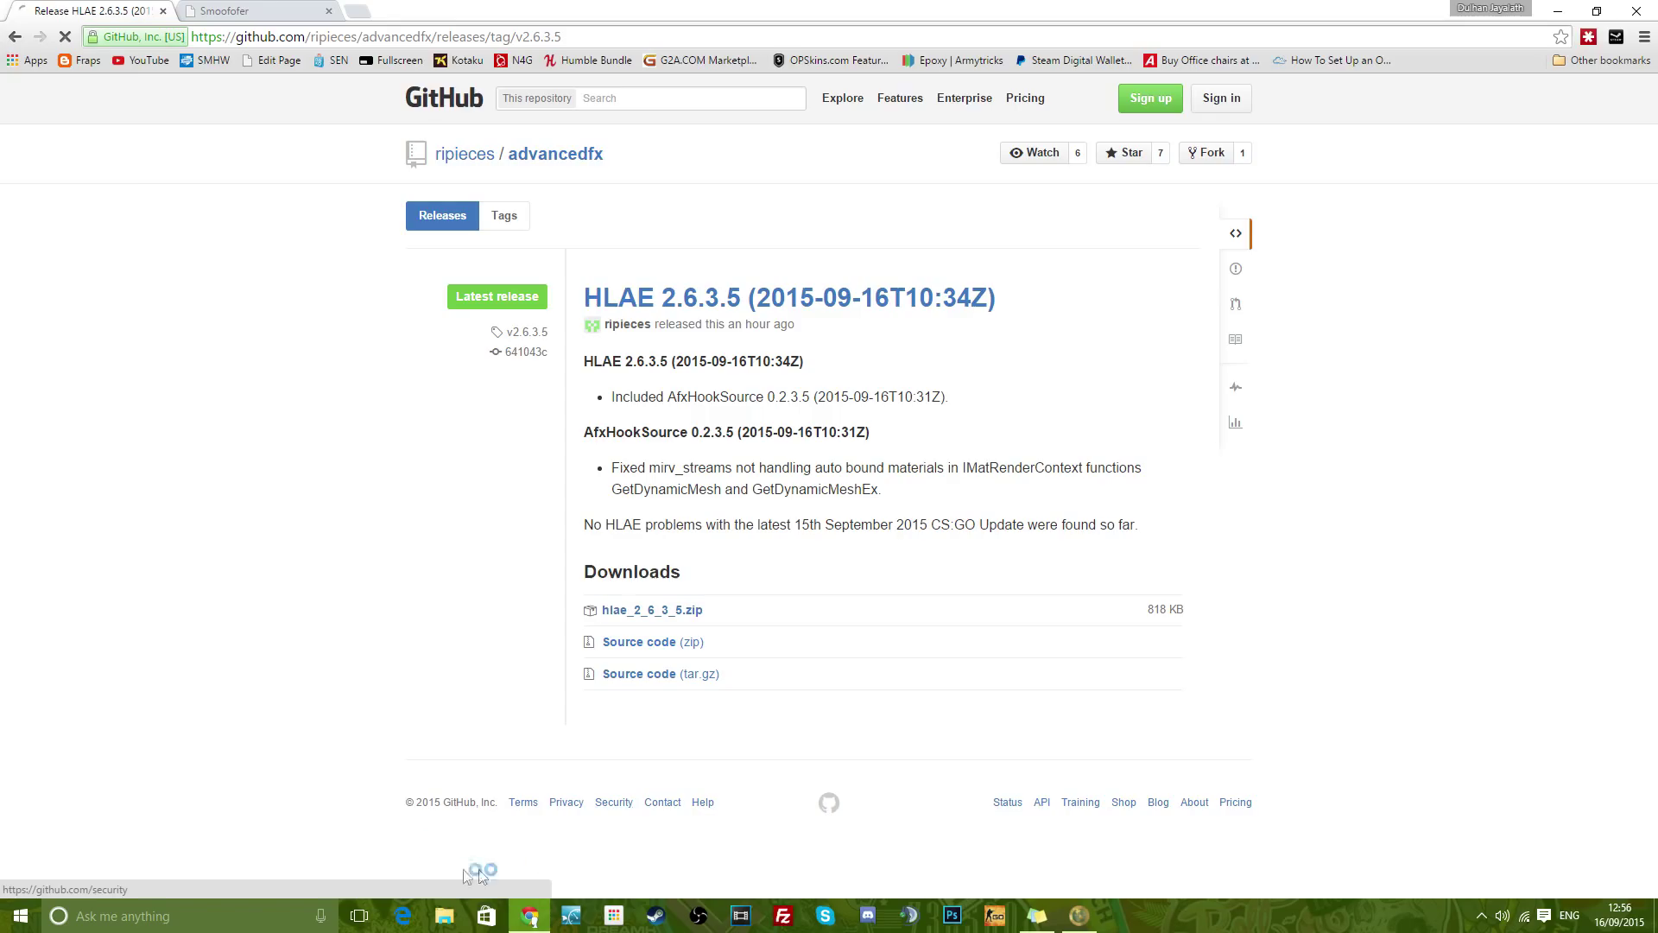
# Start the HLAE 2.6.3.5 zip download to the Desktop, then cancel saving it
pyautogui.click(652, 610)
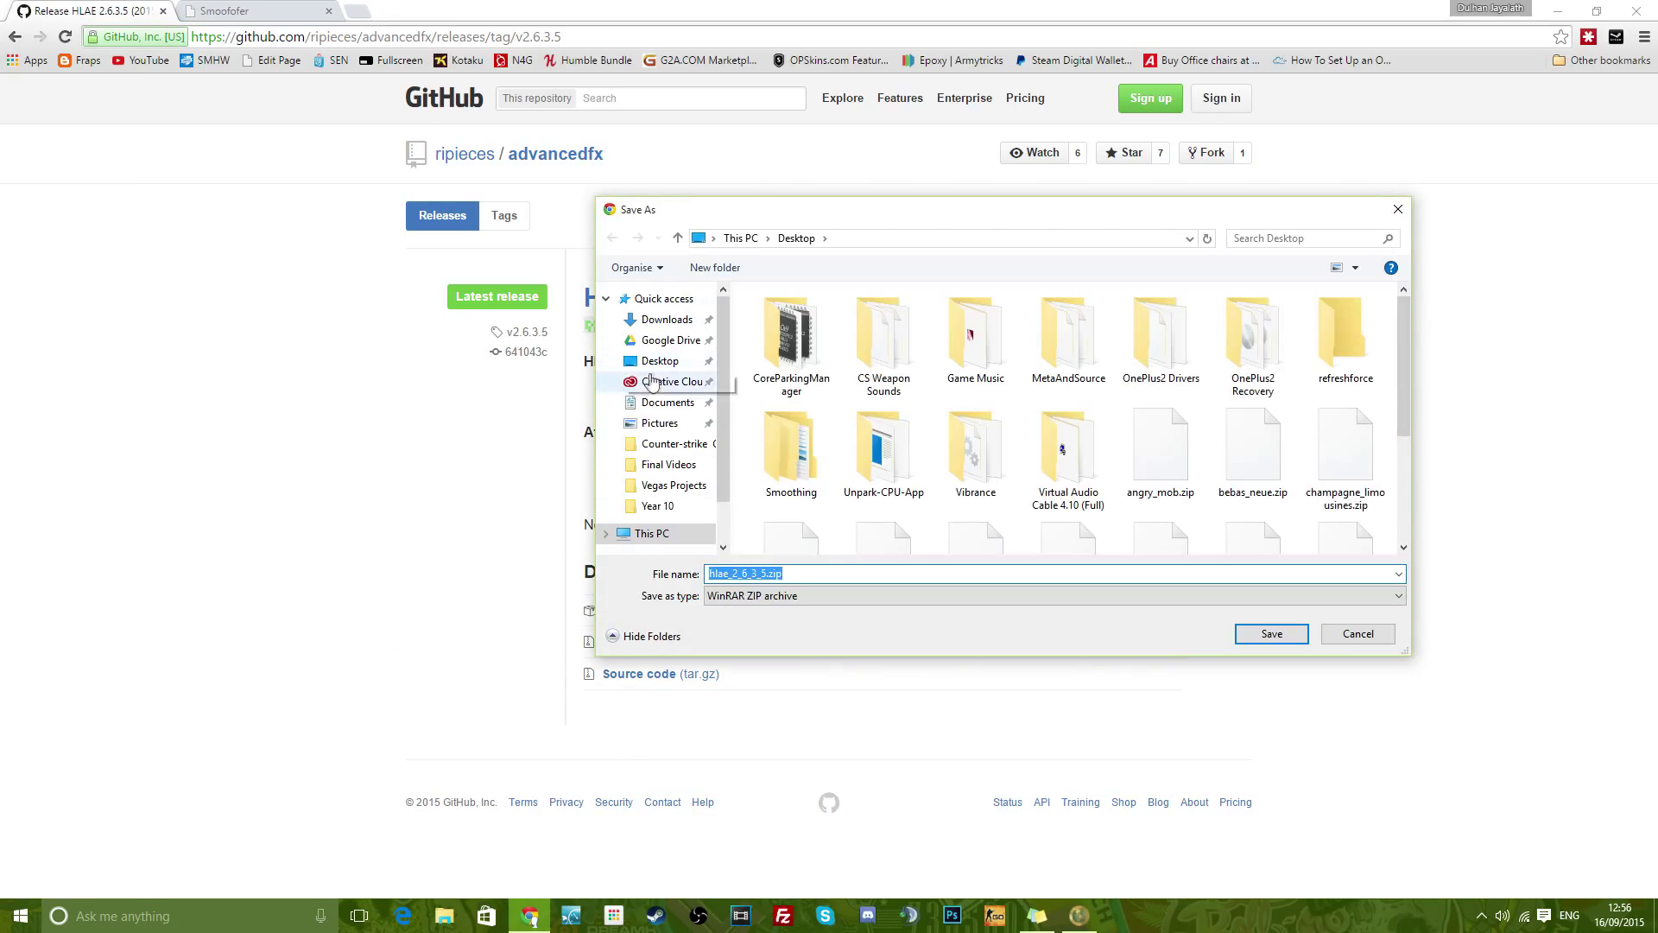
pyautogui.click(660, 361)
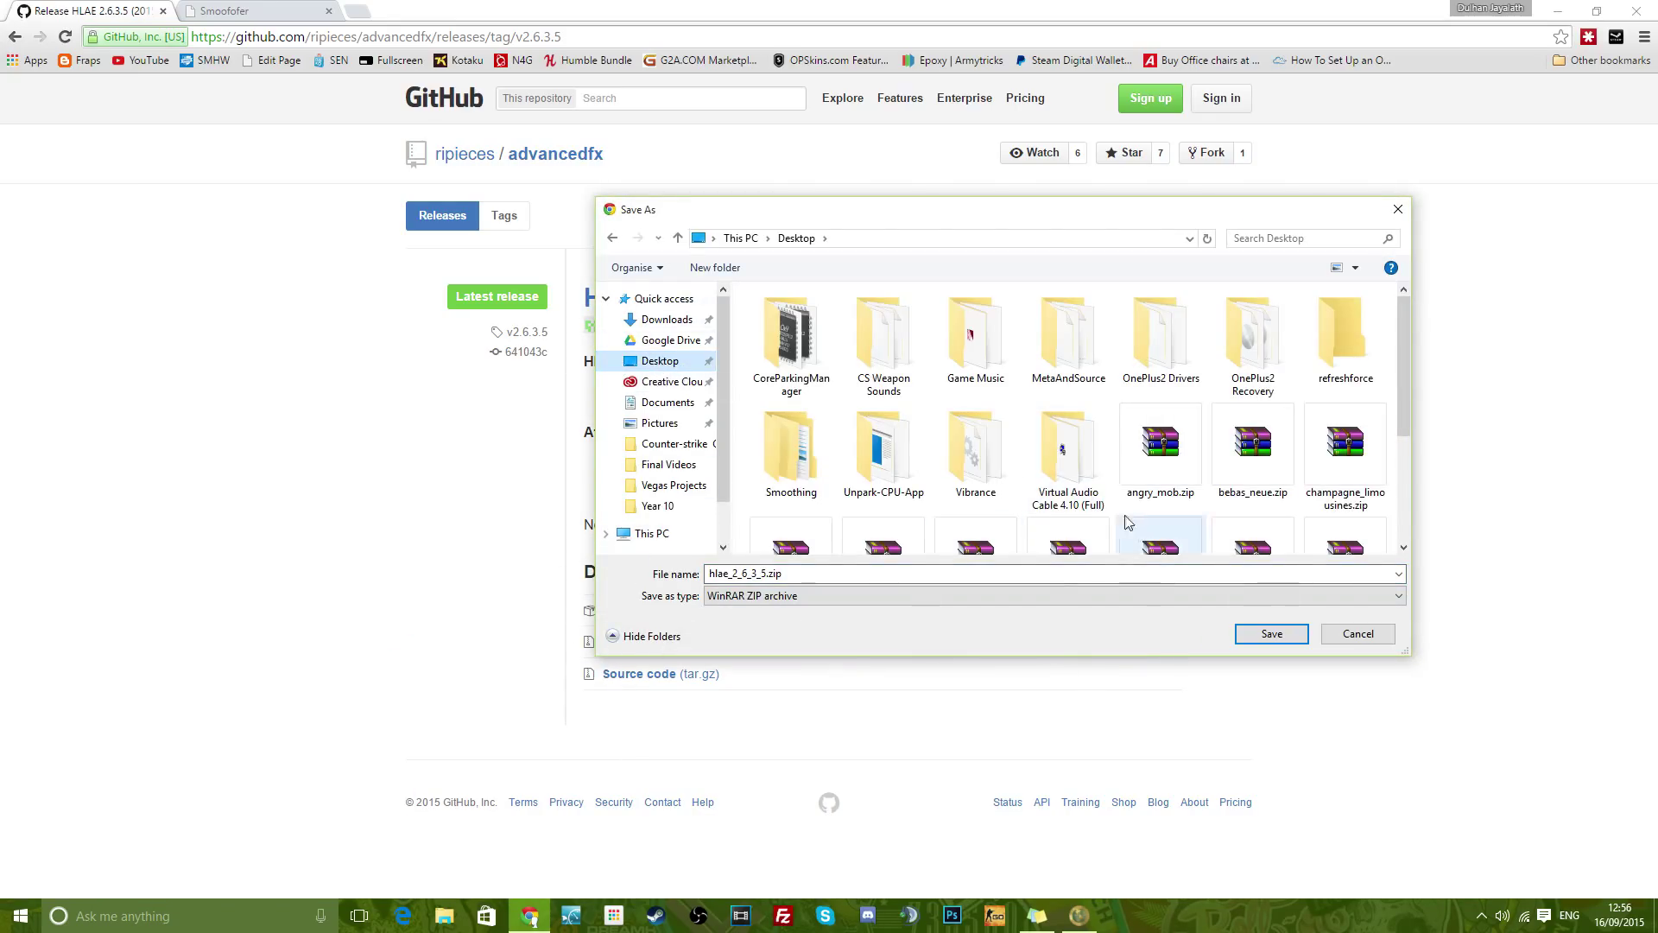
pyautogui.click(1352, 635)
# Check the Smoofofer_v0.5b.zip download, cancel it, and minimise Chrome to show the desktop
pyautogui.click(248, 11)
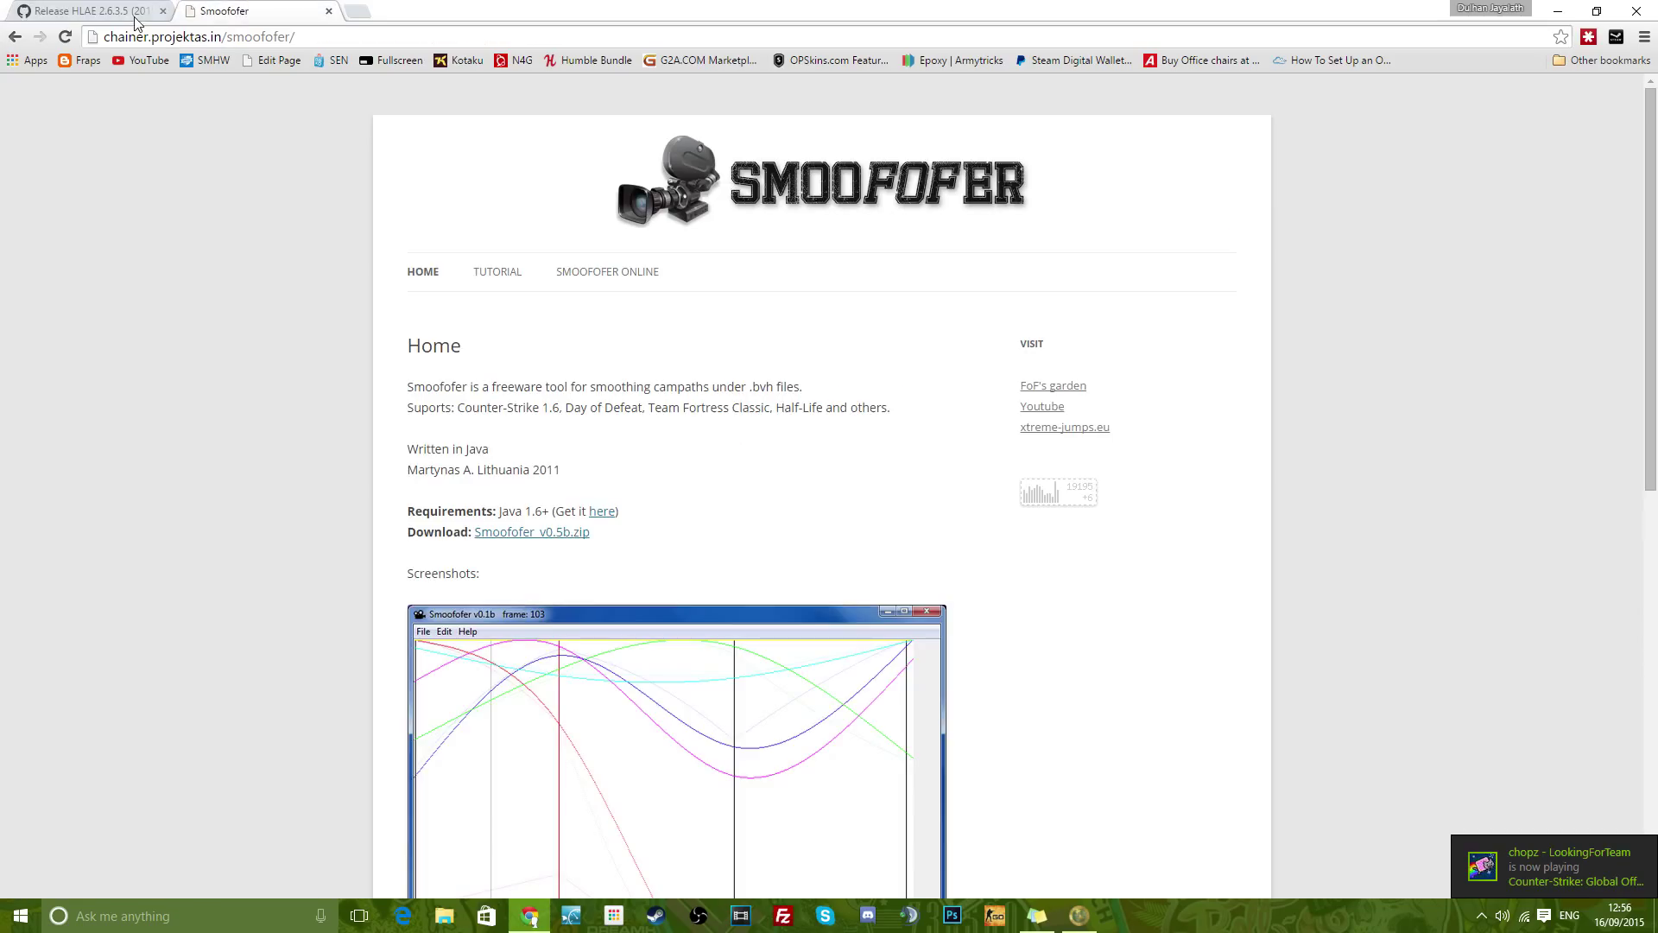
pyautogui.click(510, 533)
pyautogui.moveTo(820, 209); pyautogui.dragTo(575, 169)
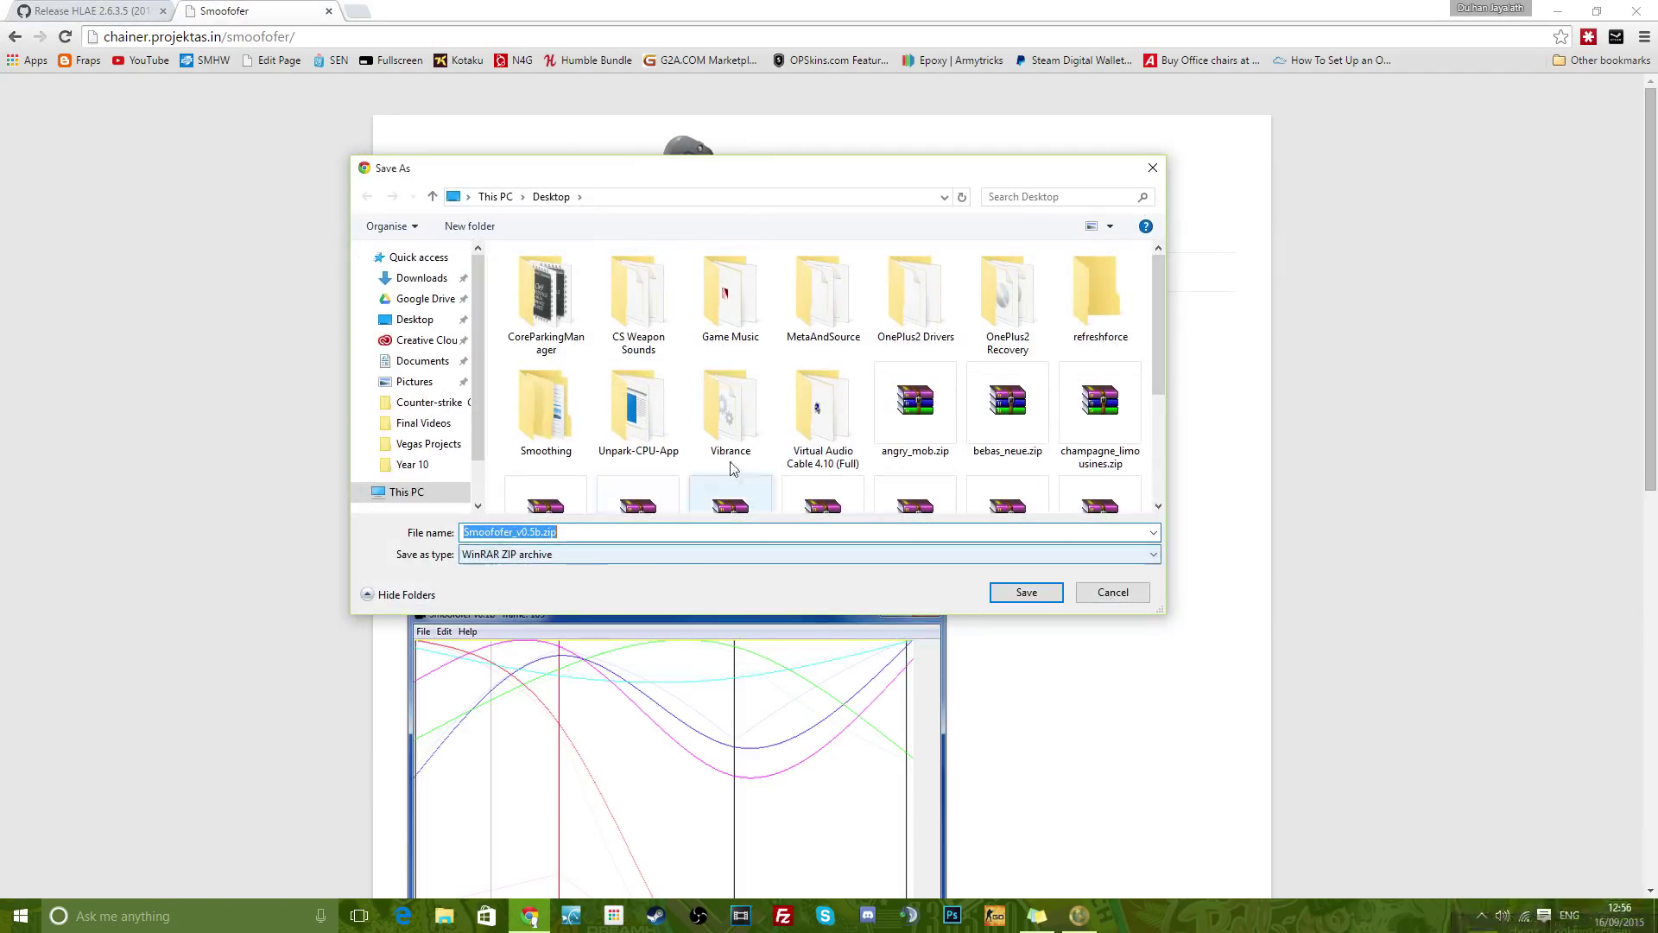
pyautogui.click(1114, 593)
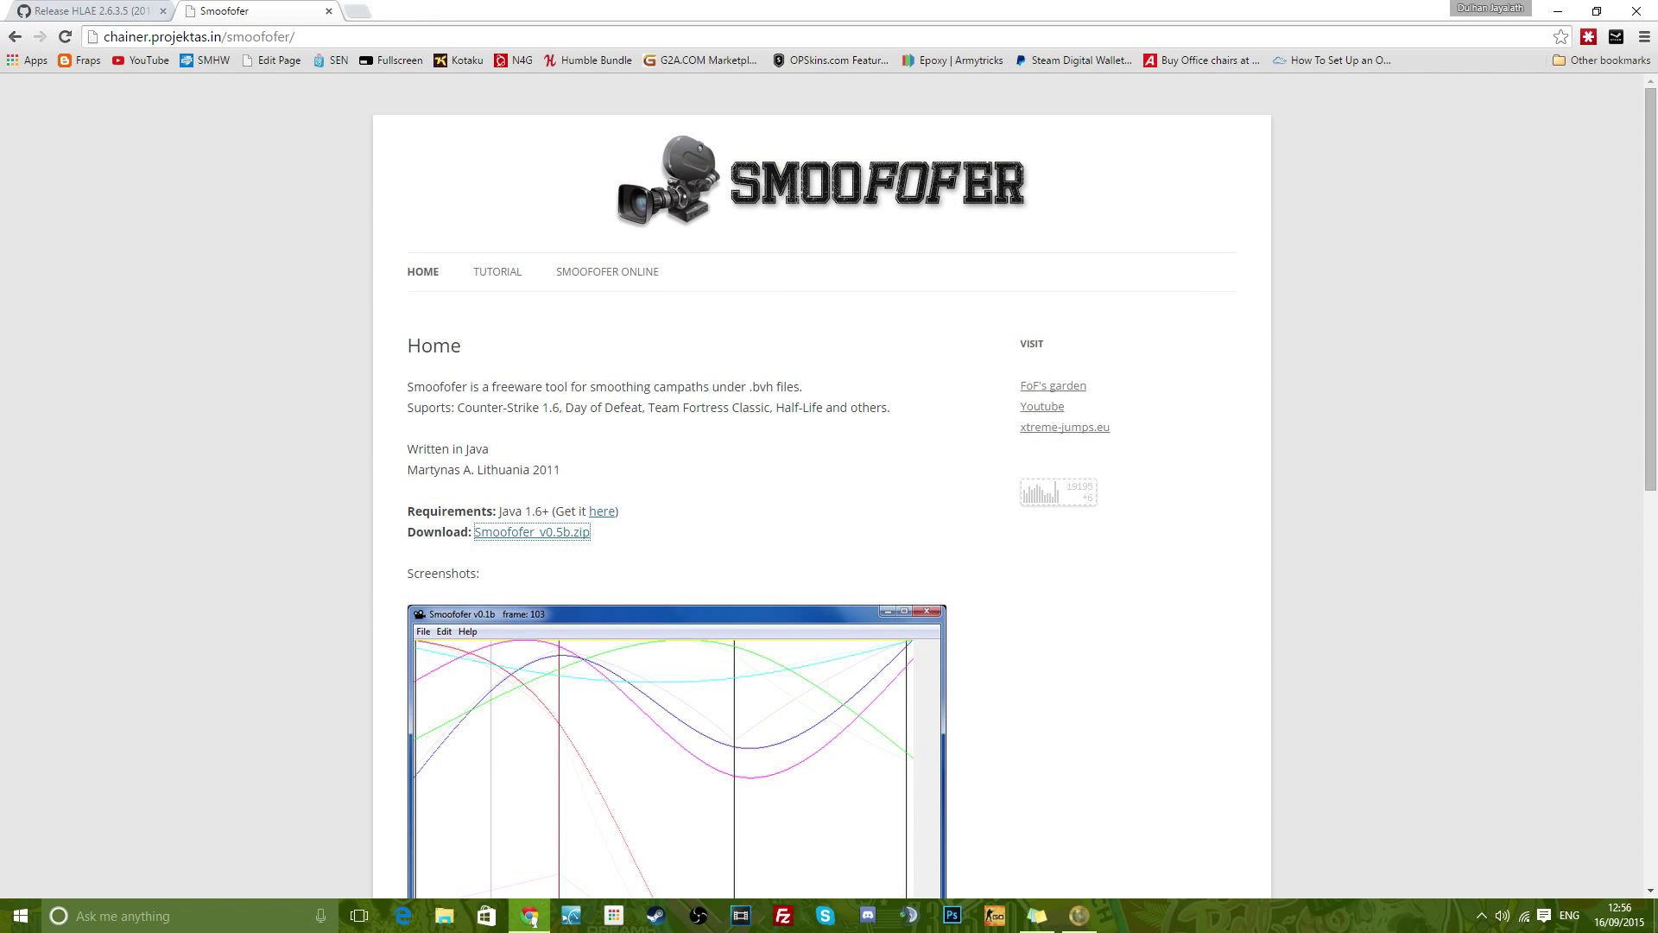
pyautogui.press('super+d')
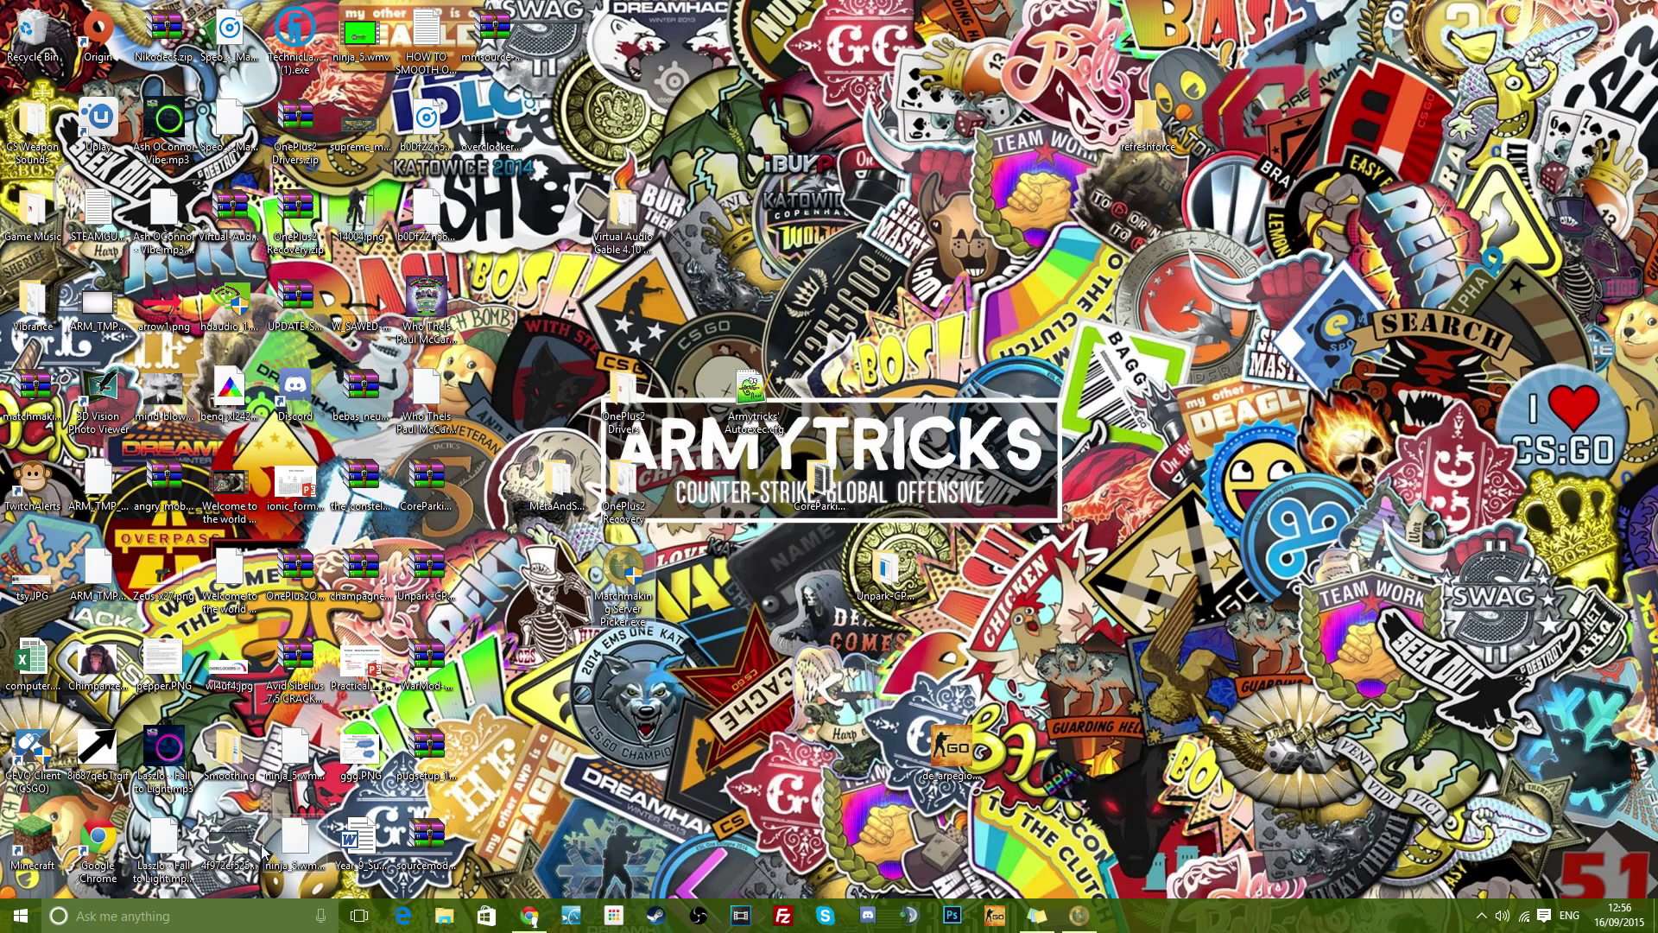
# Open the desktop's Smoothing folder and select all its contents
pyautogui.click(232, 750)
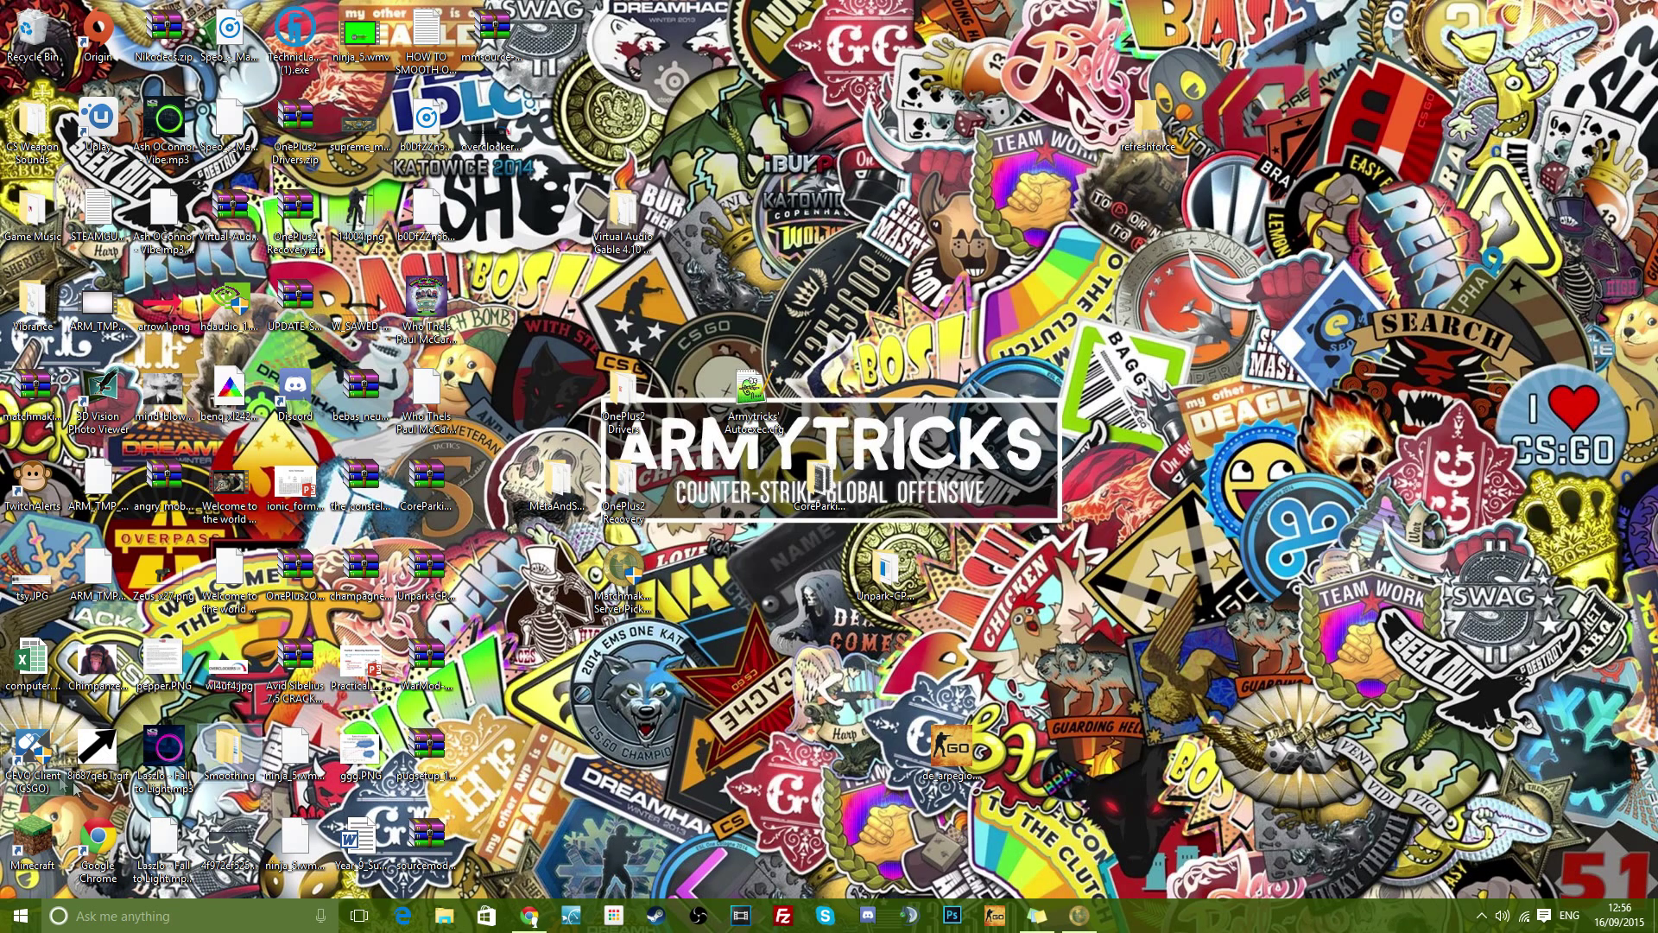
pyautogui.doubleClick(249, 750)
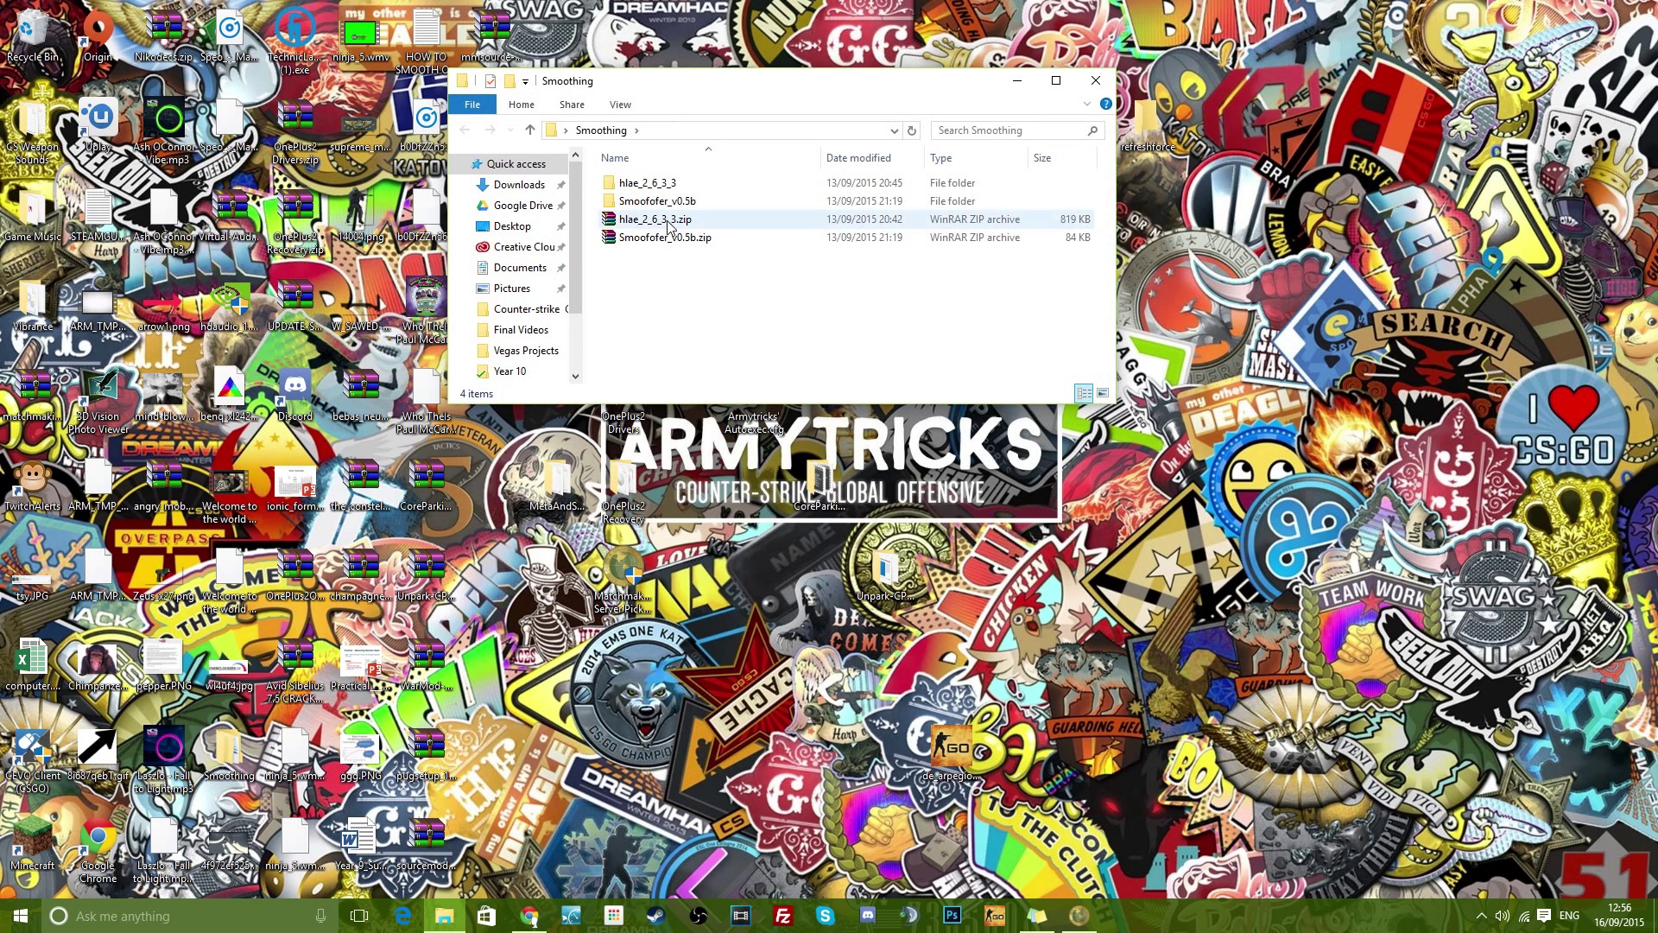
pyautogui.click(694, 240)
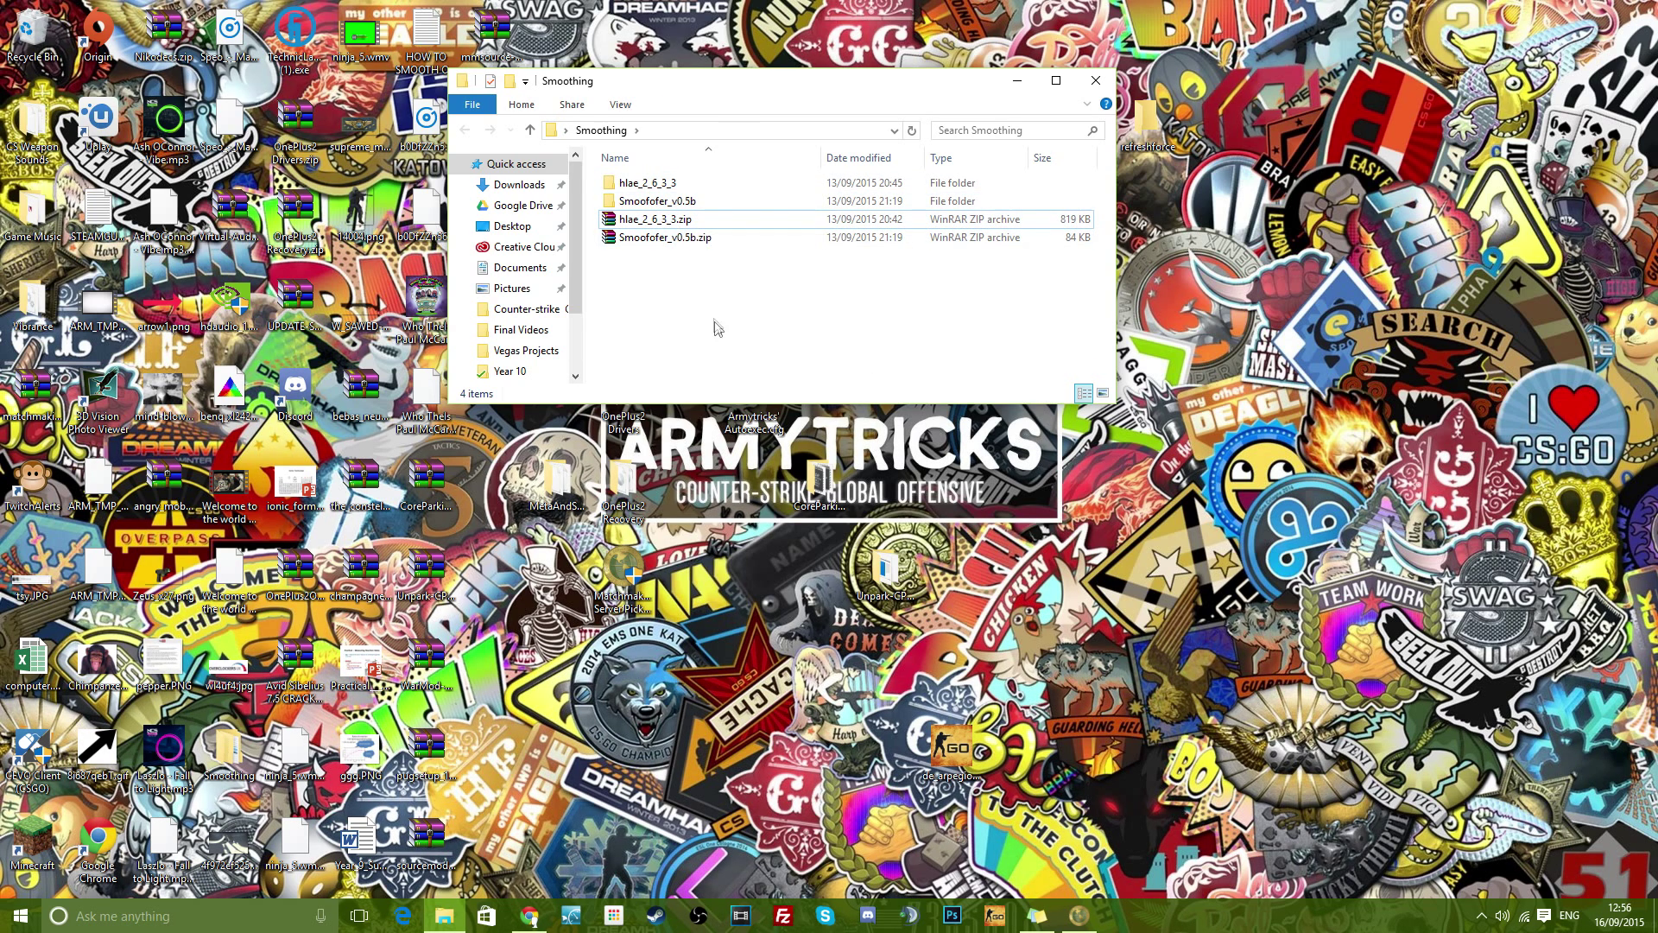
pyautogui.hotkey('ctrl', 'a')
# Look inside the hlae_2_6_3_3 and Smoofofer_v0.5b folders, then bring Steam forward
pyautogui.doubleClick(648, 183)
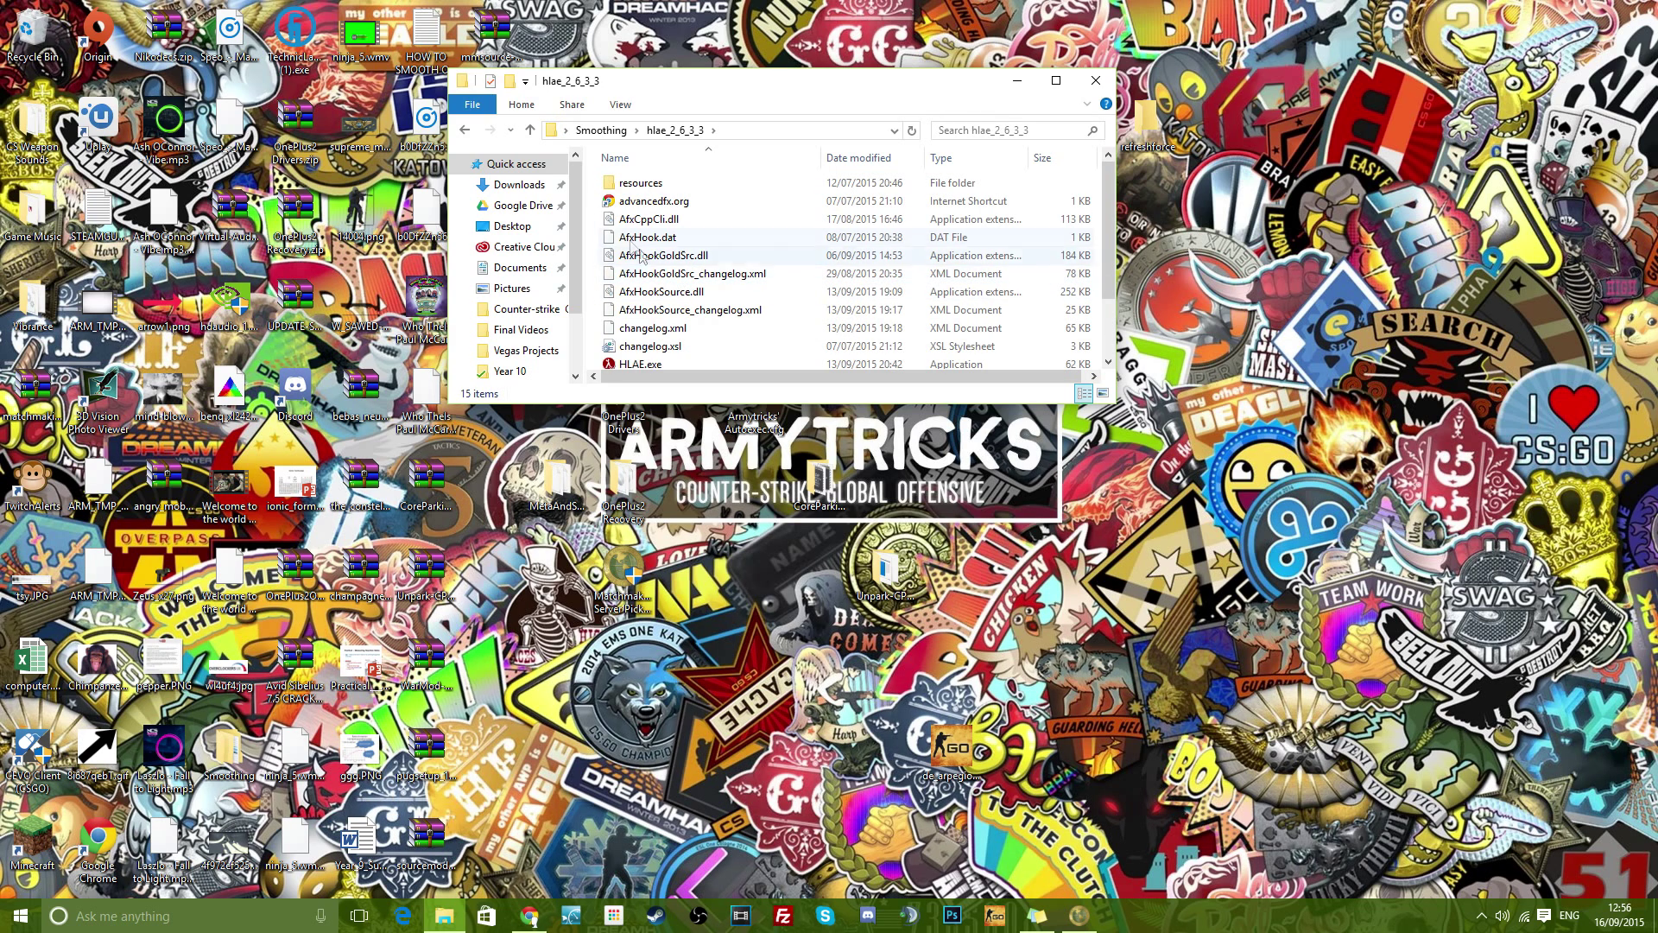
pyautogui.click(465, 129)
pyautogui.doubleClick(662, 204)
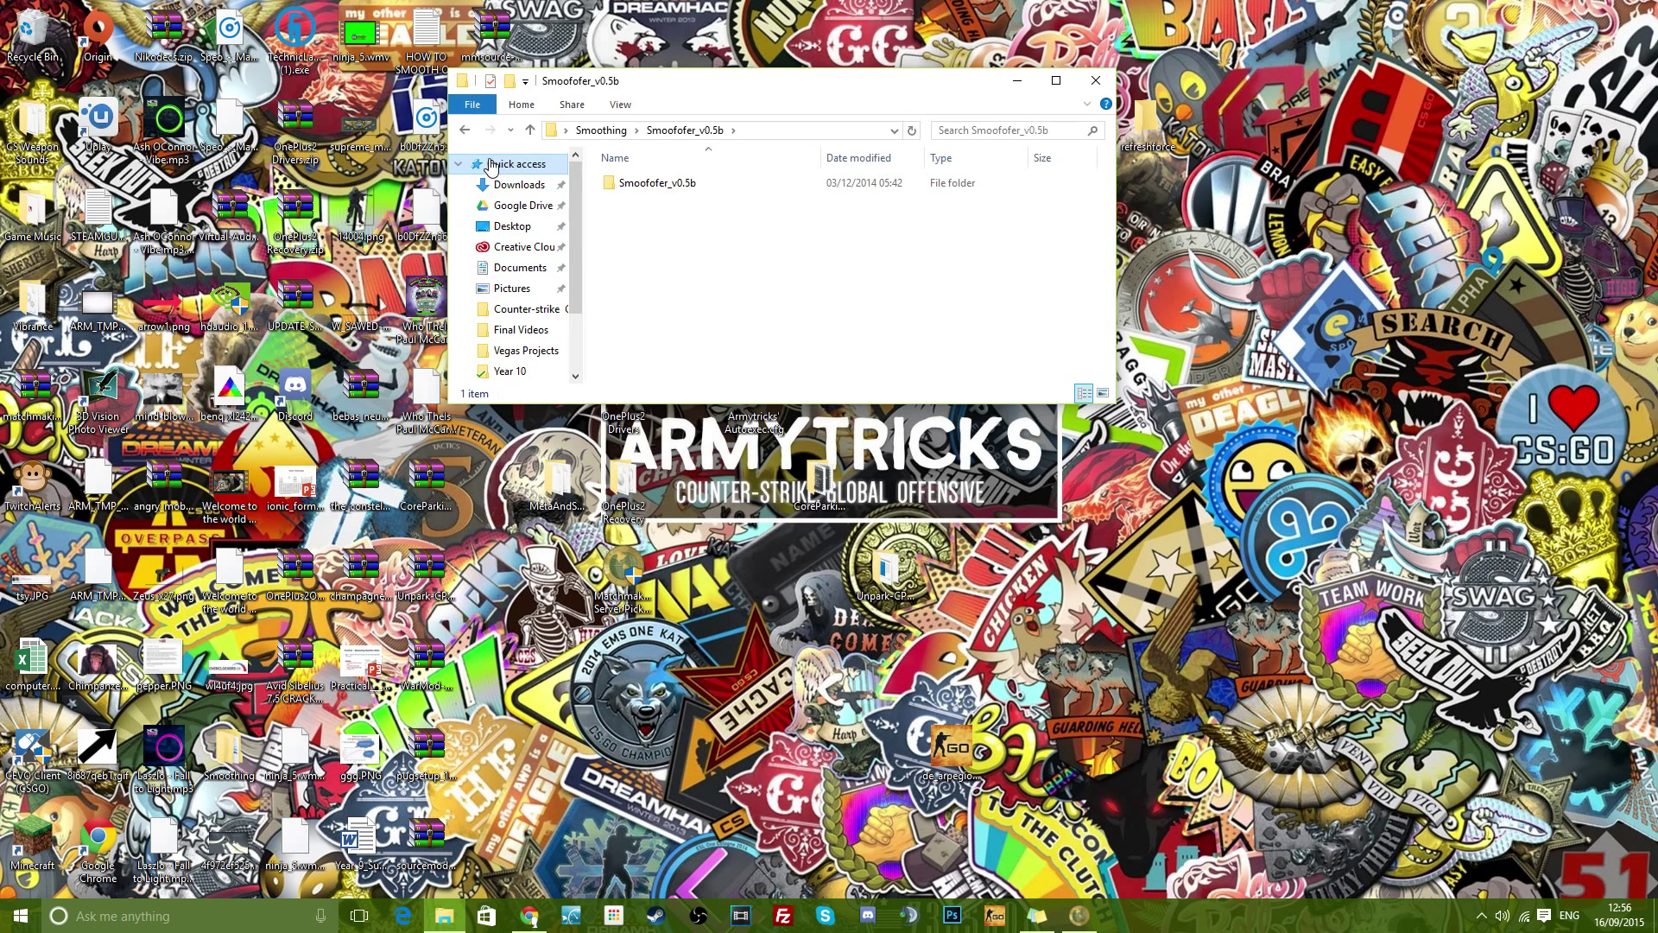
pyautogui.click(465, 131)
pyautogui.click(695, 332)
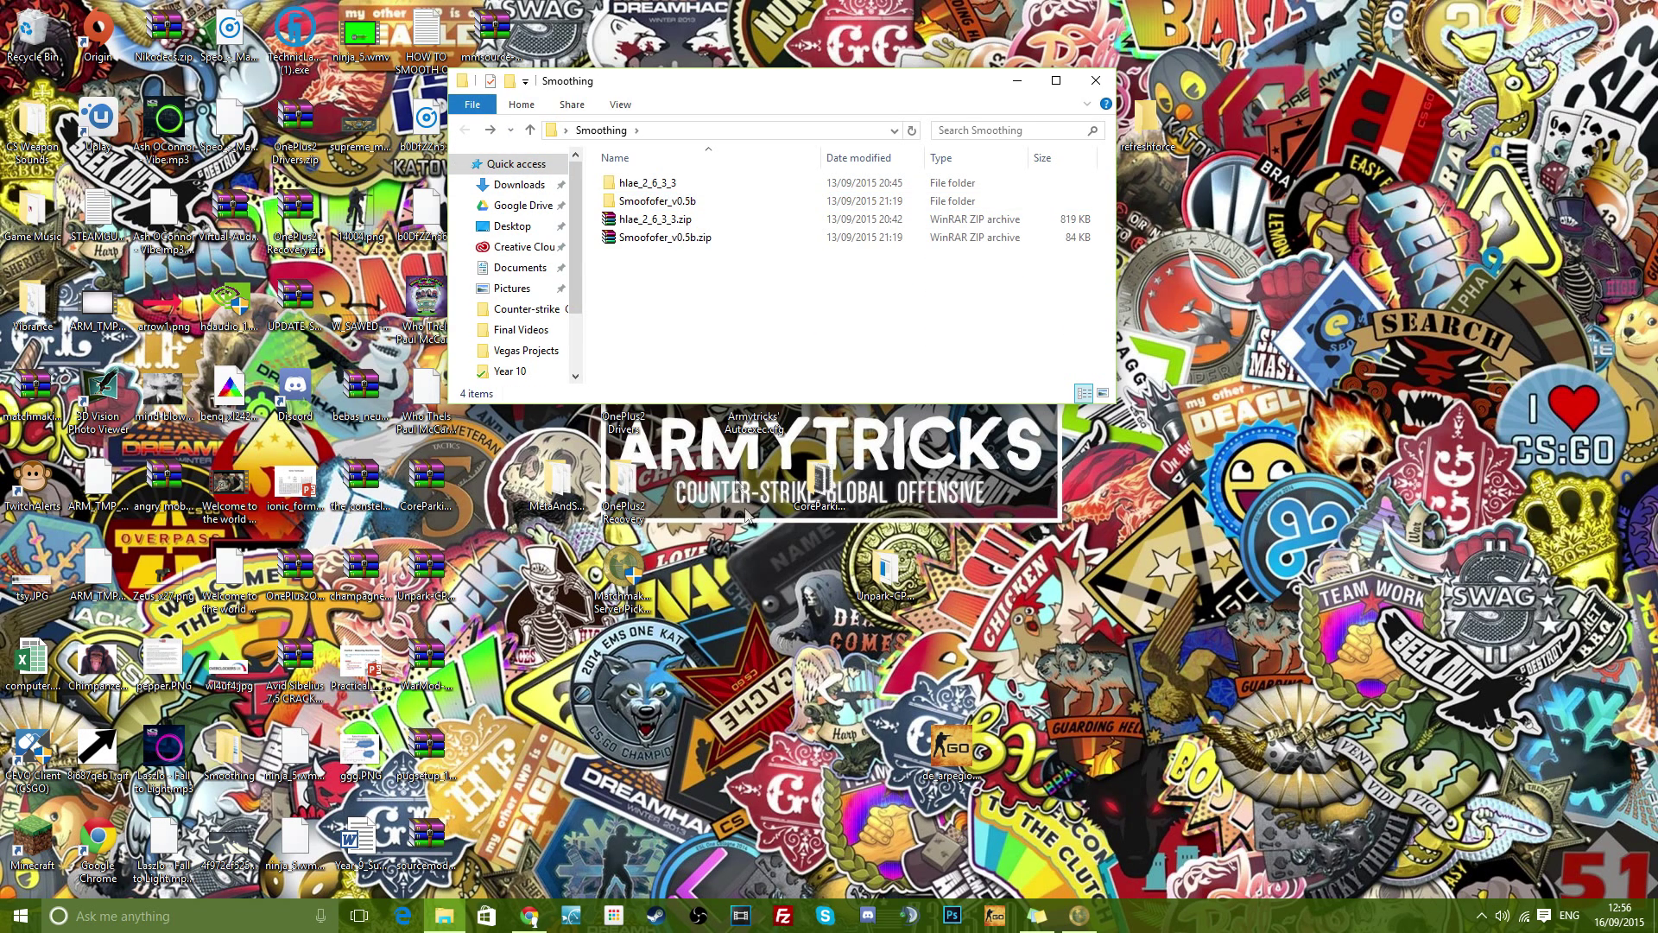
pyautogui.click(654, 917)
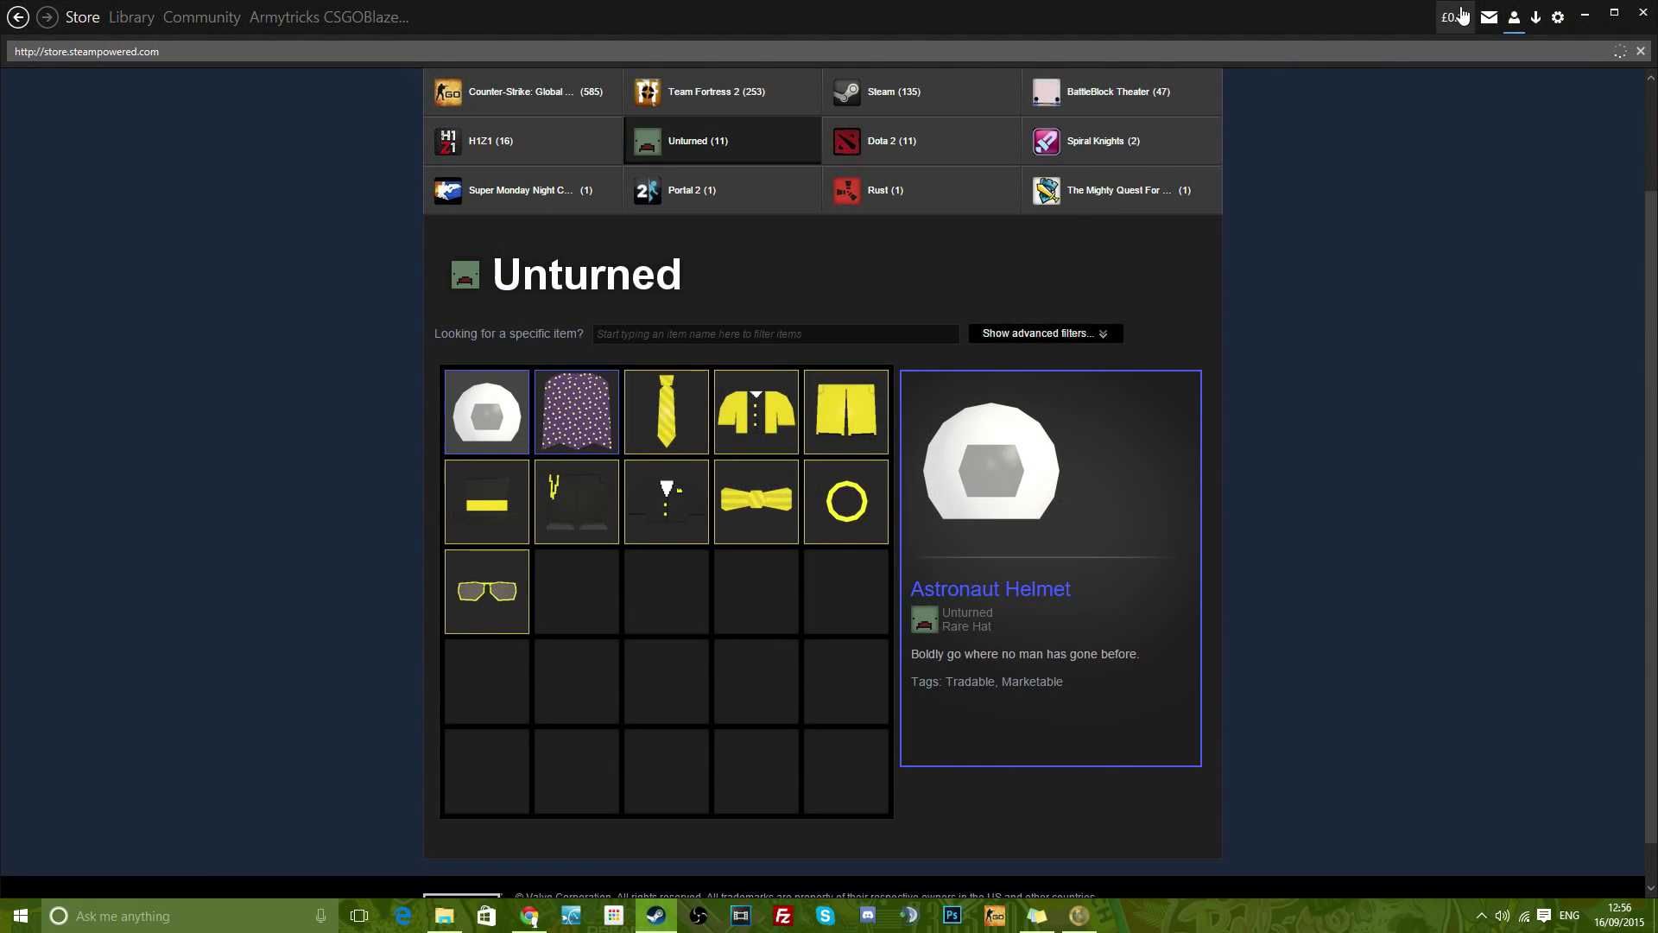
# Log out of Steam via Change user and sign back in
pyautogui.click(1514, 19)
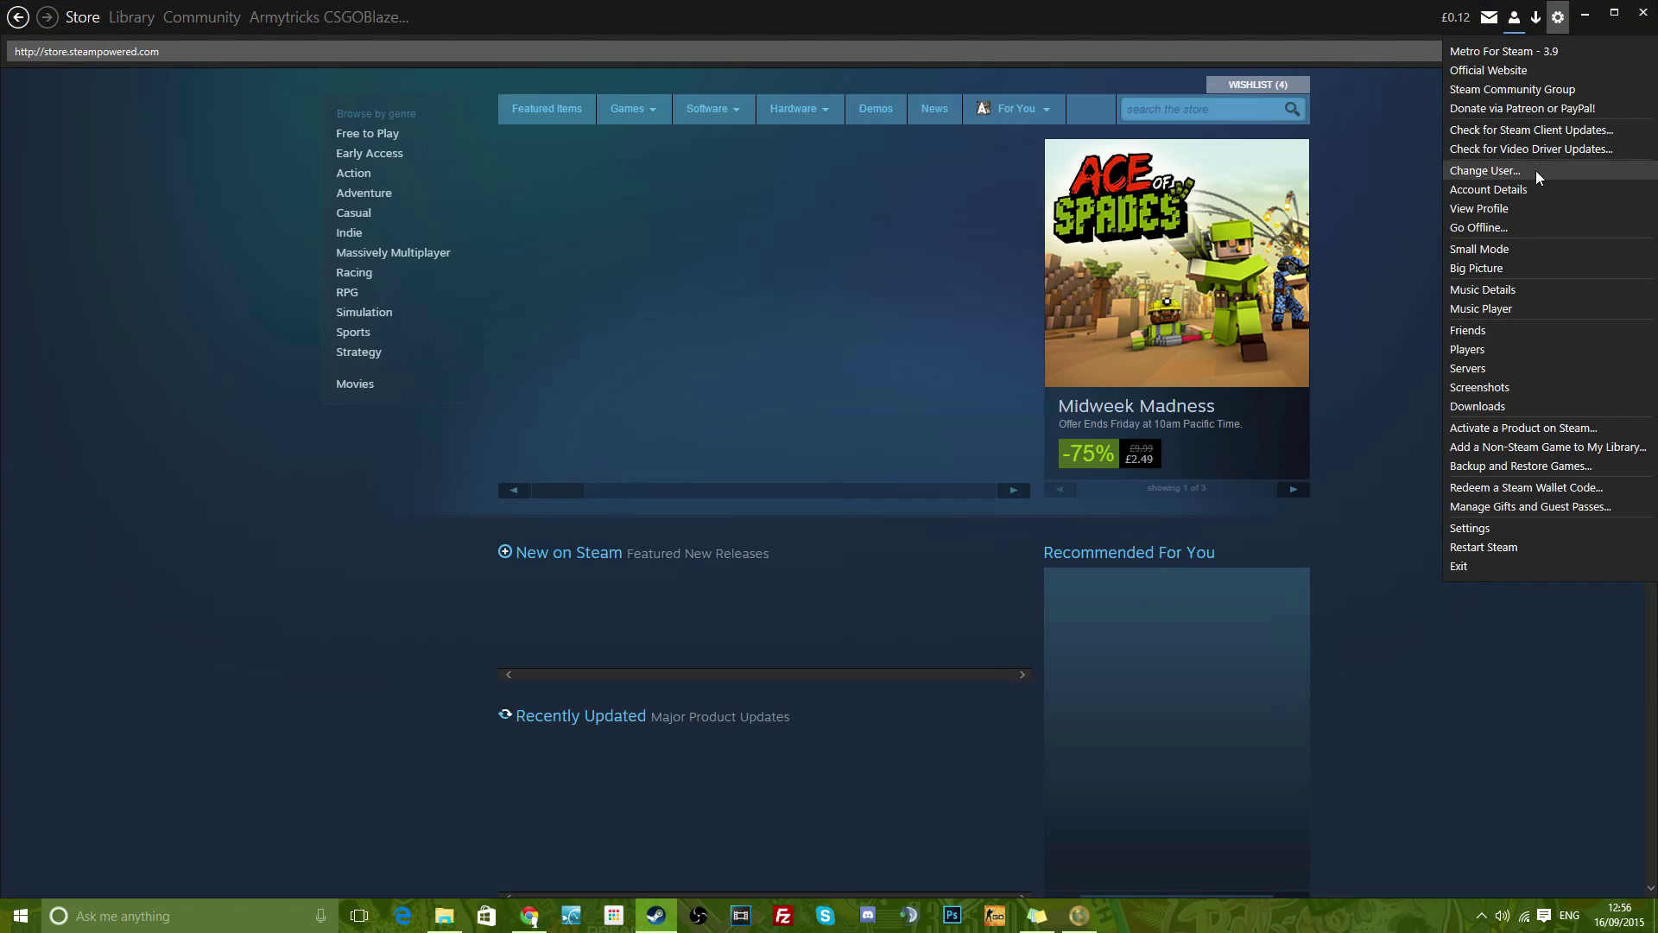
pyautogui.click(1536, 169)
pyautogui.click(792, 500)
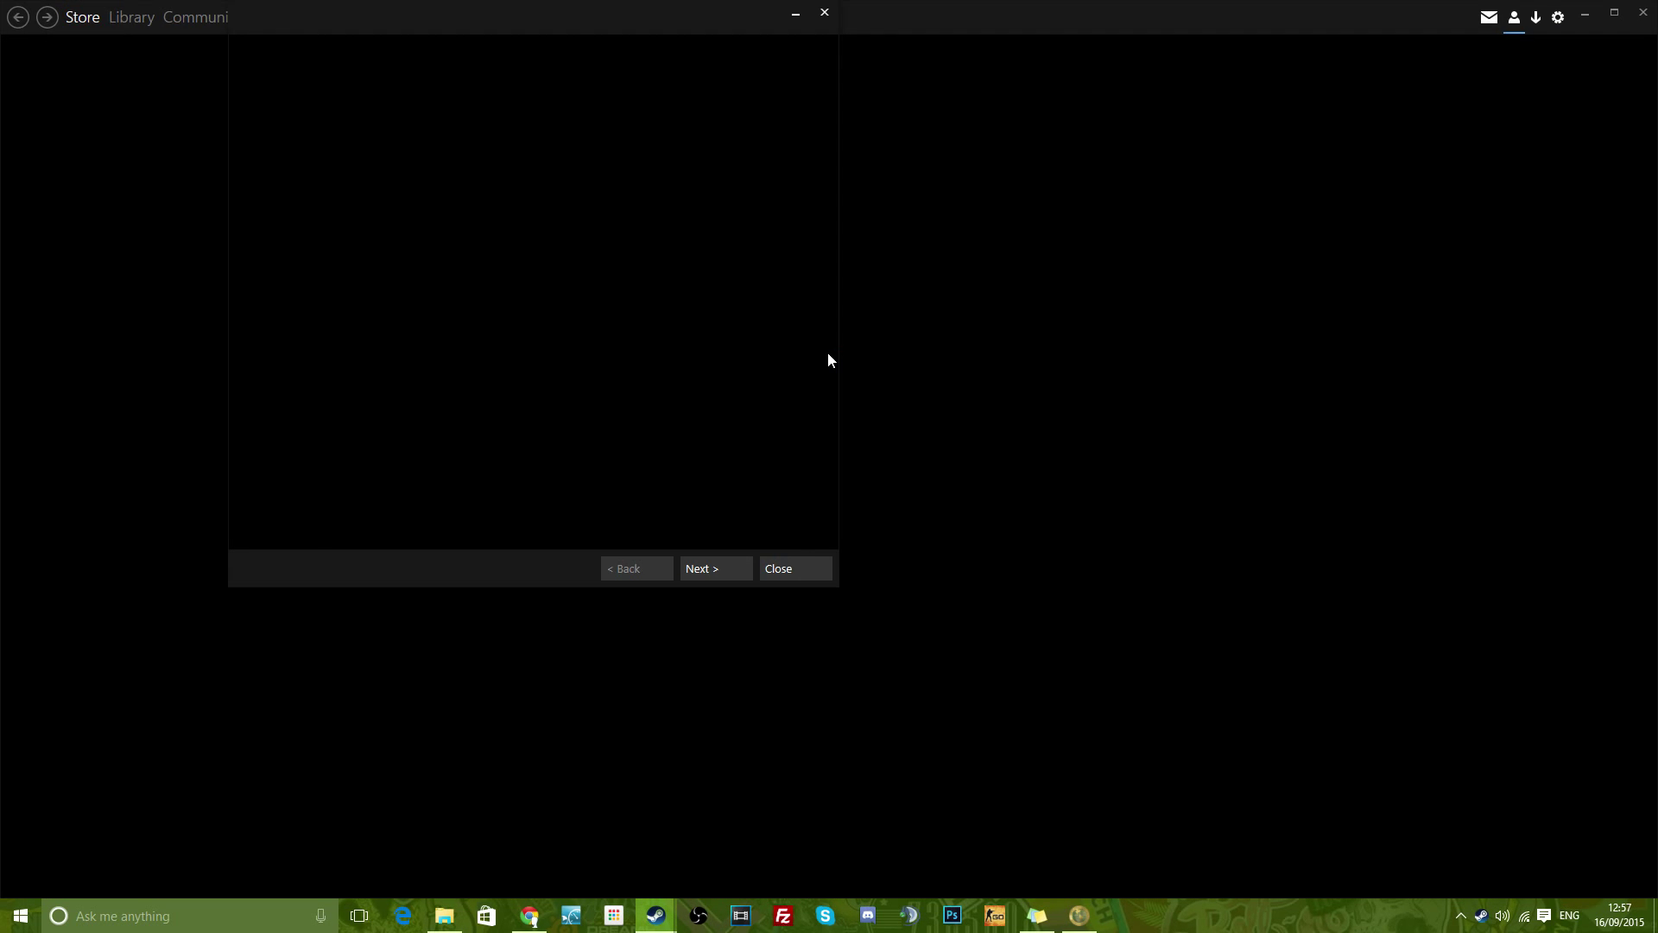
pyautogui.click(824, 574)
# Take Steam offline and restart it in Offline Mode
pyautogui.click(1515, 28)
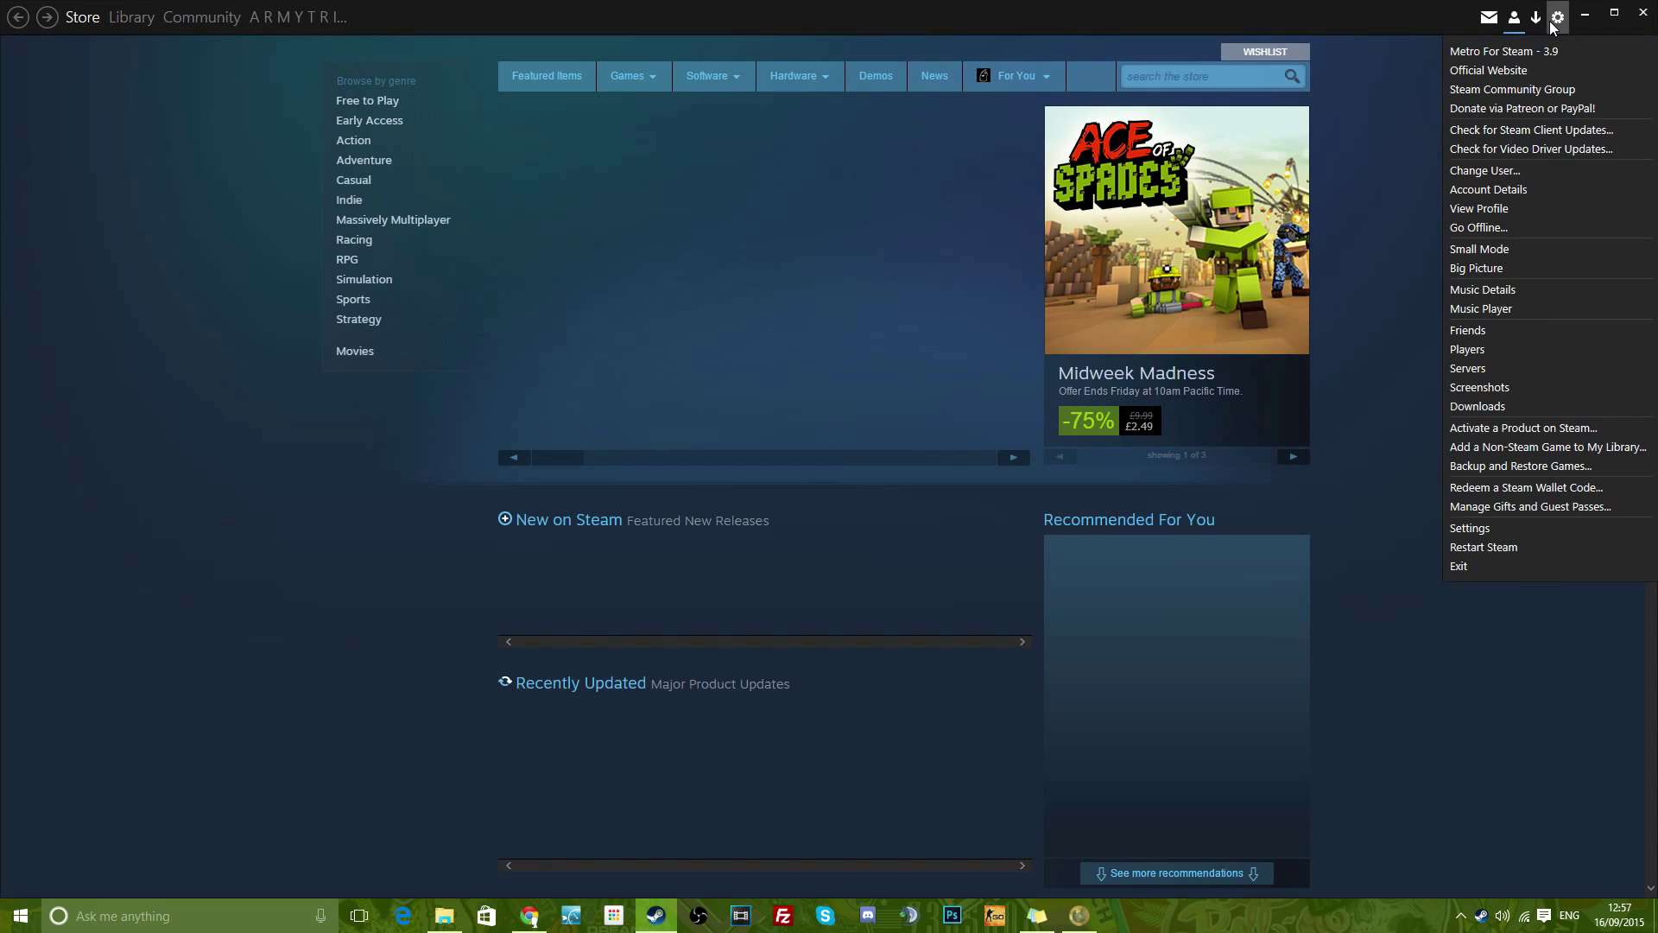
pyautogui.click(1496, 217)
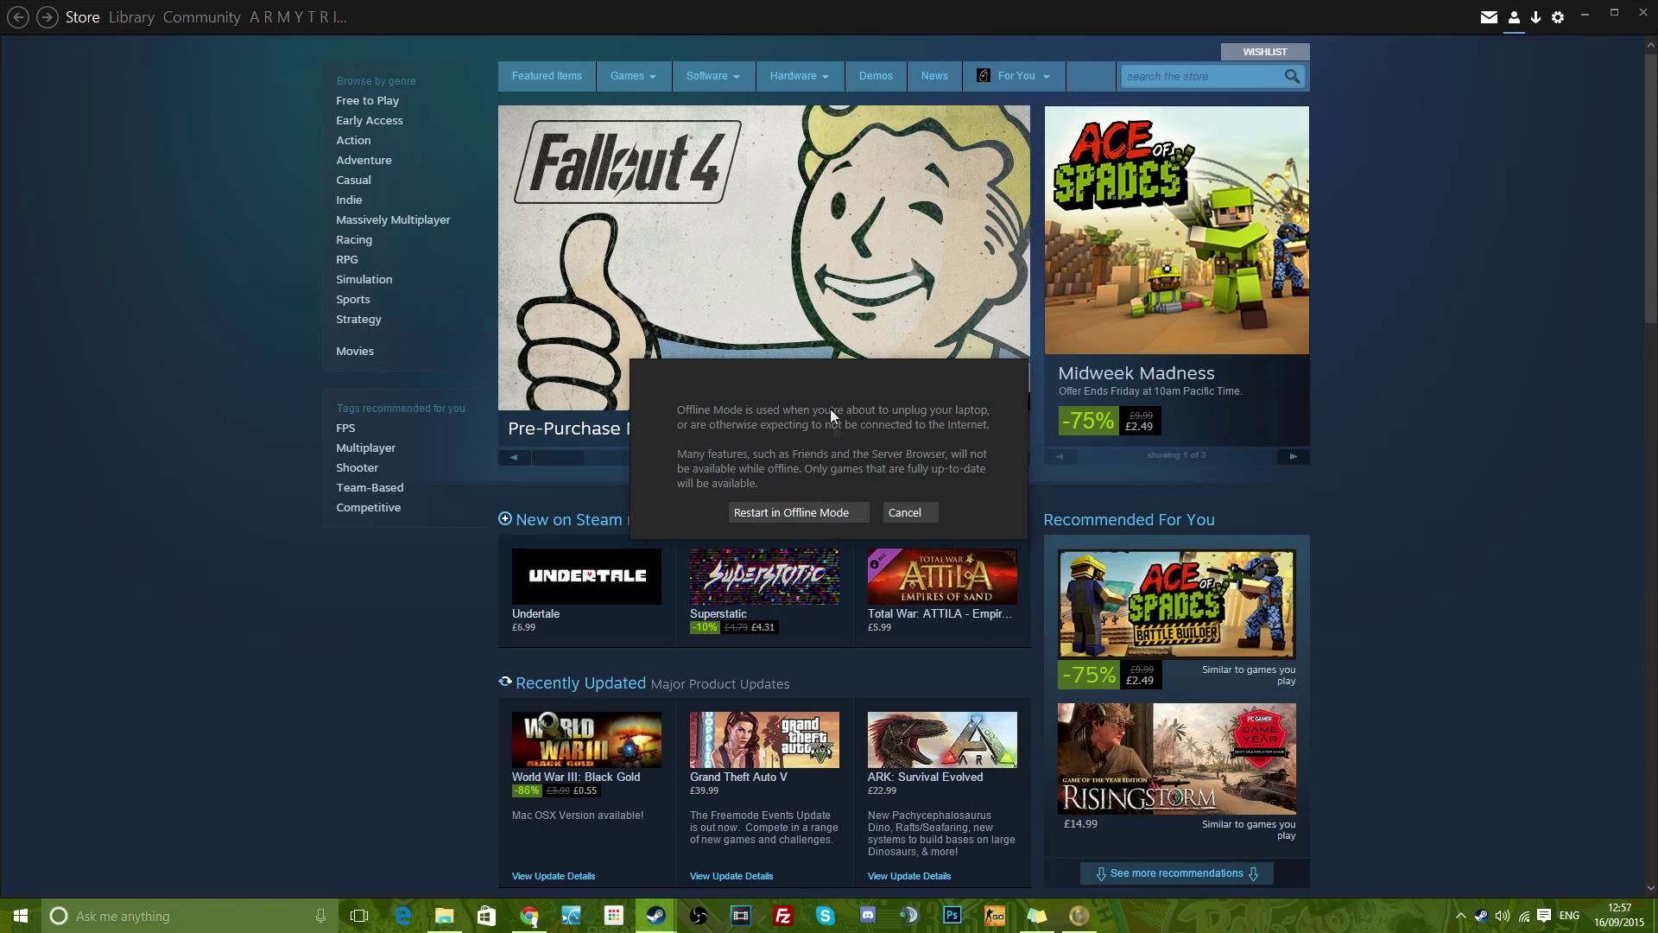
pyautogui.click(780, 513)
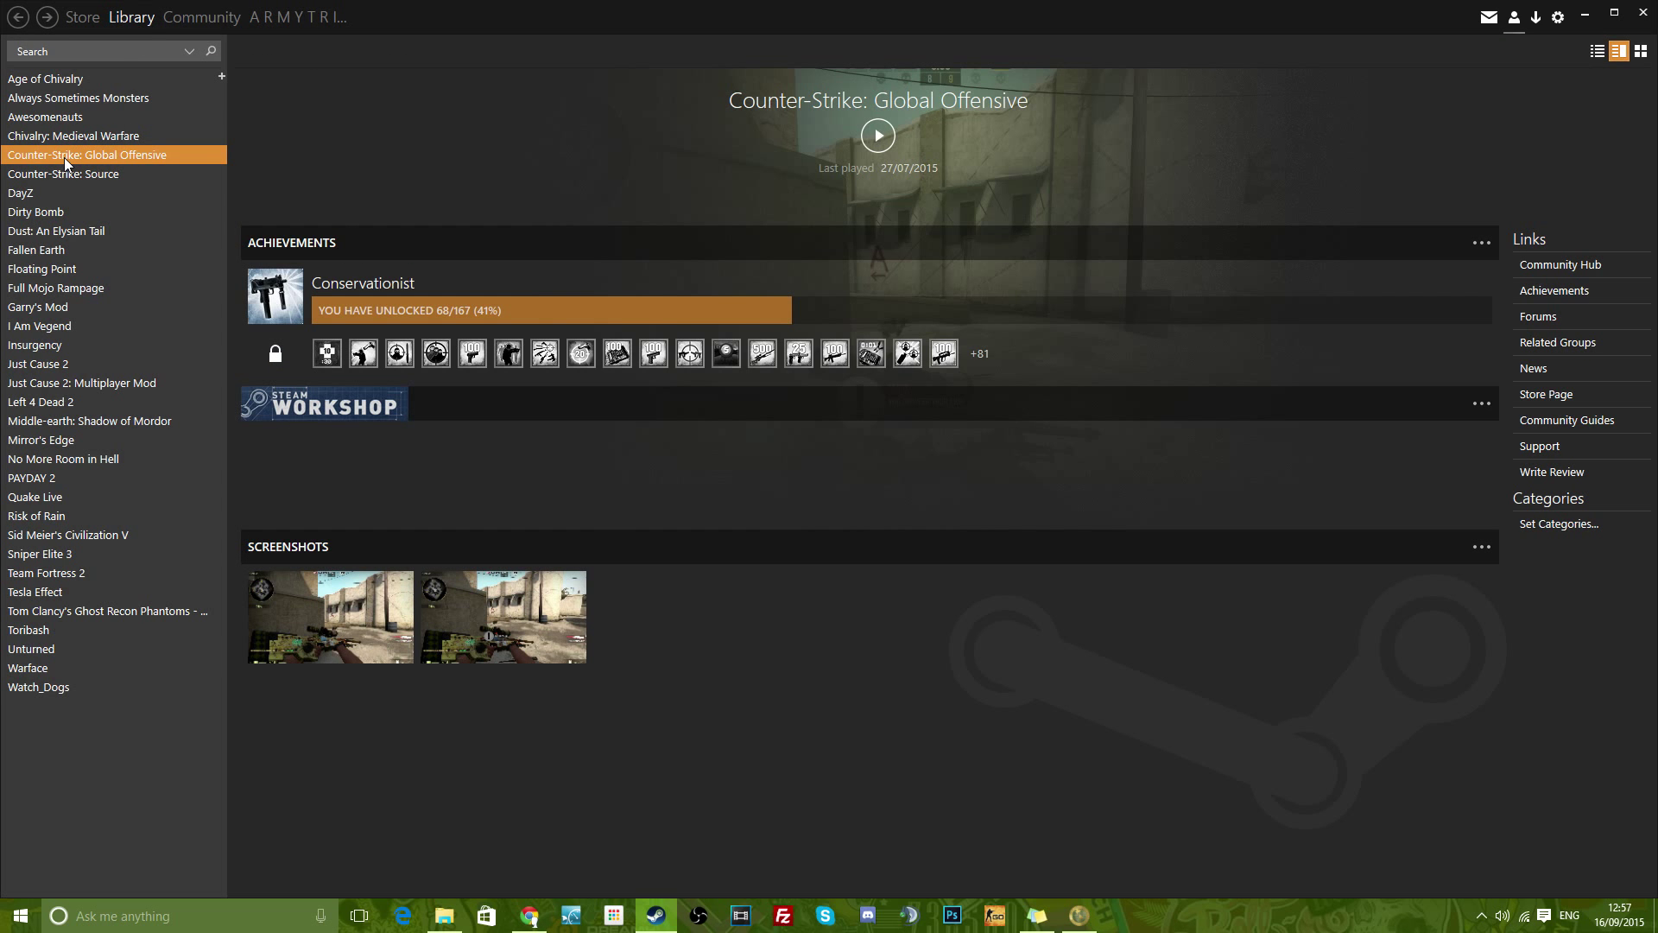
# Confirm -insecure as the CS:GO launch option in its Steam properties
pyautogui.rightClick(64, 157)
pyautogui.click(112, 413)
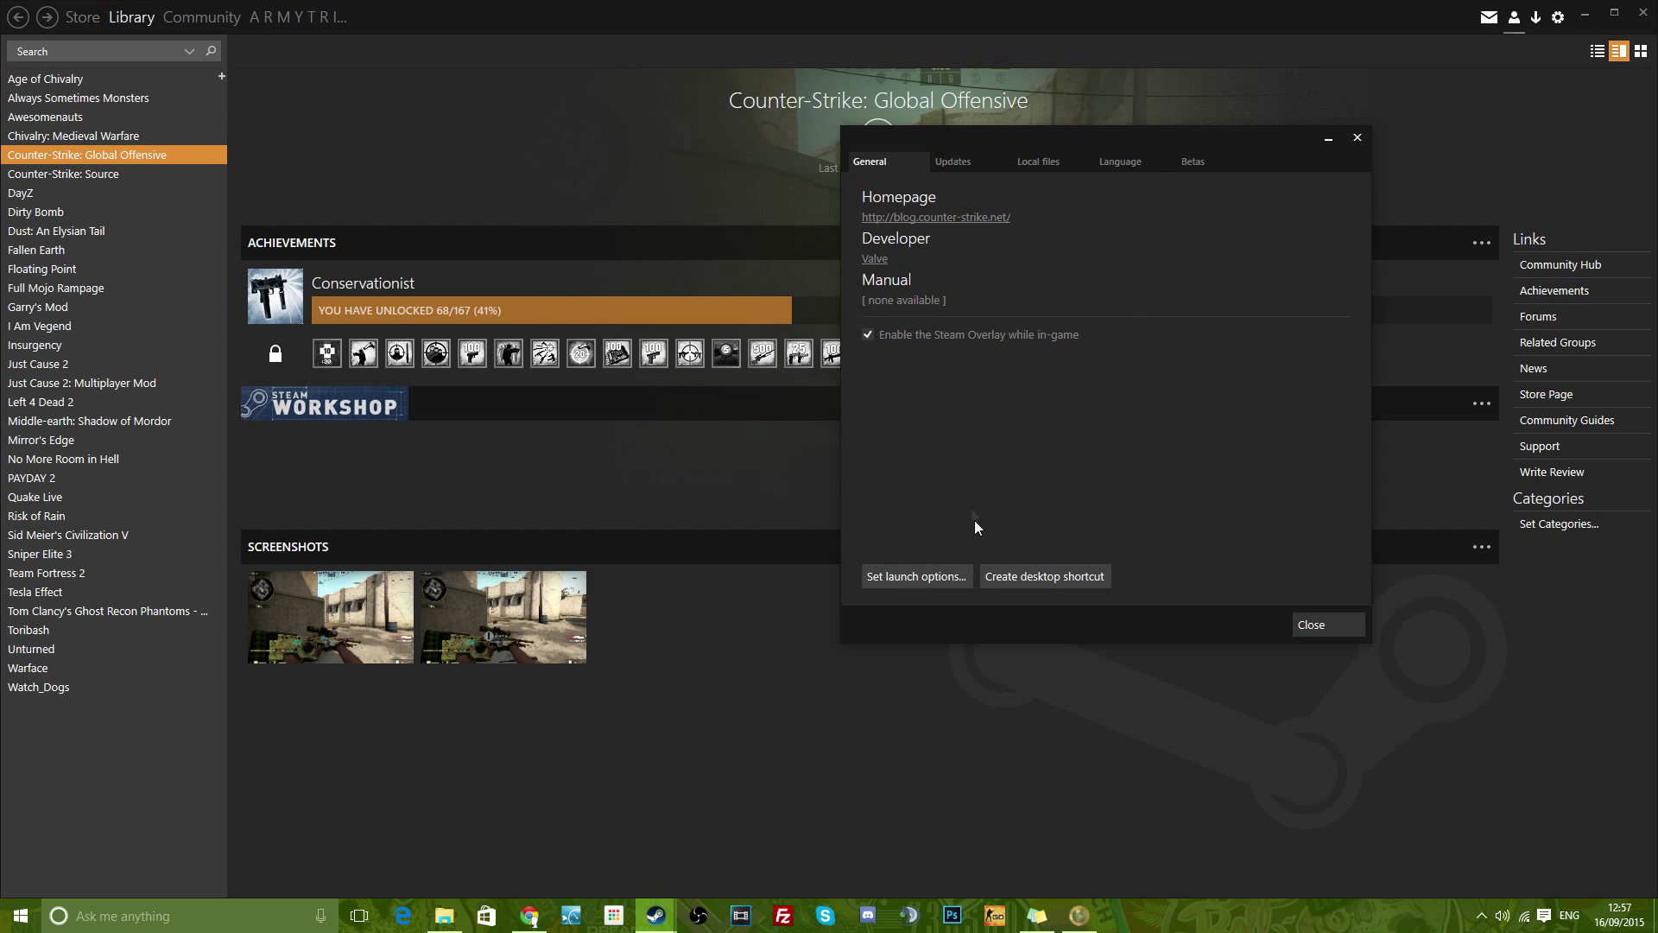
pyautogui.click(959, 576)
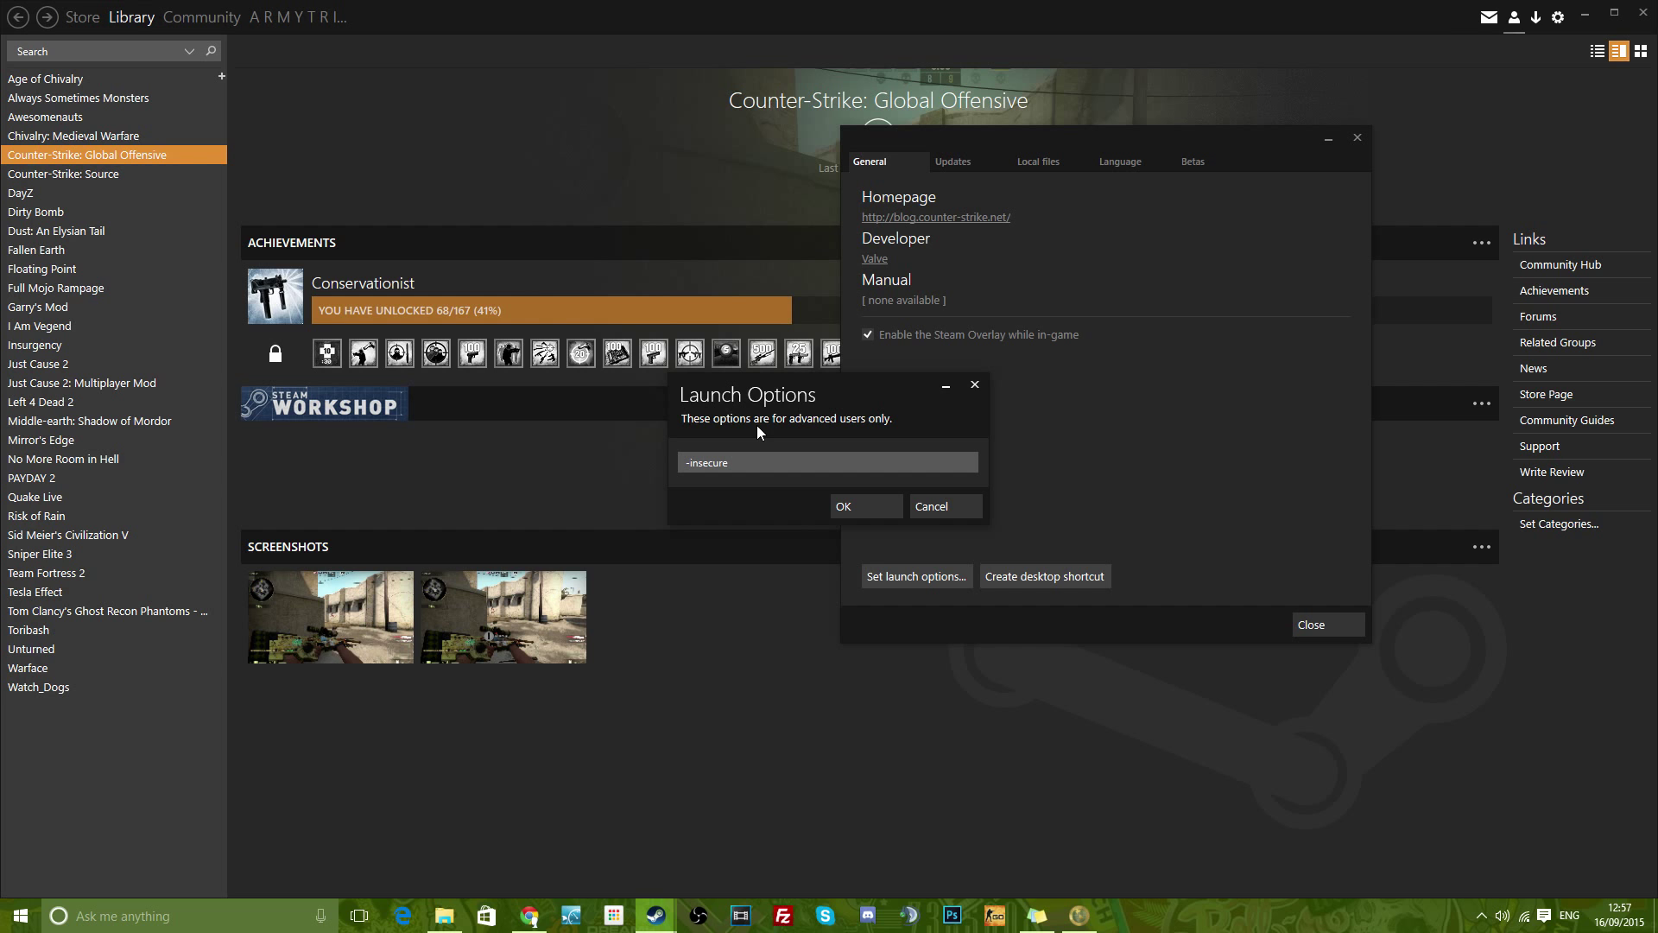
pyautogui.click(867, 506)
pyautogui.click(1323, 625)
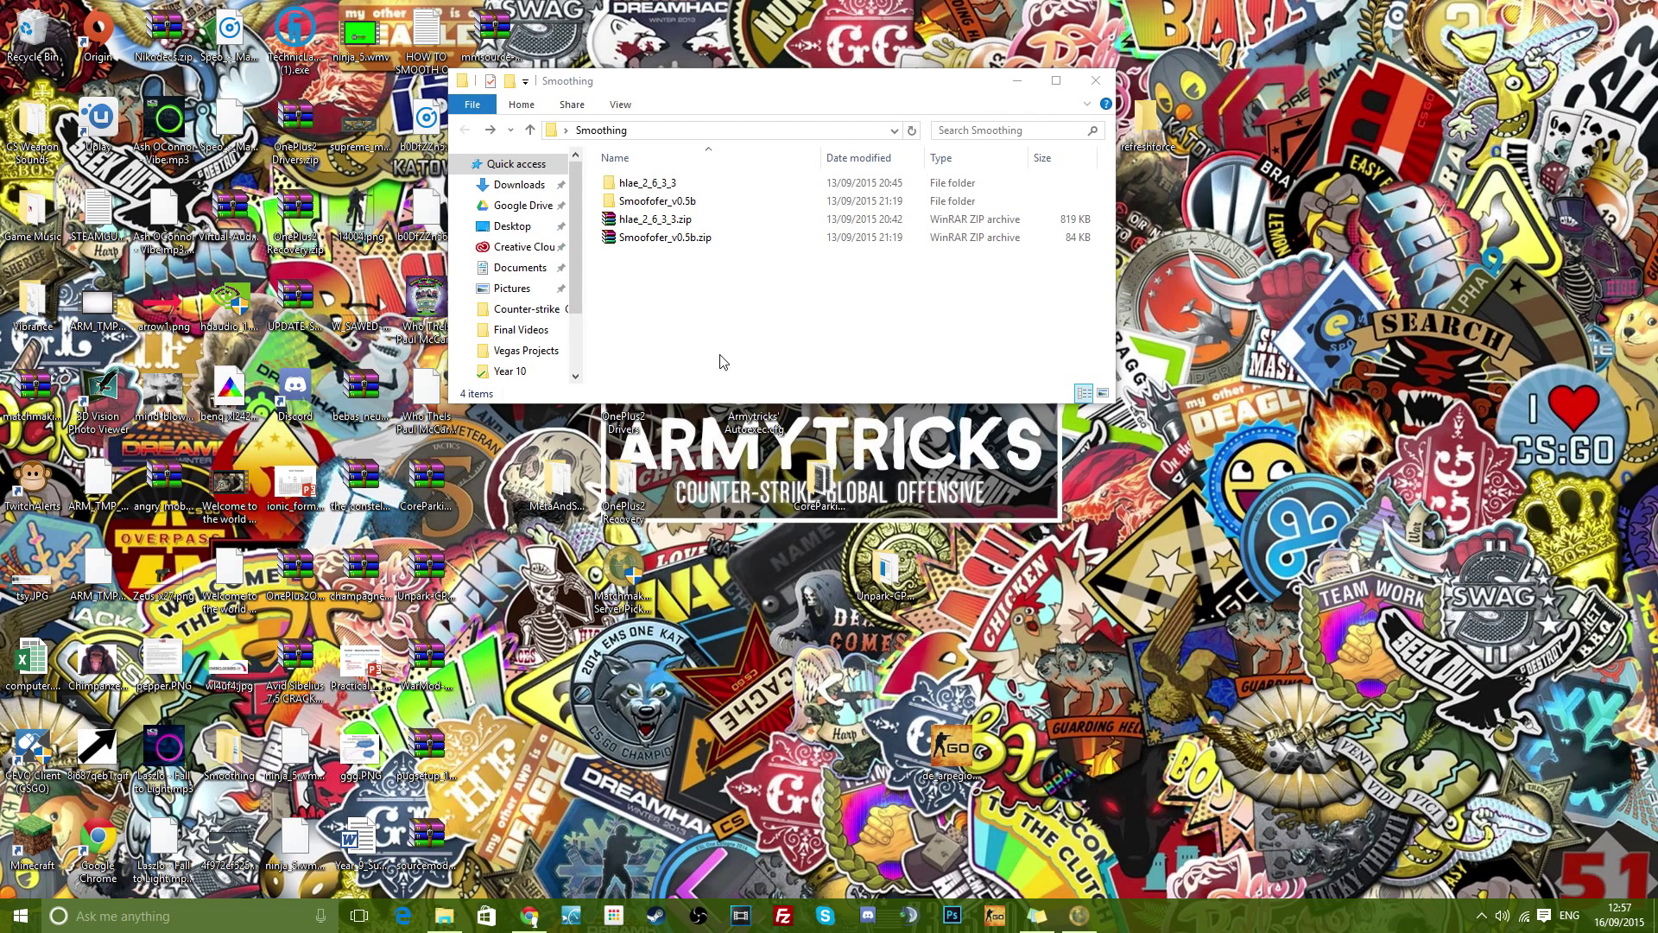
# Launch HLAE from the hlae_2_6_3_3 folder and dismiss the update notice
pyautogui.doubleClick(696, 184)
pyautogui.scroll(-1, 647, 324)
pyautogui.rightClick(648, 326)
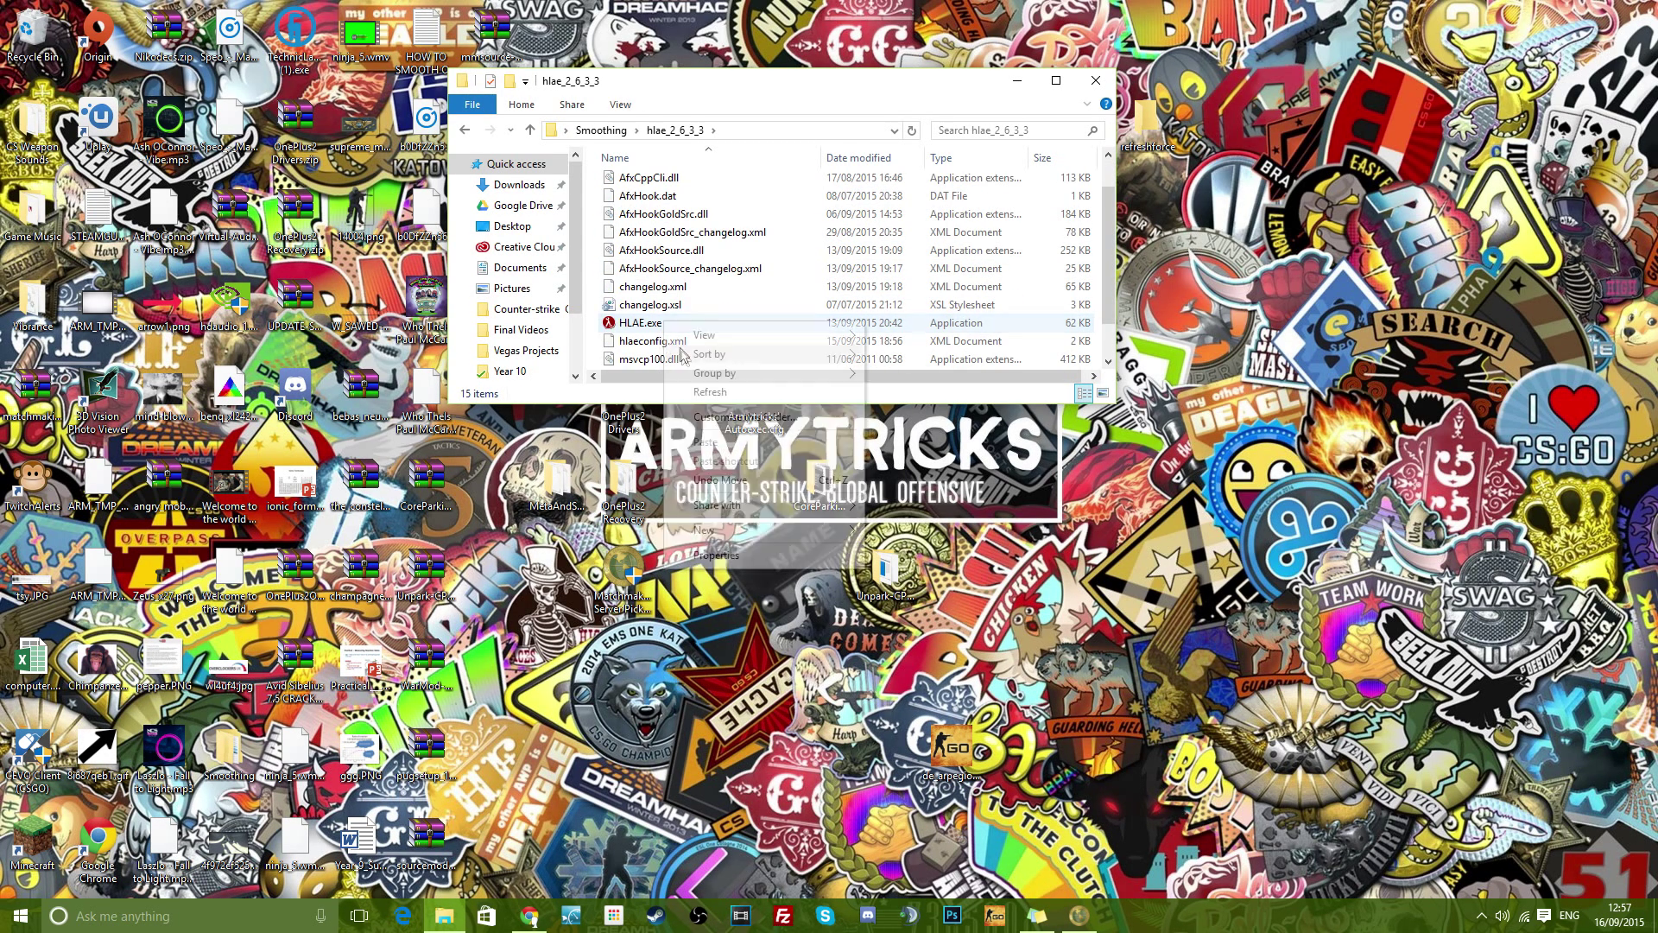
pyautogui.doubleClick(648, 326)
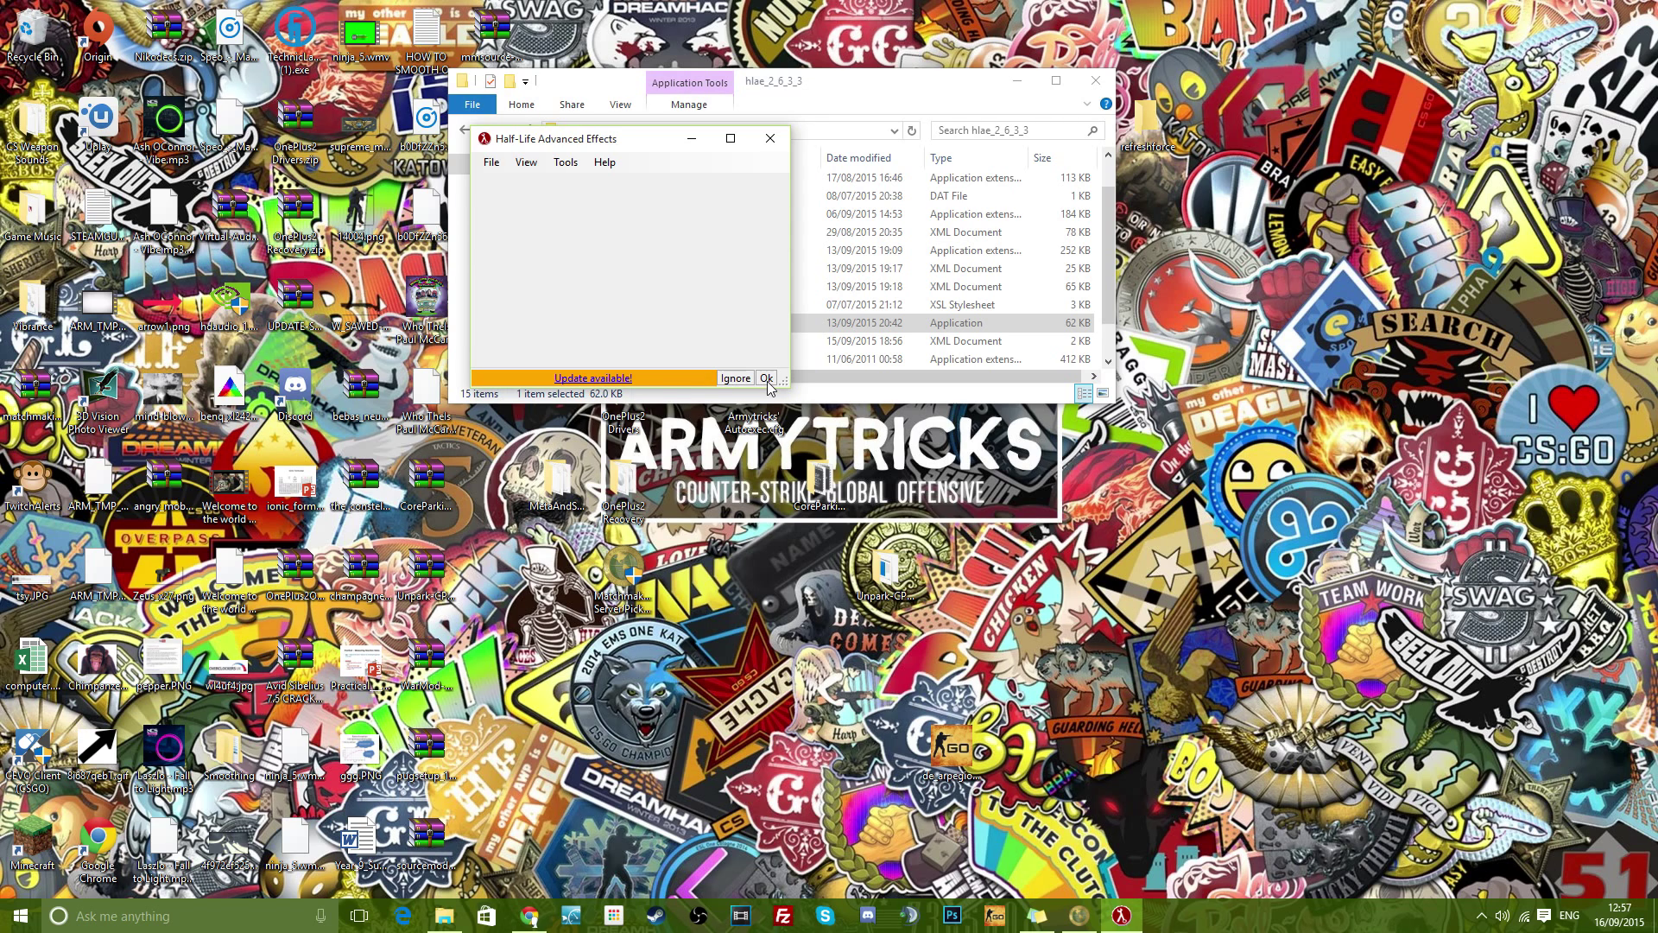
pyautogui.click(734, 380)
# Set the Custom Loader's hook DLL to Desktop\Smoothing\hlae_2_6_3_3\AfxHookSource.dll
pyautogui.click(565, 163)
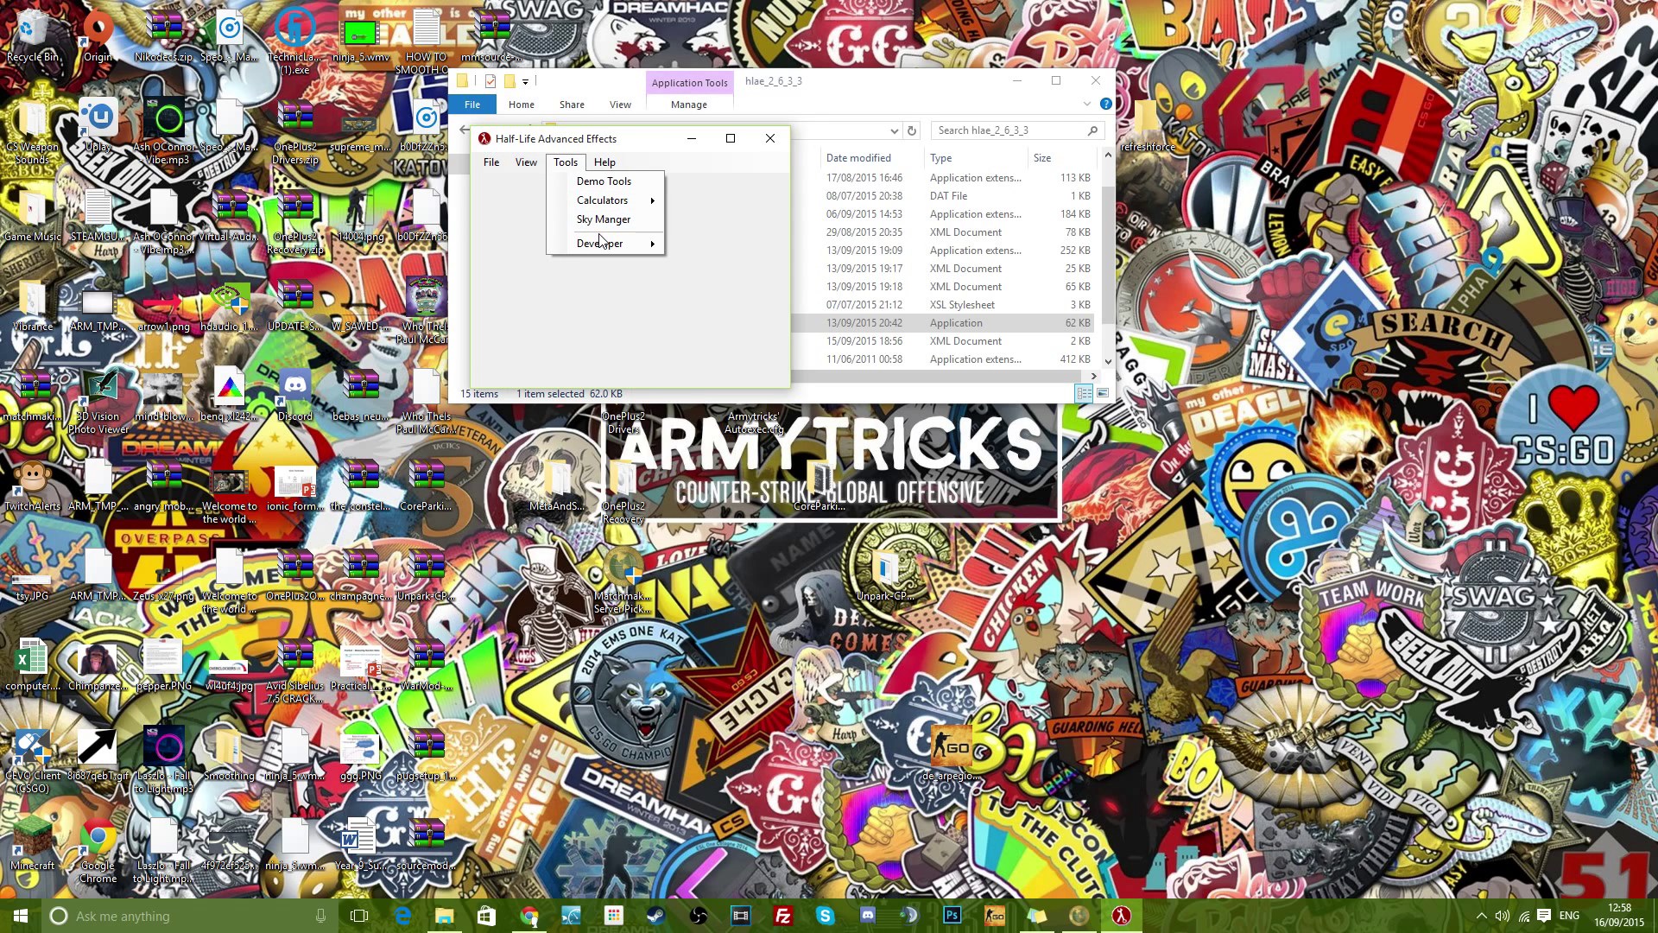
pyautogui.moveTo(605, 244)
pyautogui.click(730, 245)
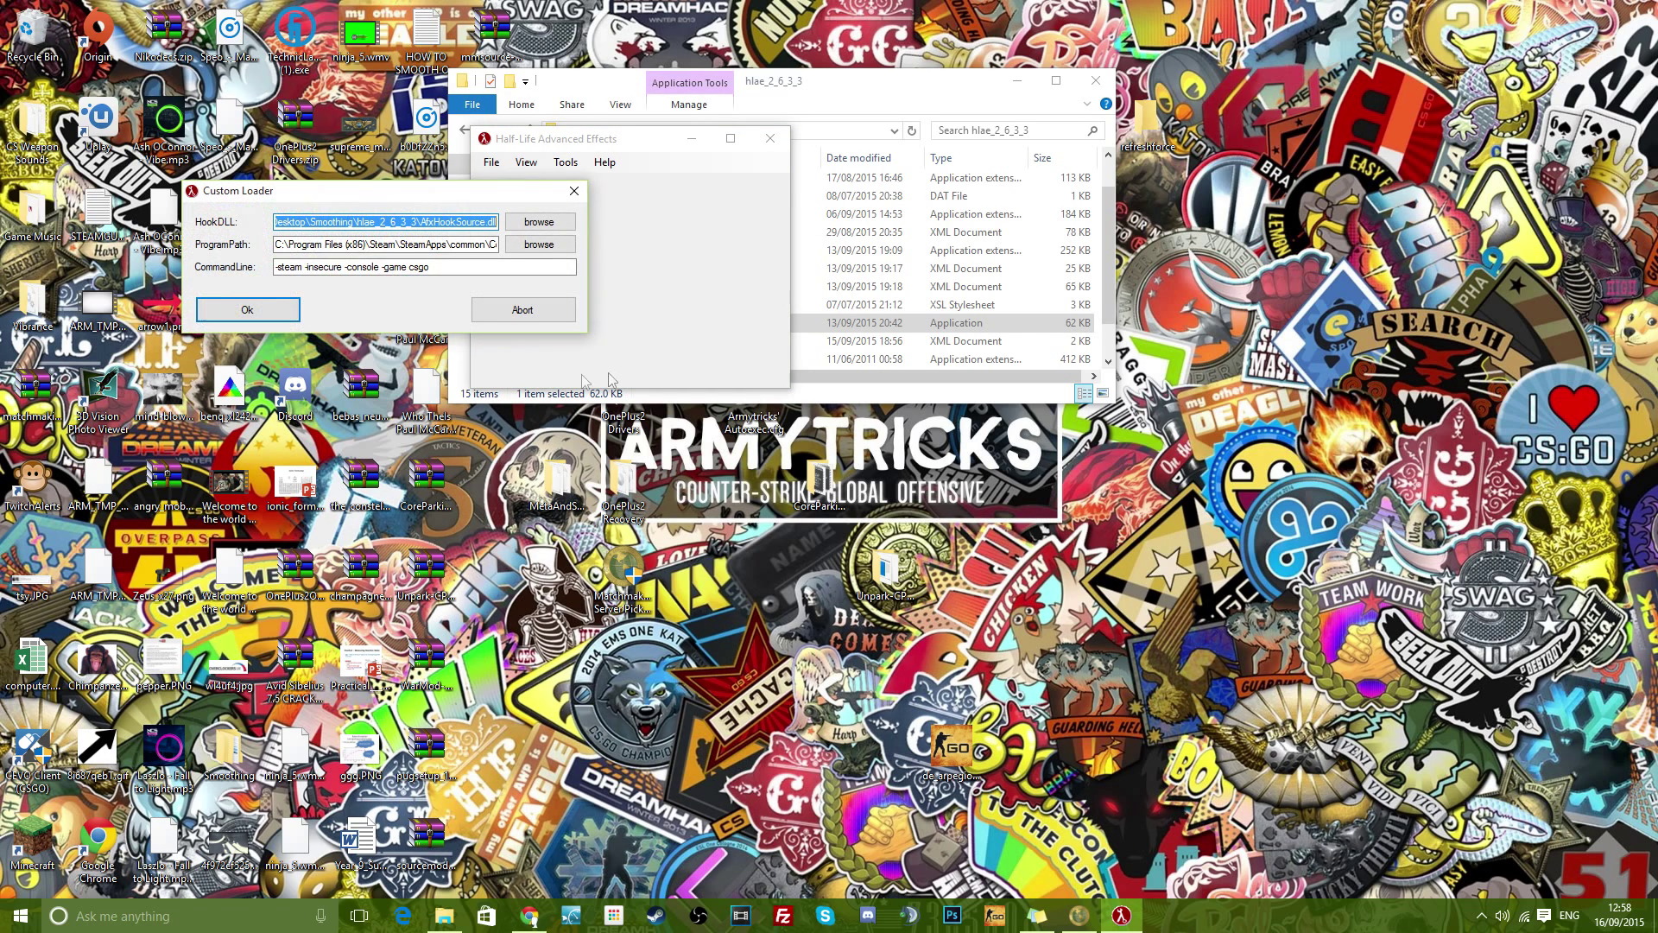
pyautogui.moveTo(305, 203); pyautogui.dragTo(390, 298)
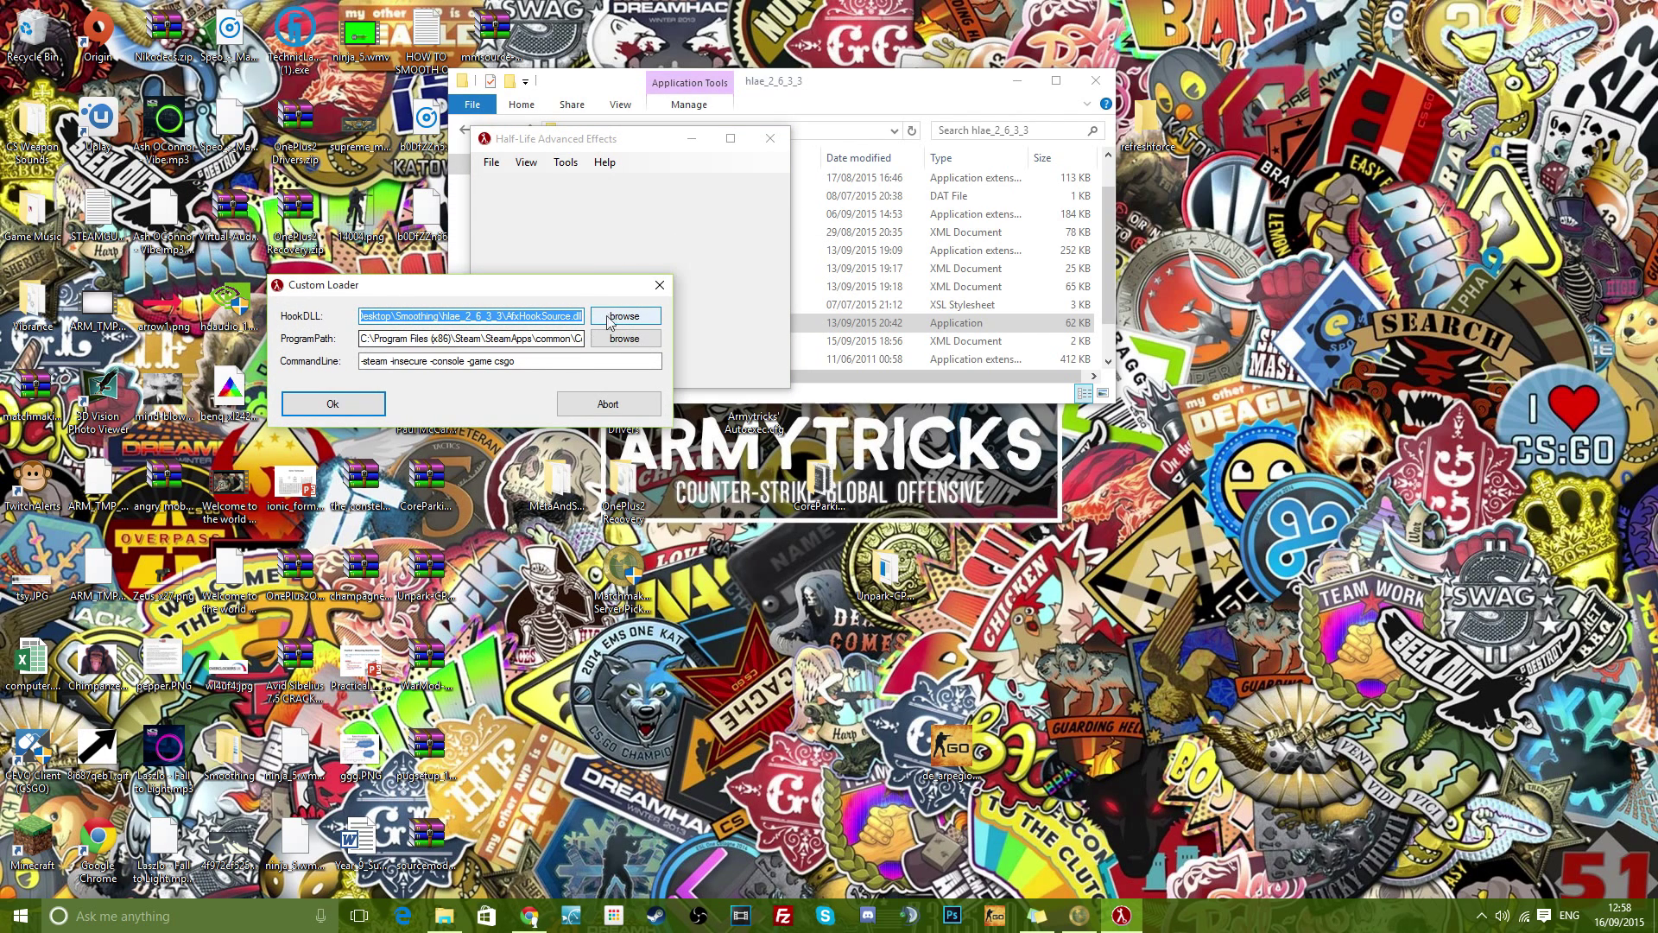
pyautogui.click(624, 315)
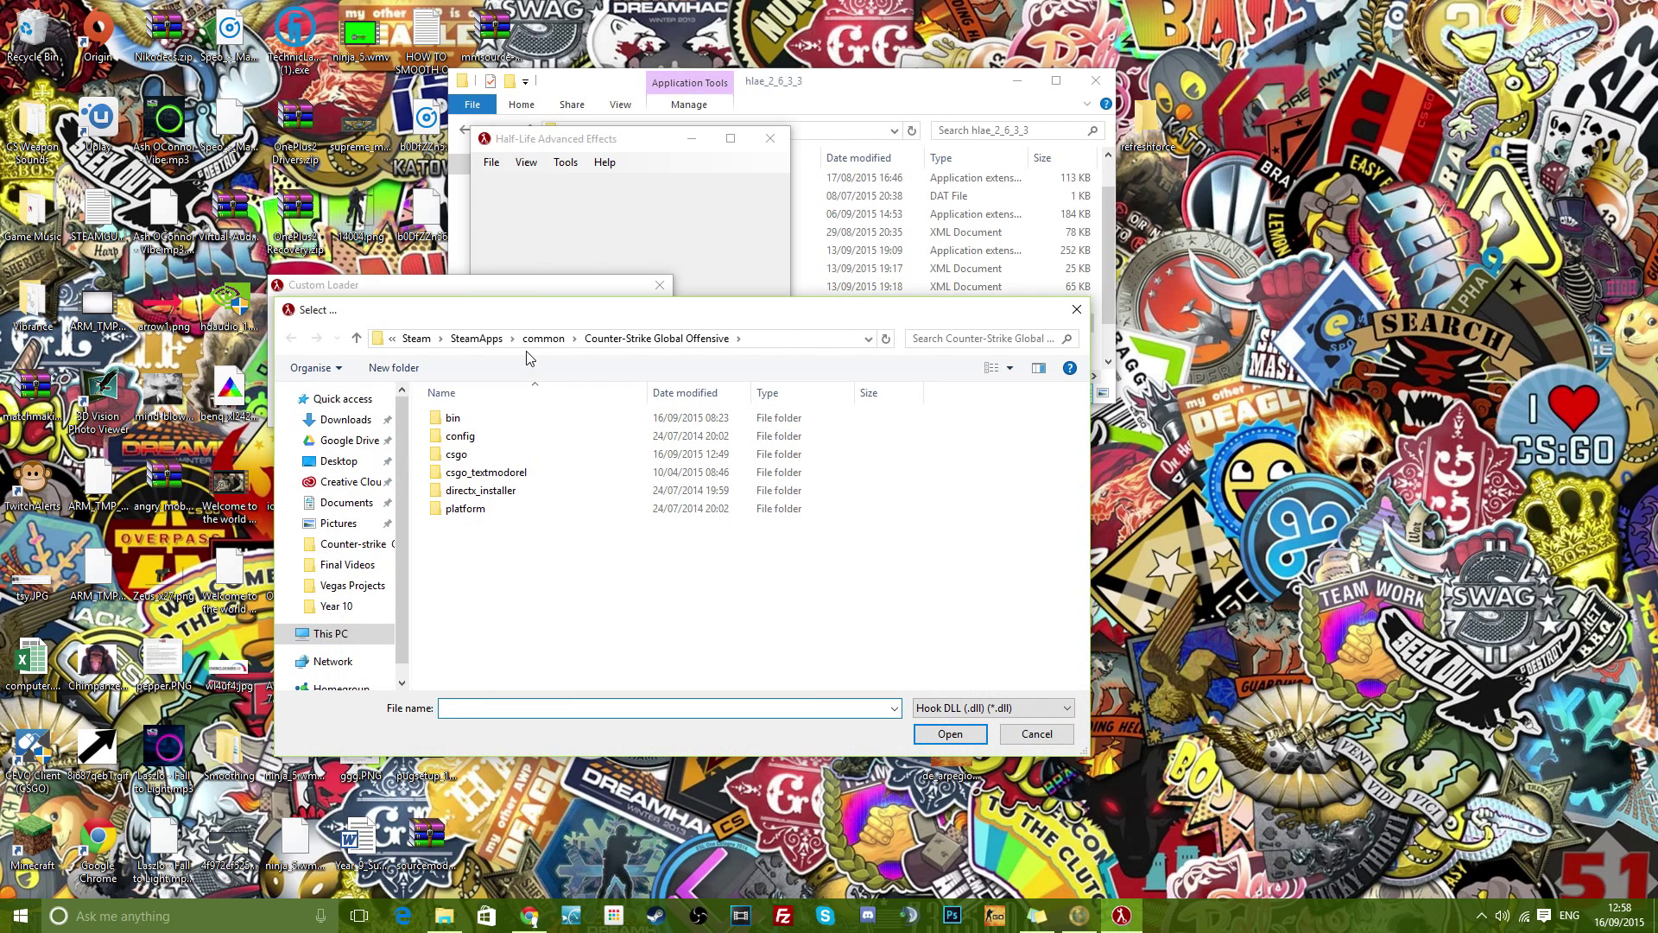
pyautogui.click(337, 460)
pyautogui.moveTo(487, 301); pyautogui.dragTo(571, 520)
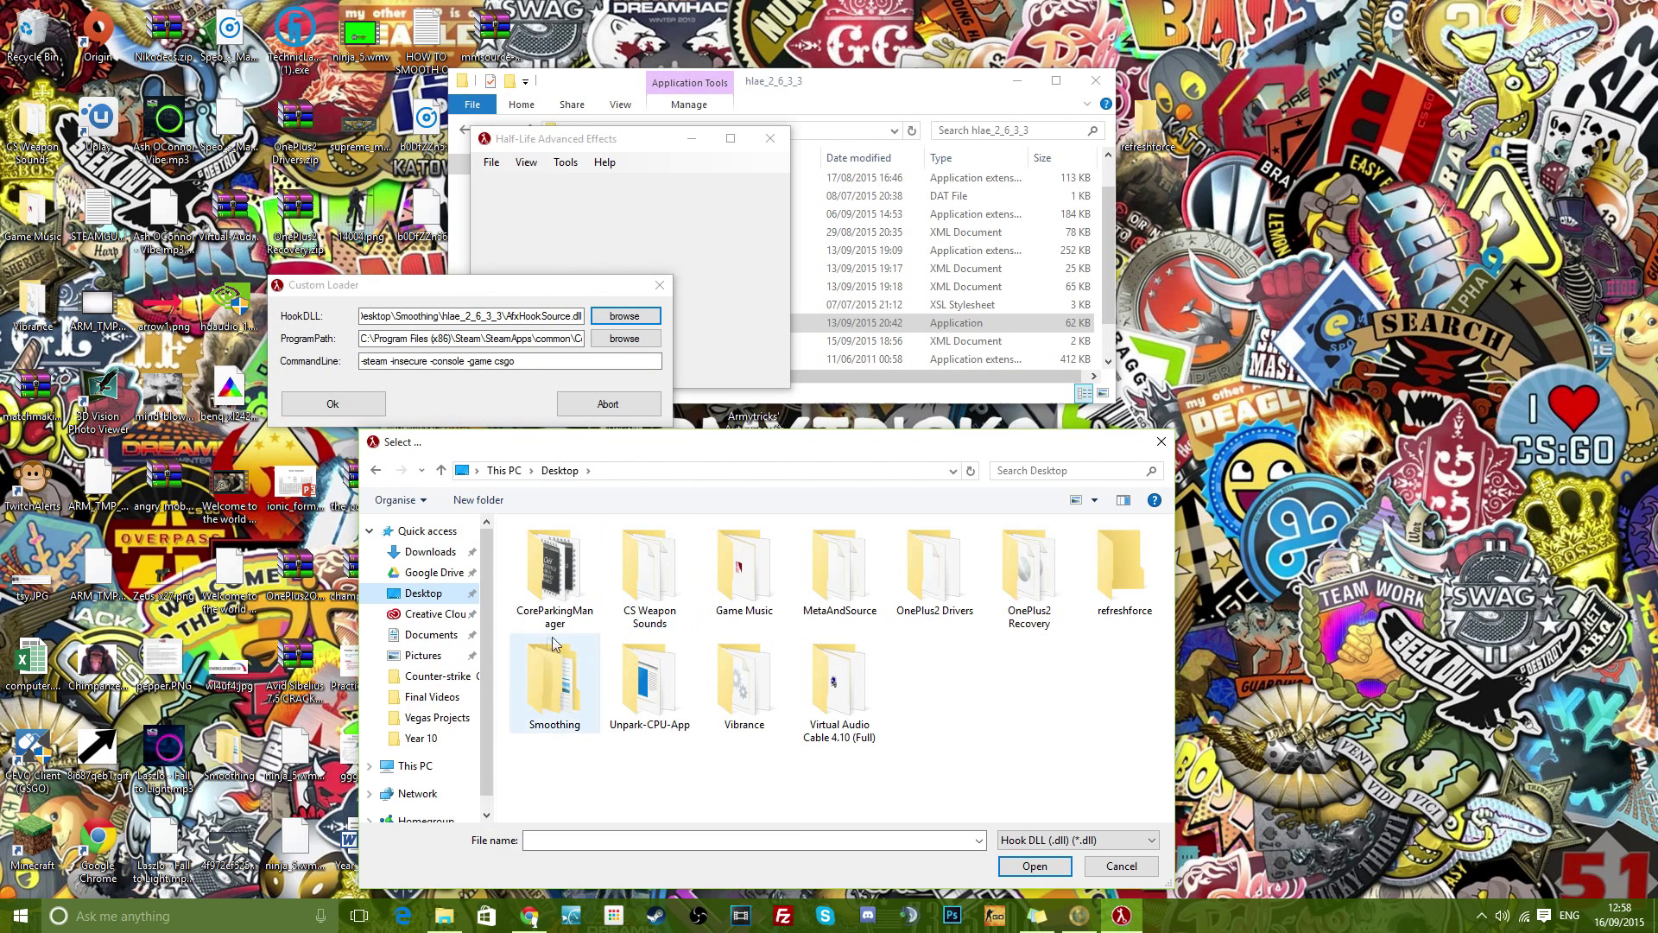
pyautogui.doubleClick(566, 700)
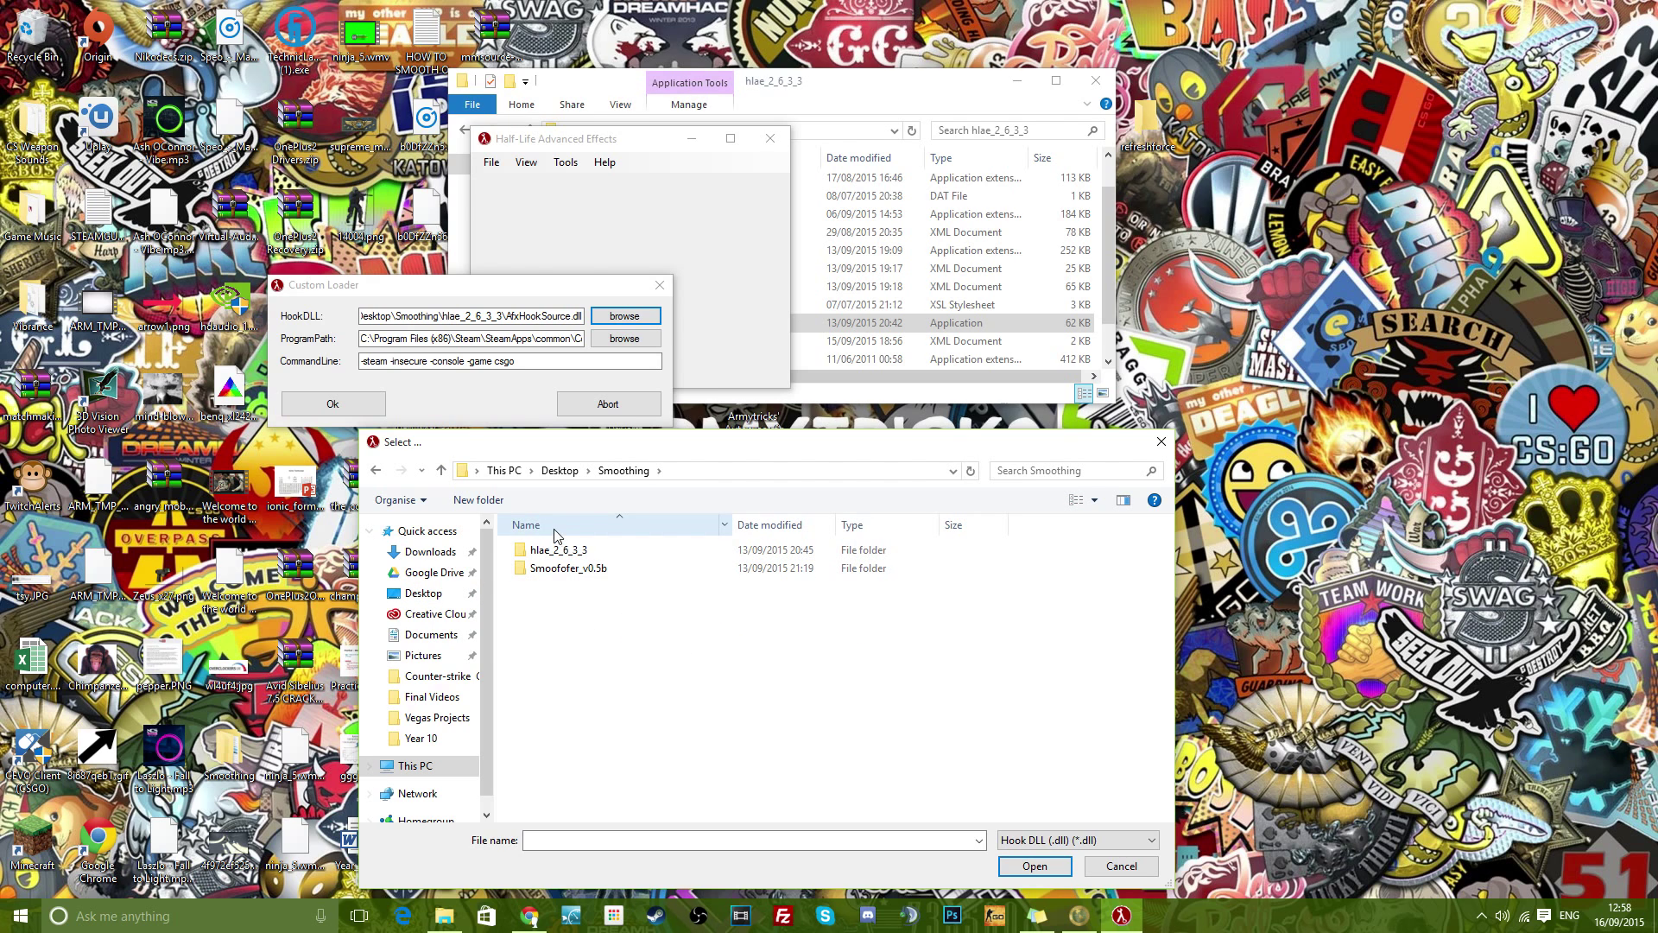
pyautogui.doubleClick(609, 553)
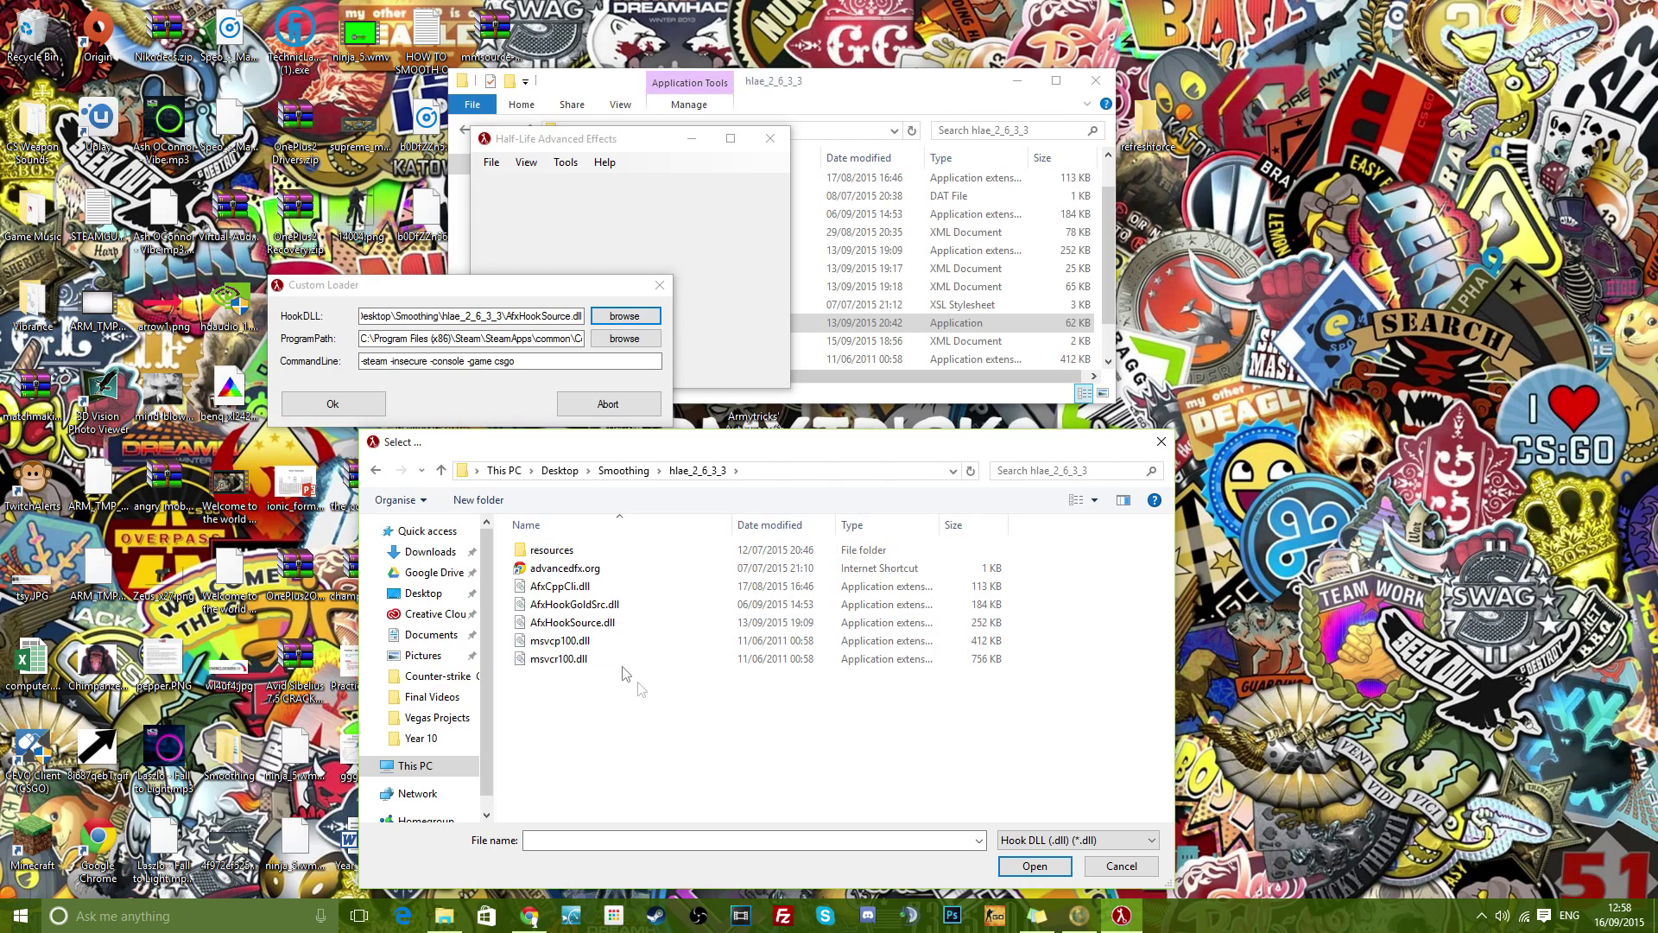
pyautogui.click(604, 623)
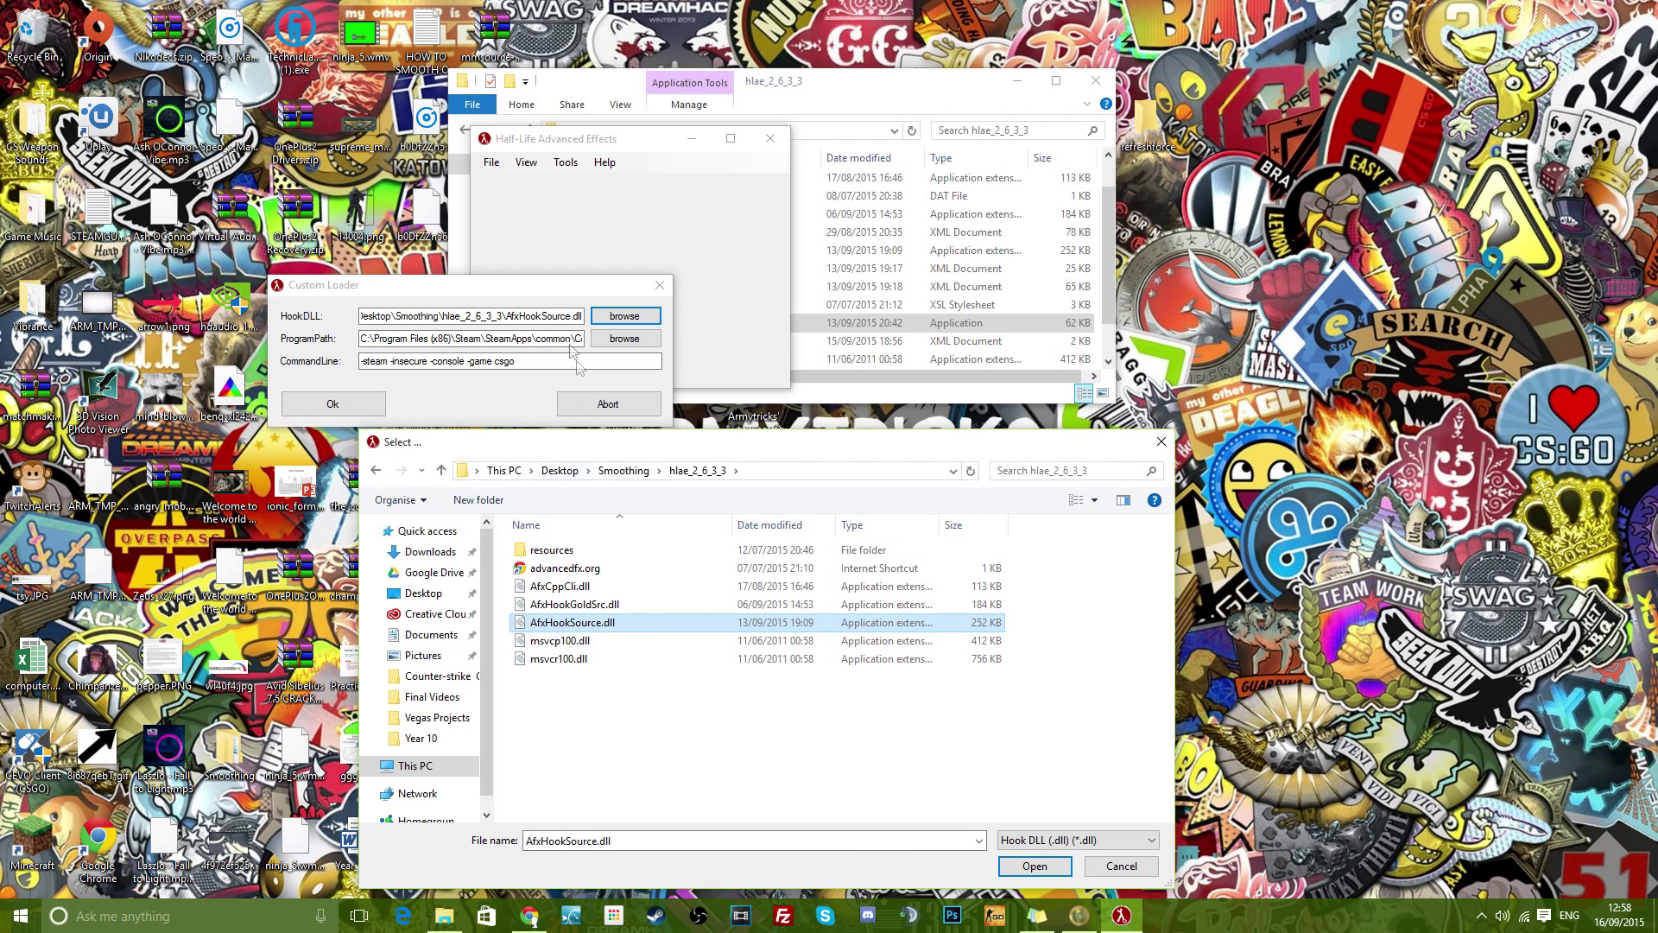
pyautogui.click(1033, 866)
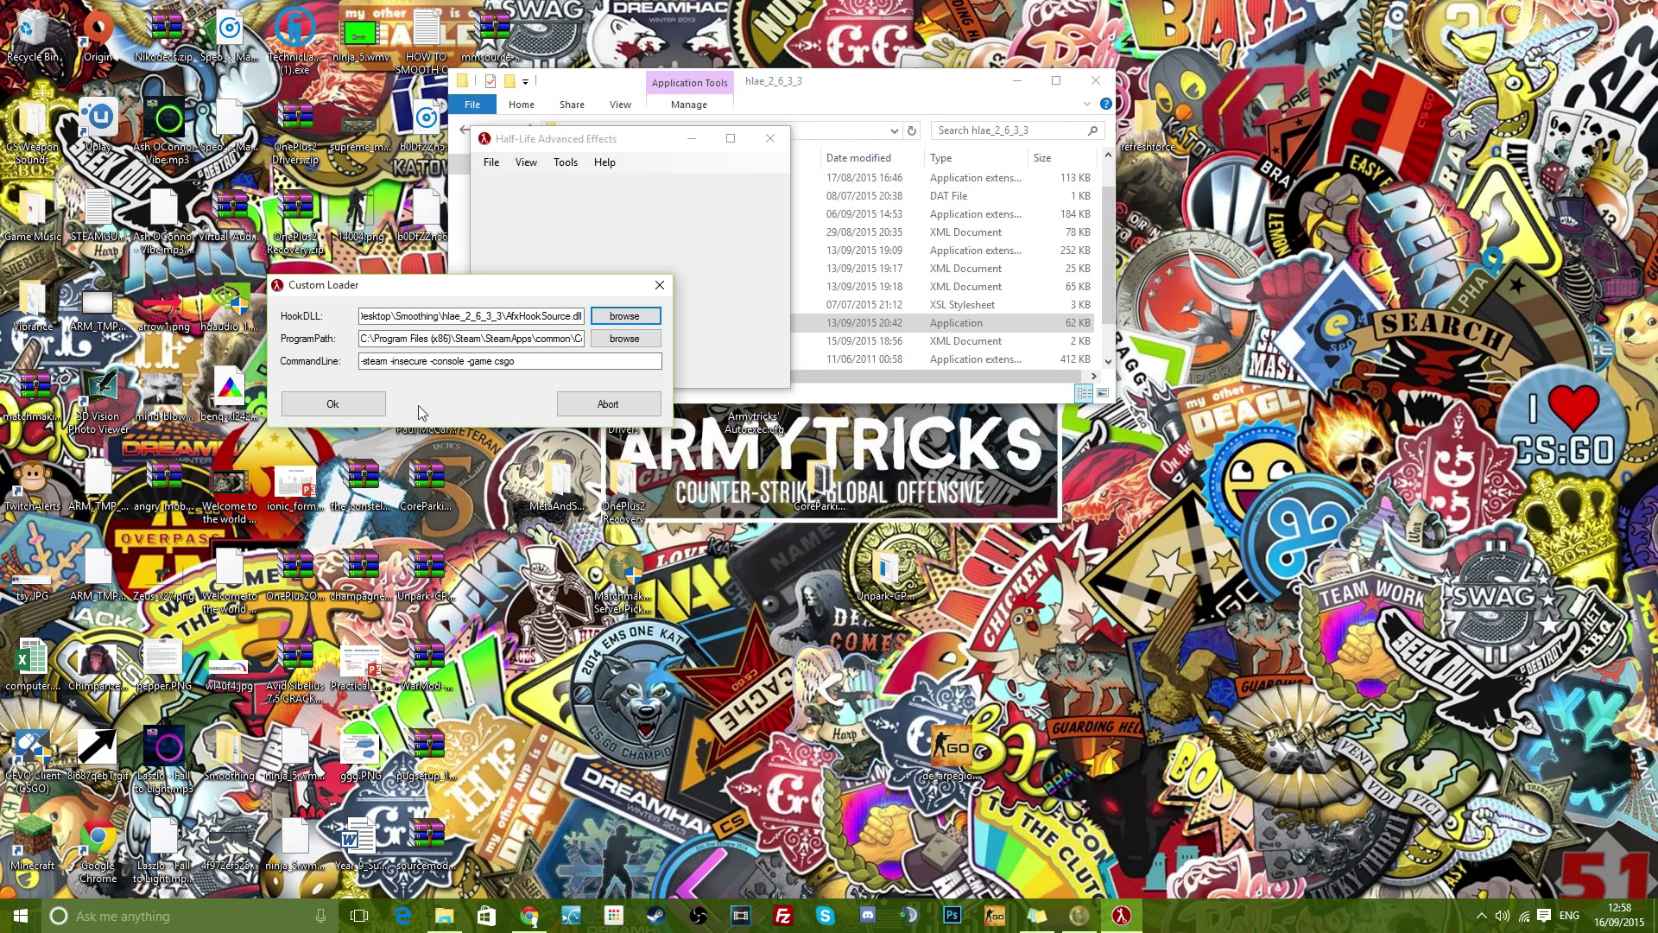
pyautogui.click(624, 338)
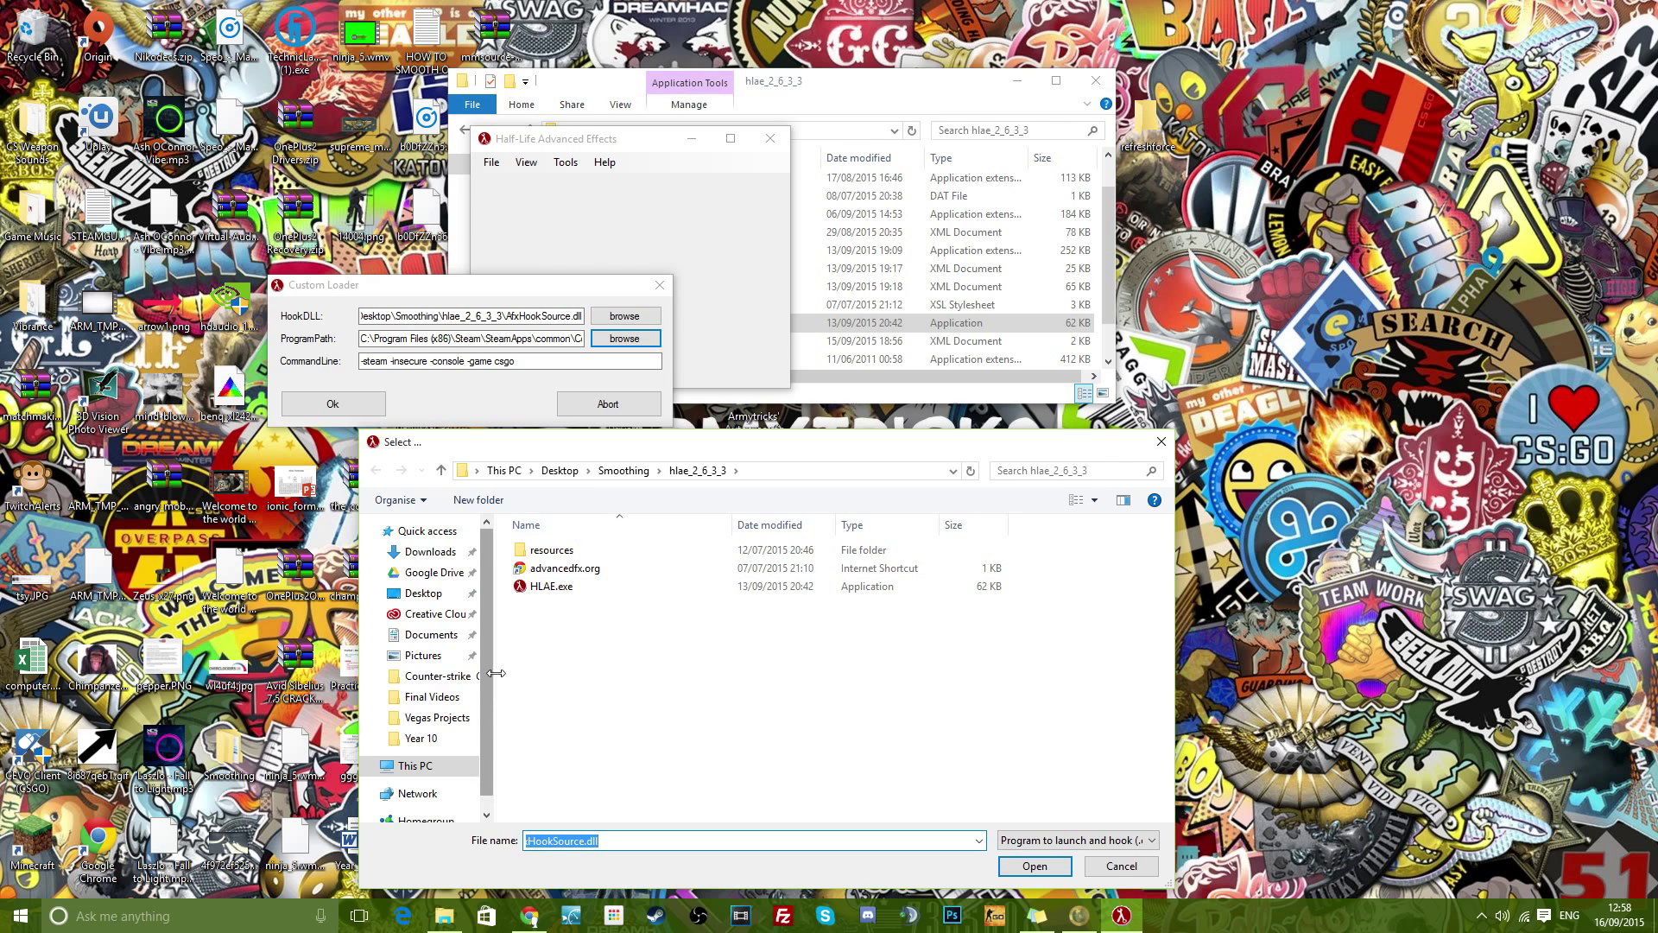
# Set the loader's program to csgo.exe in Steam\SteamApps\common\Counter-Strike Global Offensive
pyautogui.click(415, 766)
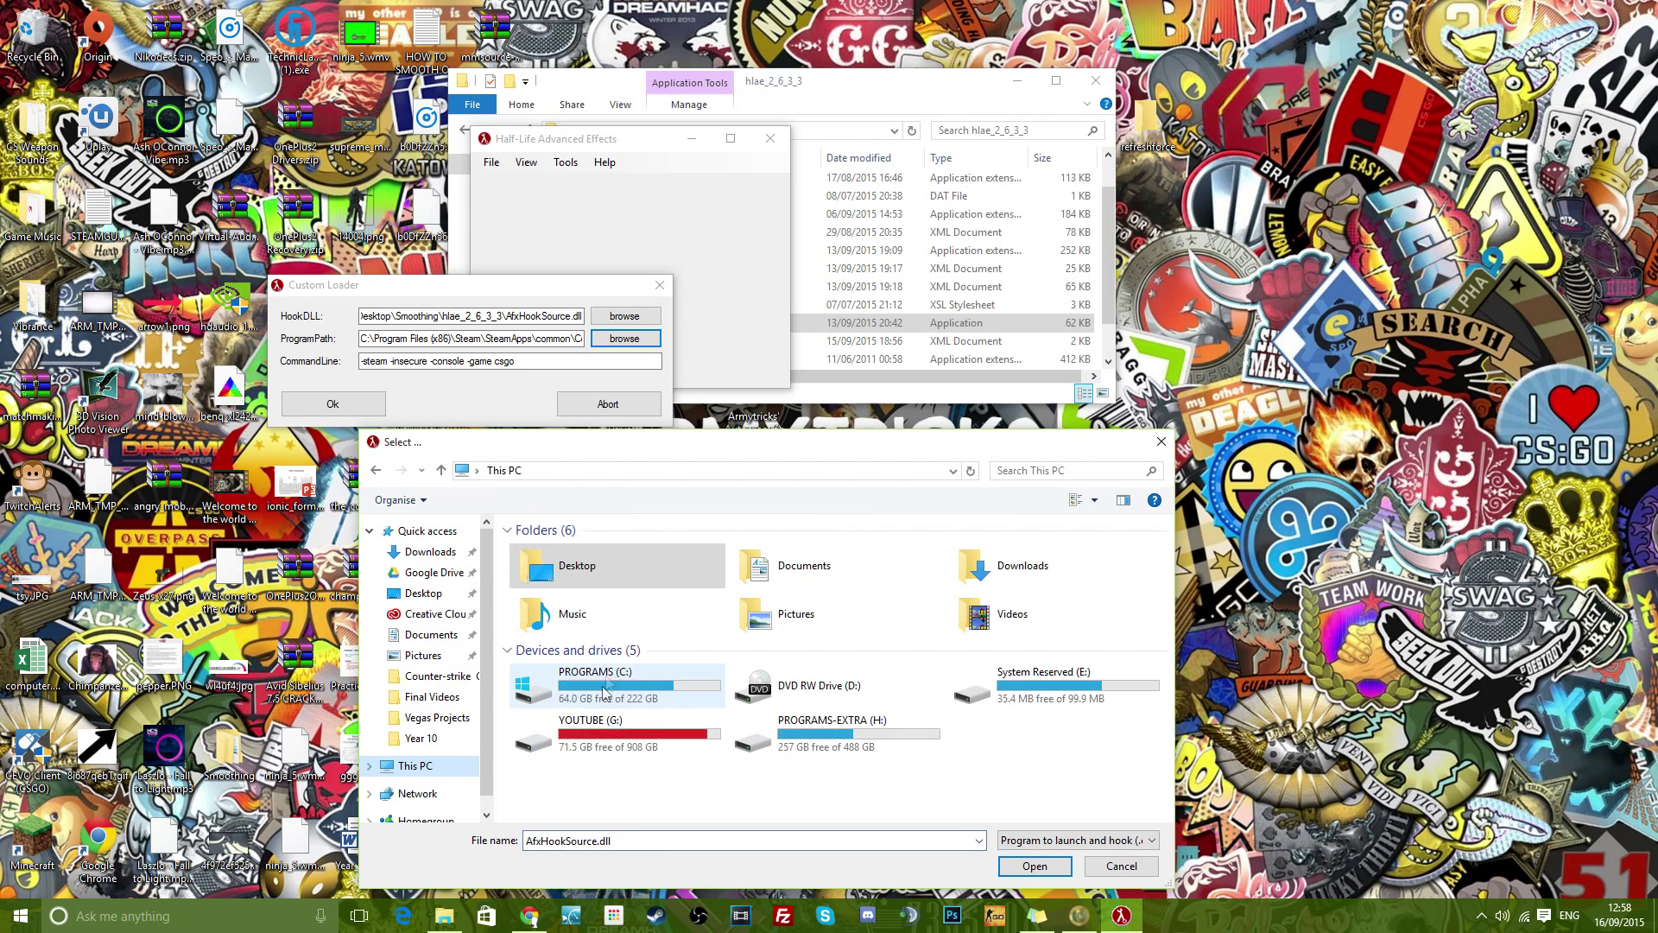
pyautogui.doubleClick(571, 691)
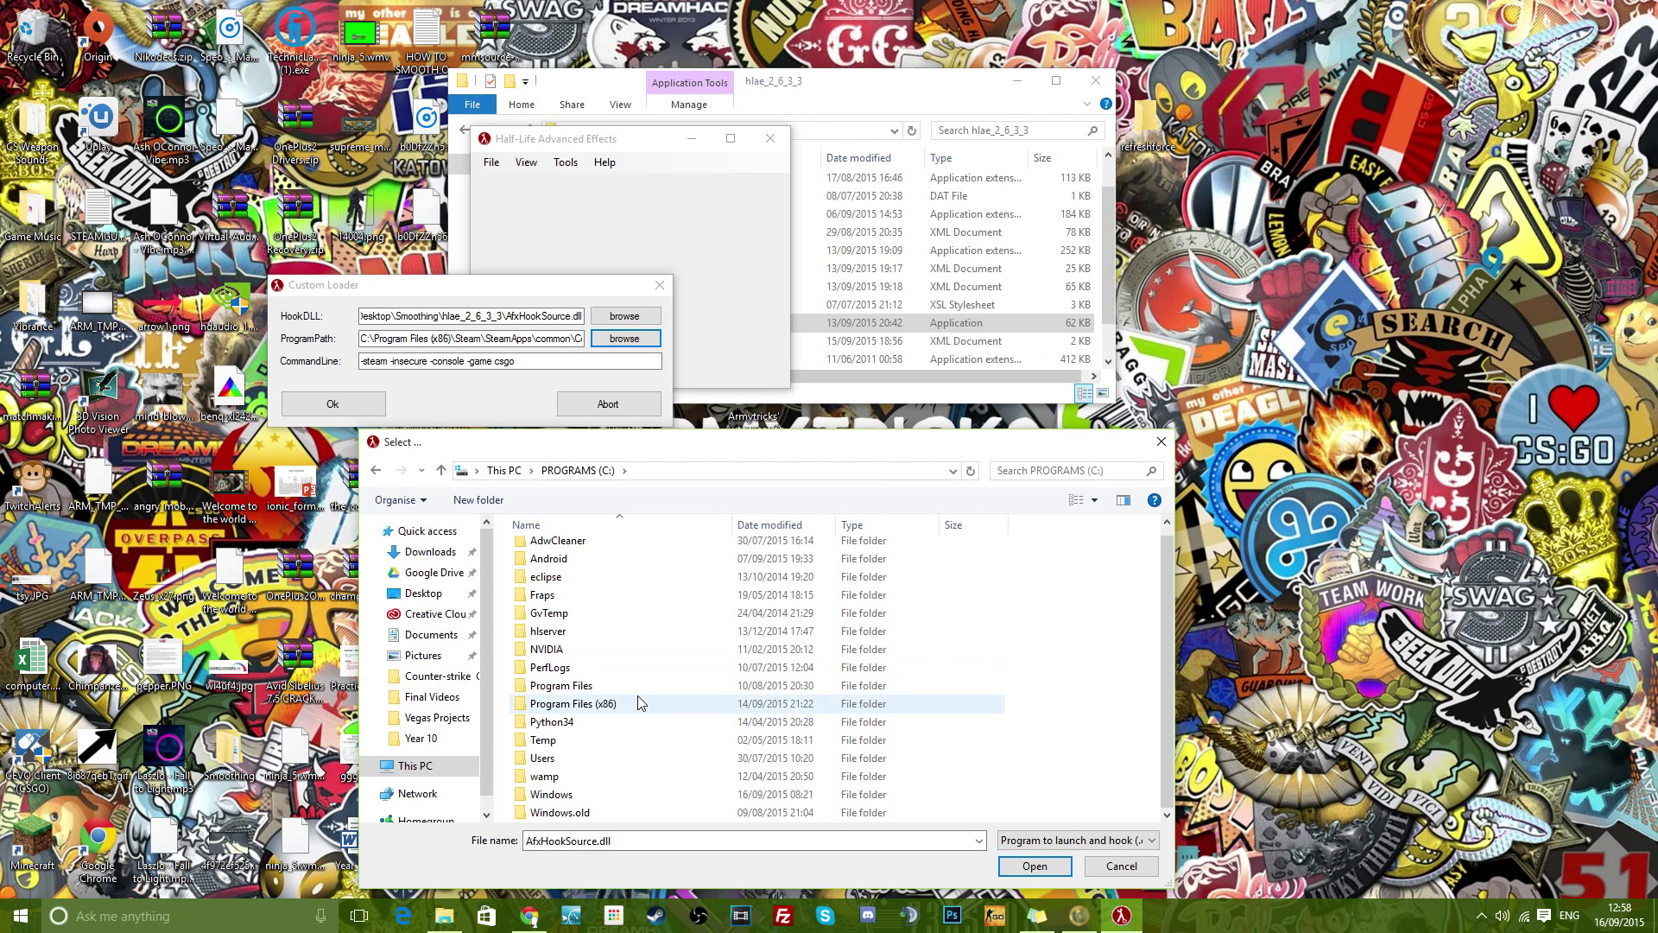
pyautogui.doubleClick(596, 713)
pyautogui.scroll(-5, 609, 687)
pyautogui.scroll(-15, 609, 686)
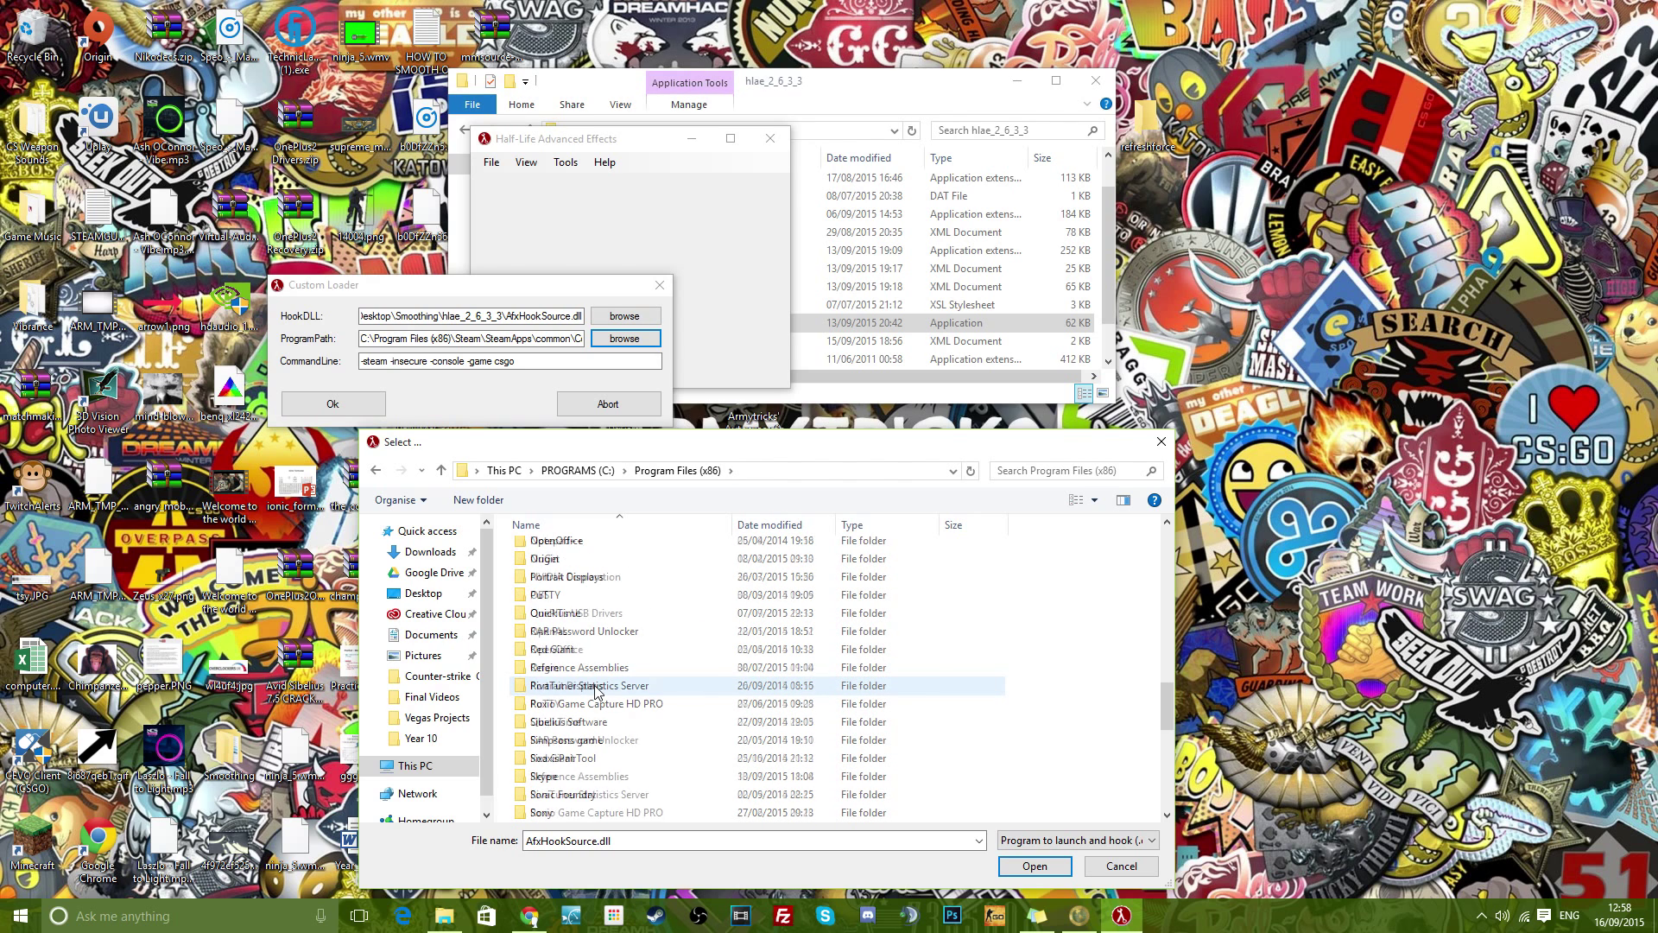
pyautogui.scroll(-2, 562, 778)
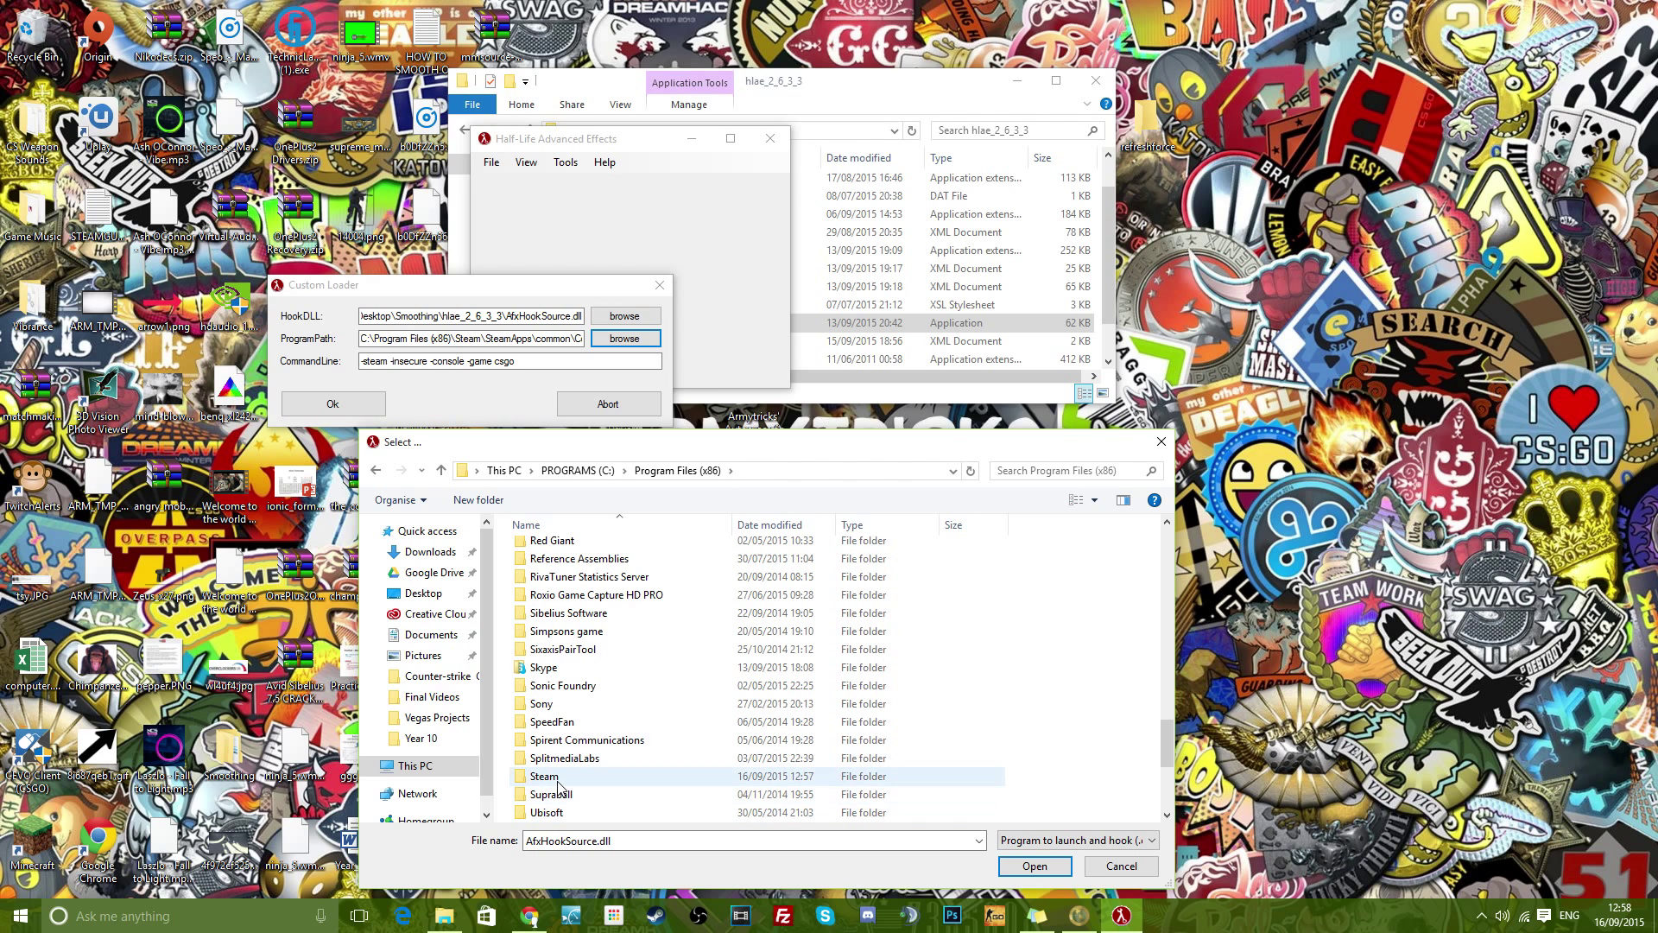
pyautogui.doubleClick(562, 776)
pyautogui.scroll(-1, 570, 690)
pyautogui.scroll(-3, 570, 691)
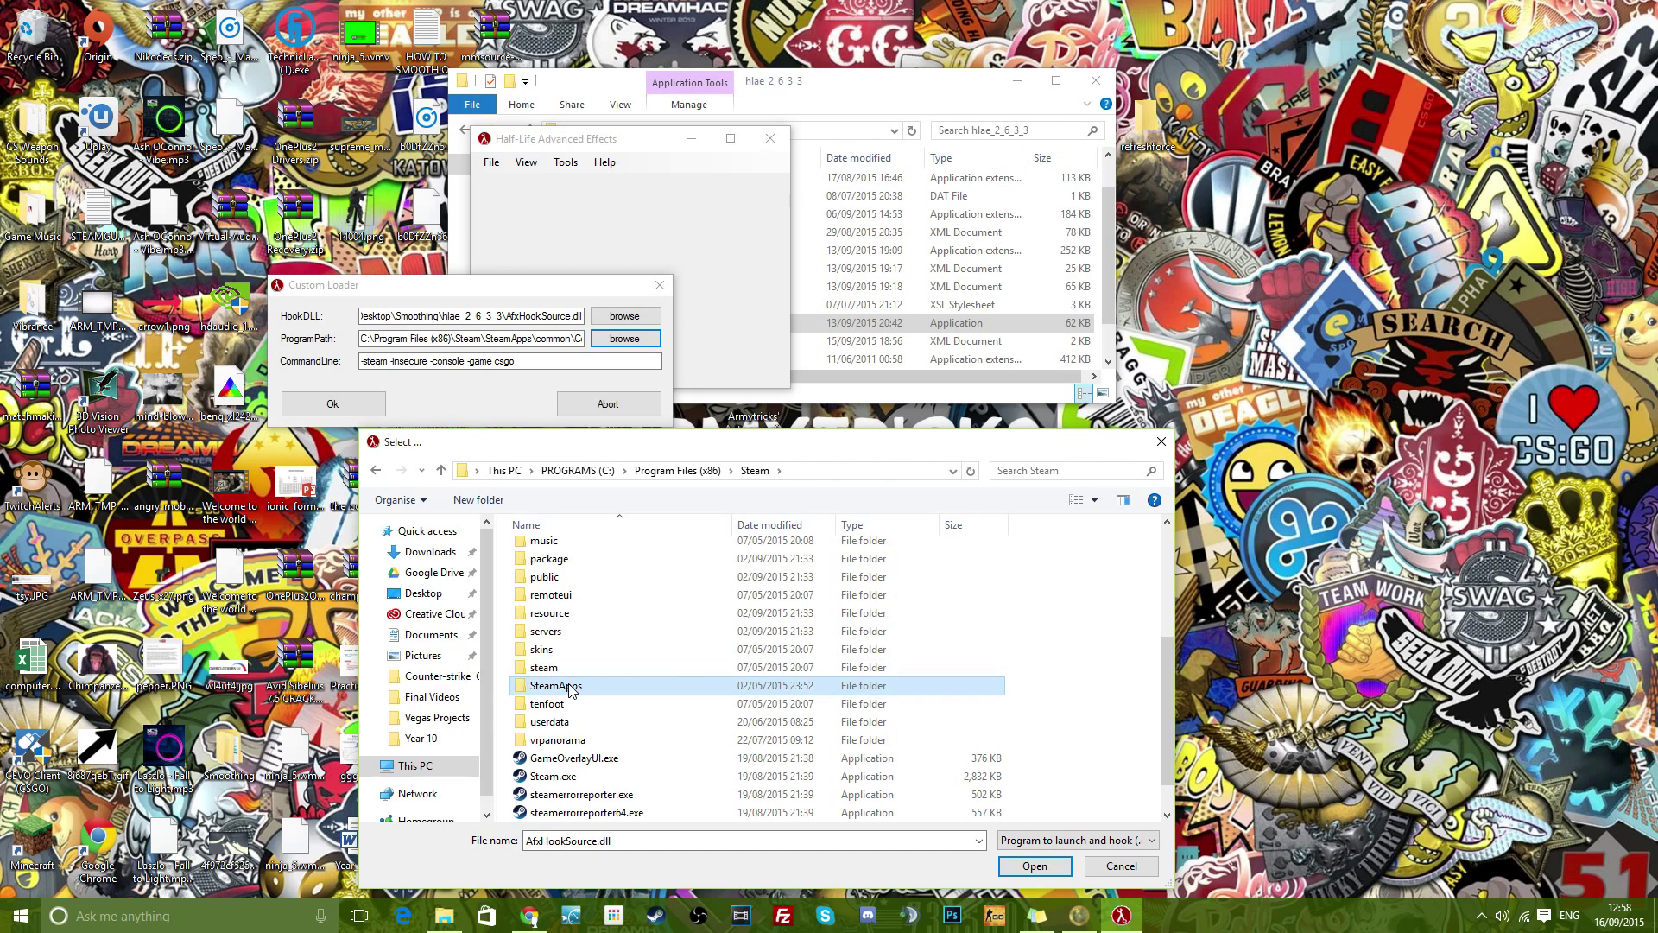
pyautogui.doubleClick(567, 685)
pyautogui.doubleClick(546, 553)
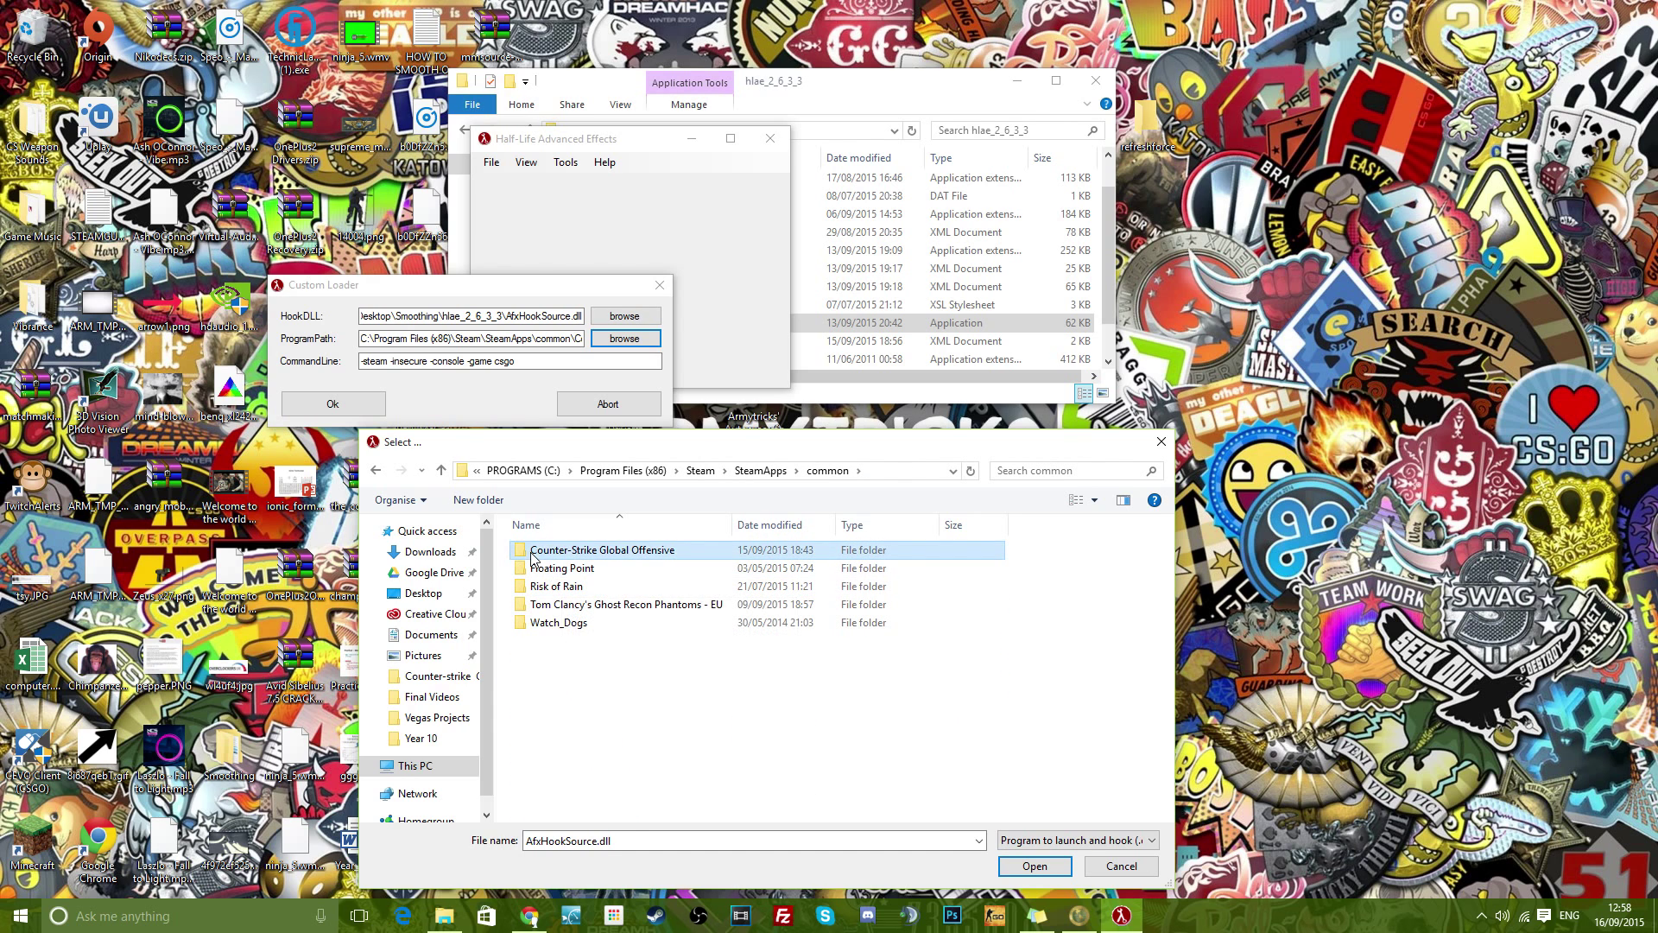
pyautogui.doubleClick(561, 550)
pyautogui.click(602, 660)
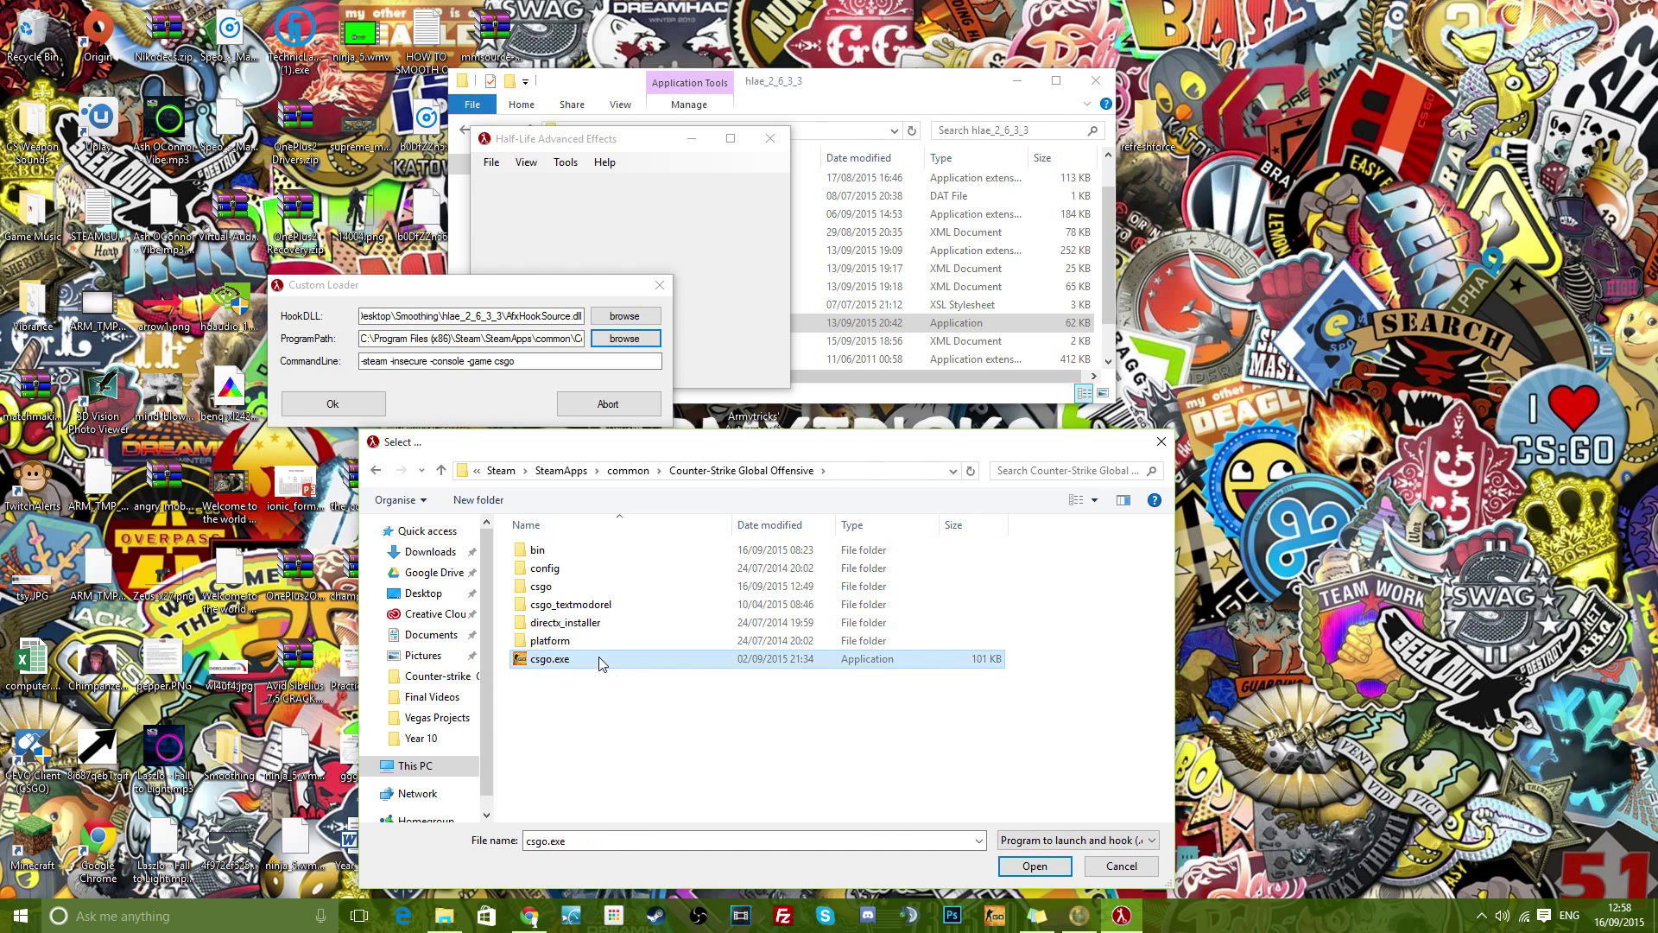
pyautogui.click(1025, 864)
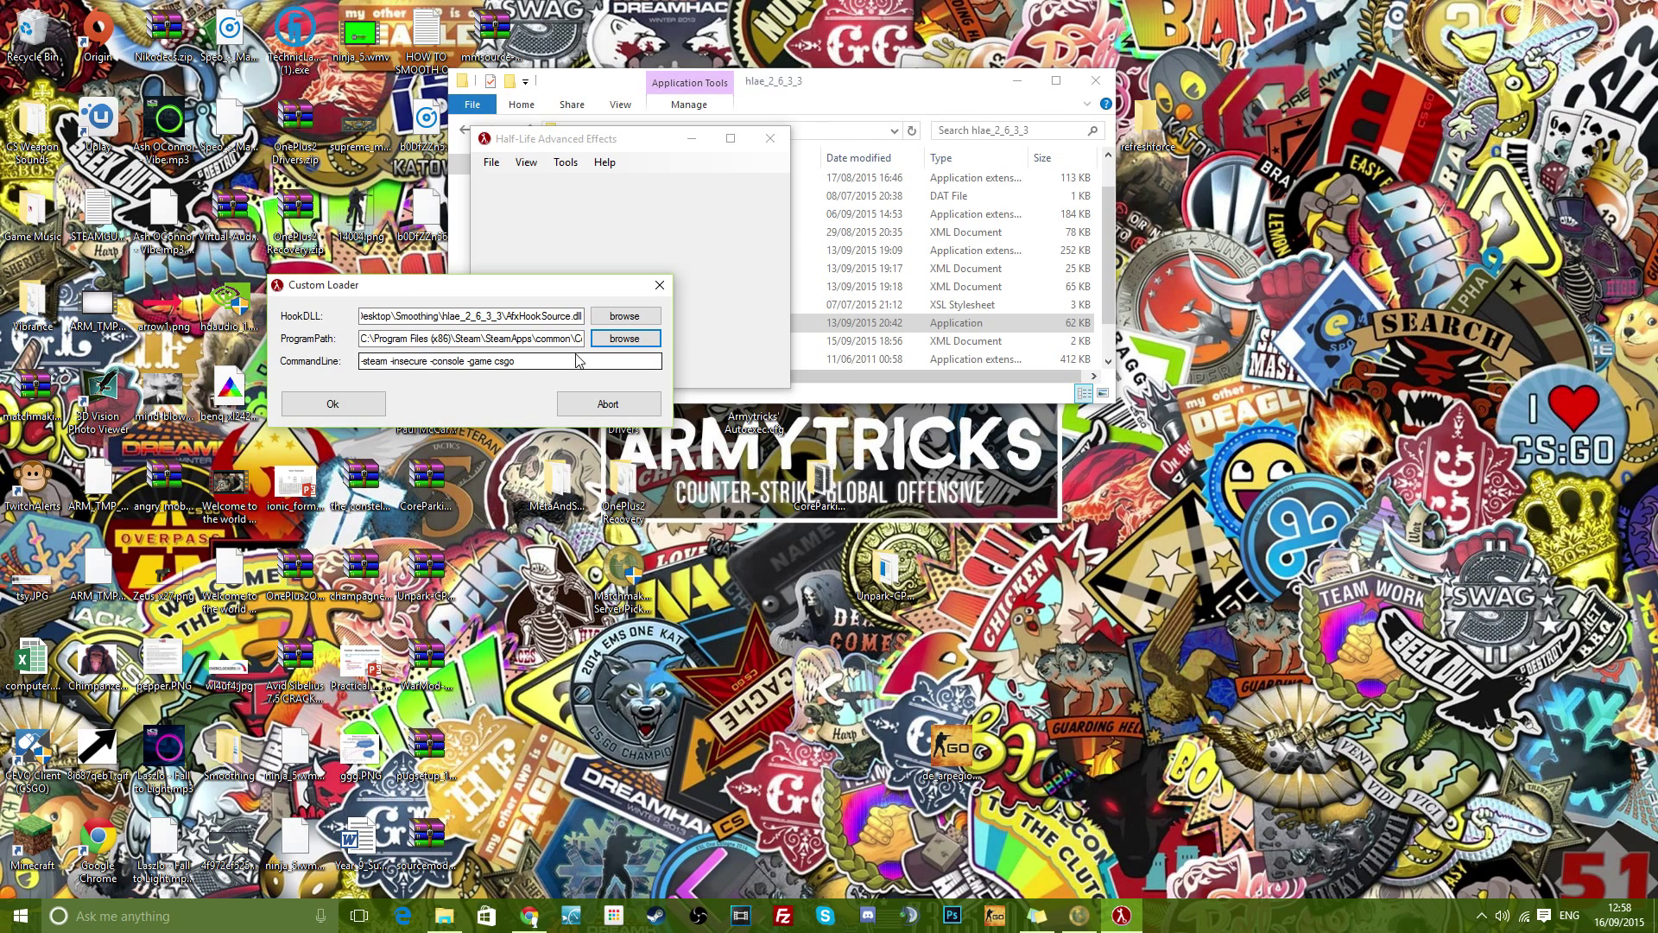
# Check the -steam -insecure -console -game csgo command line and launch CS:GO
pyautogui.press('Tab')
pyautogui.click(399, 362)
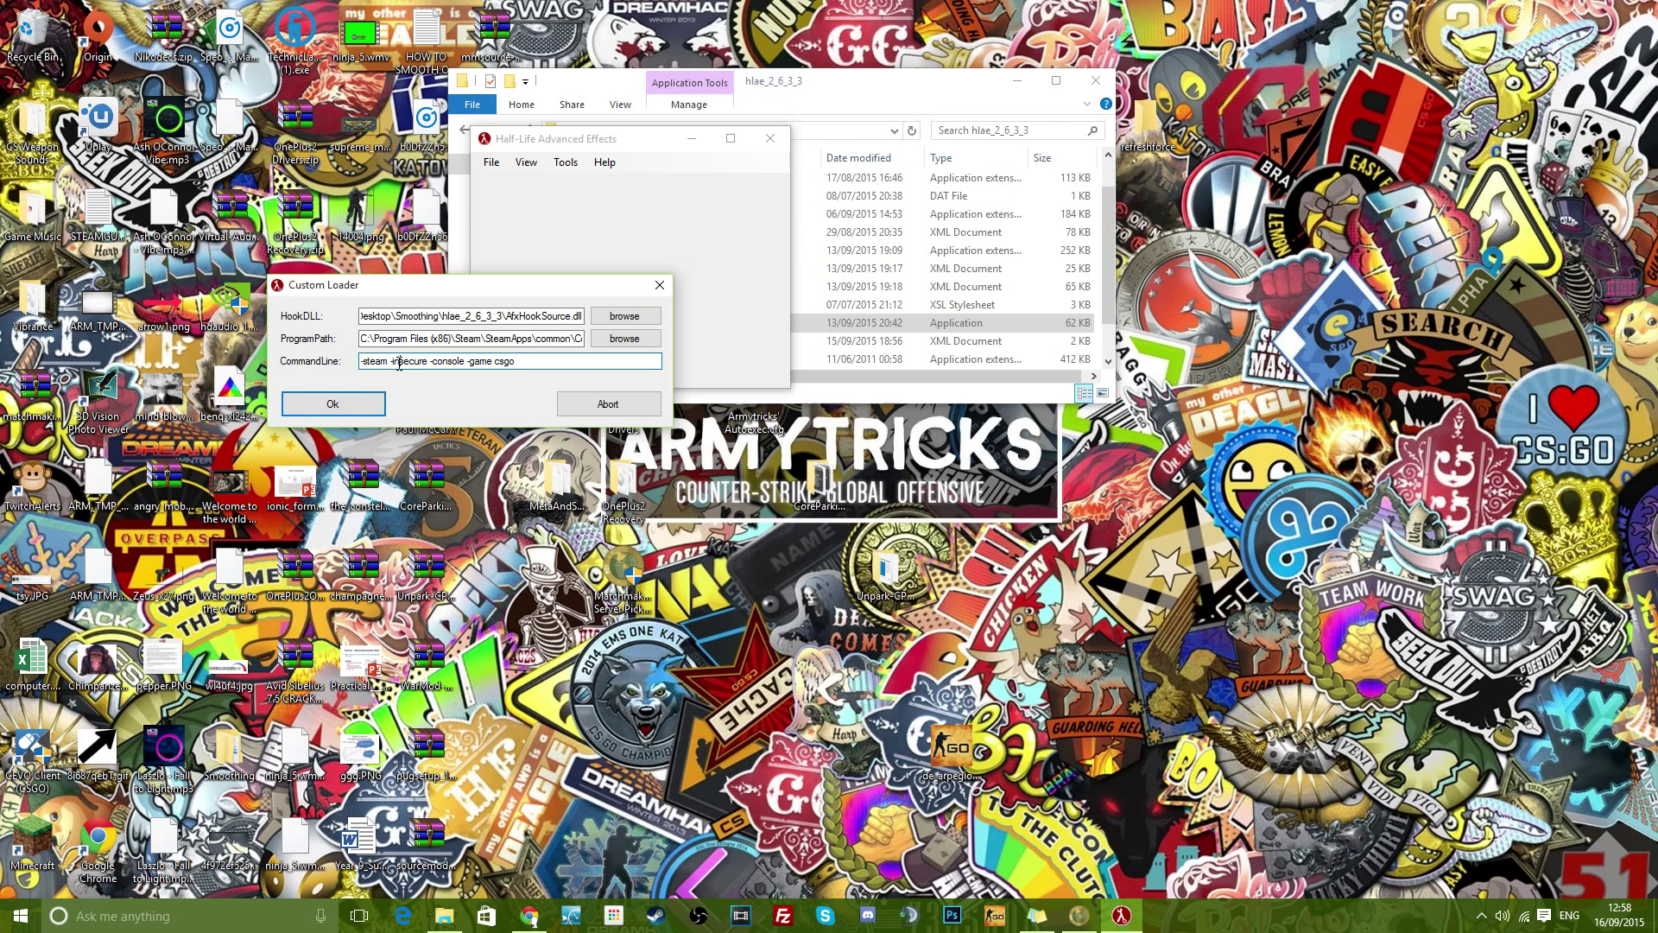
pyautogui.doubleClick(512, 363)
pyautogui.moveTo(519, 362); pyautogui.dragTo(294, 361)
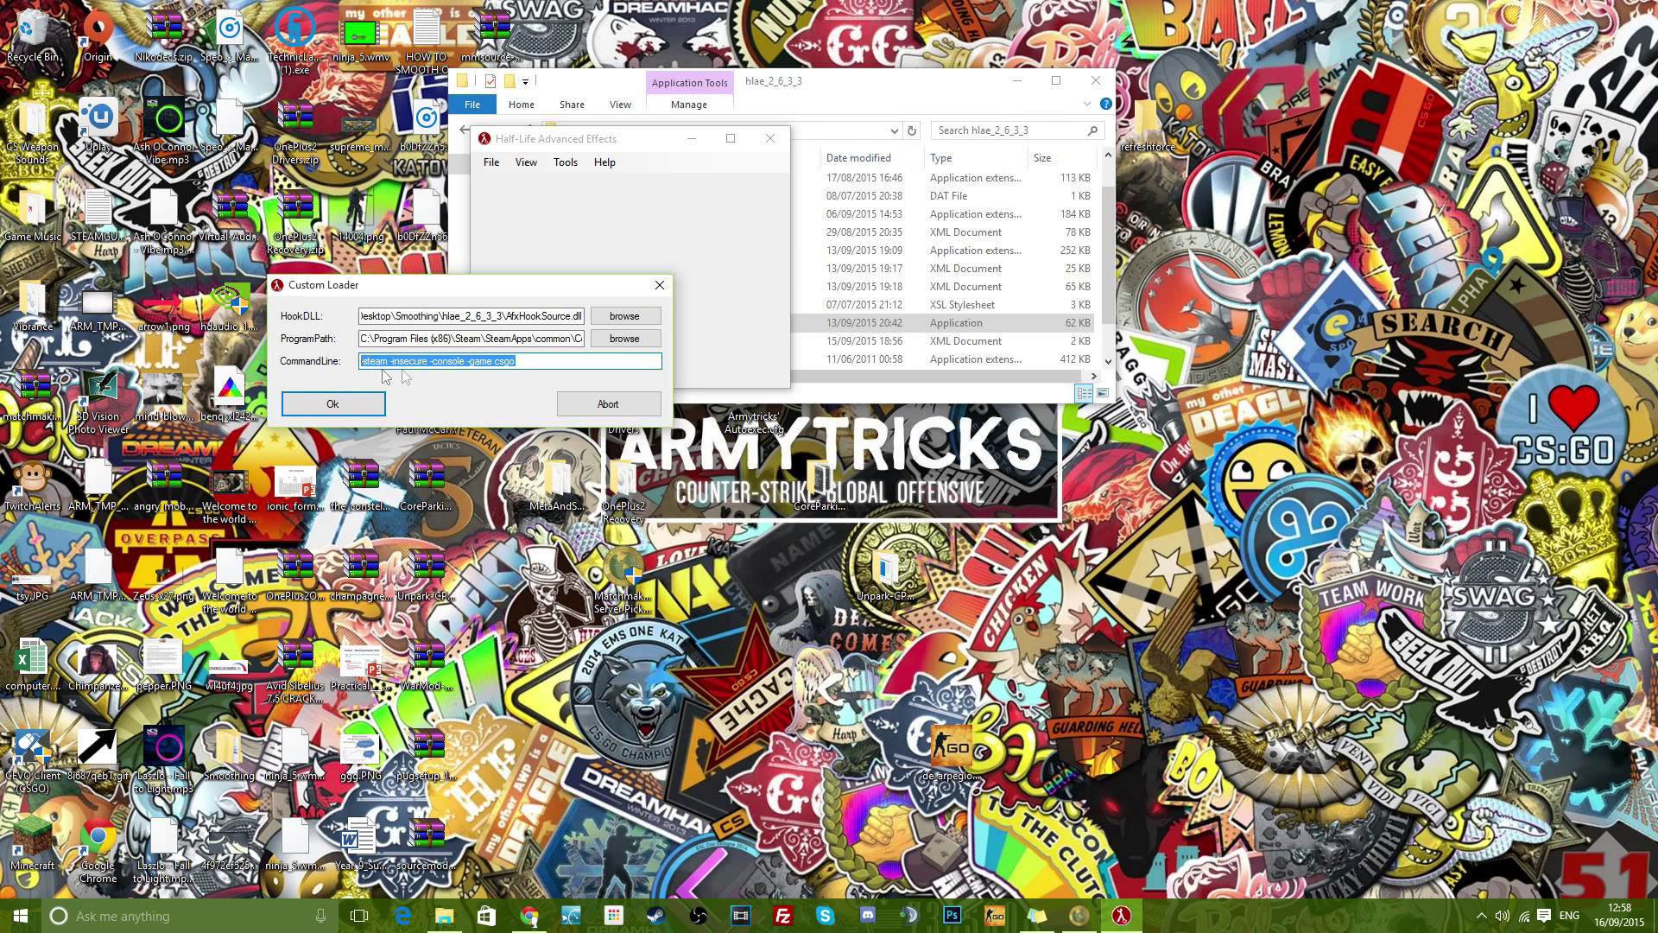
pyautogui.click(527, 361)
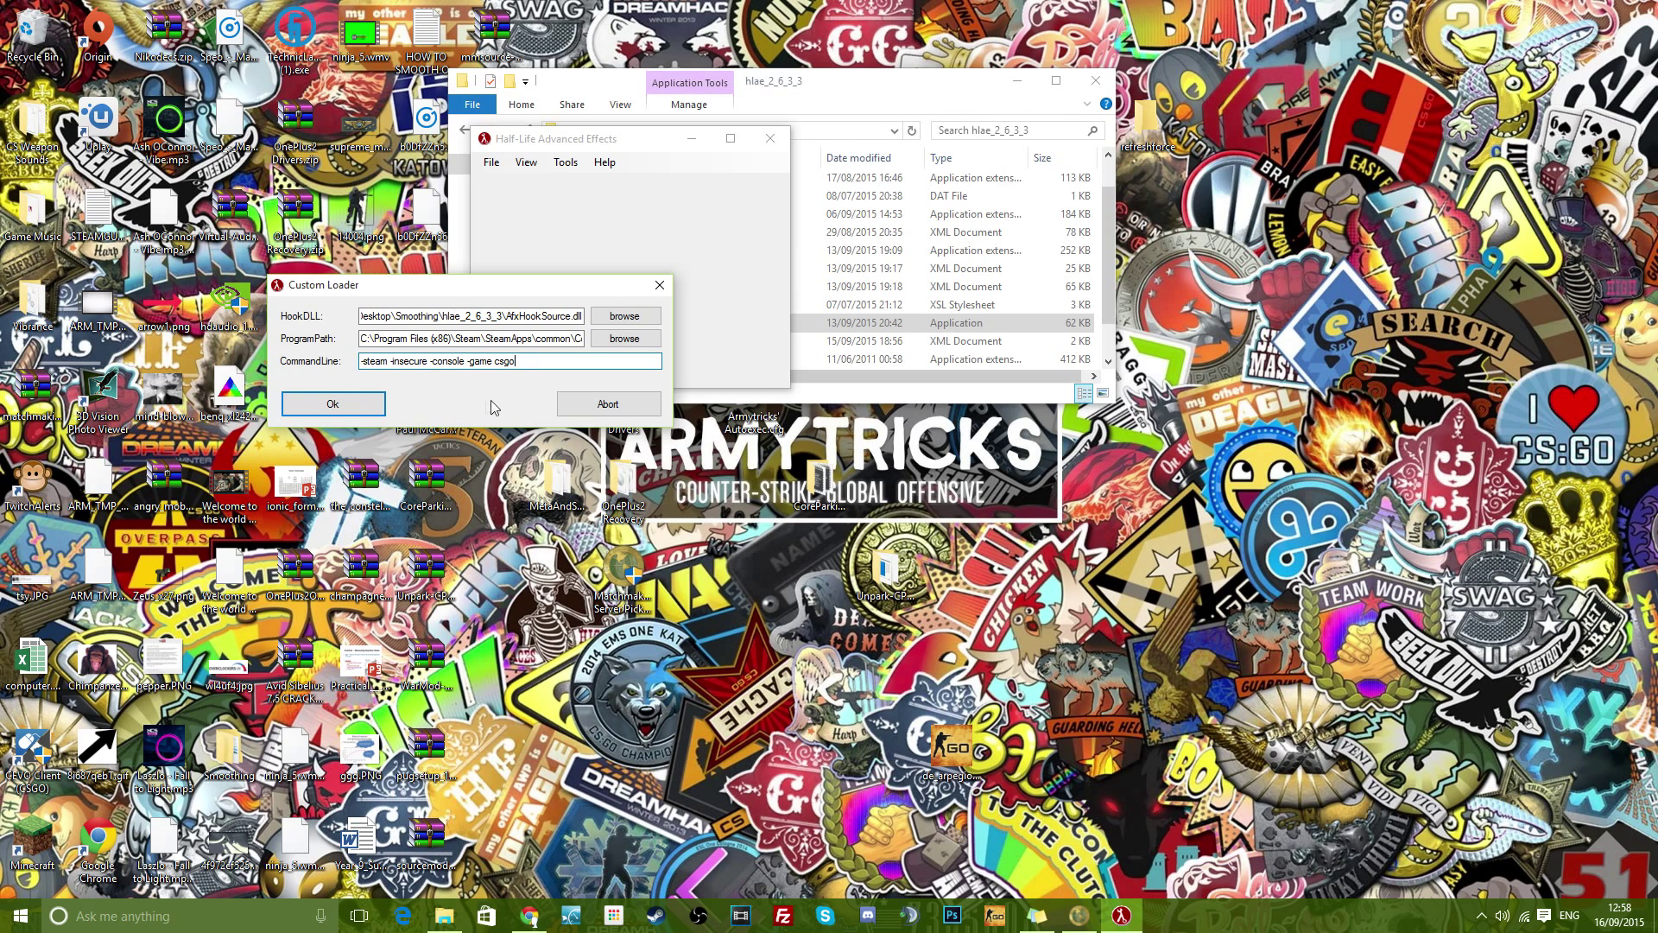
pyautogui.click(334, 407)
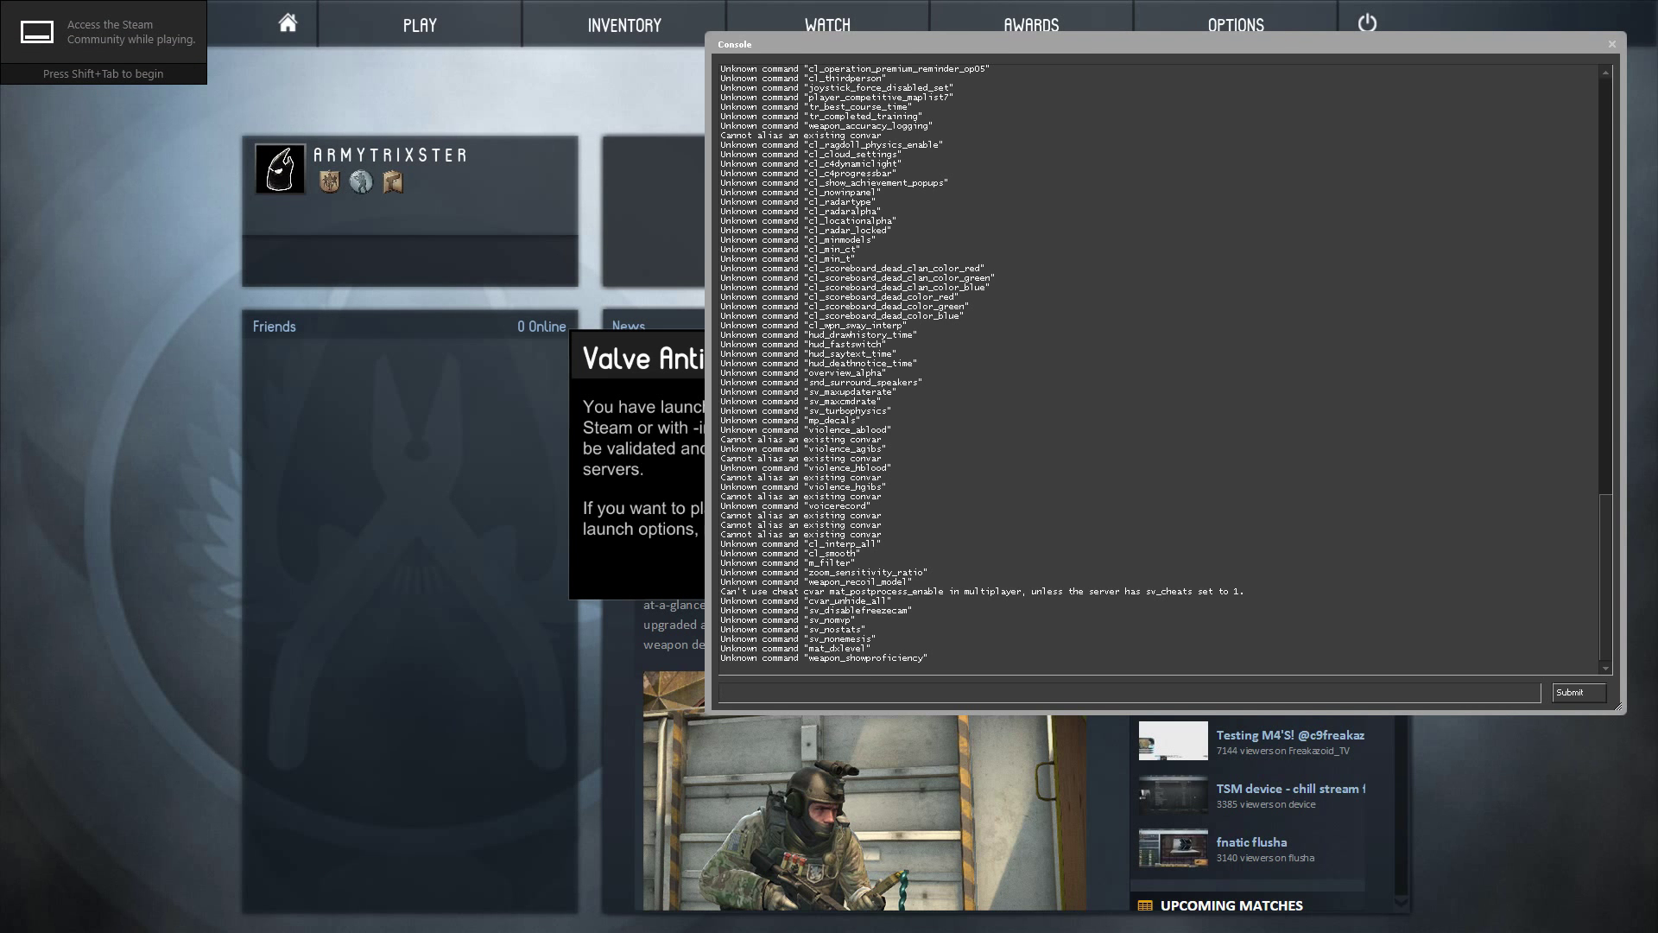
# Close the CS:GO console window and accept the insecure-mode Valve Anti-Cheat notice
pyautogui.click(1611, 45)
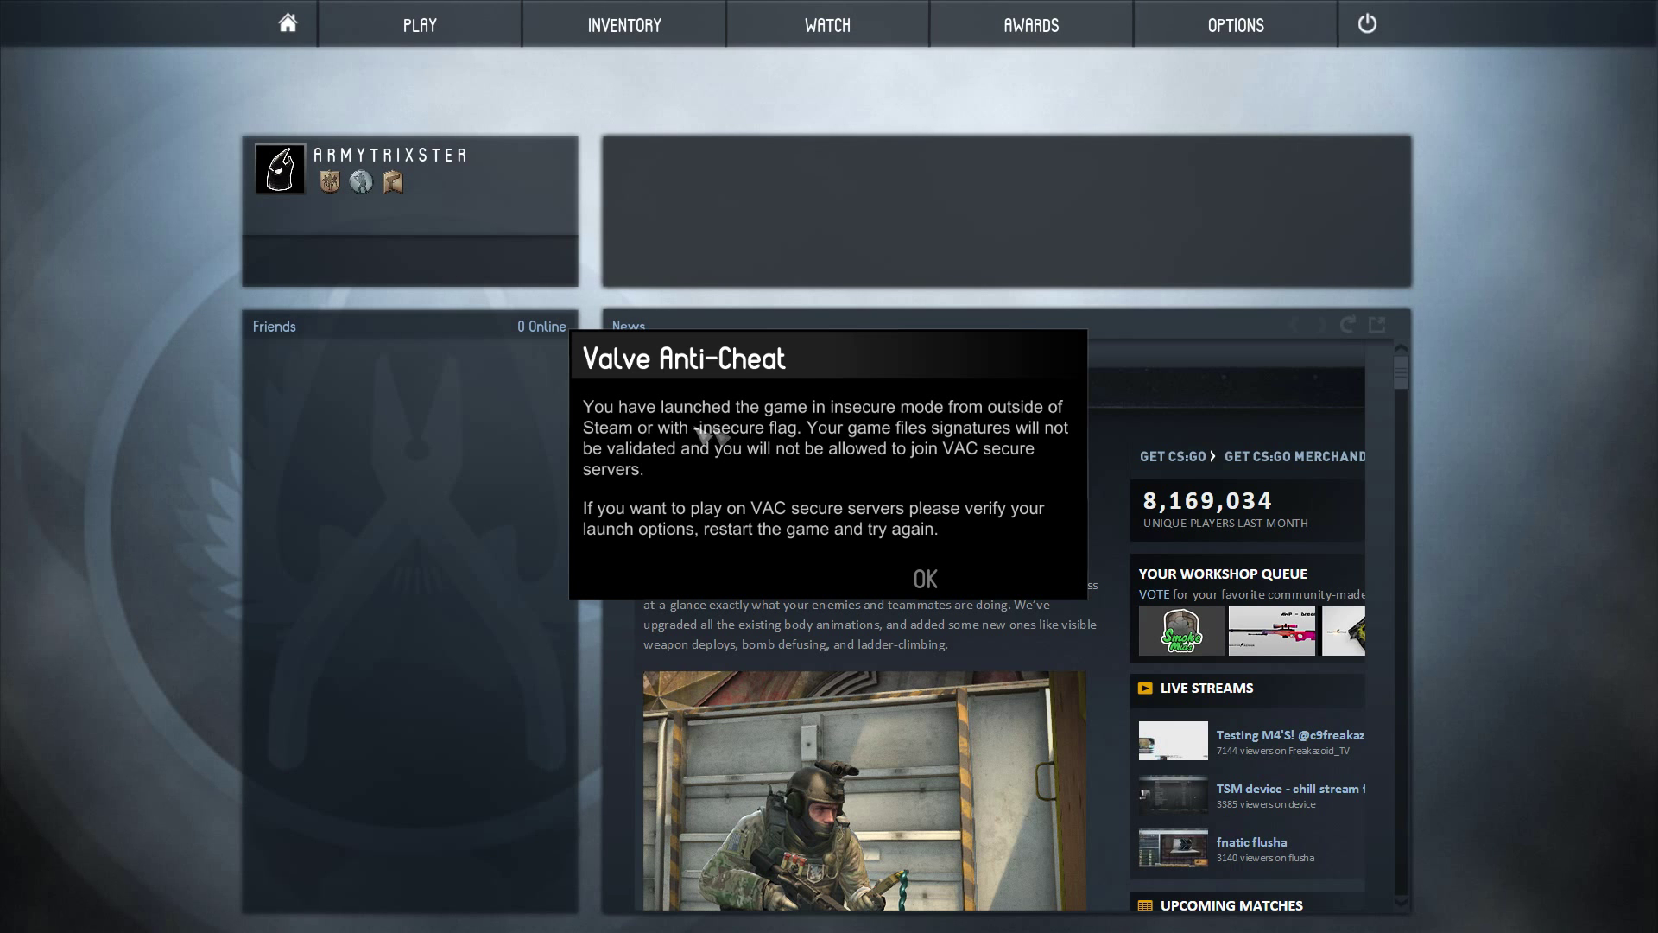
pyautogui.click(925, 579)
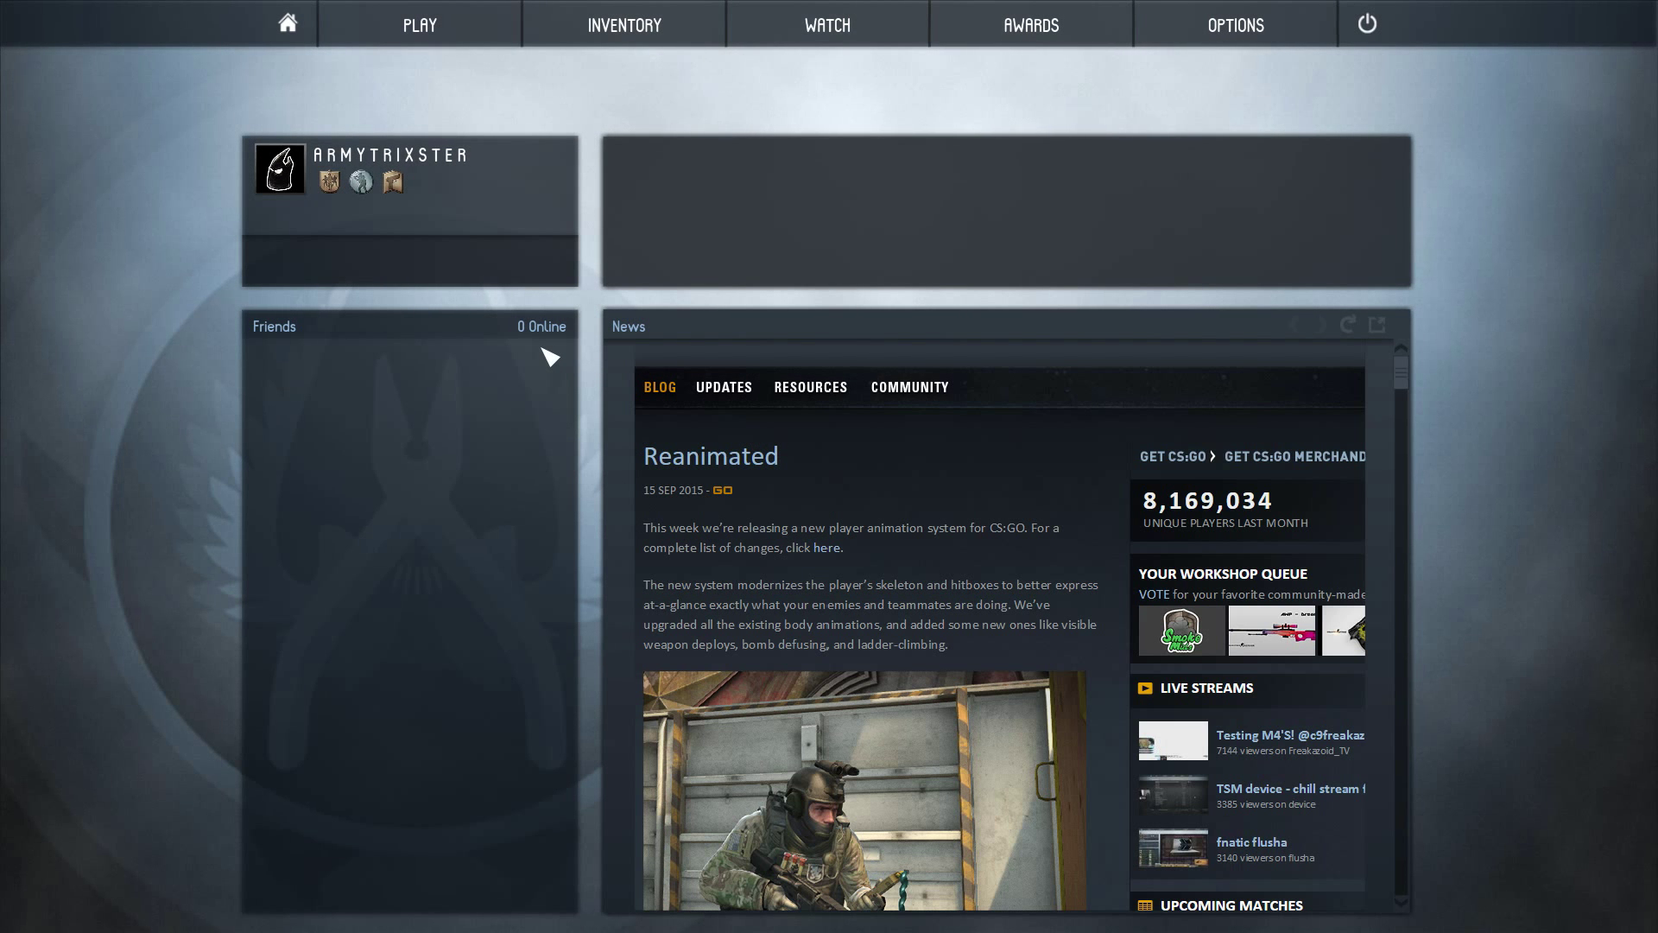
# Bring up the Demo Playback panel with the demoui console command
pyautogui.press('`')
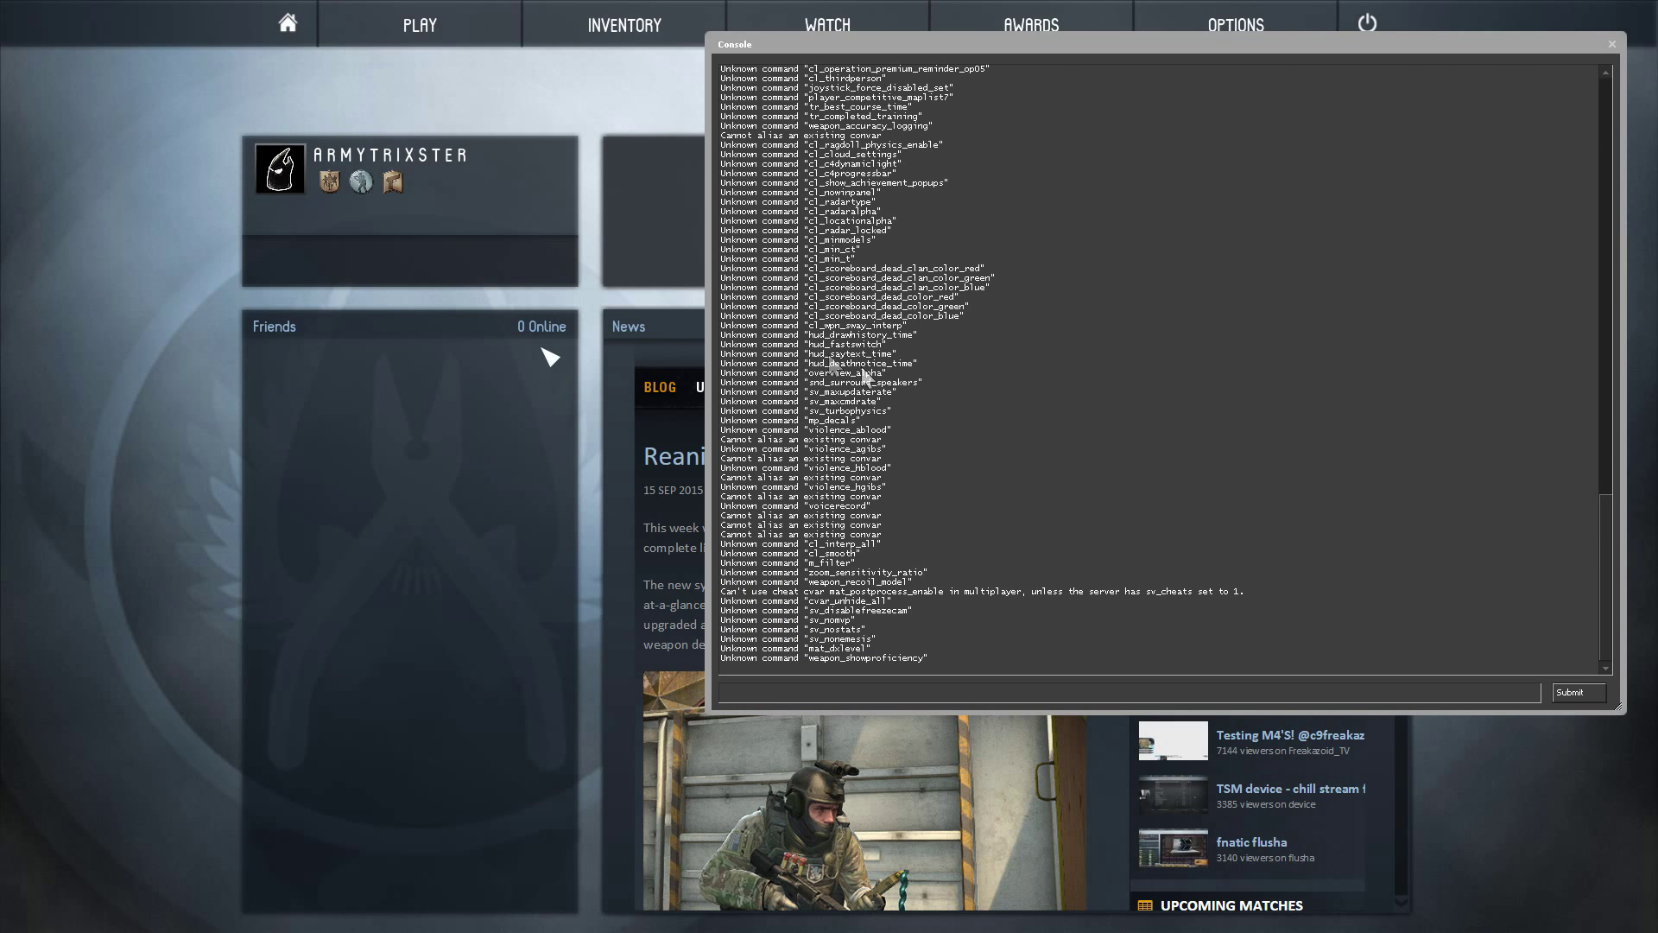
pyautogui.write('demoui')
pyautogui.press('Return')
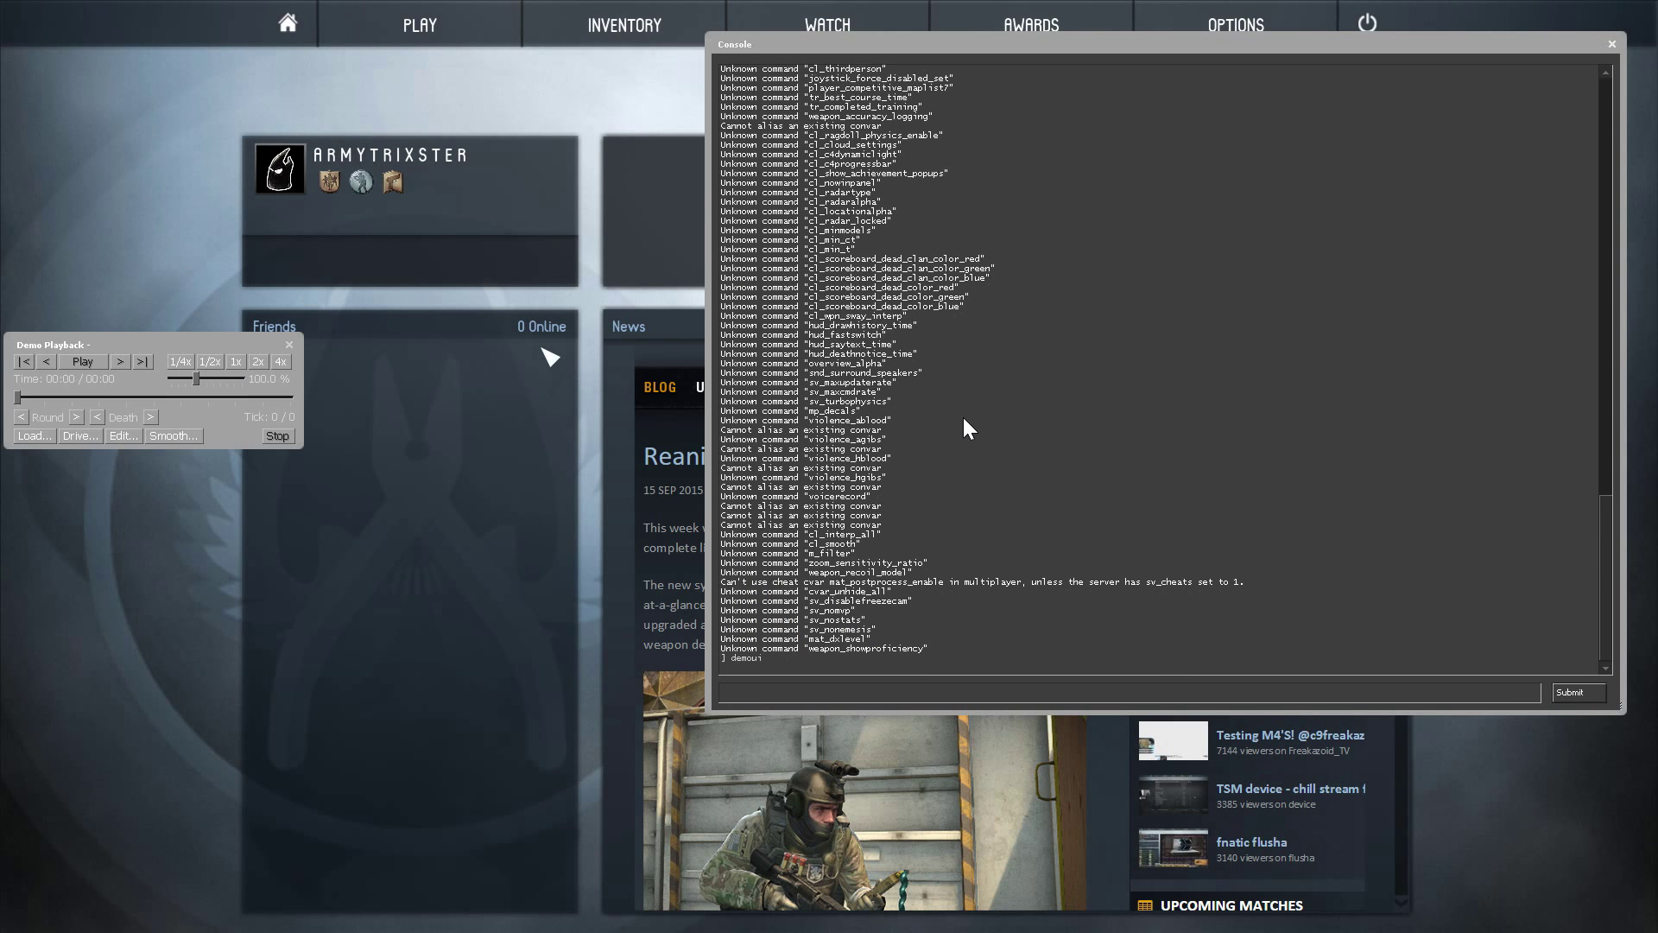
pyautogui.press('`')
pyautogui.moveTo(140, 348); pyautogui.dragTo(297, 392)
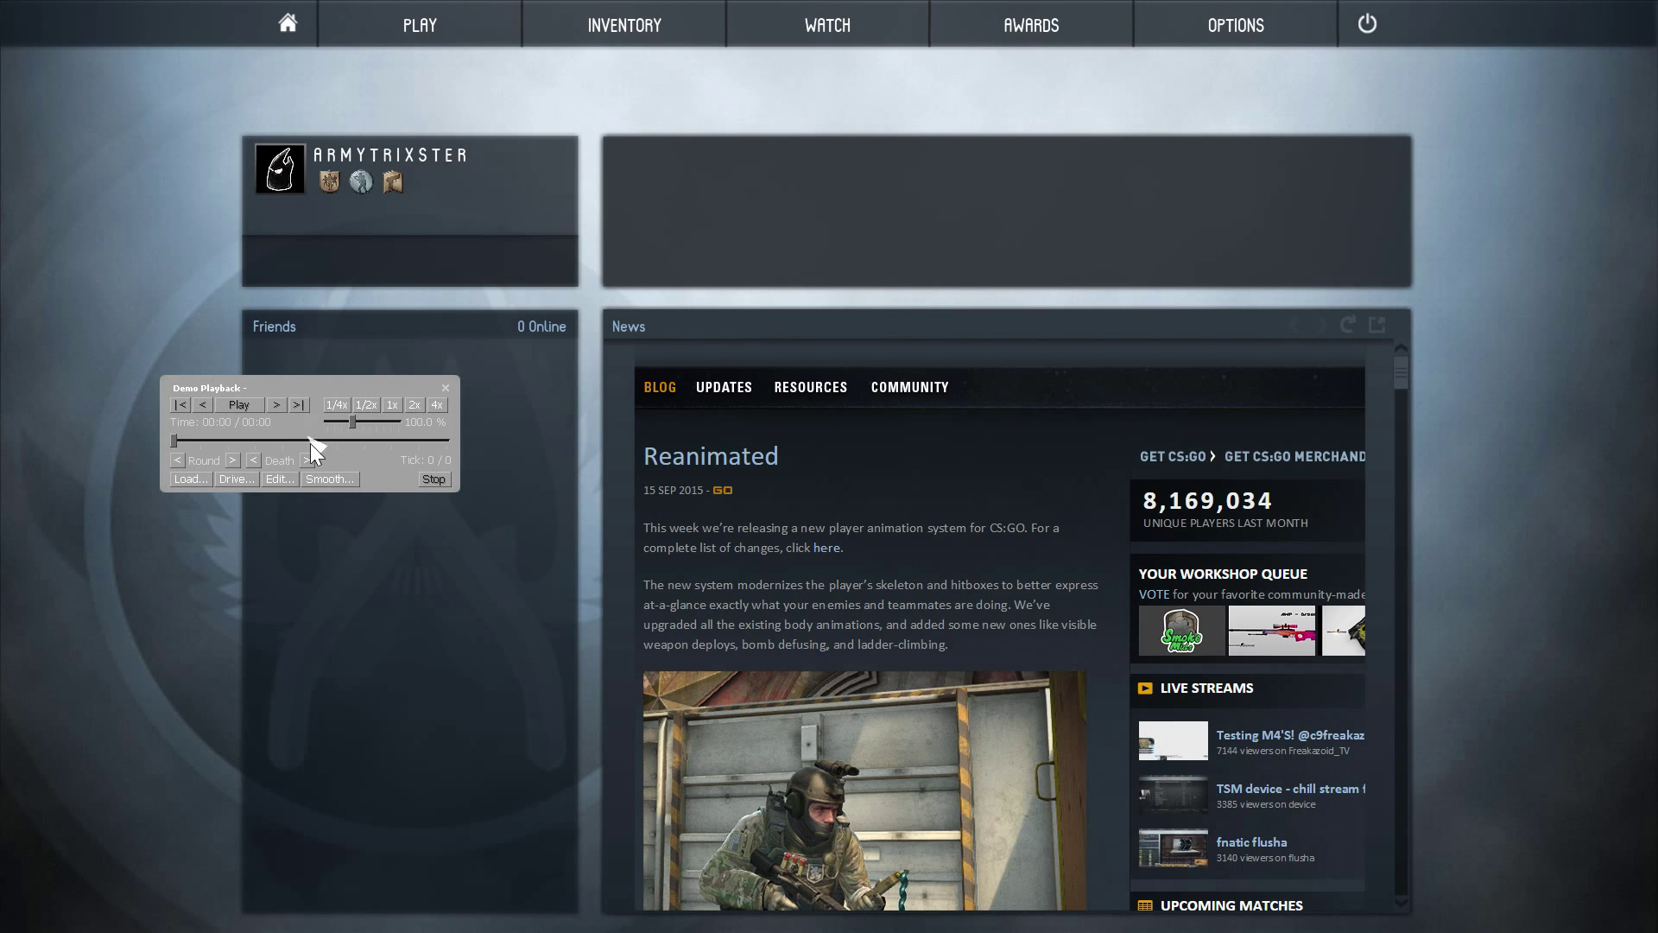
# Load the 41 MB Sep 12 match demo from the replays folder and watch in first person
pyautogui.click(190, 480)
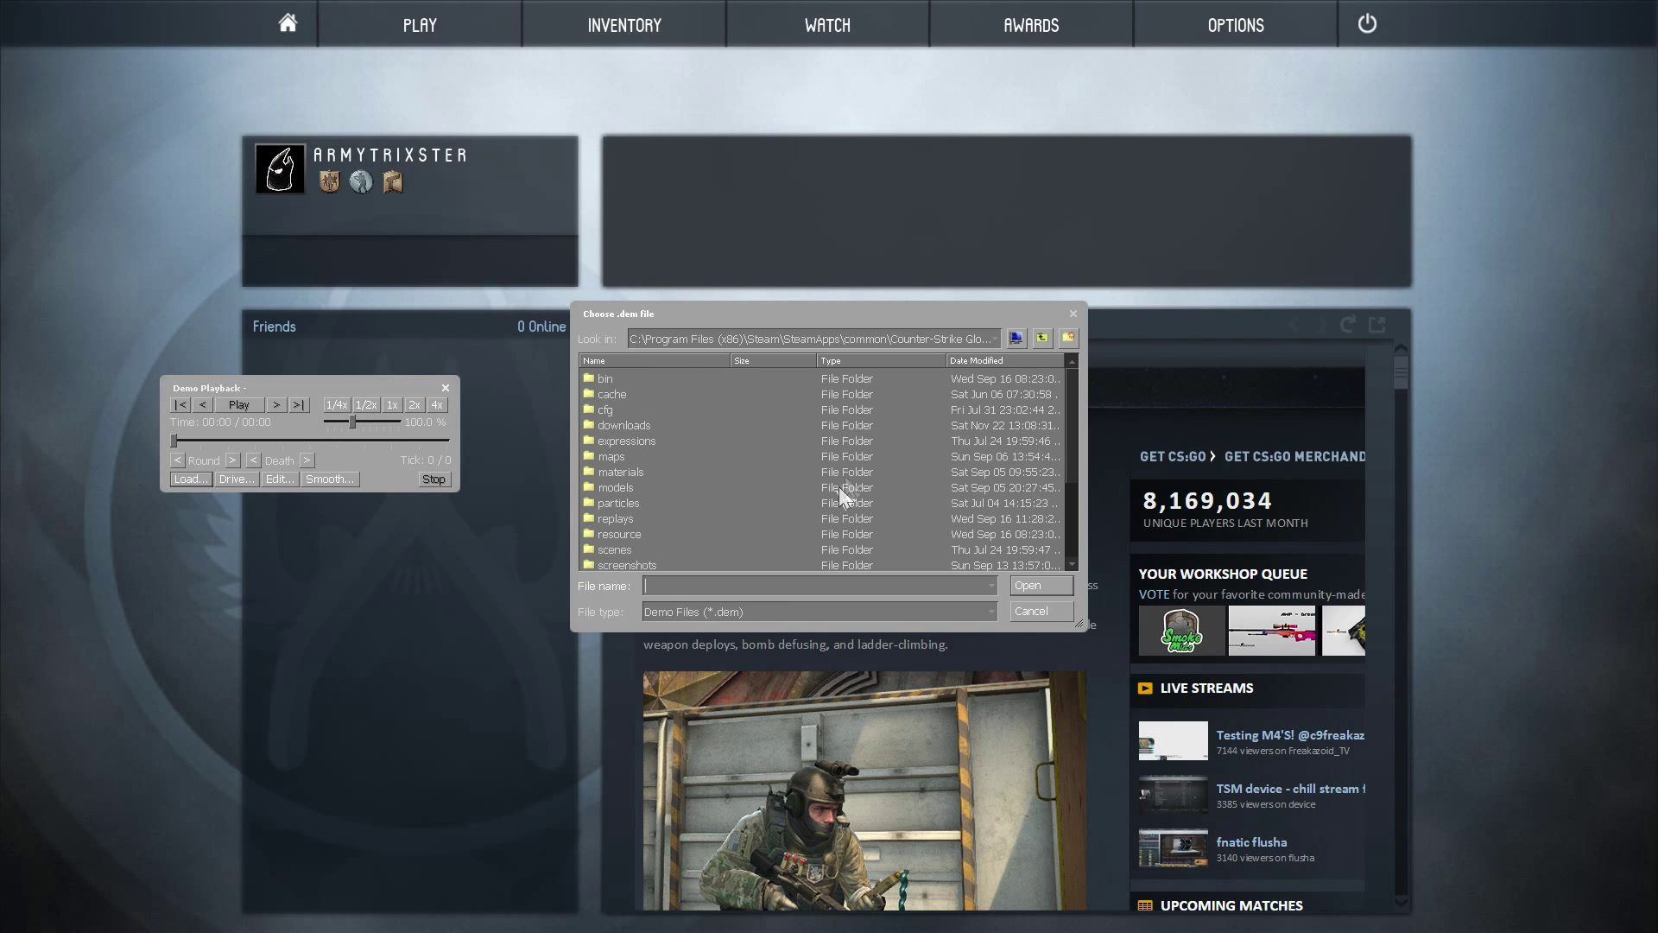
pyautogui.click(660, 406)
pyautogui.doubleClick(620, 516)
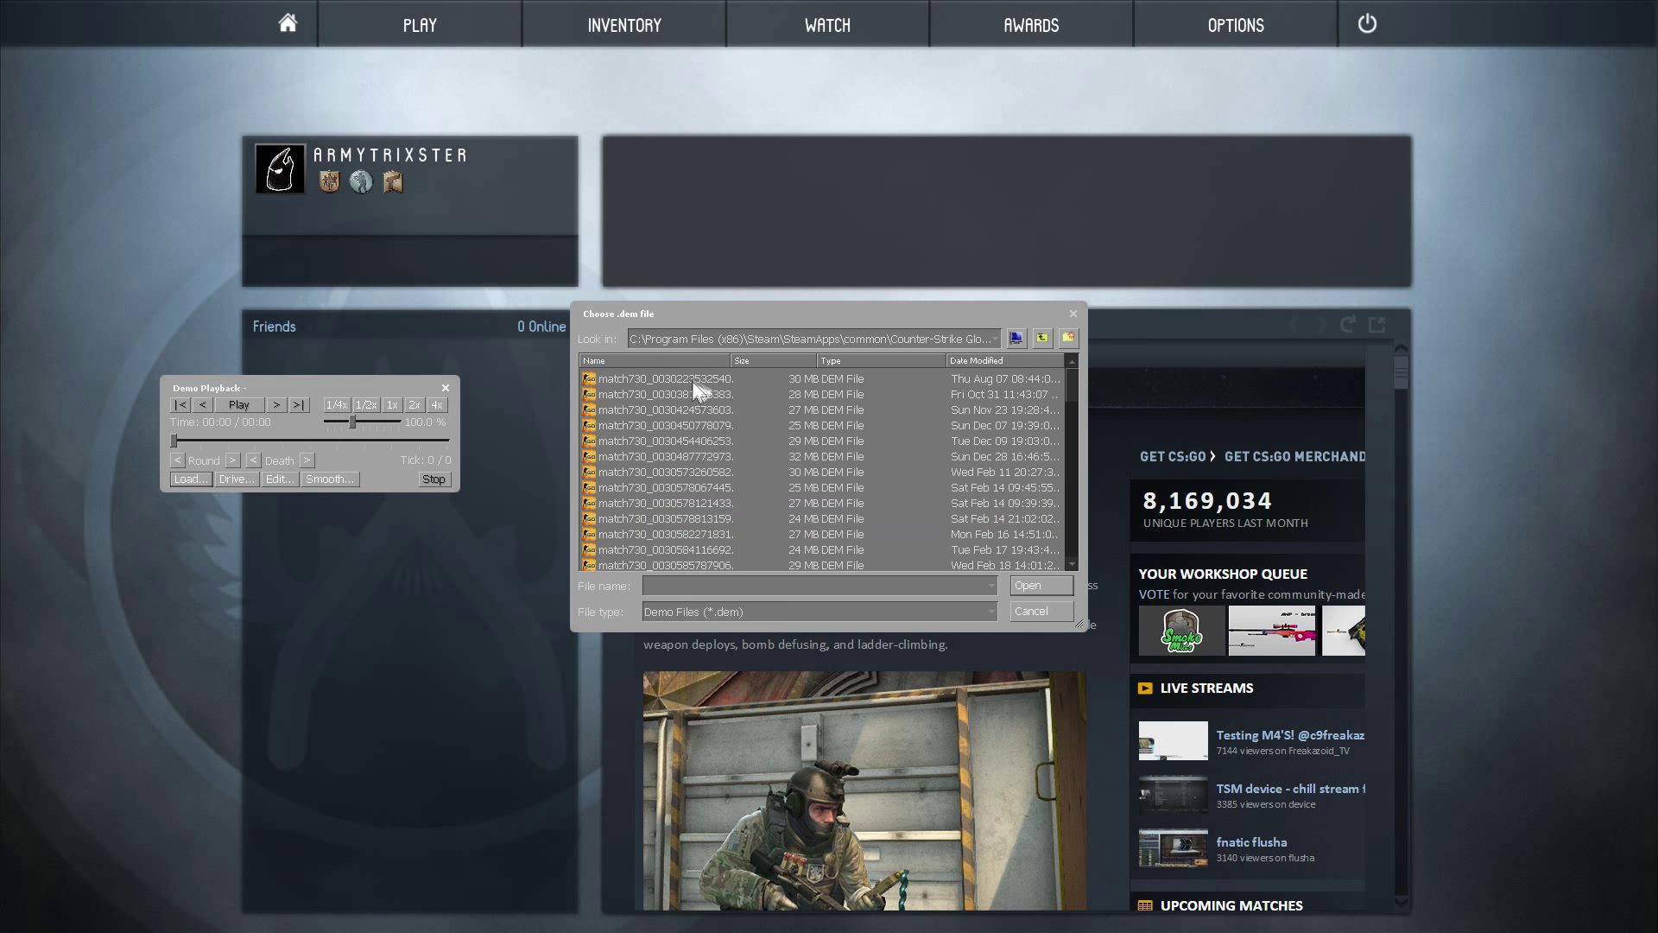
pyautogui.scroll(-15, 714, 450)
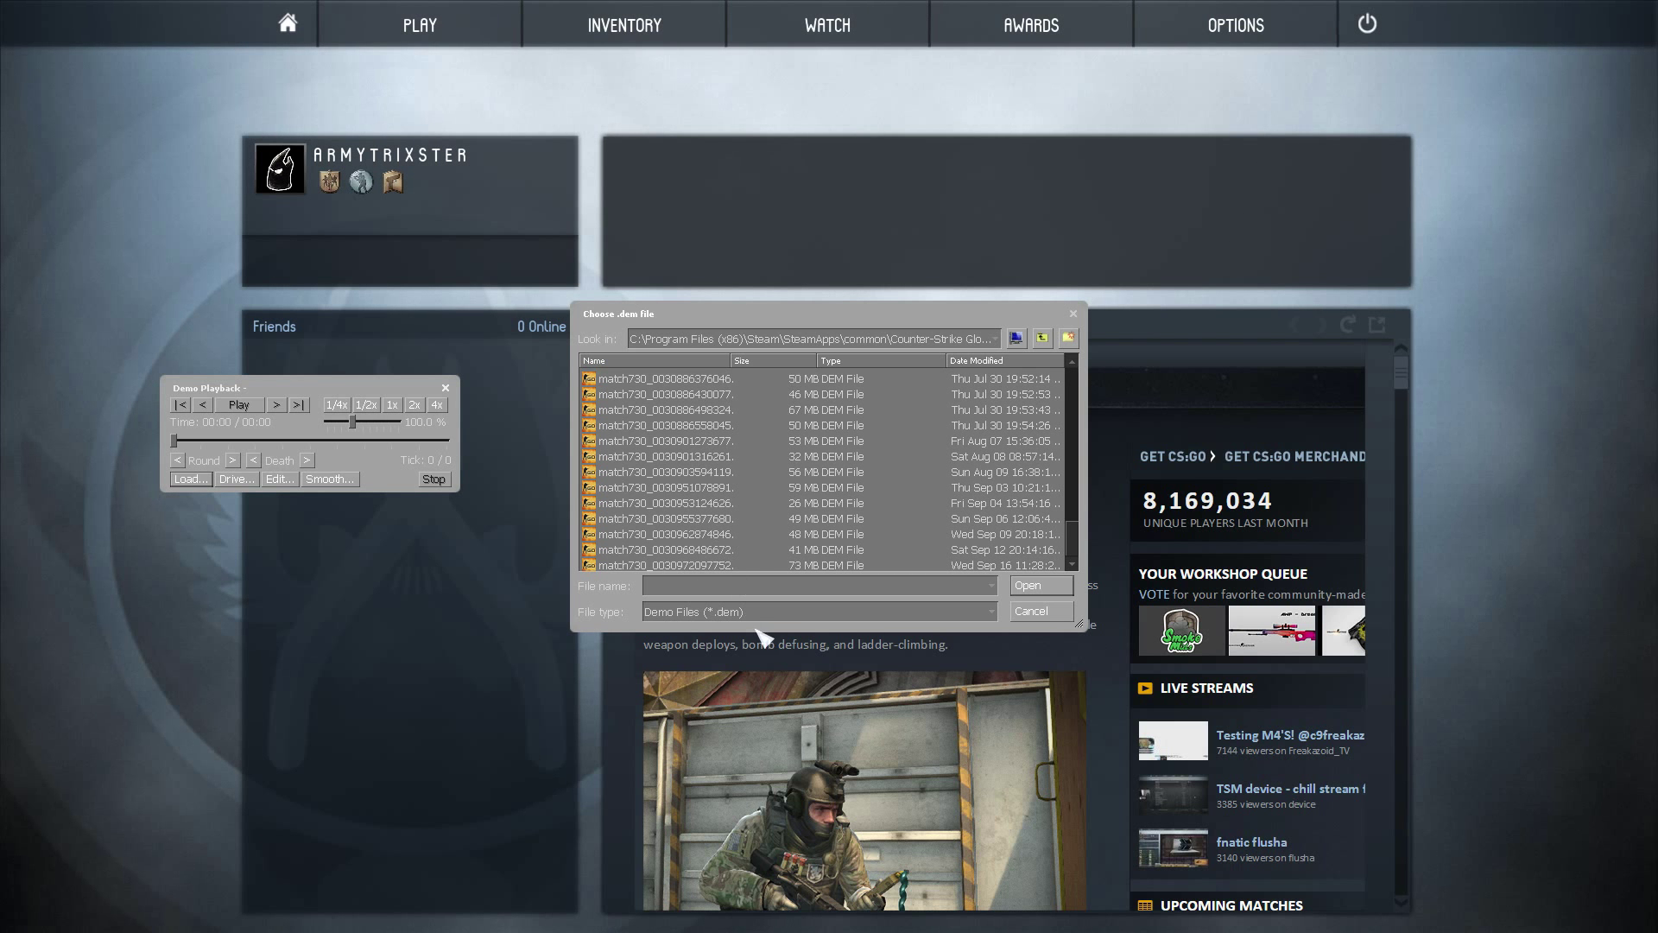
pyautogui.click(665, 565)
pyautogui.click(674, 550)
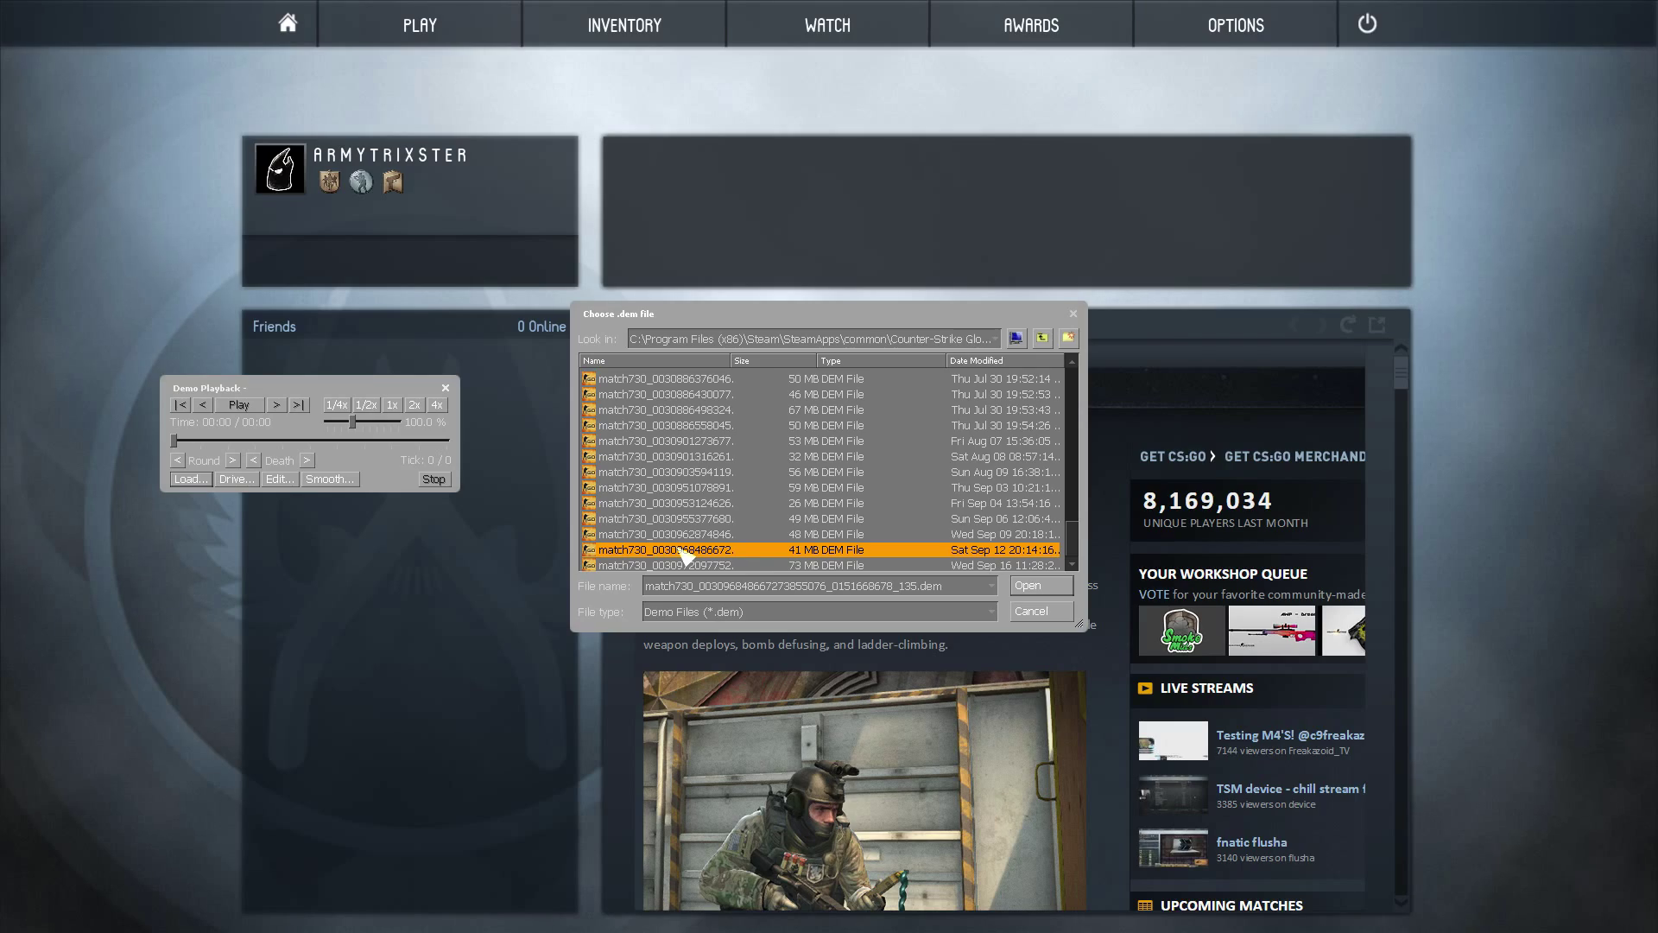
pyautogui.doubleClick(685, 550)
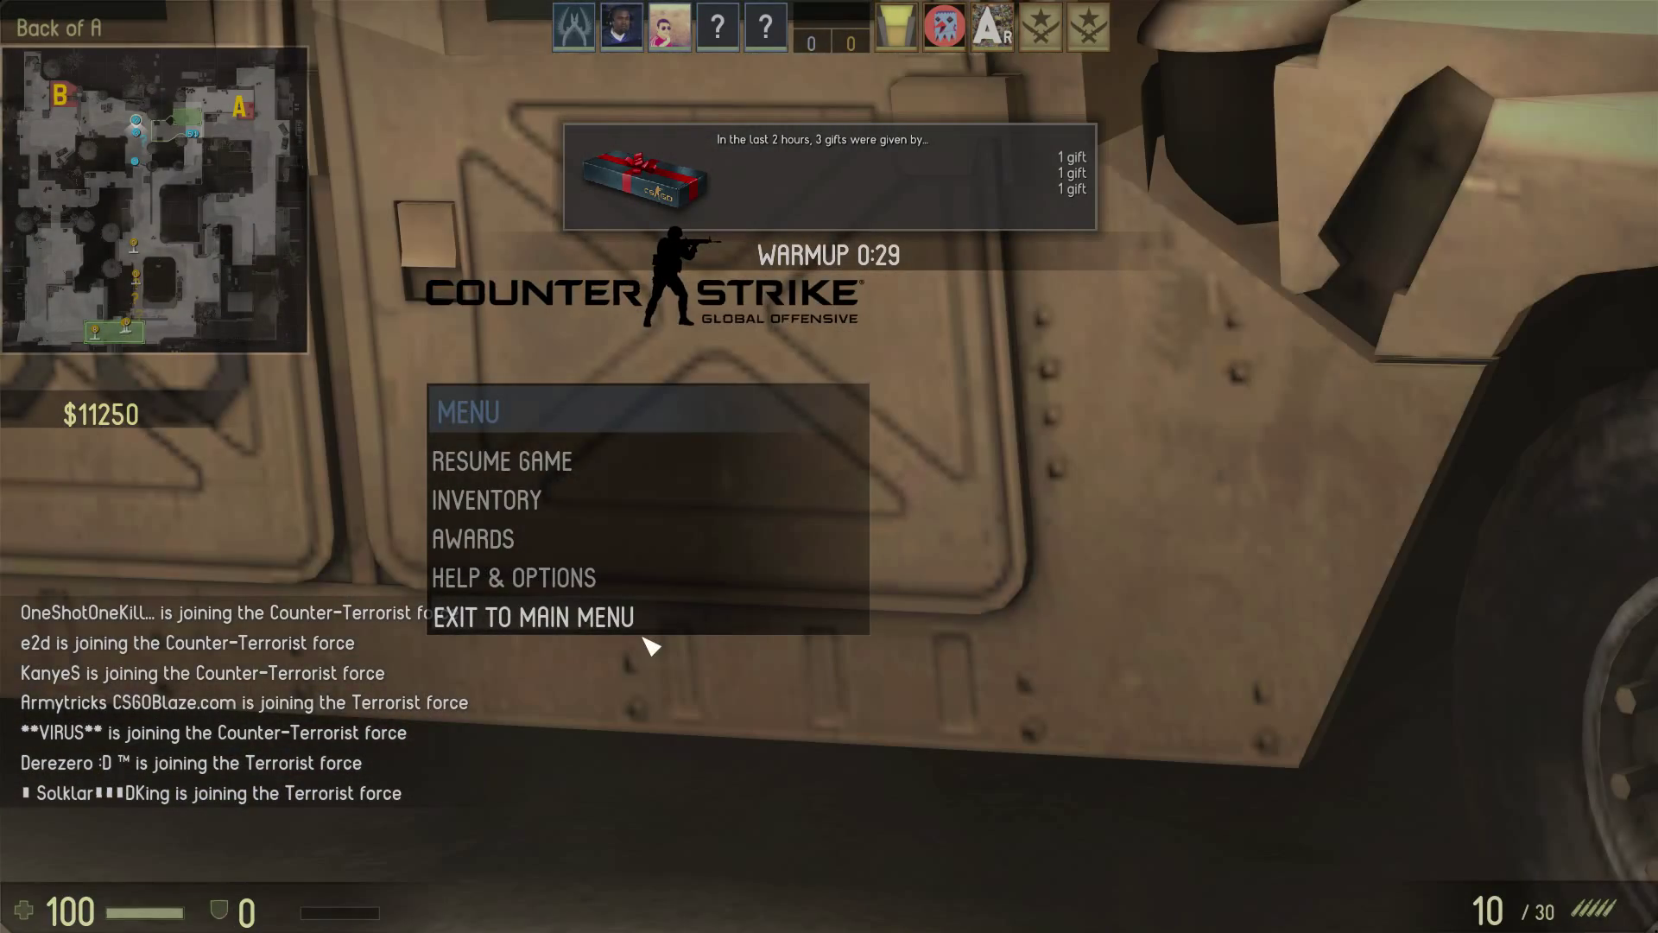
pyautogui.press('Escape')
pyautogui.press('space')
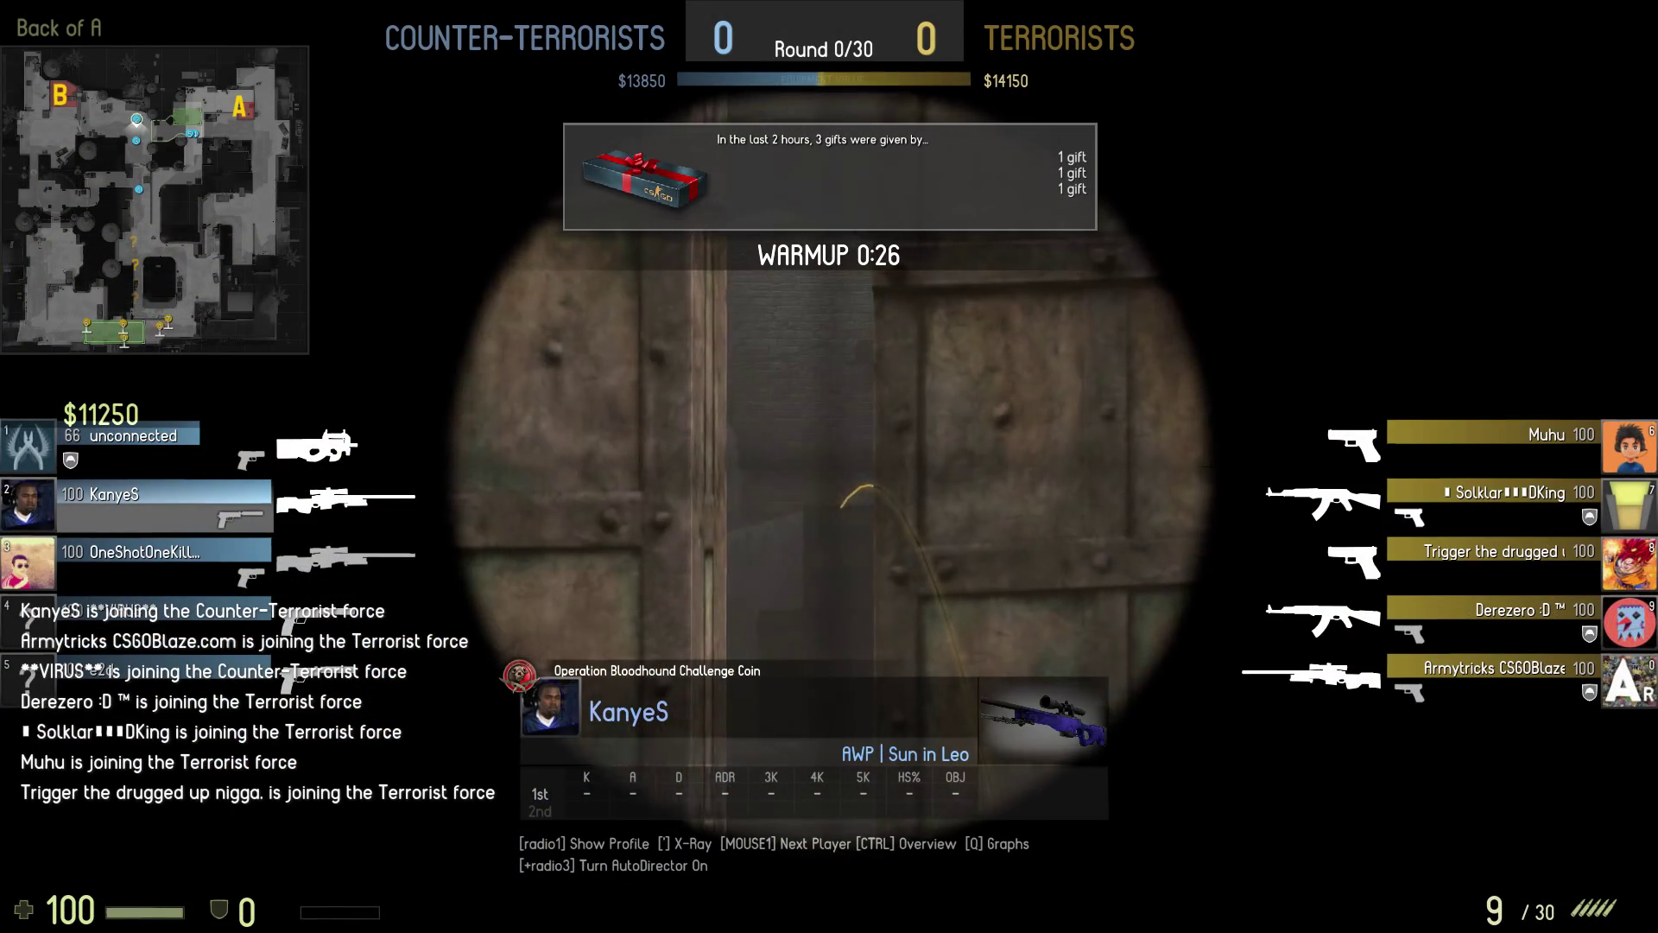
# Toggle the demoui controls and cycle through spectated players with keys 1, 0 and 9
pyautogui.press('`')
pyautogui.write('demoui')
pyautogui.press('Return')
pyautogui.press('`')
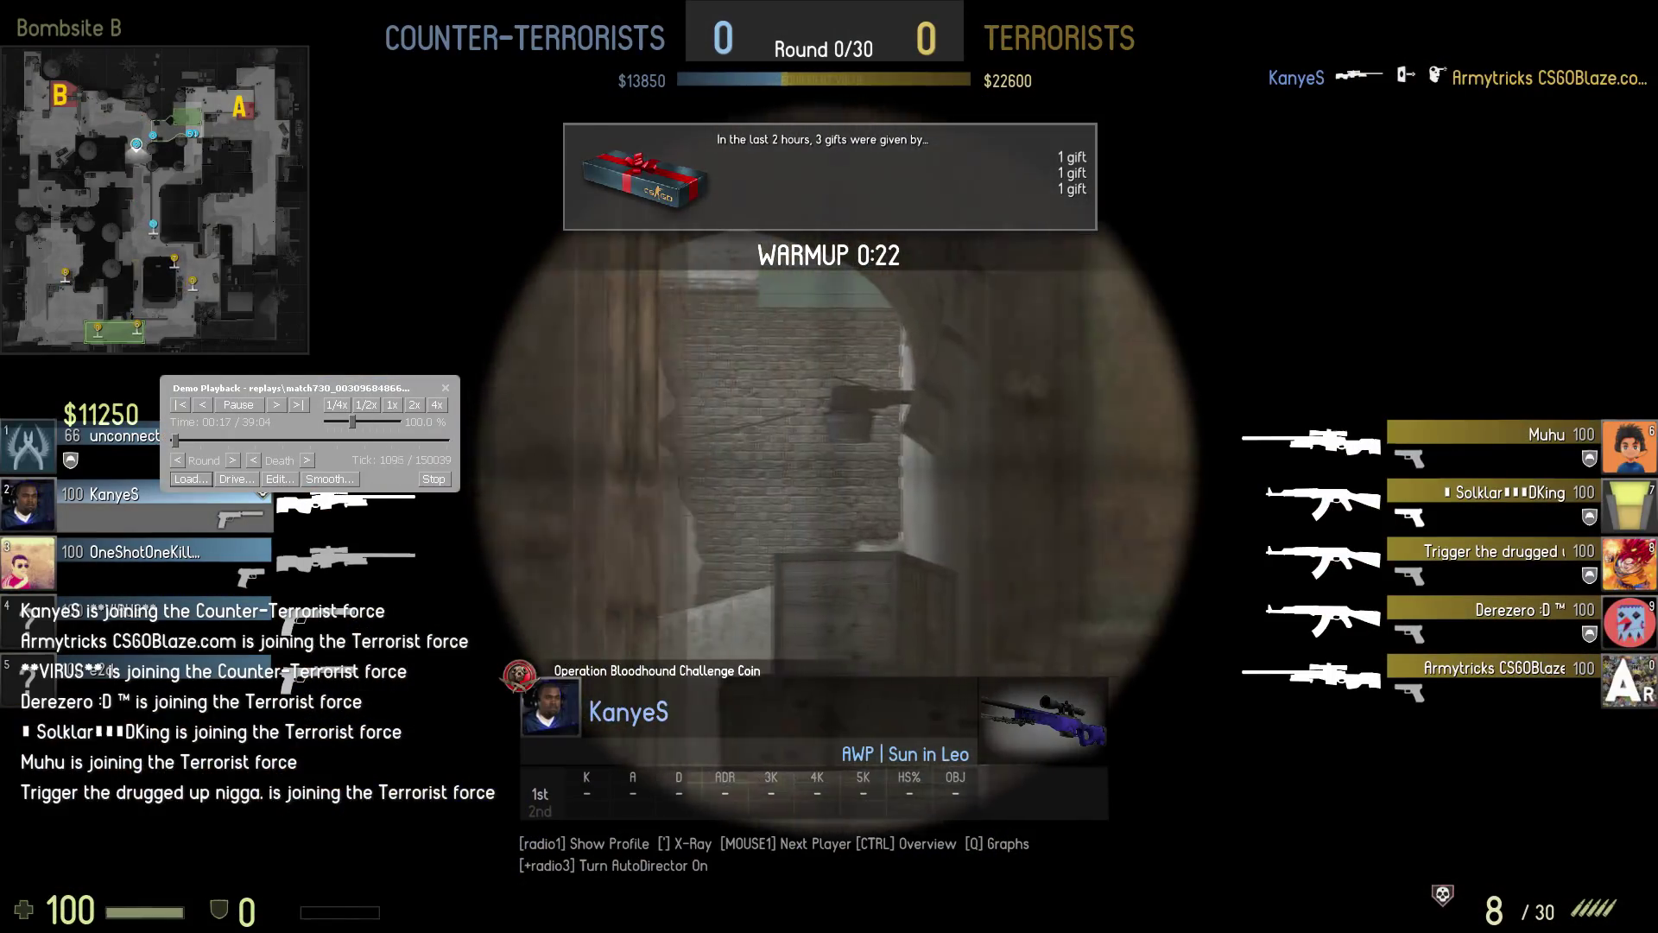
pyautogui.hotkey('shift', 'F2')
pyautogui.press('1')
pyautogui.press('0')
pyautogui.press('9')
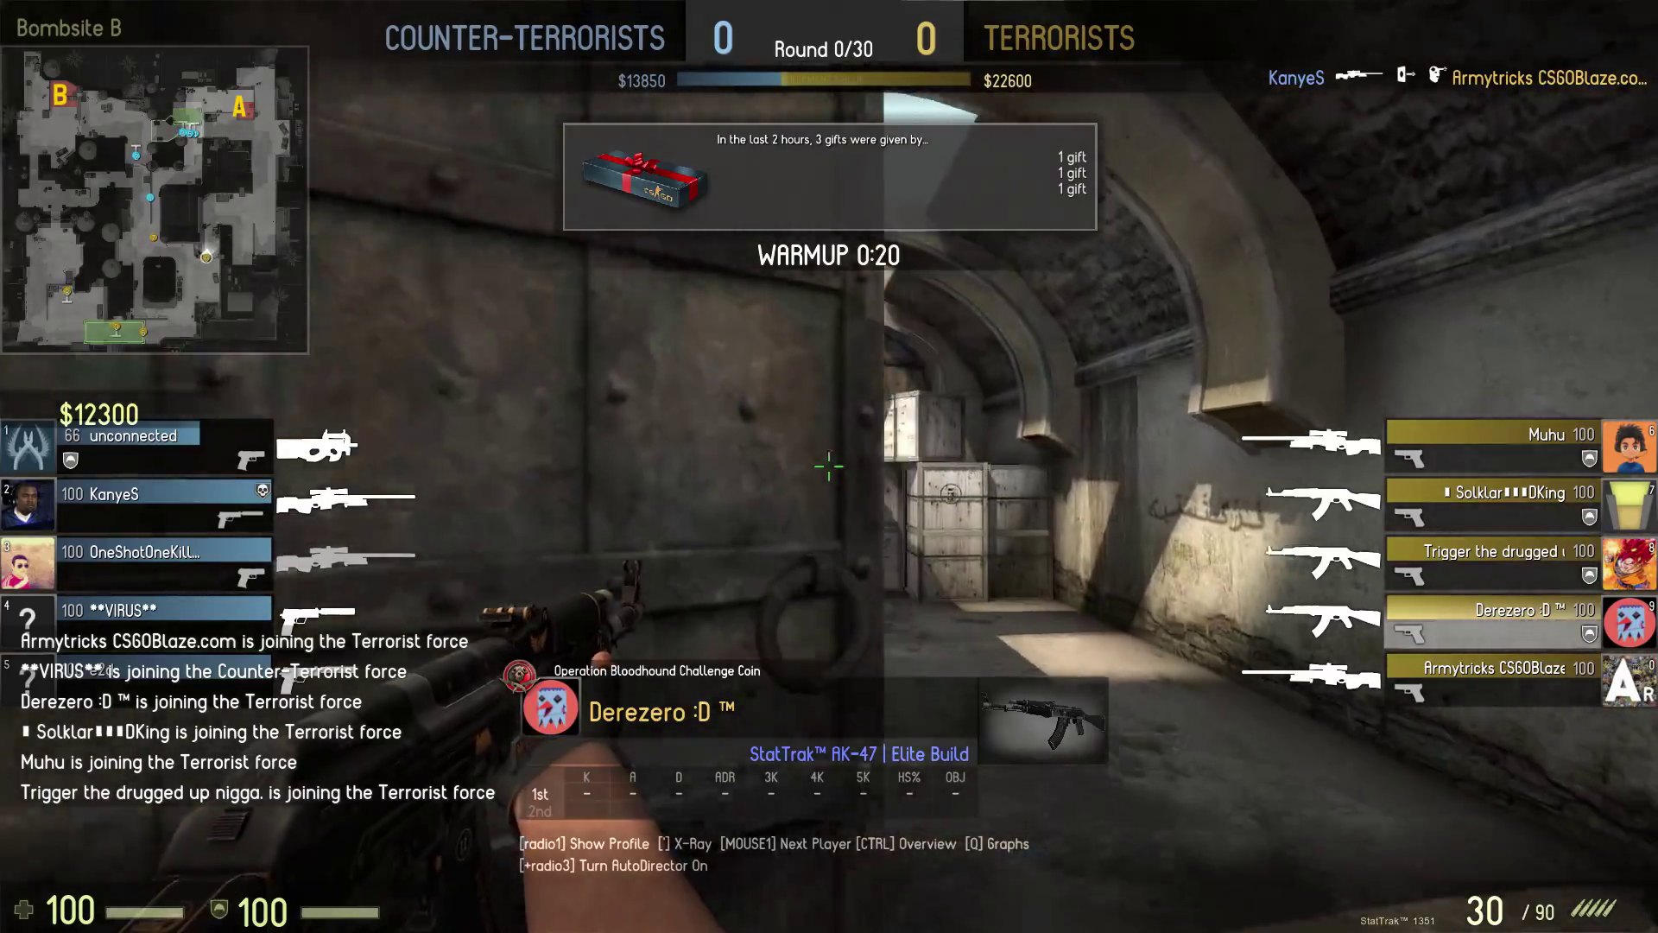
pyautogui.press('0')
# Seek the demo to round 17 and pause it at tick 95436
pyautogui.press('`')
pyautogui.write('demoui')
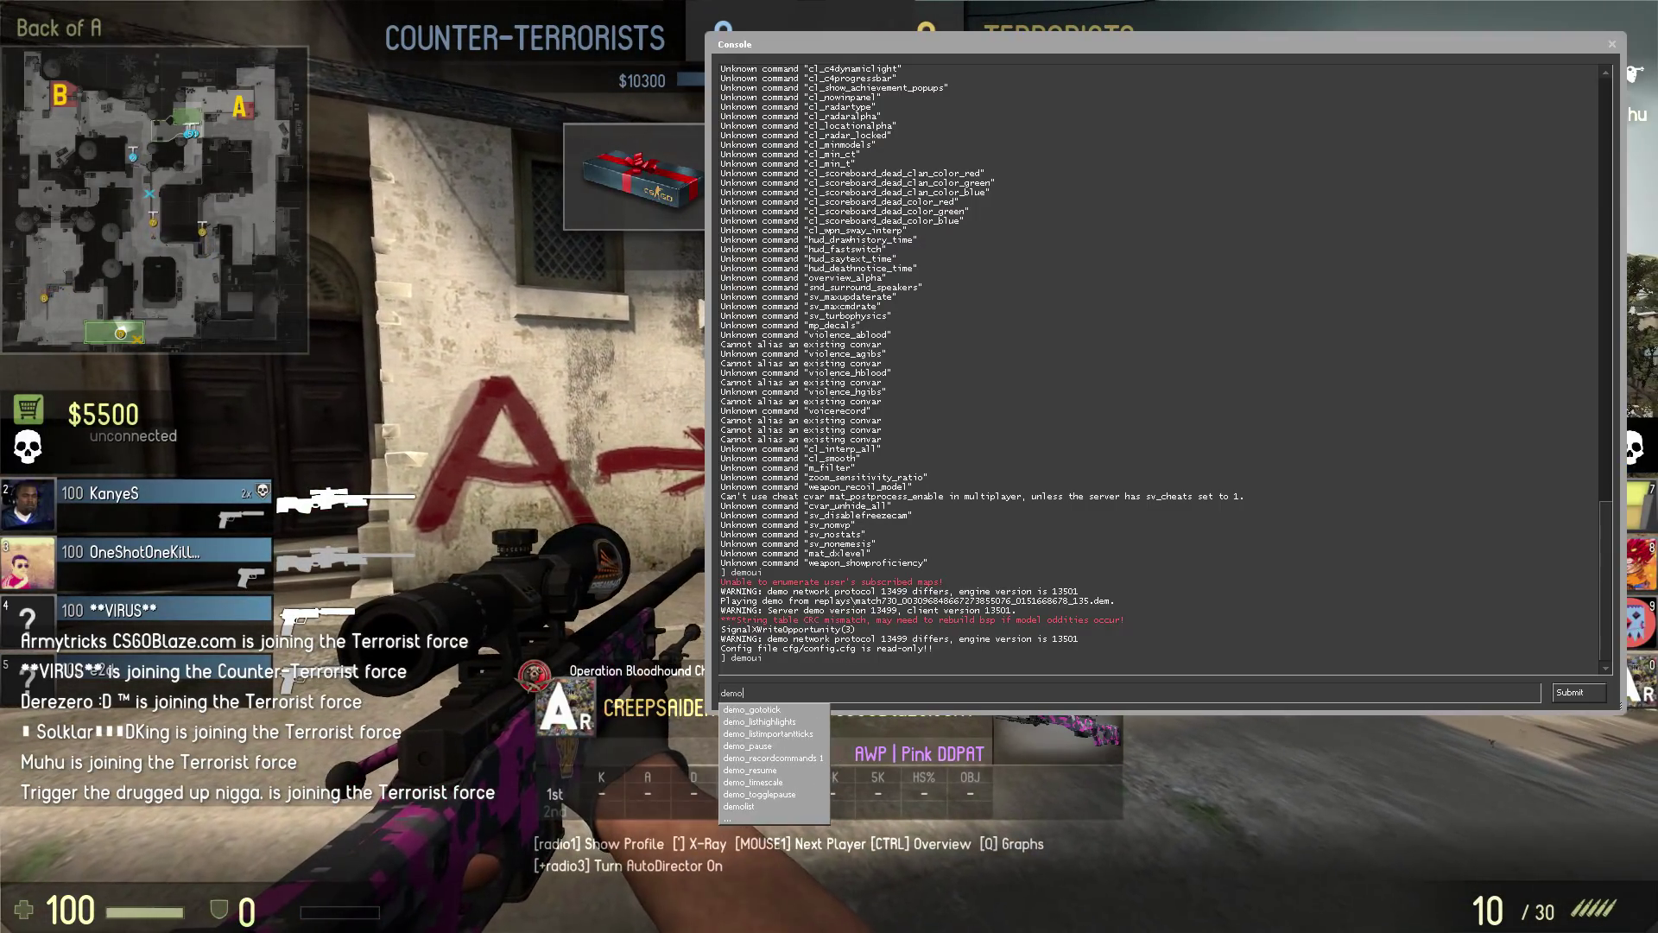
pyautogui.press('Return')
pyautogui.press('`')
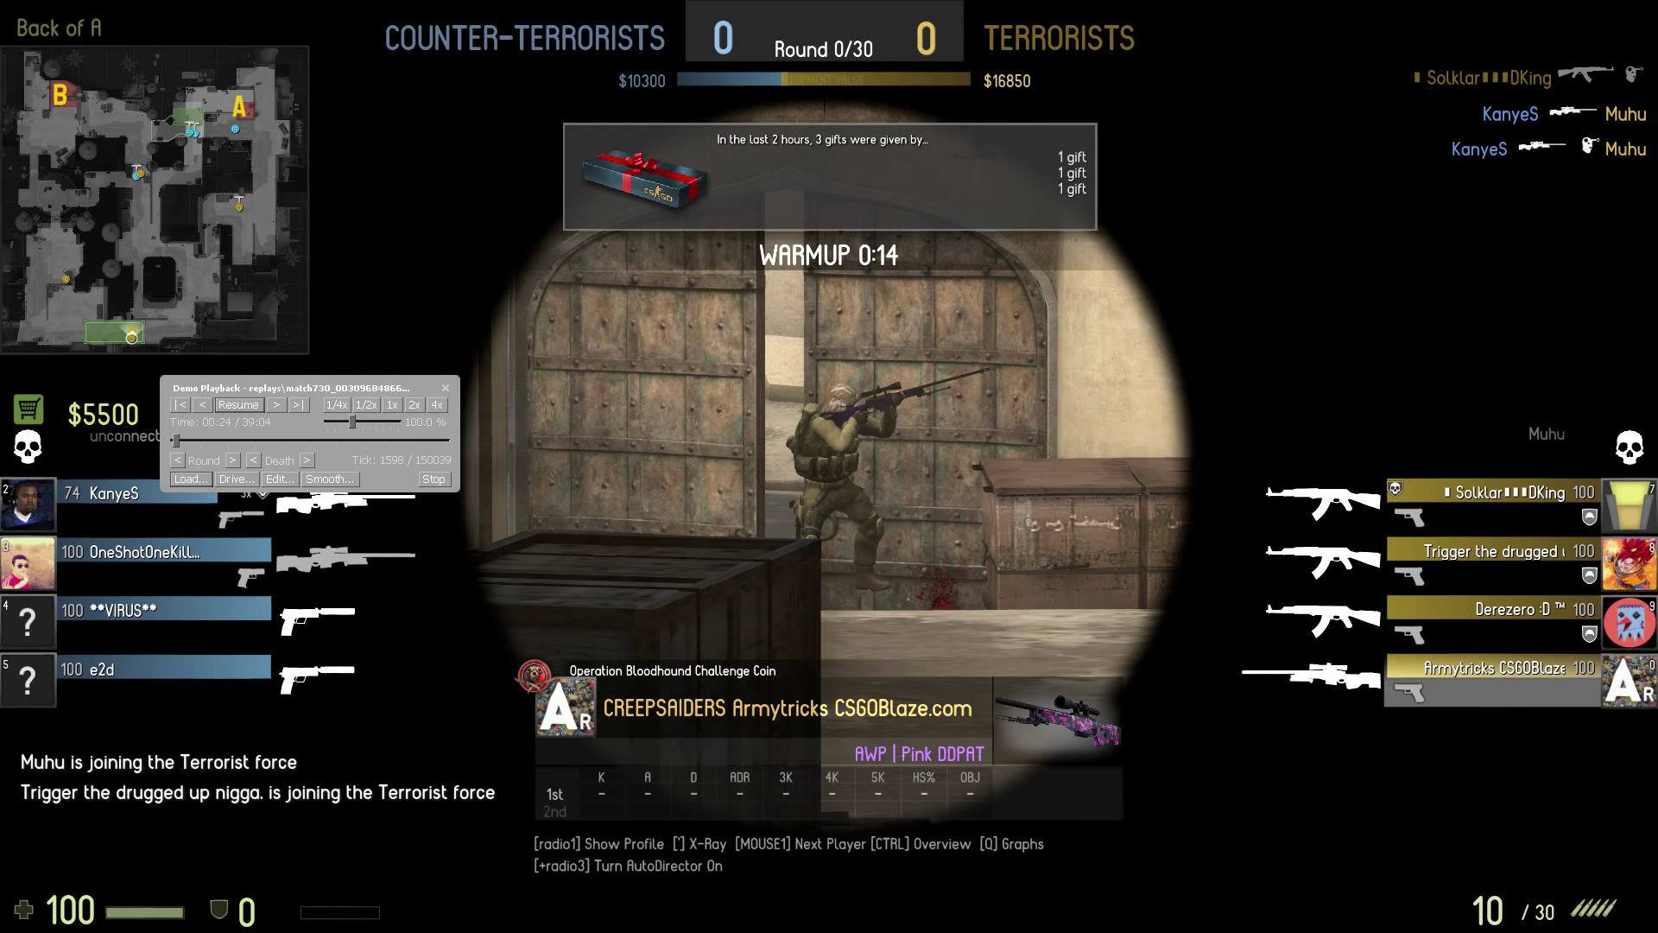
pyautogui.moveTo(176, 440); pyautogui.dragTo(353, 440)
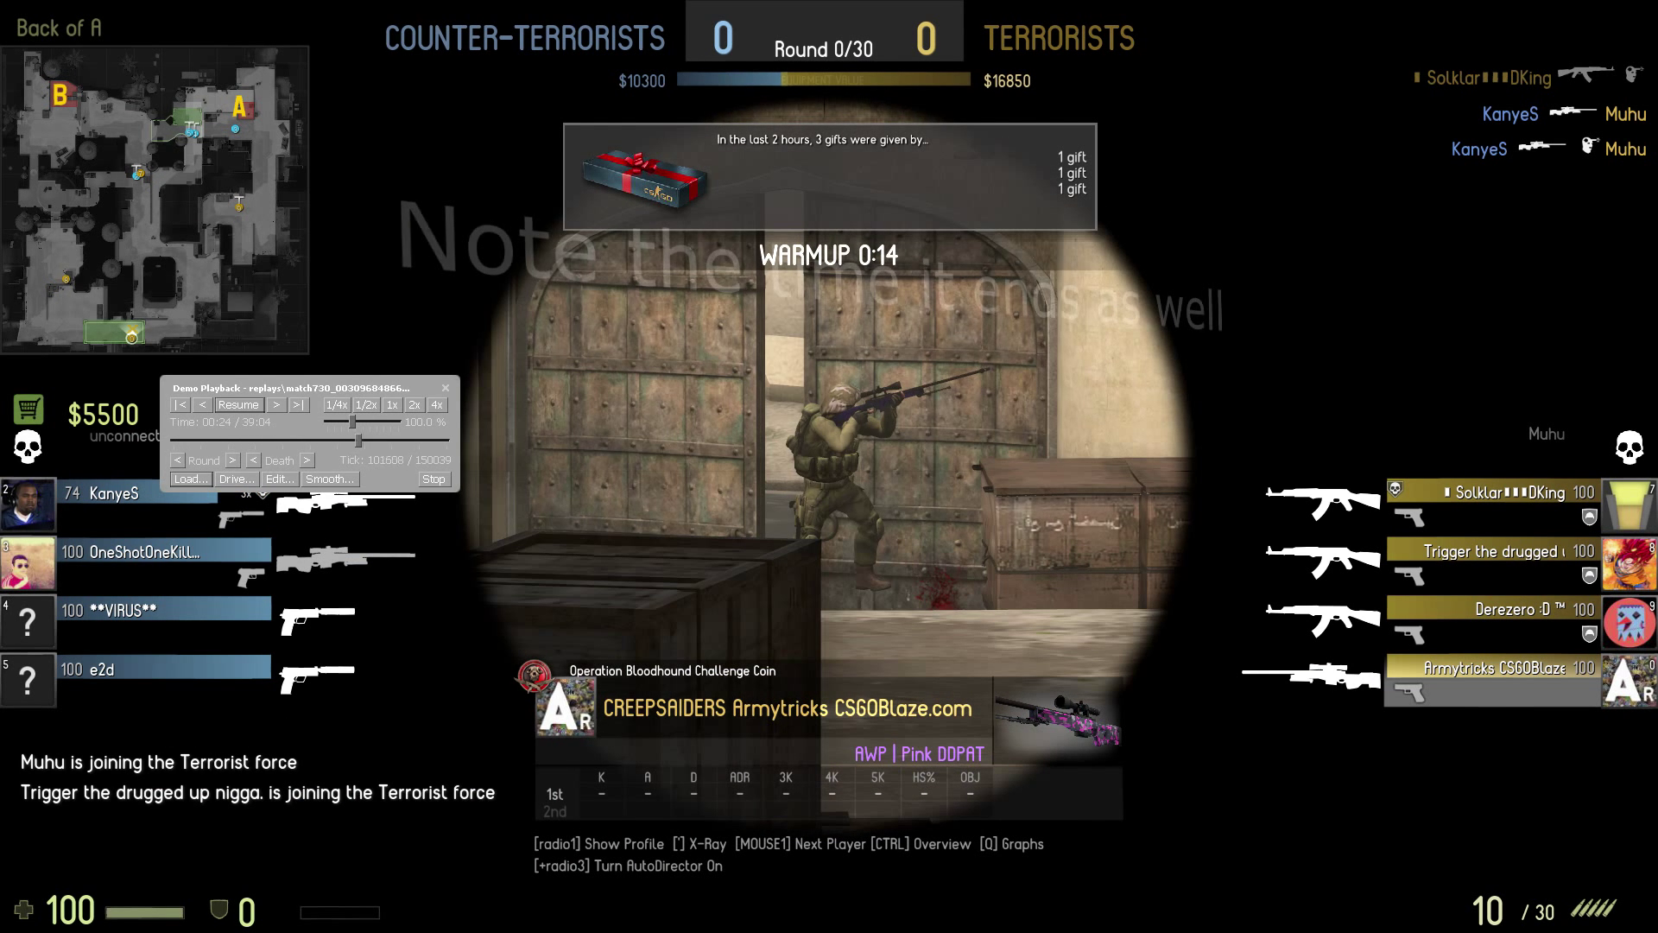
pyautogui.moveTo(349, 440); pyautogui.dragTo(346, 440)
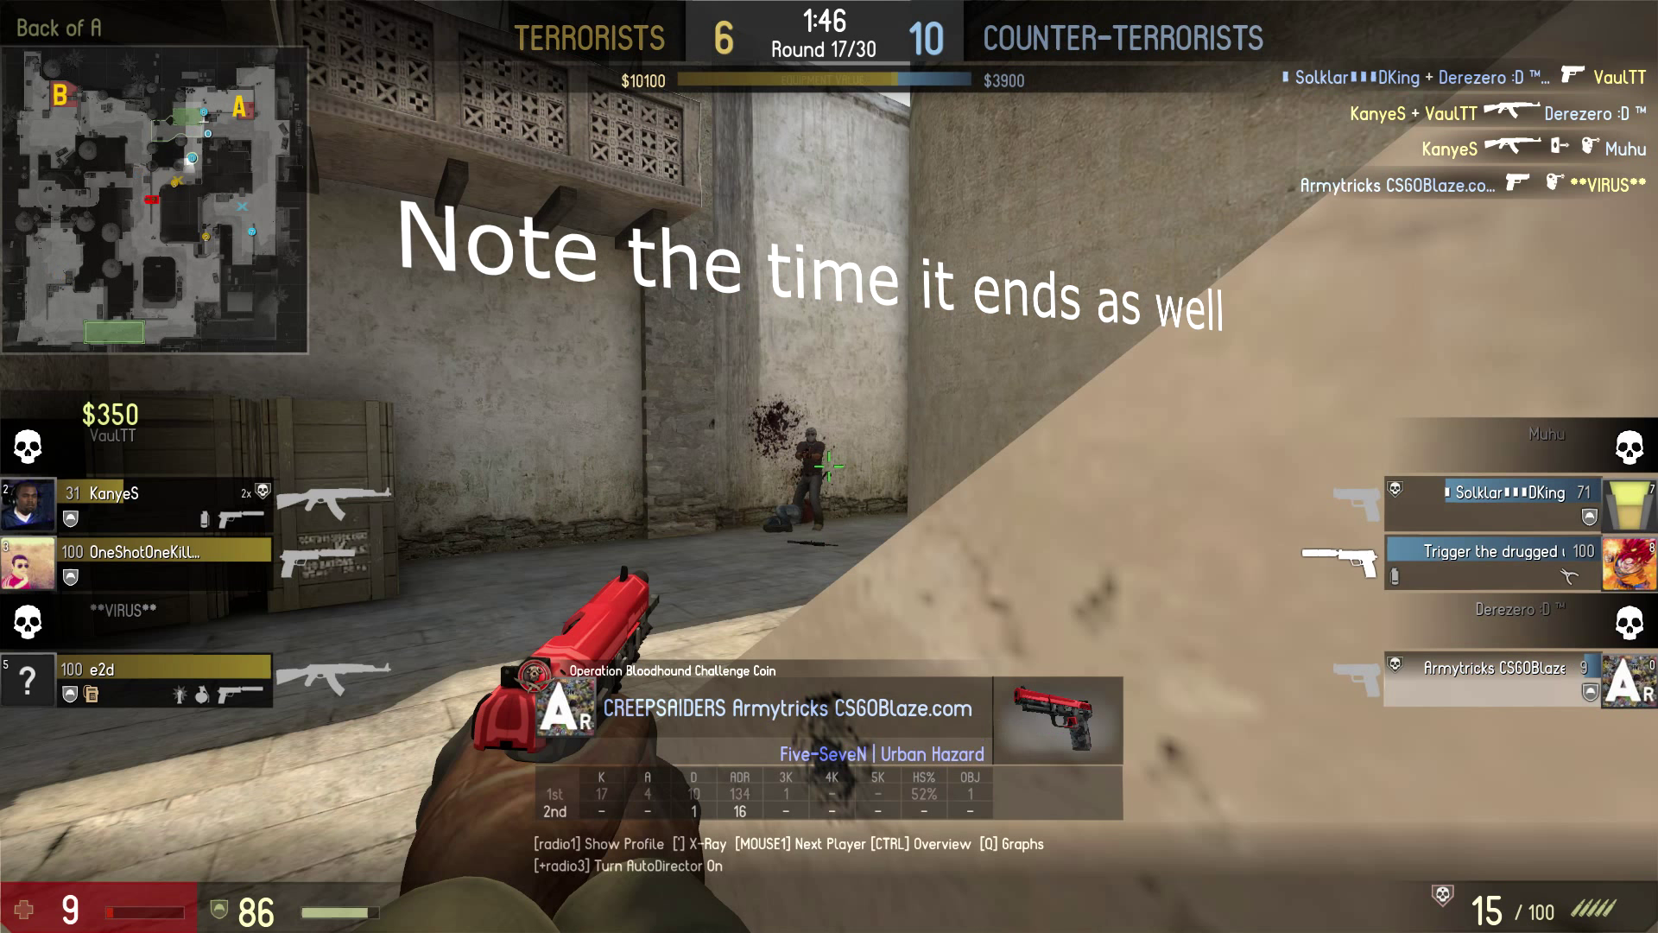
pyautogui.press('`')
pyautogui.press('`')
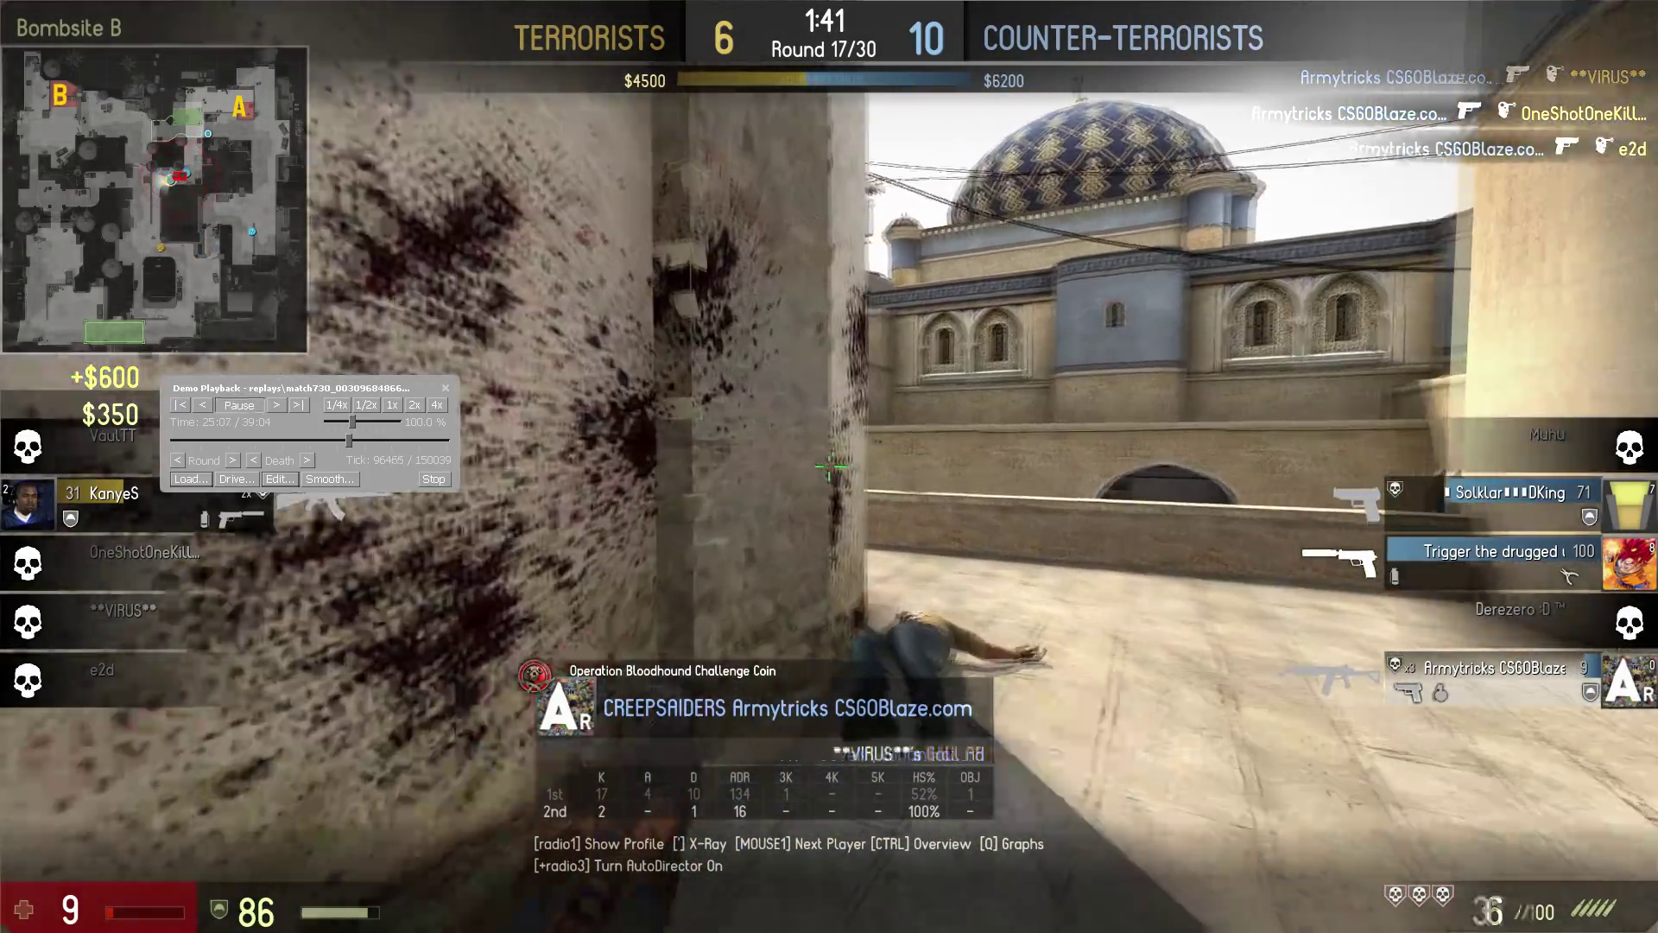
pyautogui.press('space')
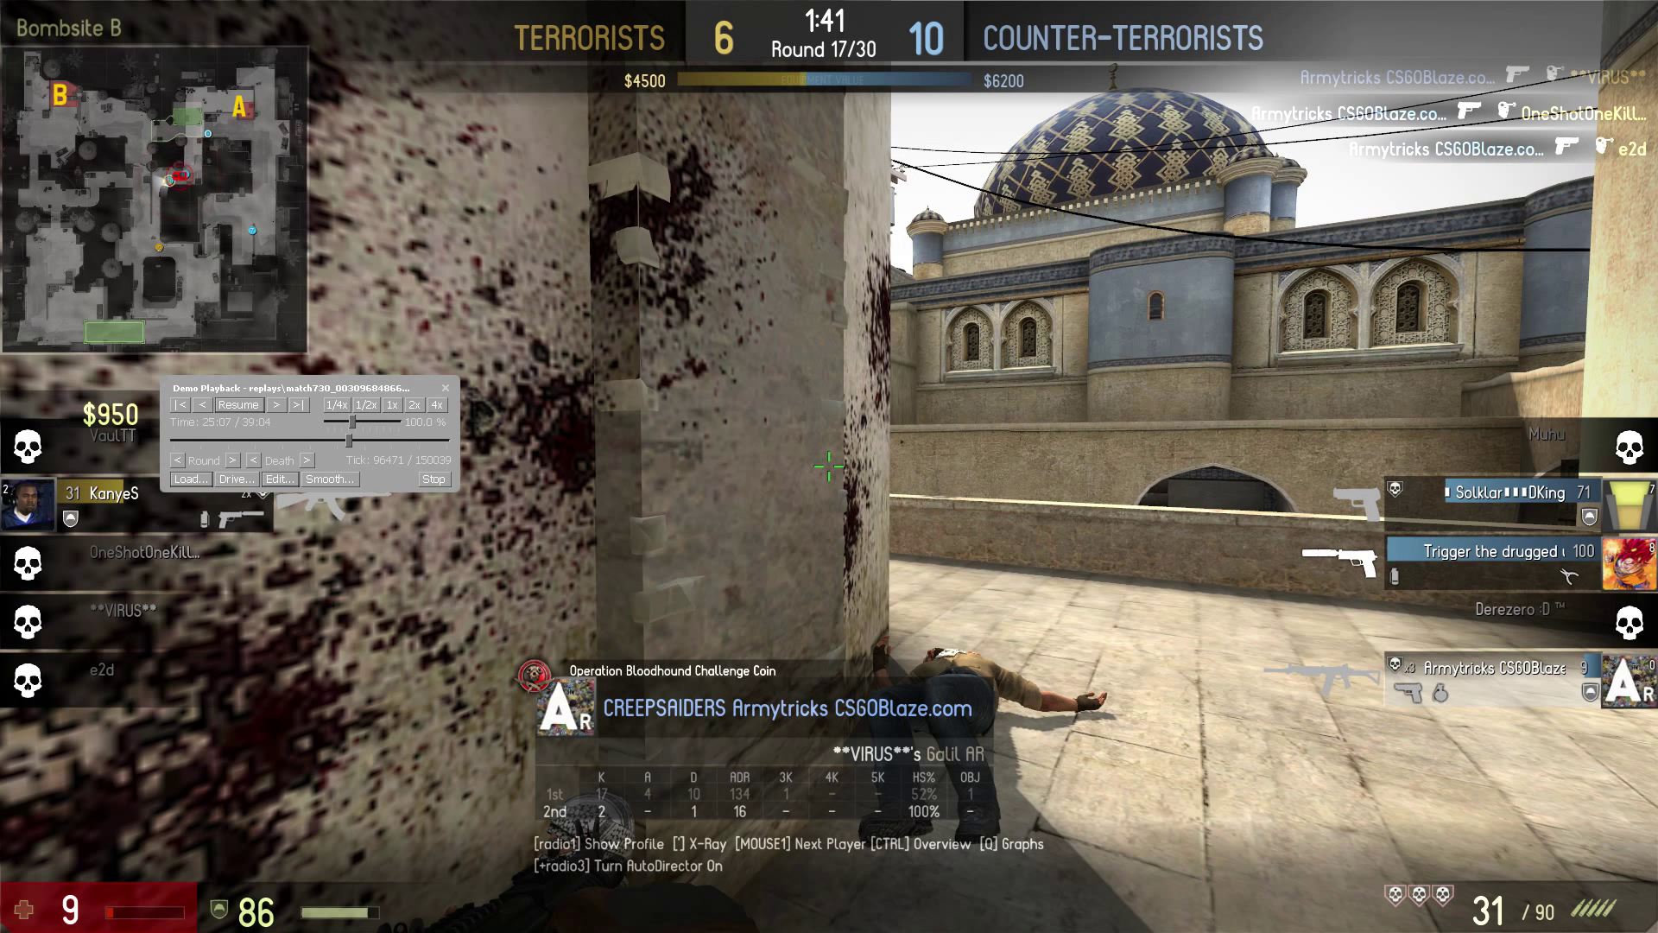
pyautogui.moveTo(349, 440); pyautogui.dragTo(346, 441)
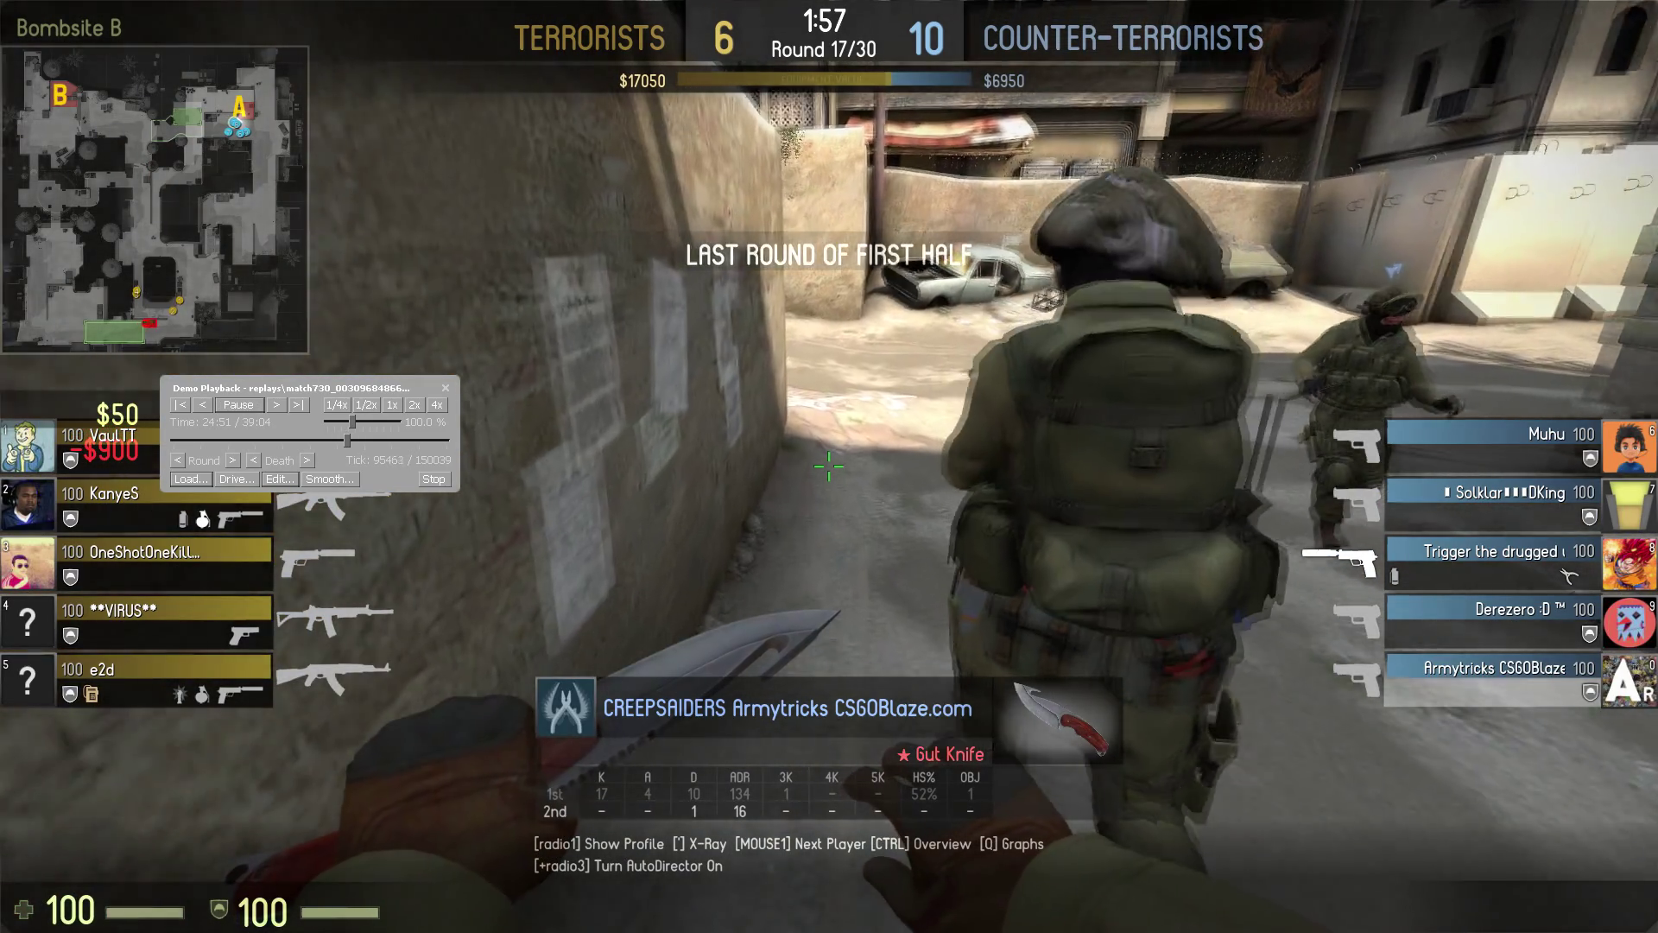
# Run cl_draw_only_deathnotices 1 in the console to hide the HUD
pyautogui.hotkey('shift', 'F2')
pyautogui.press('`')
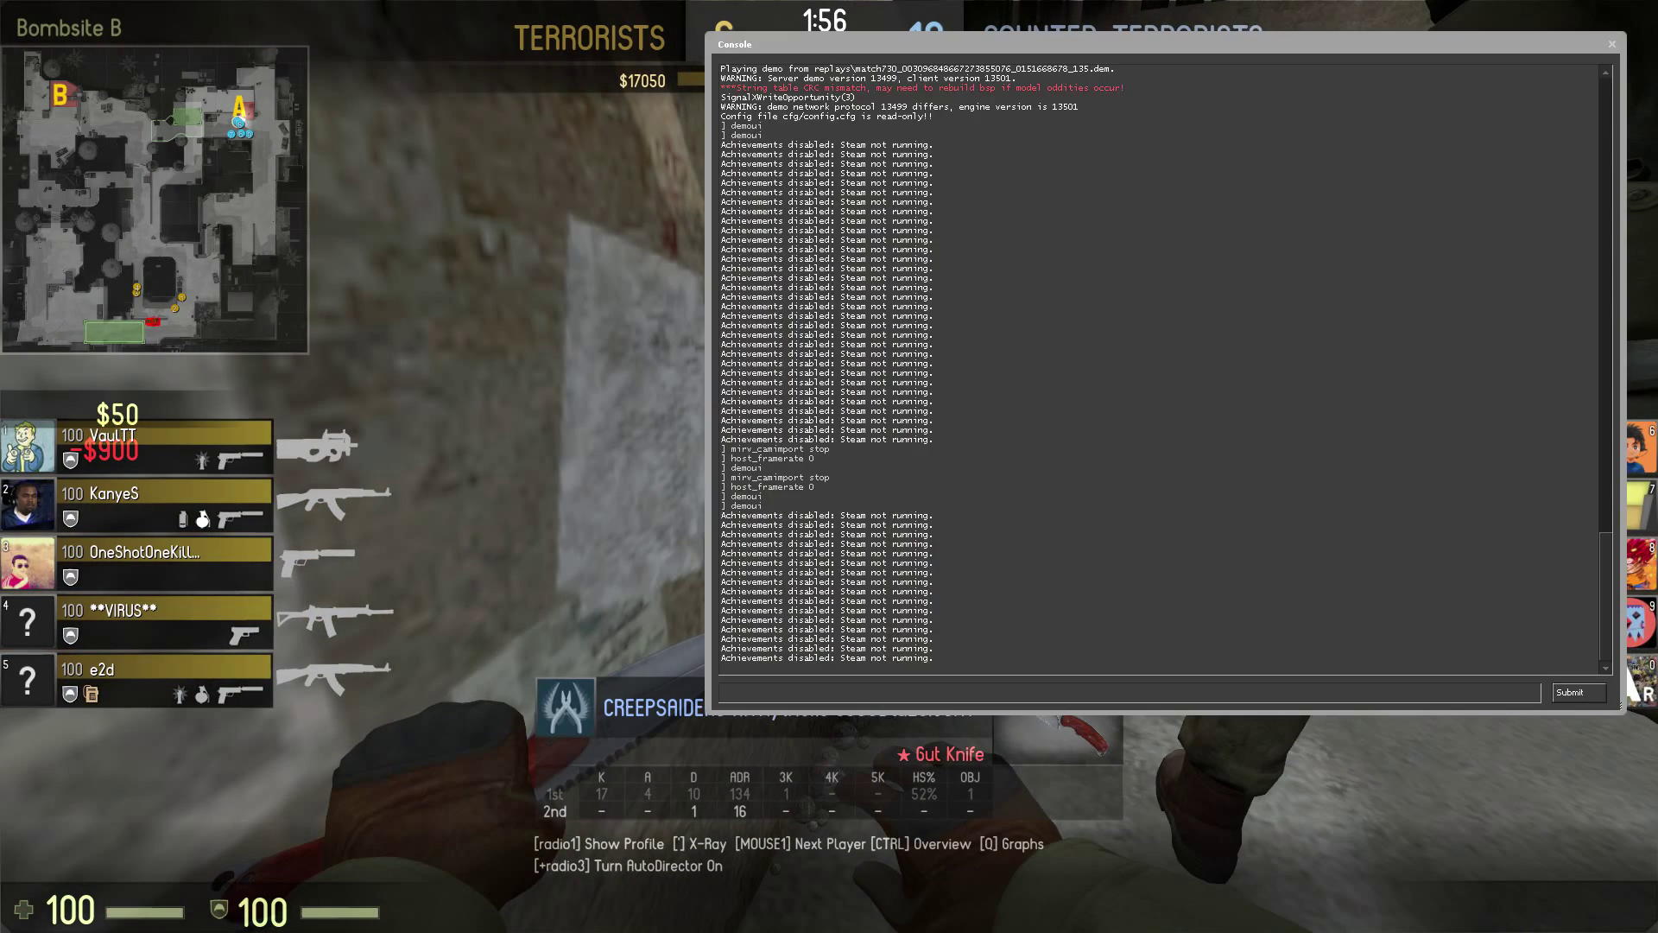
pyautogui.write('cl_dr')
pyautogui.press('Tab')
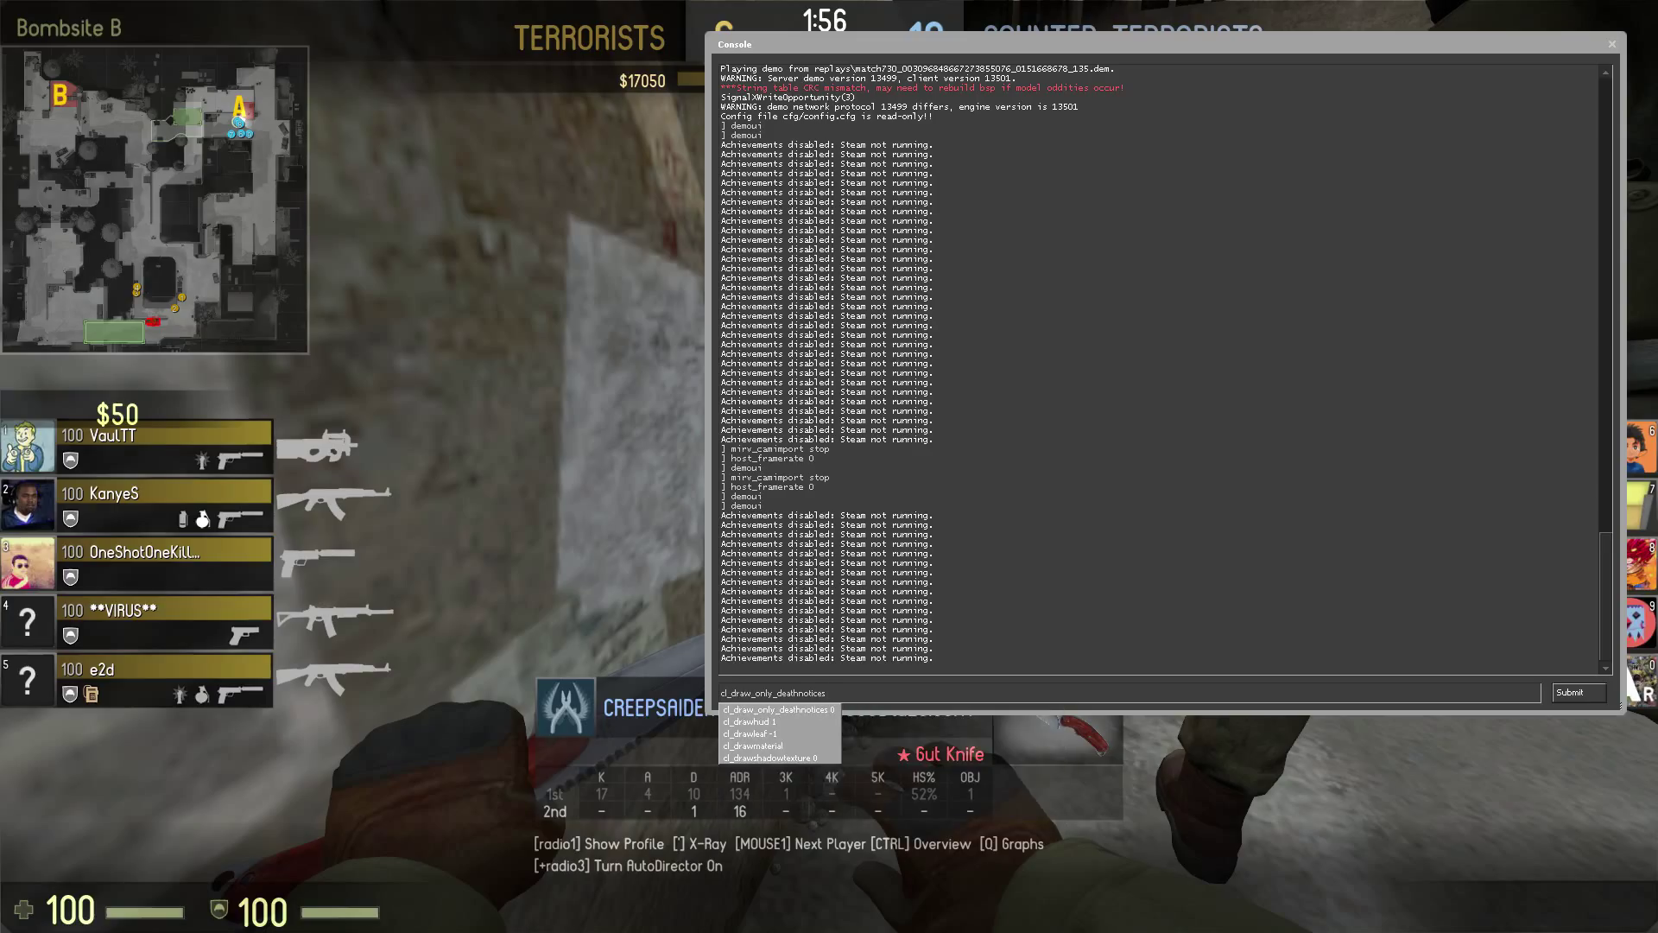
pyautogui.write('1')
pyautogui.press('Return')
pyautogui.press('`')
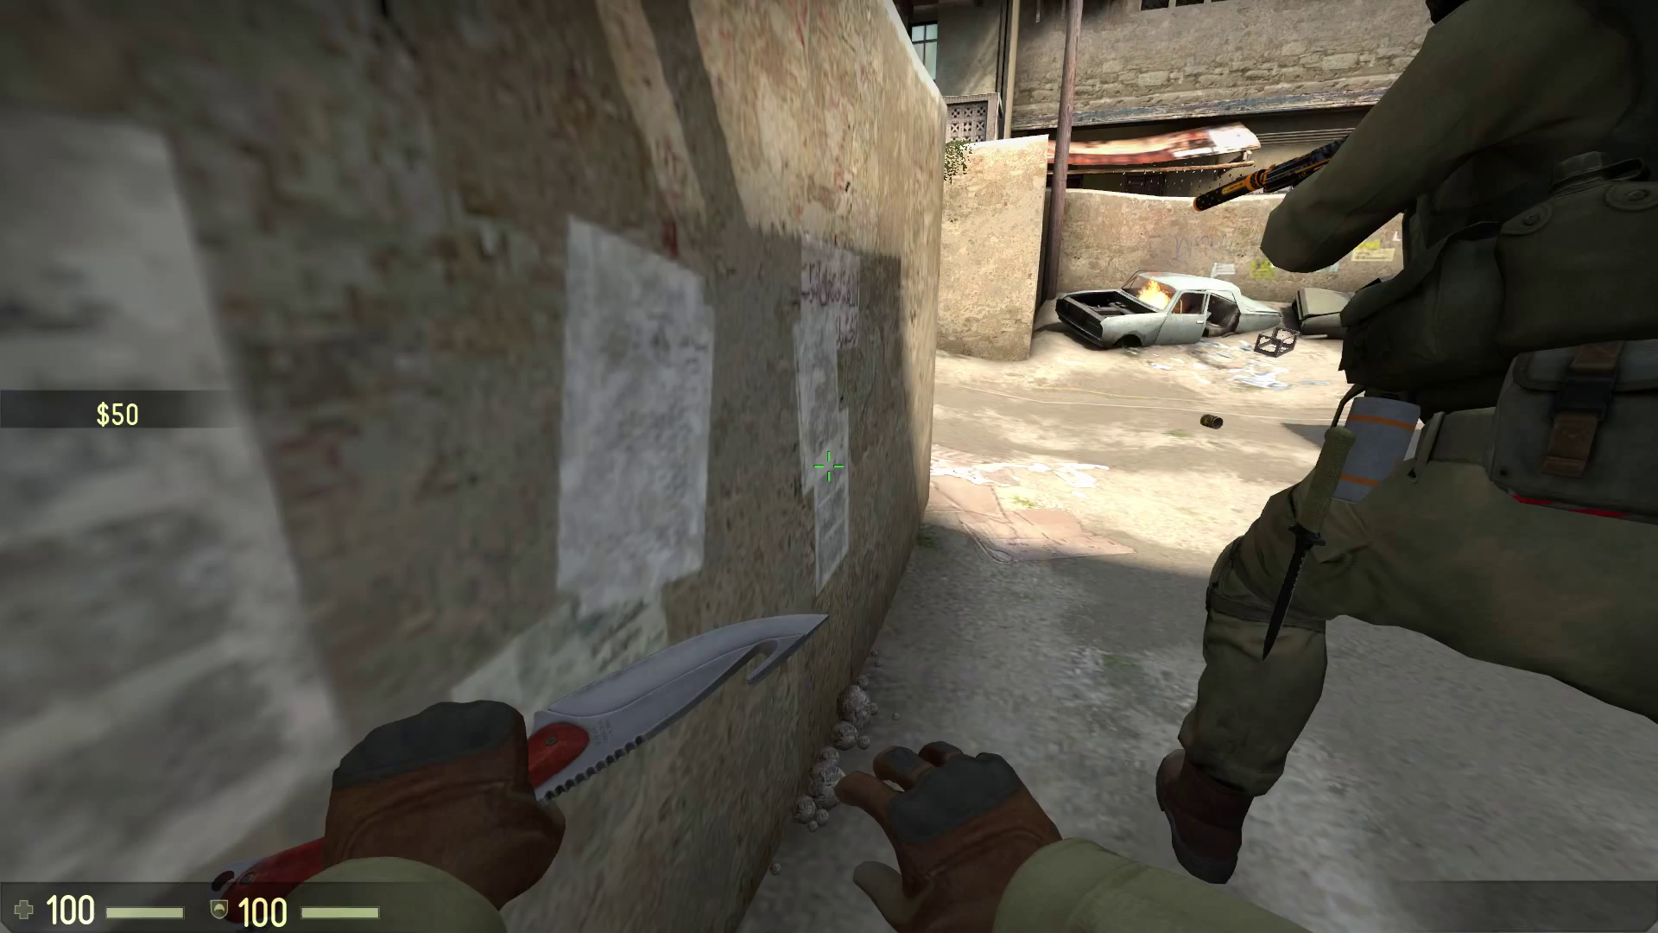
# Reopen the demo playback controls with demoui
pyautogui.press('`')
pyautogui.write('de')
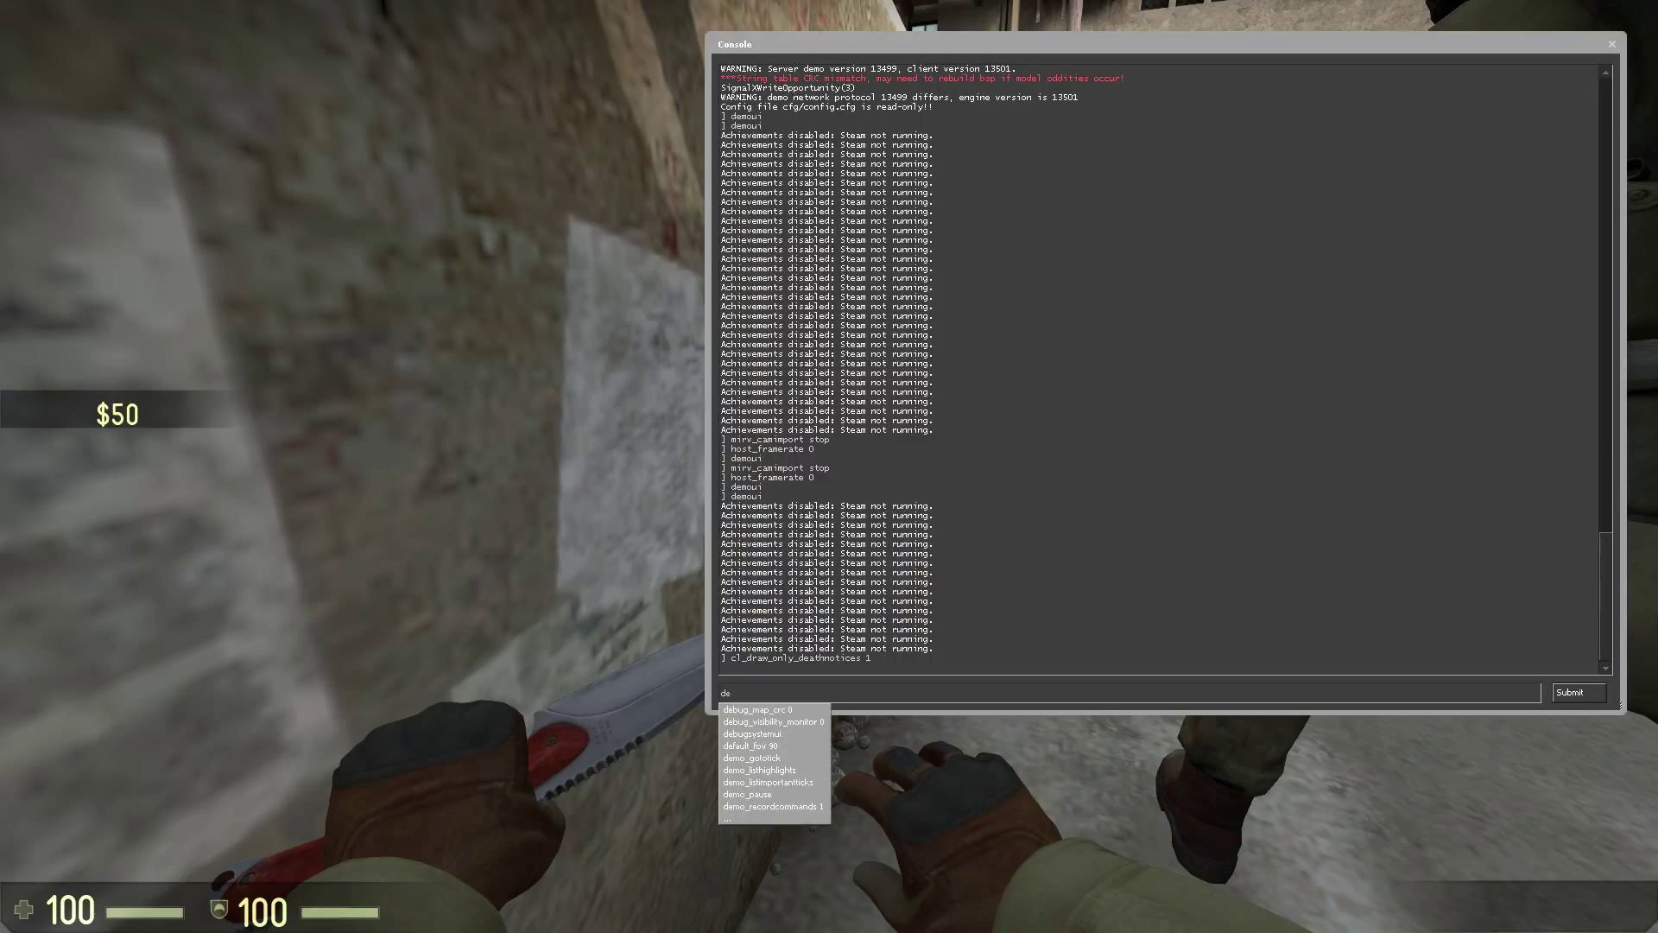
pyautogui.write('moui')
pyautogui.press('Return')
pyautogui.press('`')
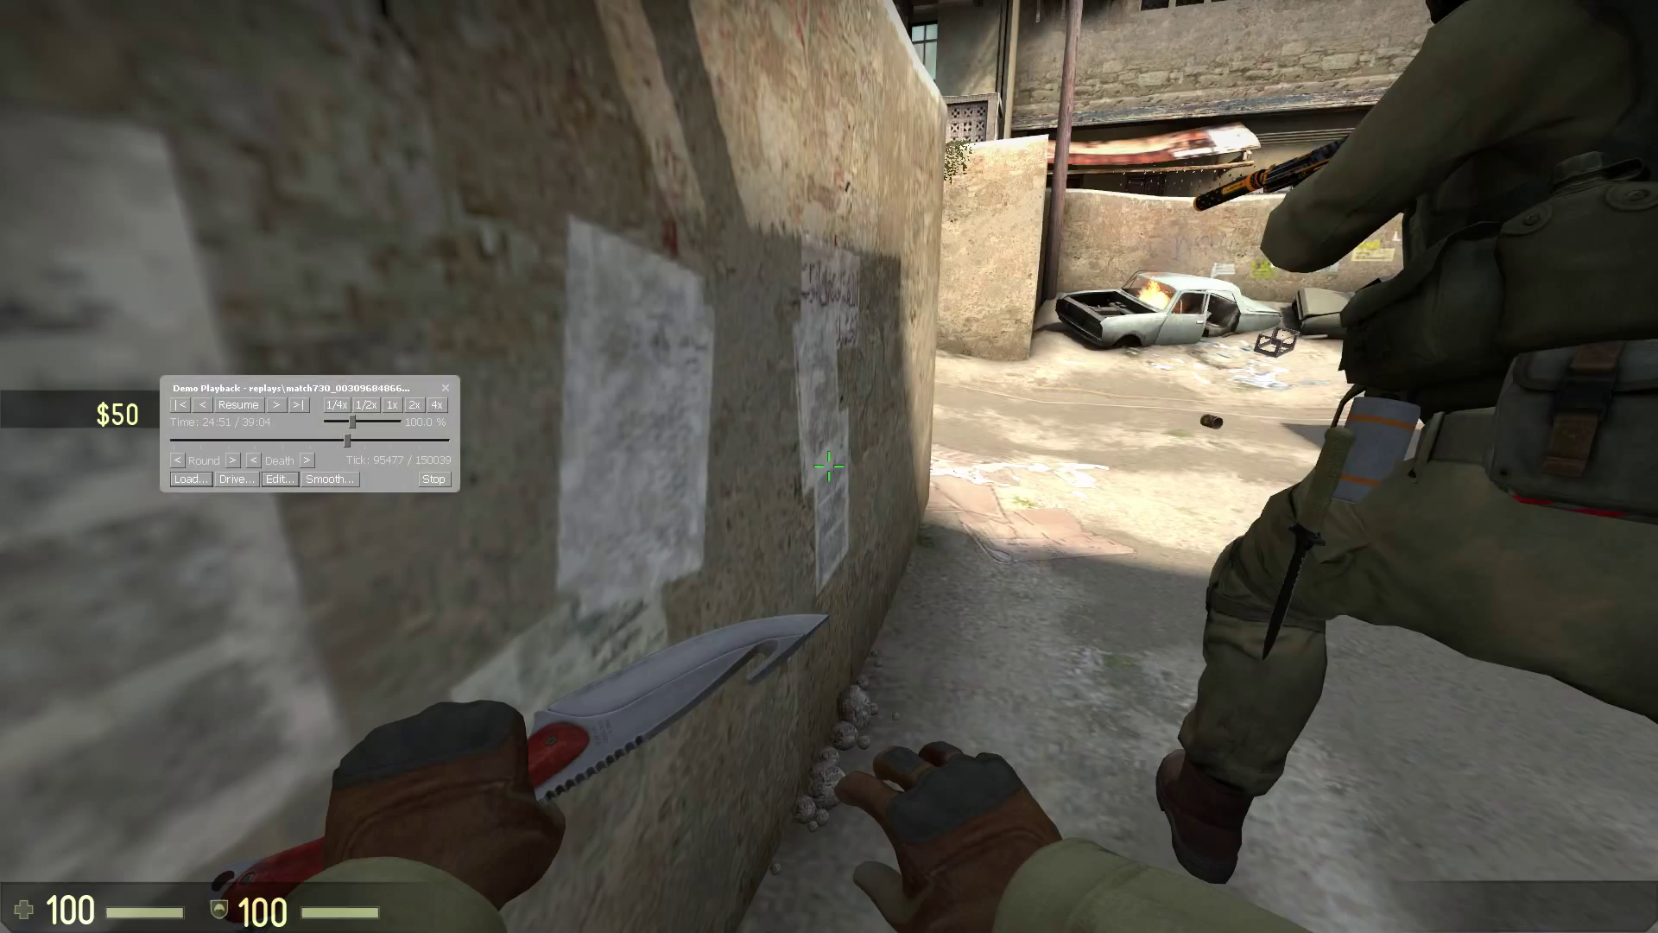
# Open the Demo Editor and add a new PlayCommands action that starts on a specific tick
pyautogui.click(280, 478)
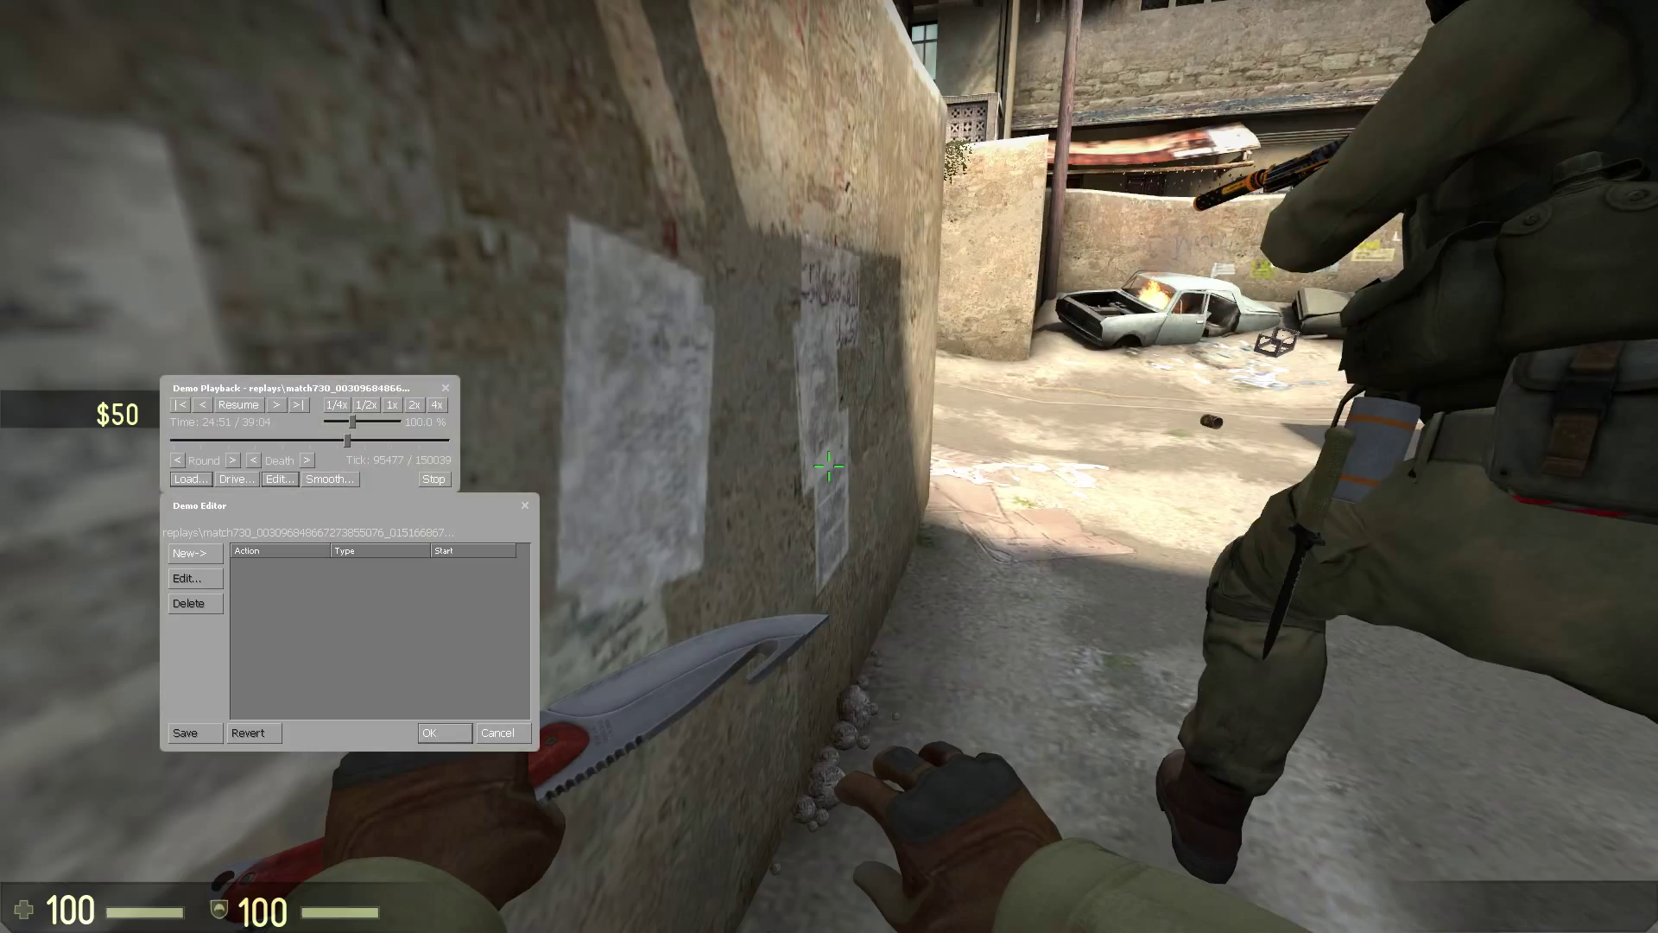
pyautogui.moveTo(346, 505); pyautogui.dragTo(600, 459)
pyautogui.click(445, 507)
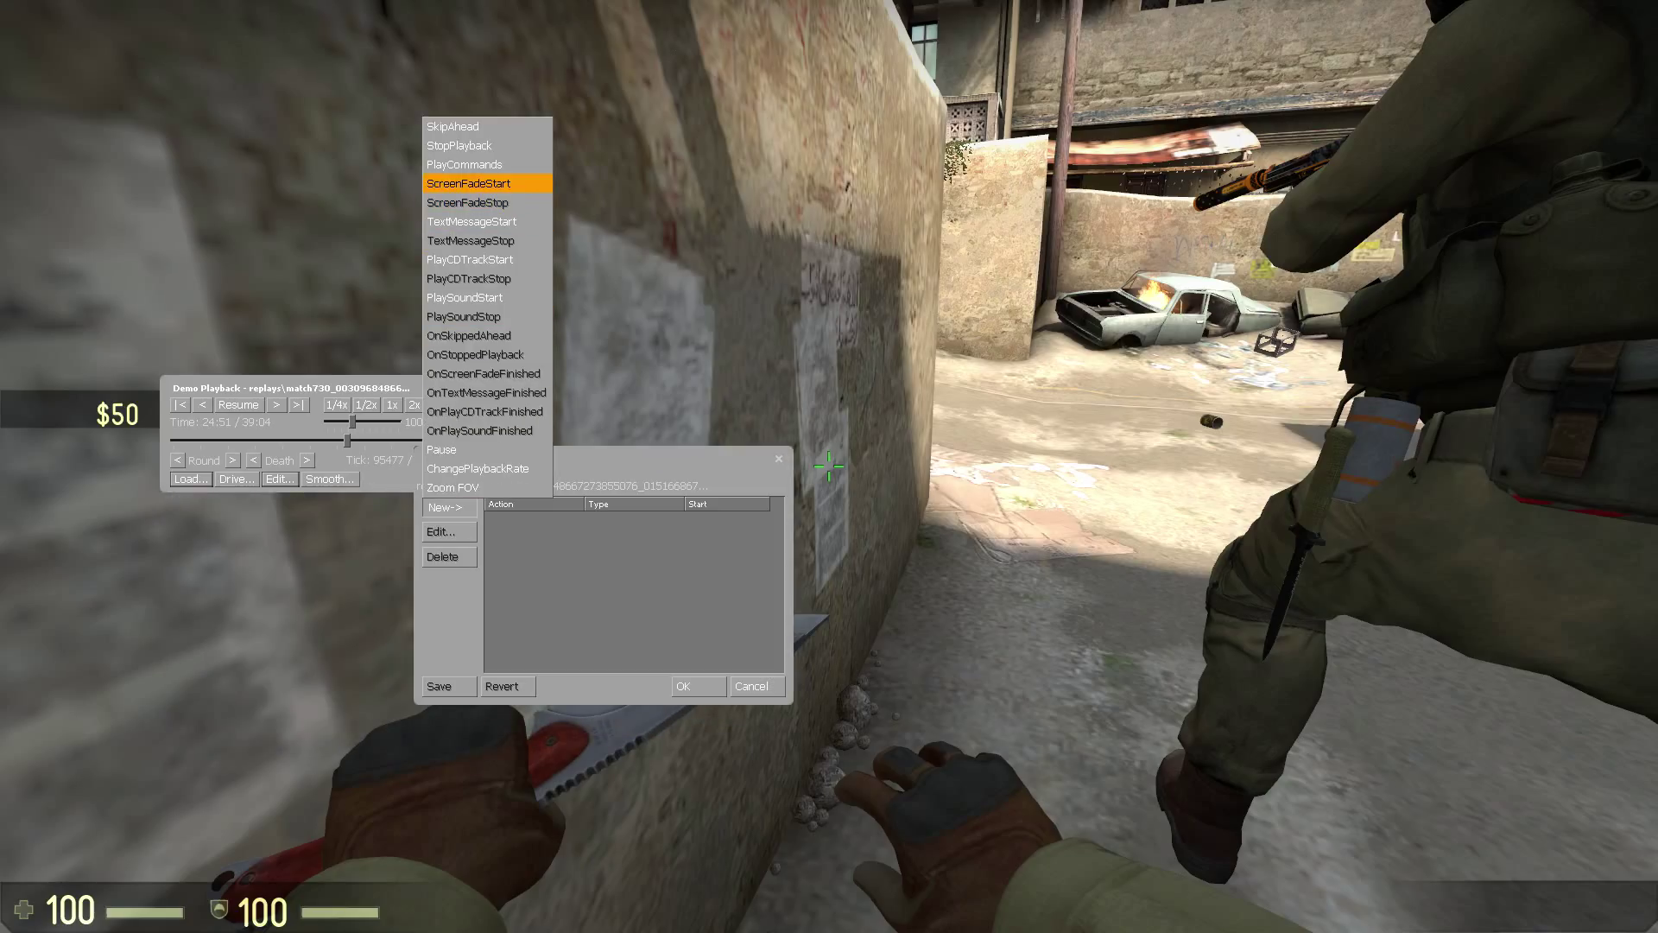
pyautogui.click(464, 164)
pyautogui.click(305, 296)
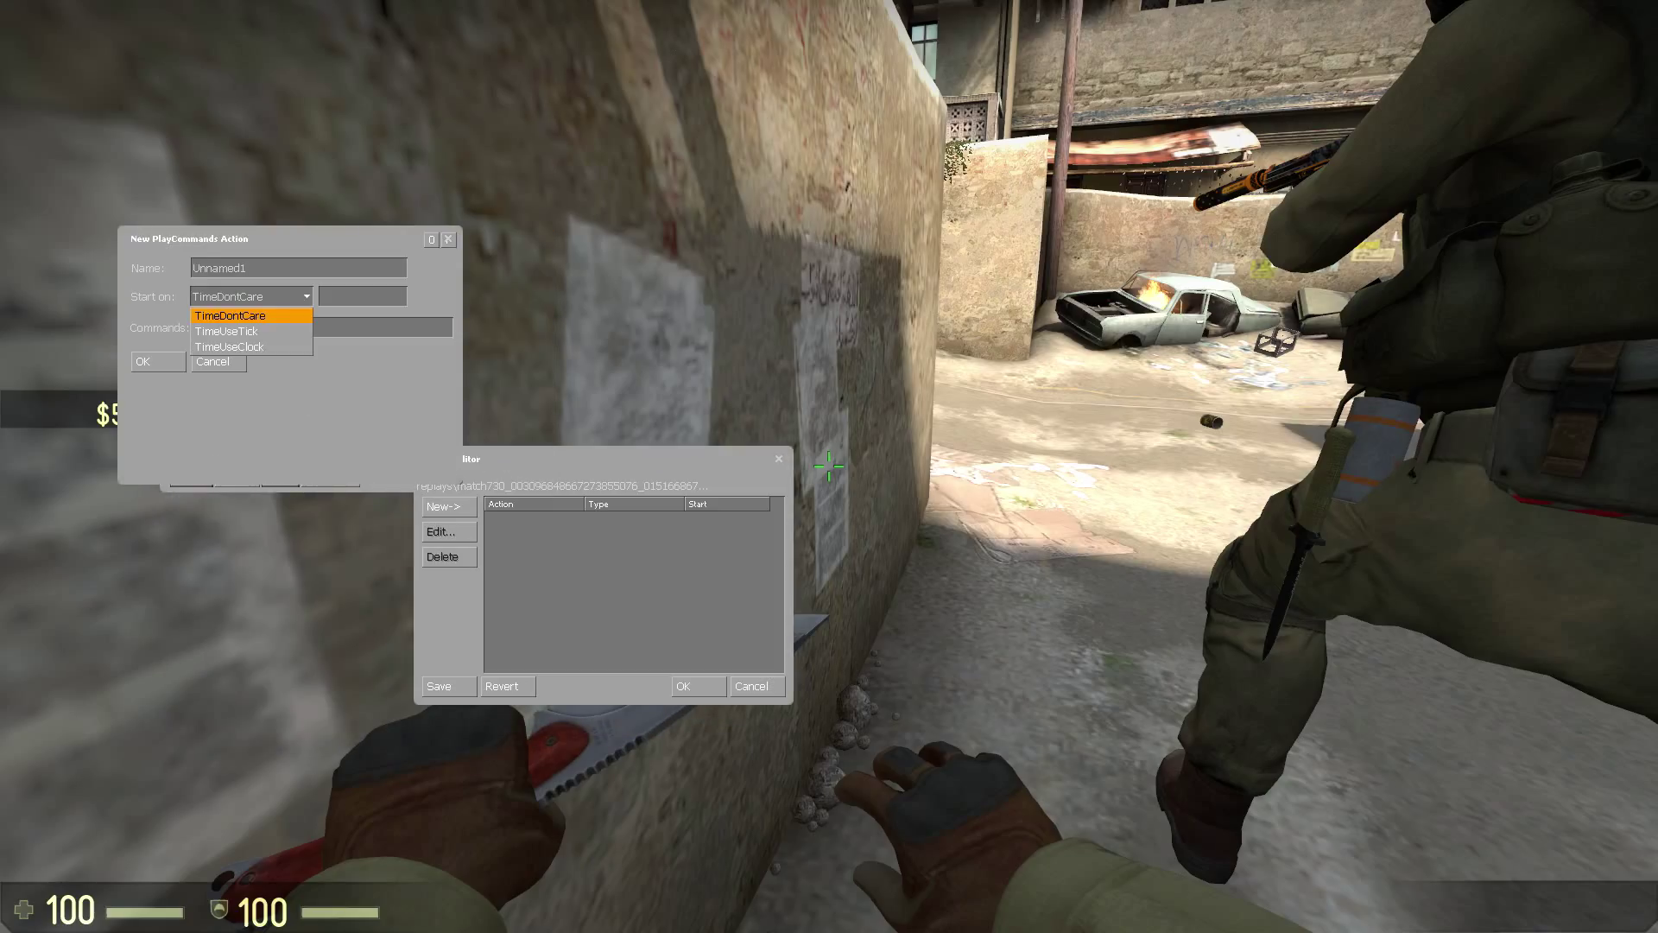
pyautogui.click(229, 331)
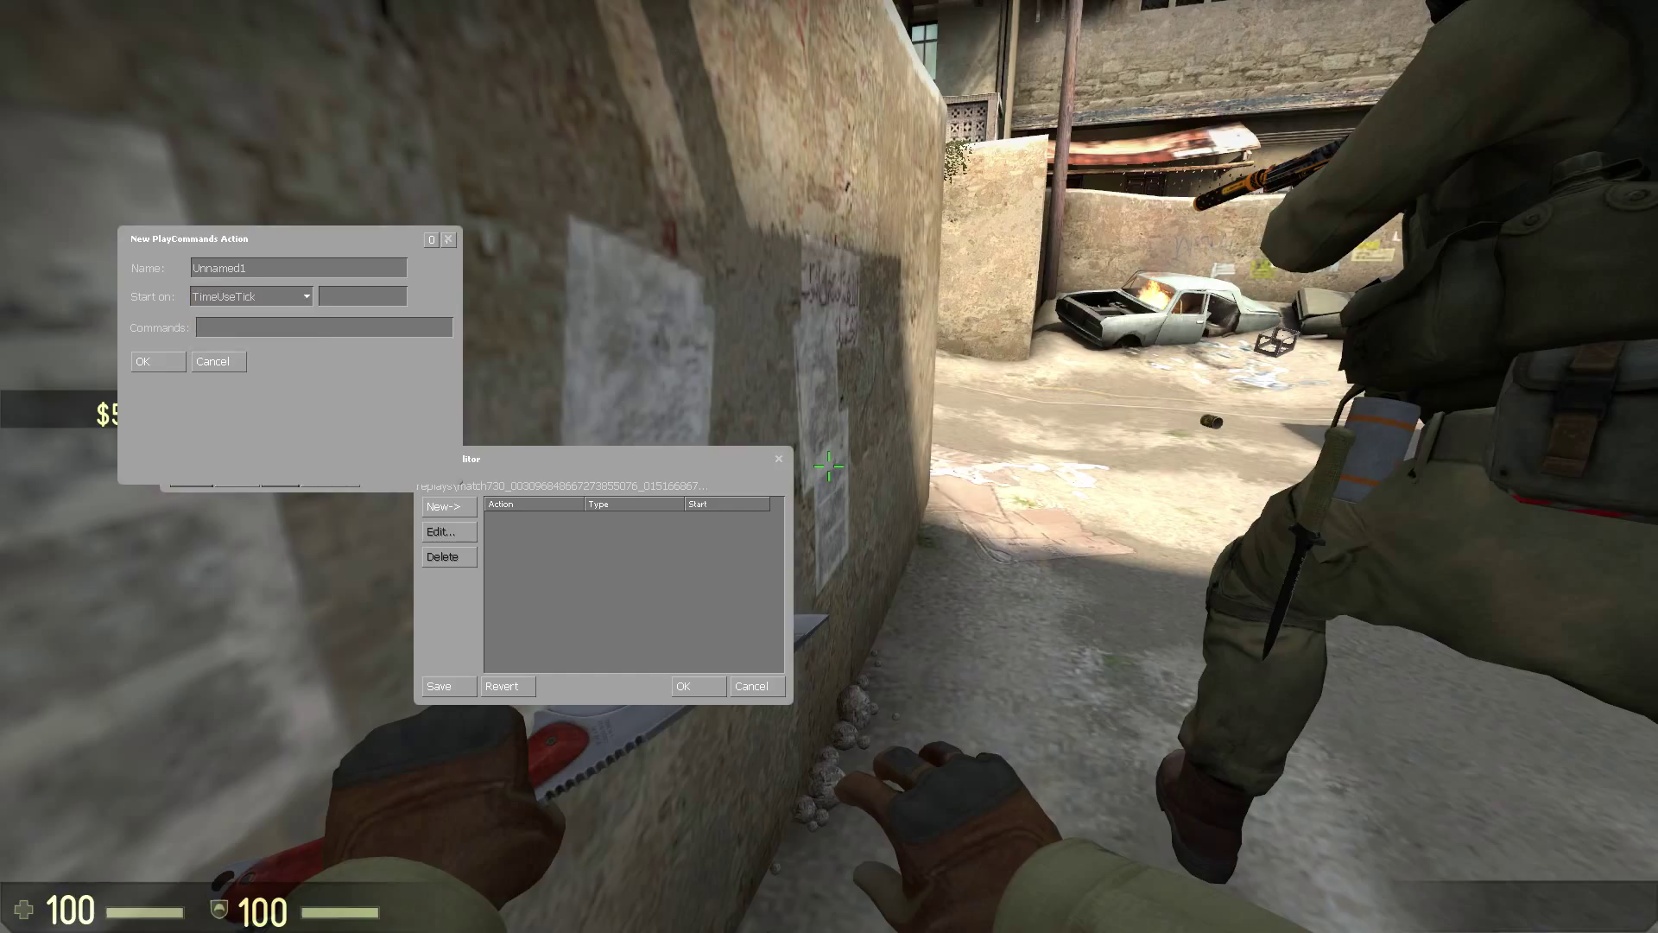
# Set the start tick to 95911 with commands 'host_framerate 1000; mirv_camexport start tutorial1.bvh'
pyautogui.write('95110')
pyautogui.press('BackSpace')
pyautogui.write('9')
pyautogui.press('BackSpace')
pyautogui.write('1')
pyautogui.write('host_framerate')
pyautogui.write(' 100')
pyautogui.write('0;')
pyautogui.write(' mirv')
pyautogui.write('_camexport')
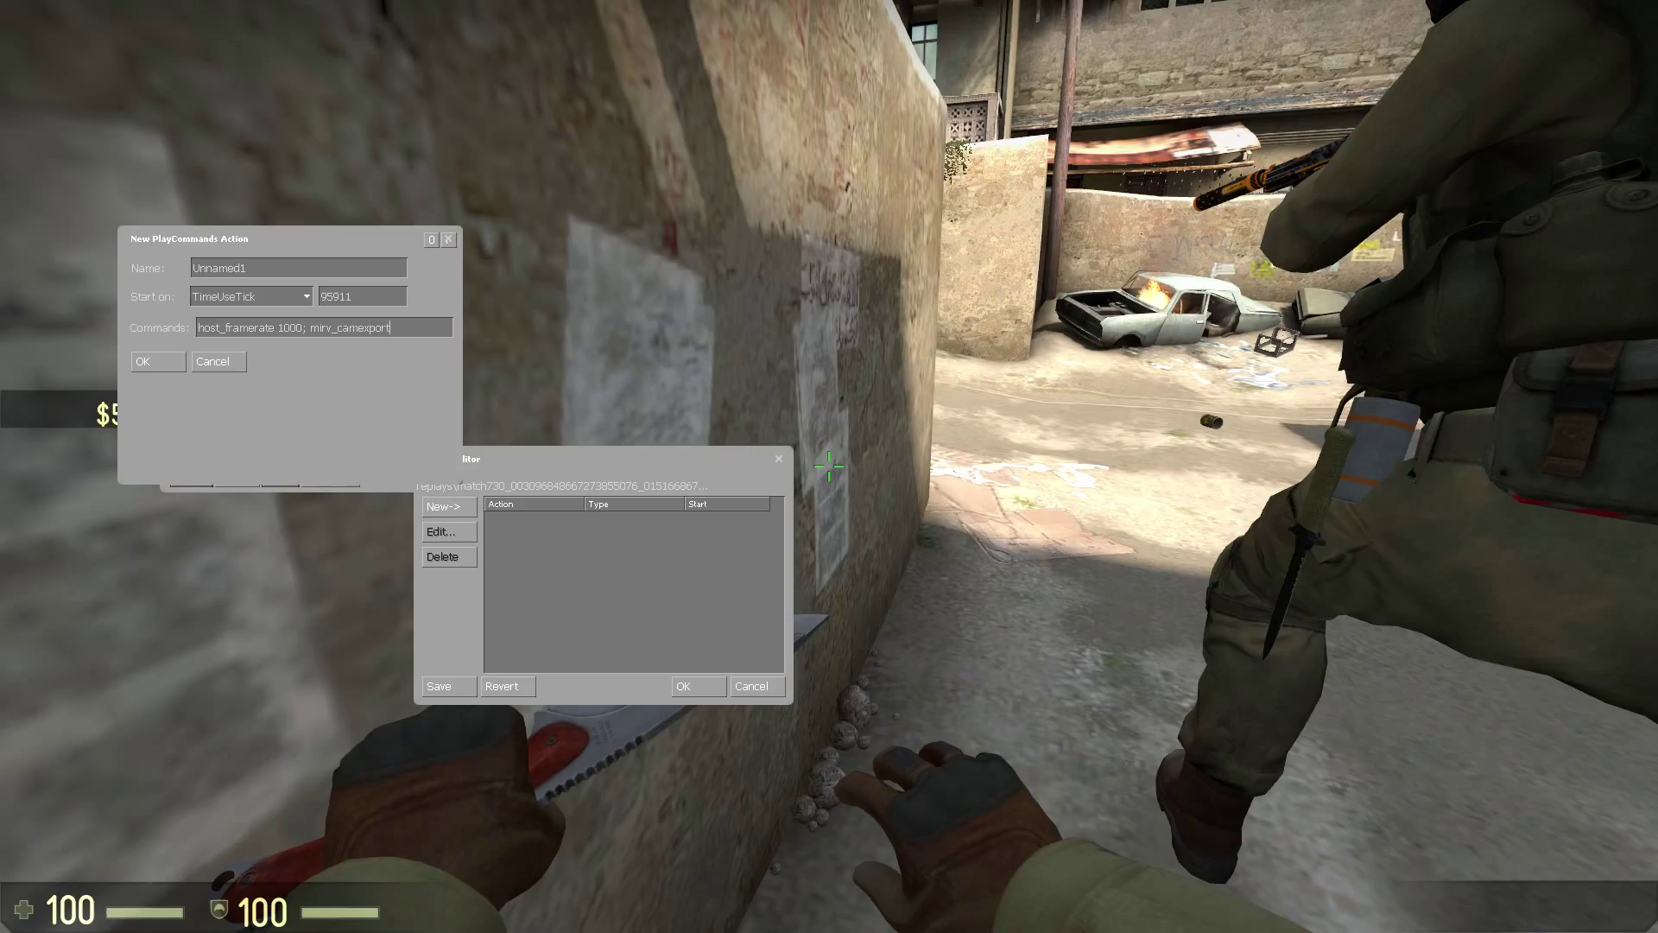
pyautogui.write(' start tutorial1.bvh 1000')
pyautogui.press('Return')
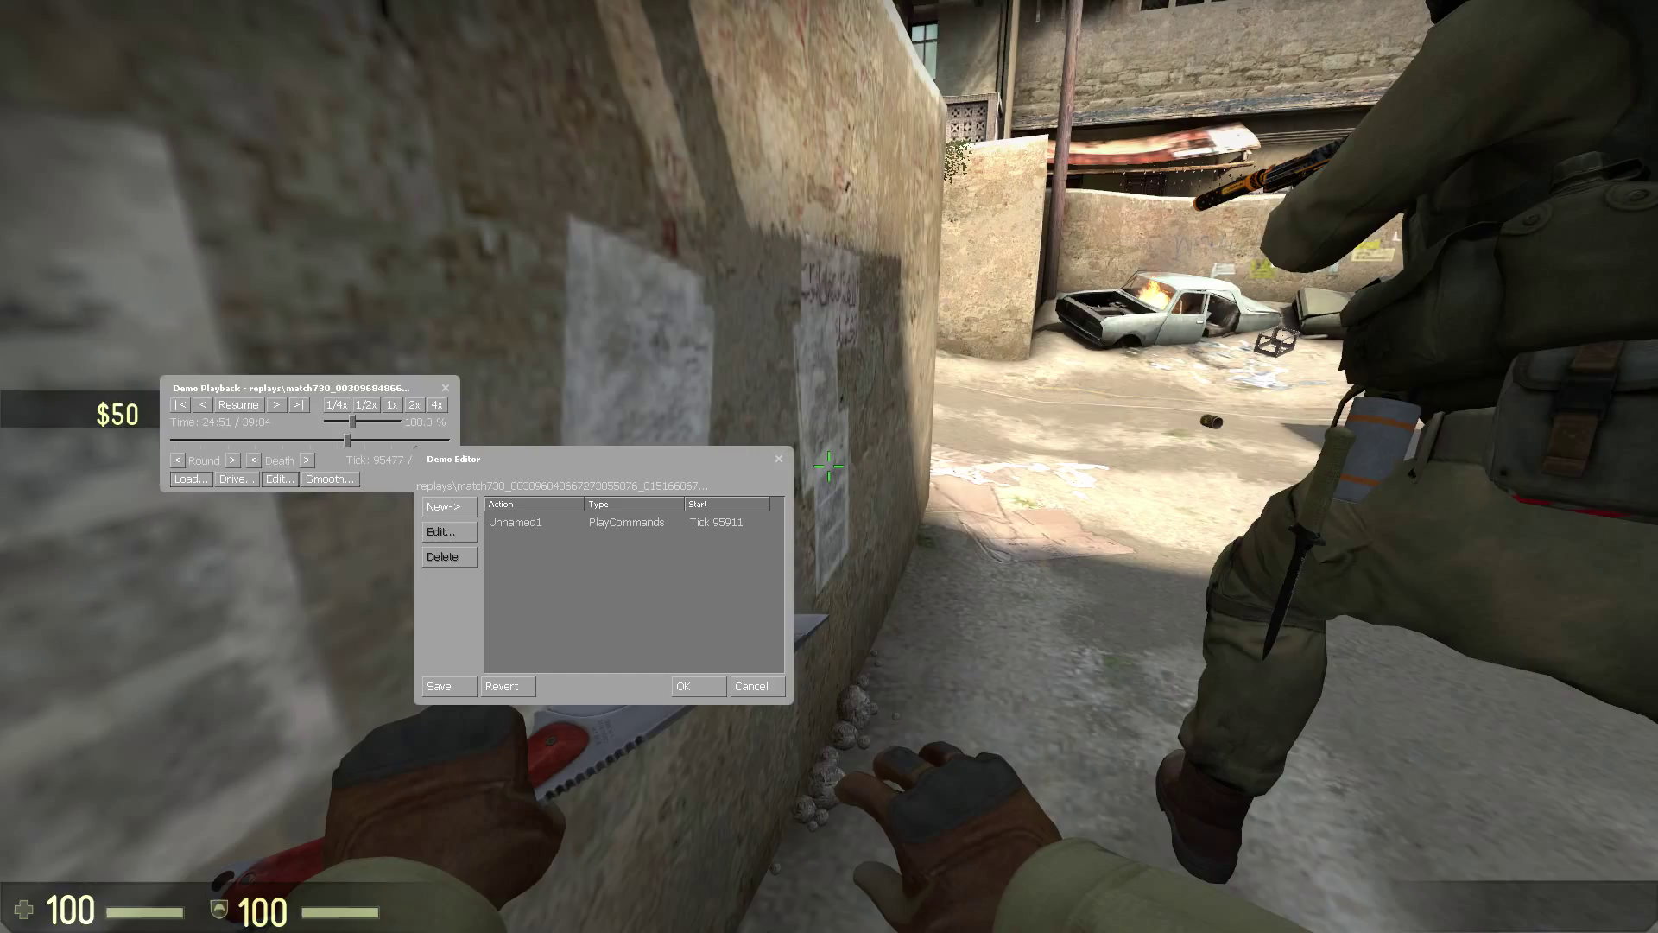
# Add a PlayCommands action at tick 96200 running 'host_framerate 0; mirv_camexport stop'
pyautogui.click(449, 506)
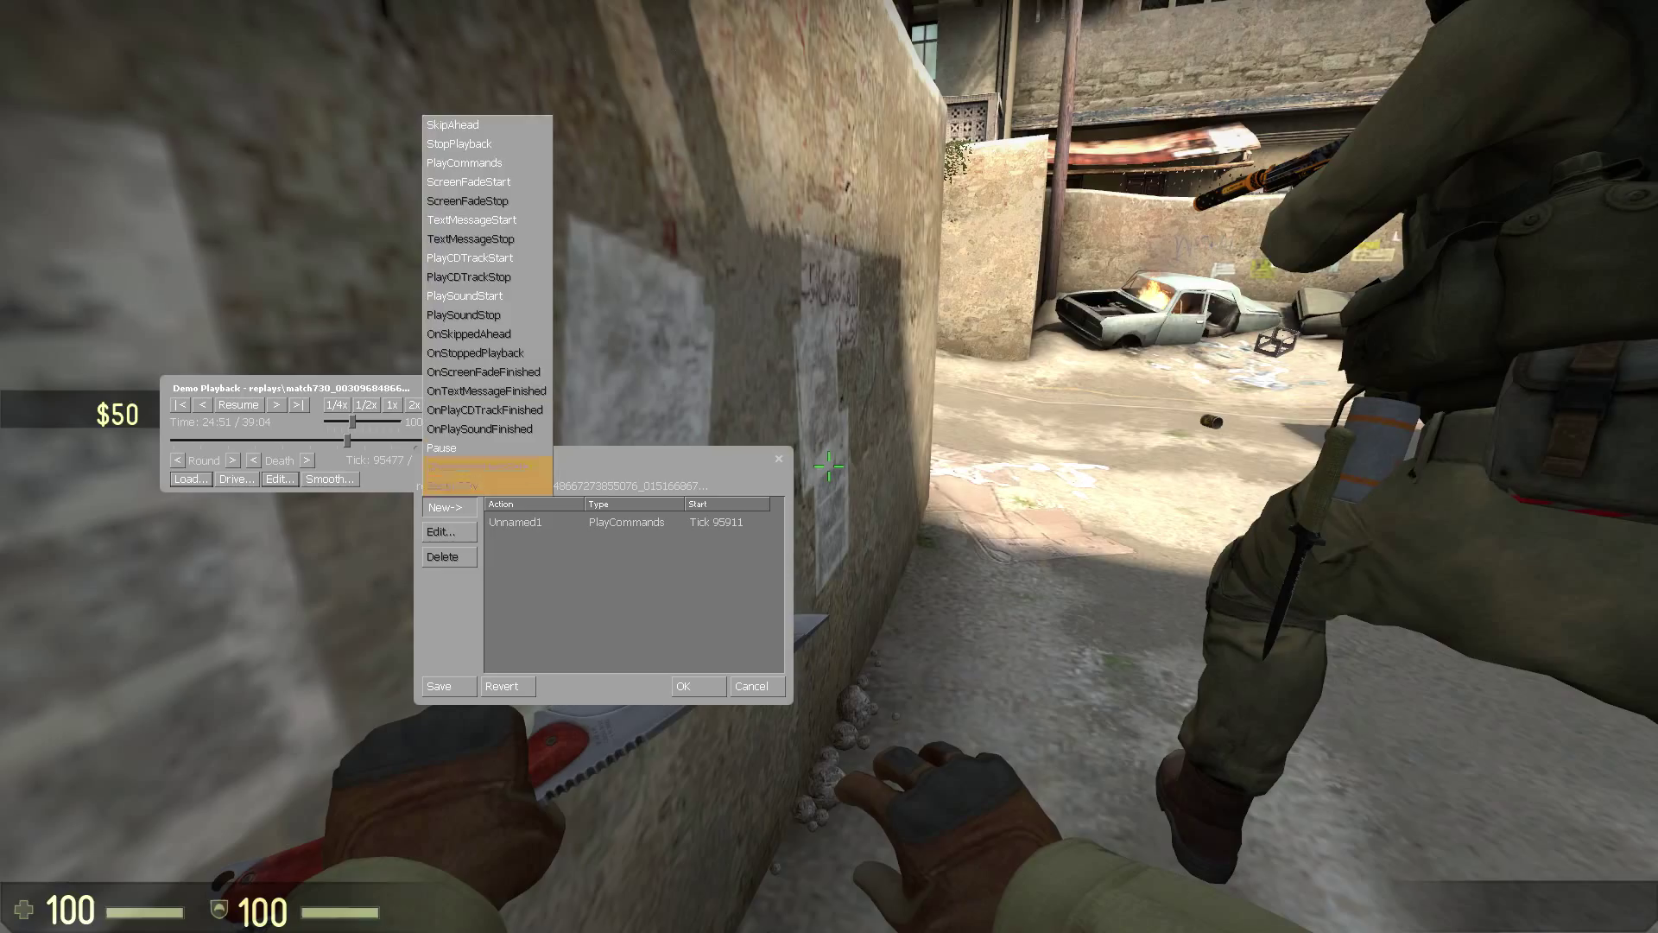
pyautogui.click(467, 164)
pyautogui.click(250, 297)
pyautogui.click(226, 332)
pyautogui.click(321, 296)
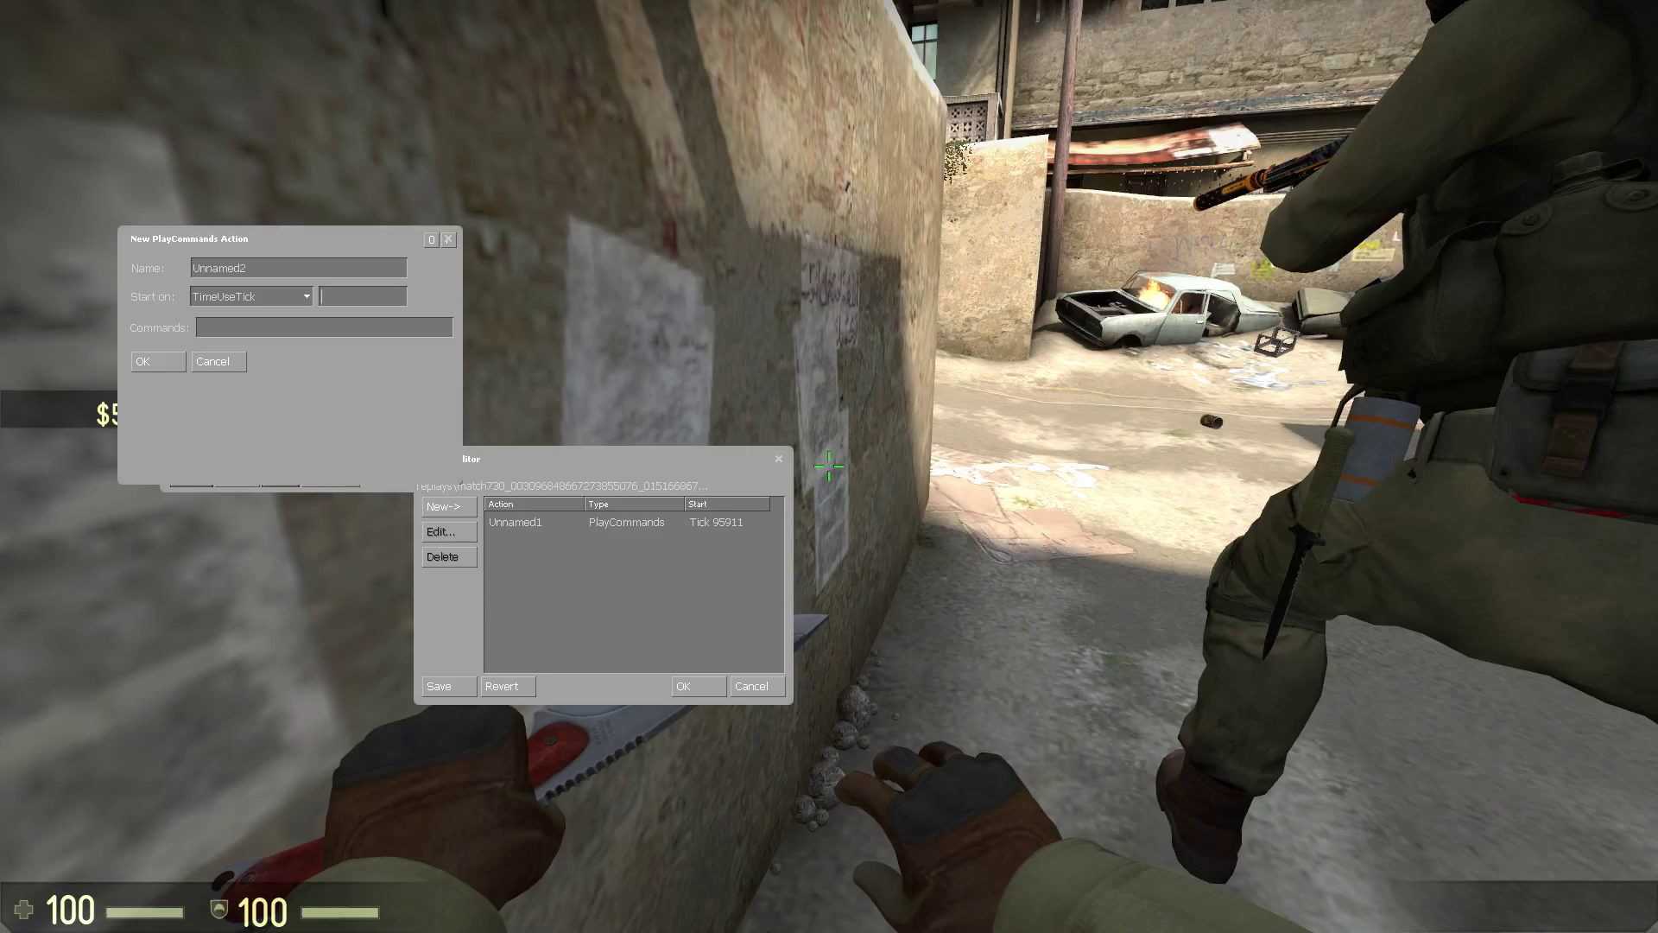
pyautogui.write('96200host_framerate')
pyautogui.write('0; mirv_camexport st')
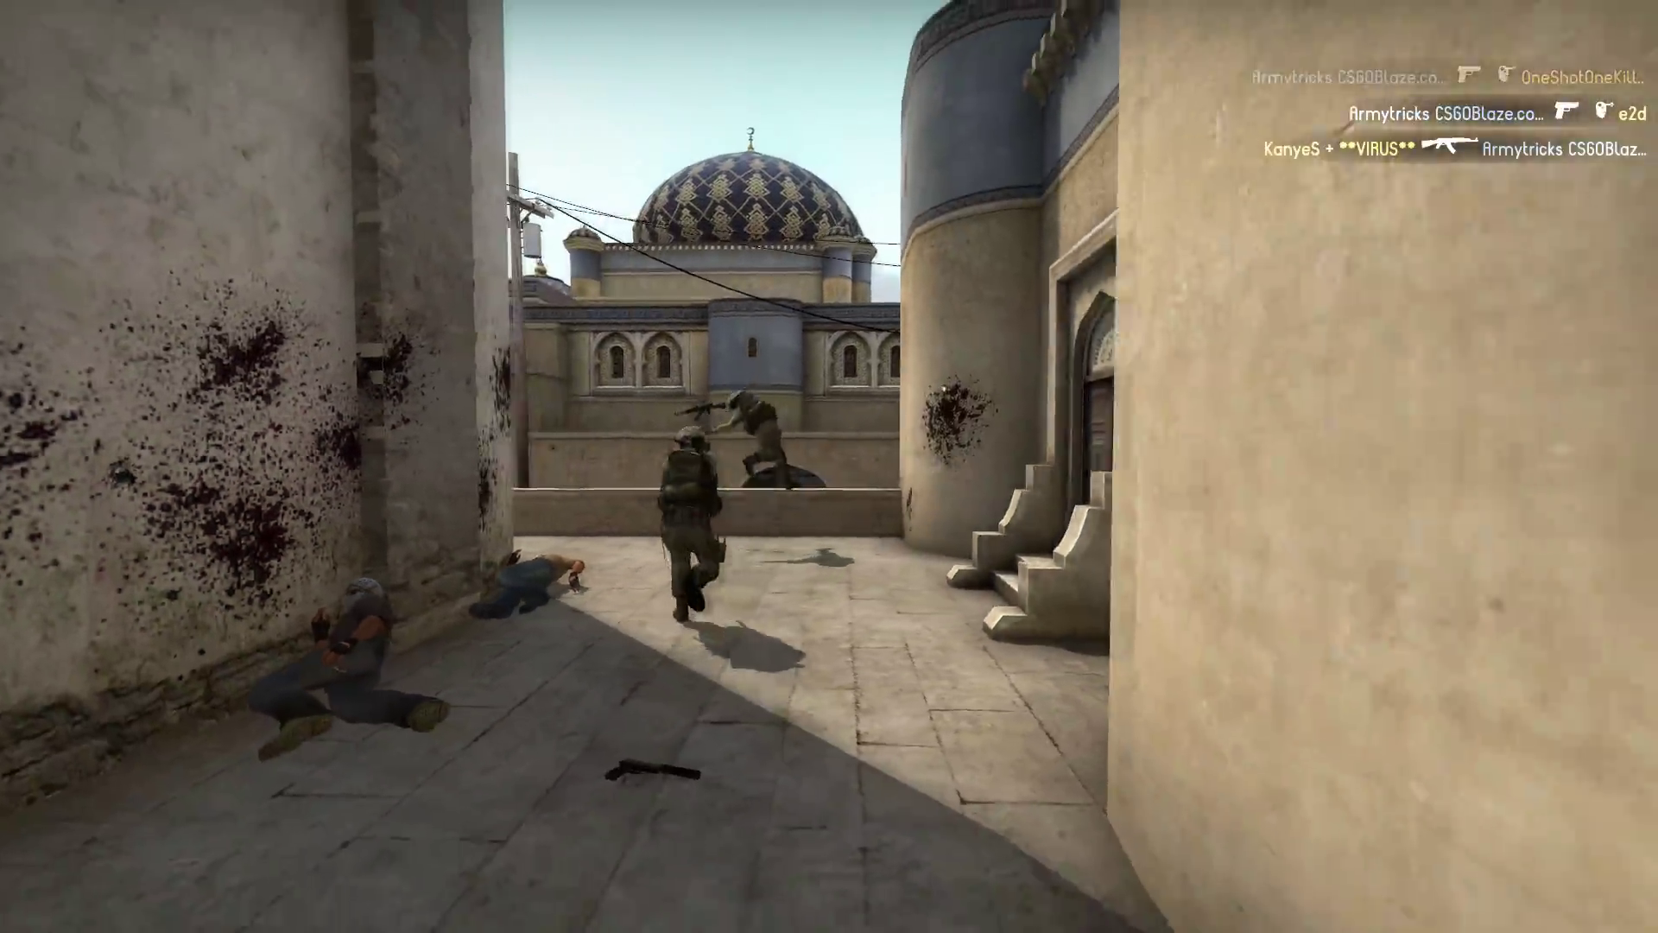
# Run demoui in the console to show the playback controls and pause the demo
pyautogui.press('`')
pyautogui.write('de')
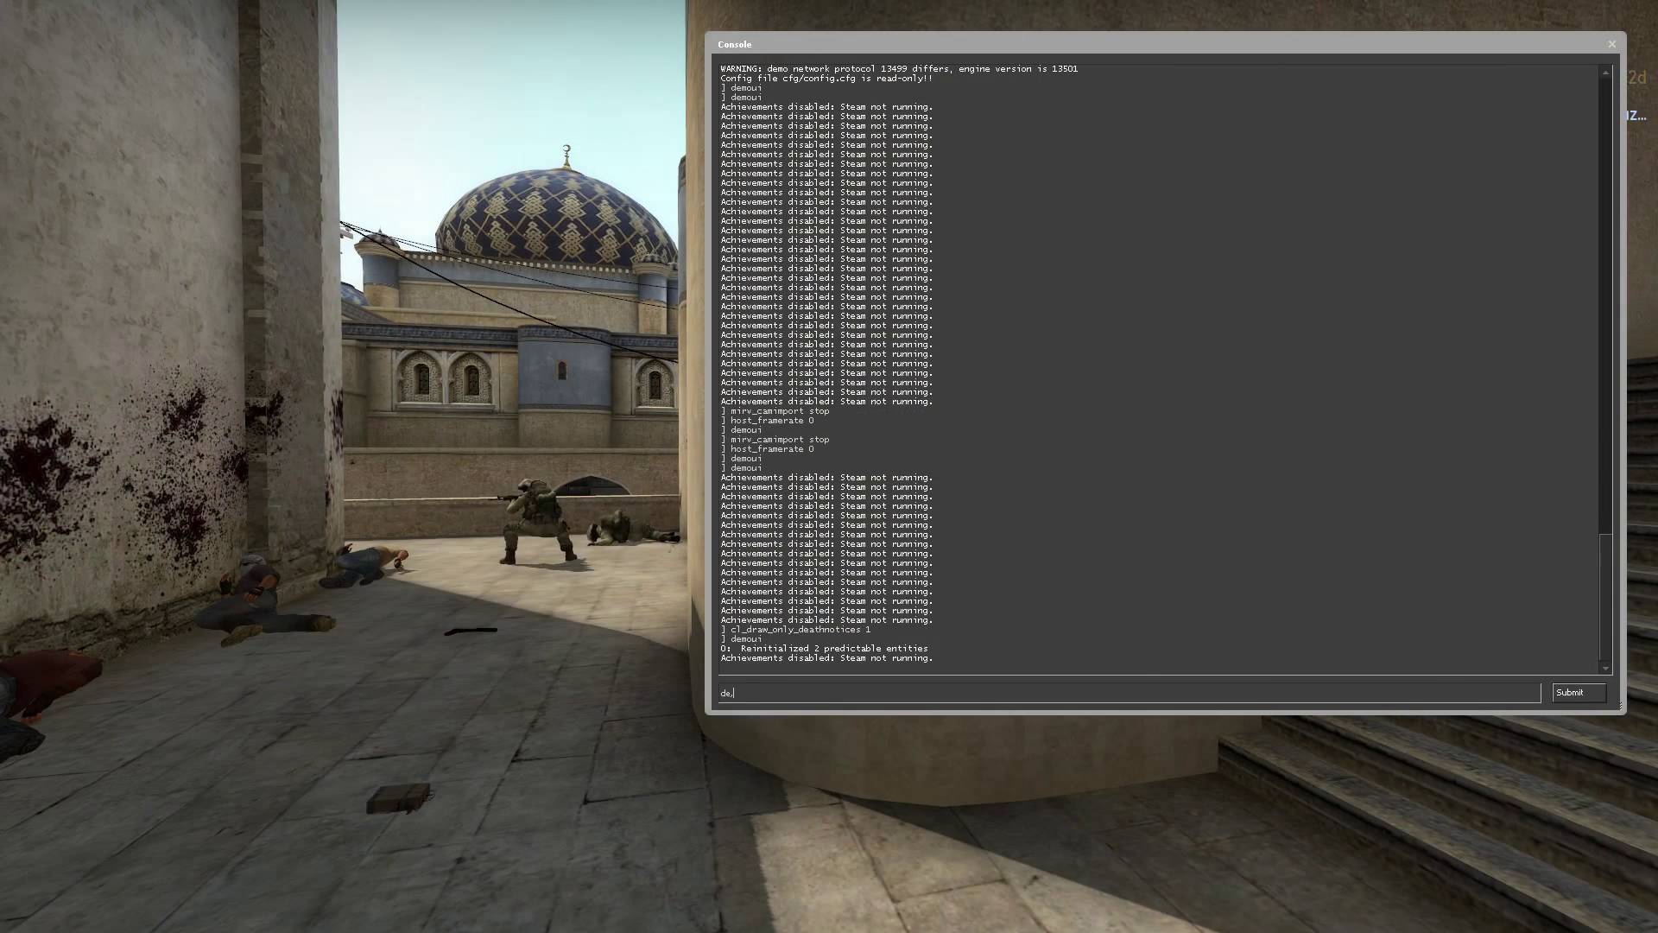
pyautogui.write('moui')
pyautogui.press('Return')
pyautogui.press('`')
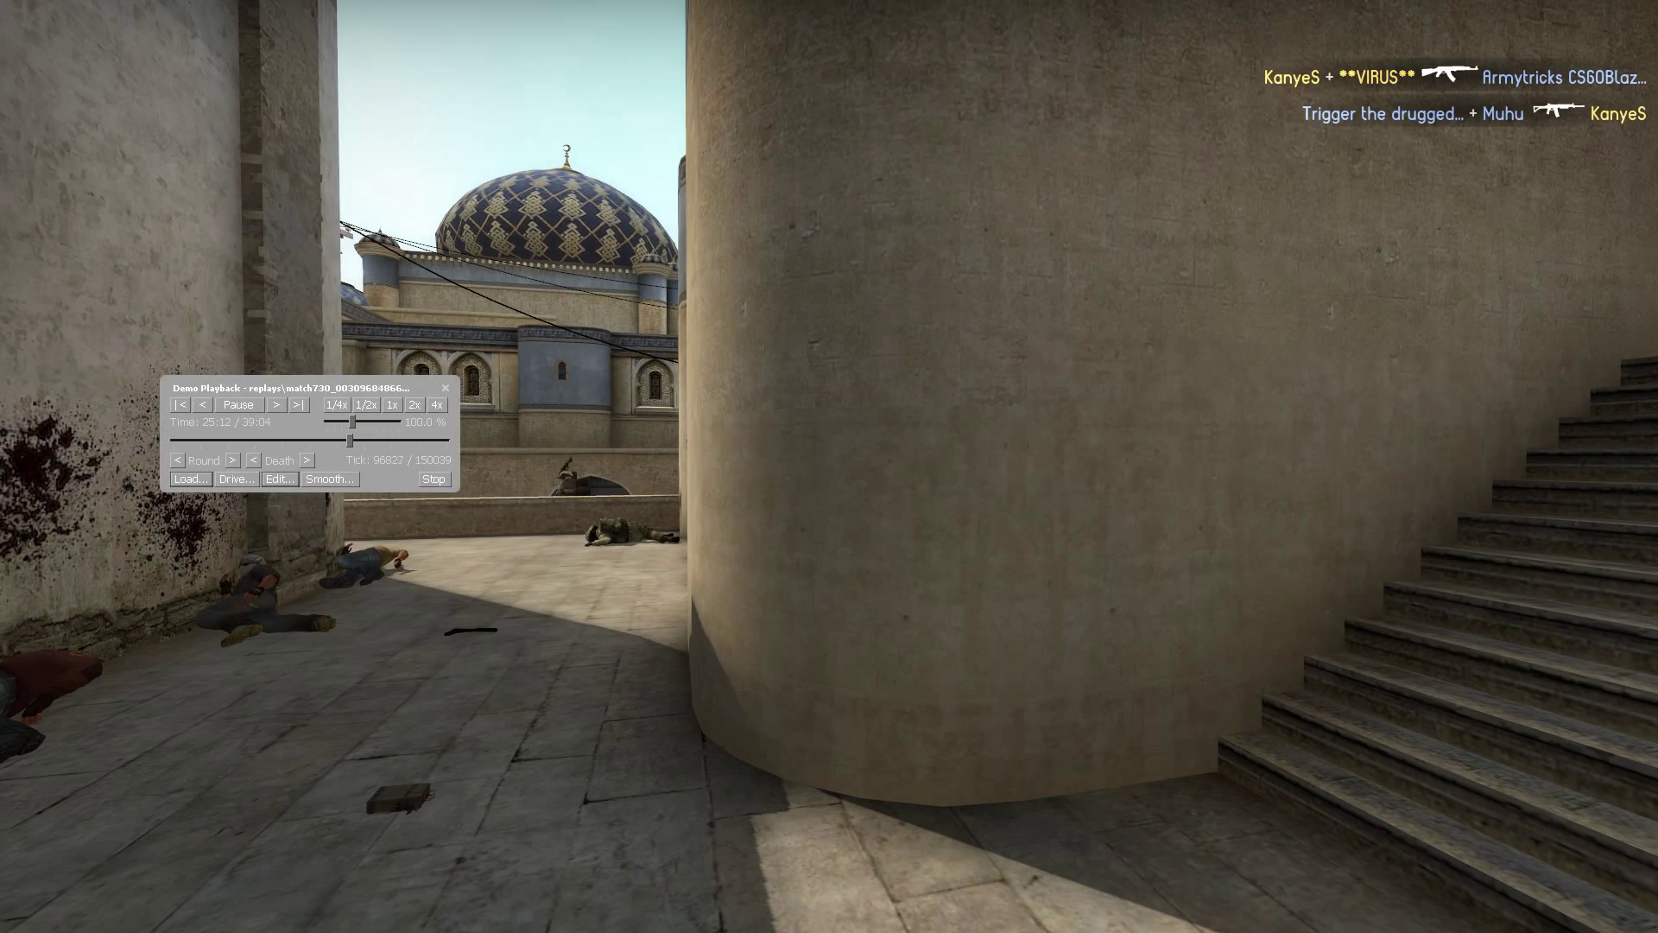
pyautogui.click(239, 405)
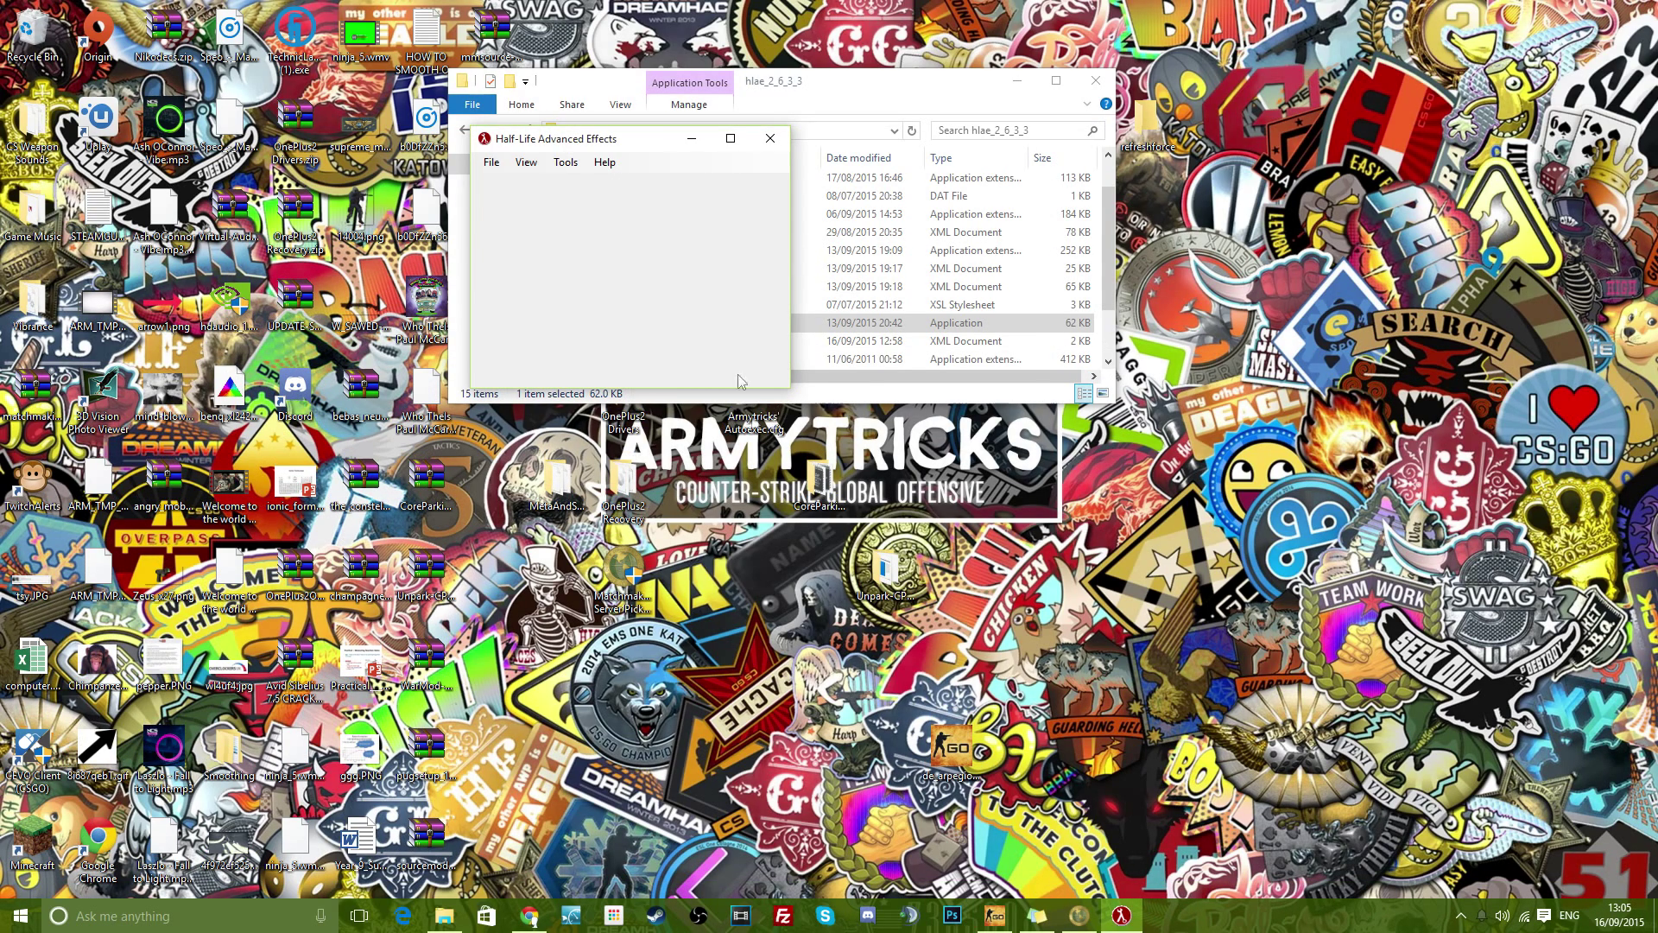
# Launch Smoofofer_v0.5b.jar from the Smoofofer_v0.5b folder
pyautogui.click(601, 130)
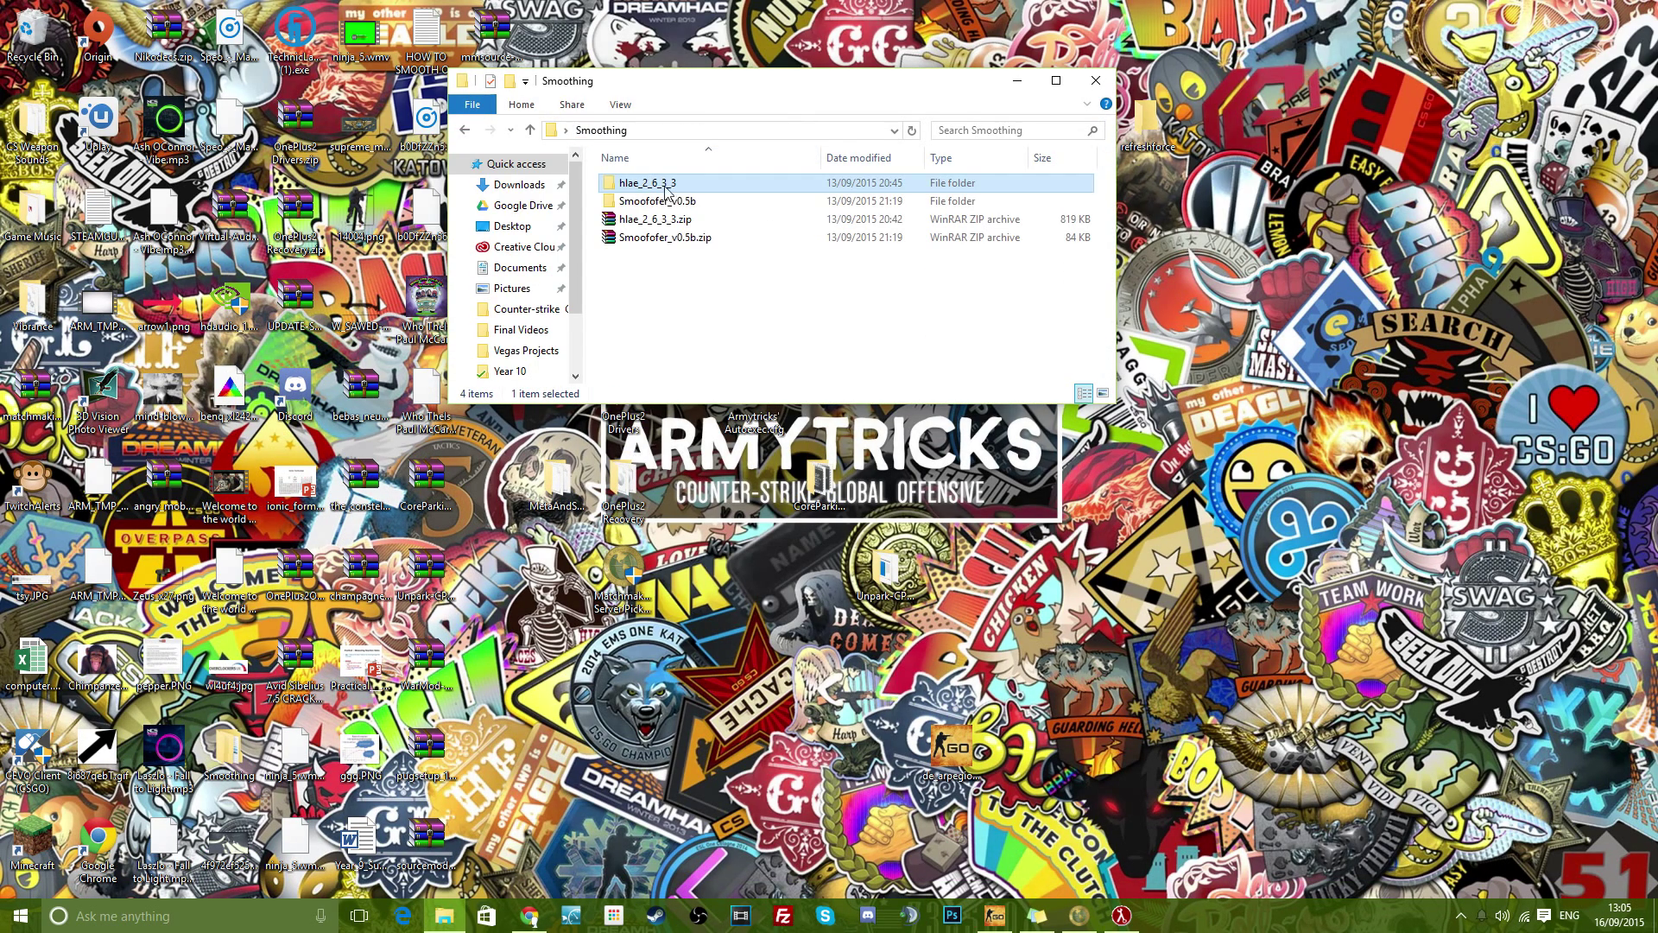
pyautogui.doubleClick(656, 197)
pyautogui.doubleClick(653, 186)
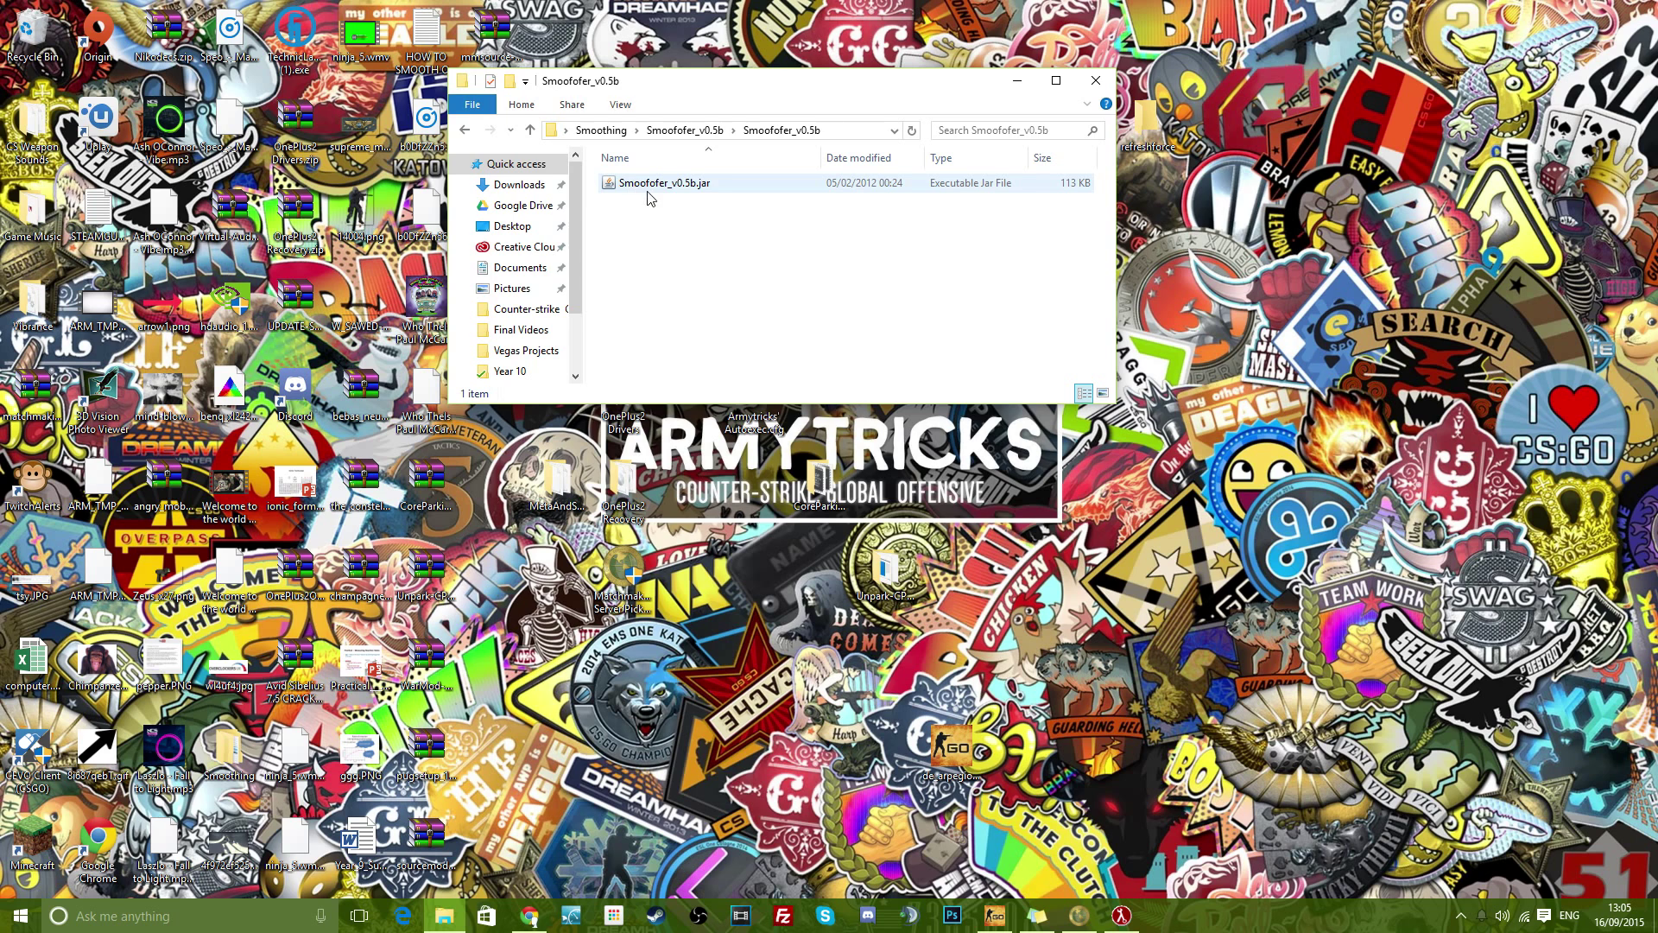
pyautogui.doubleClick(650, 187)
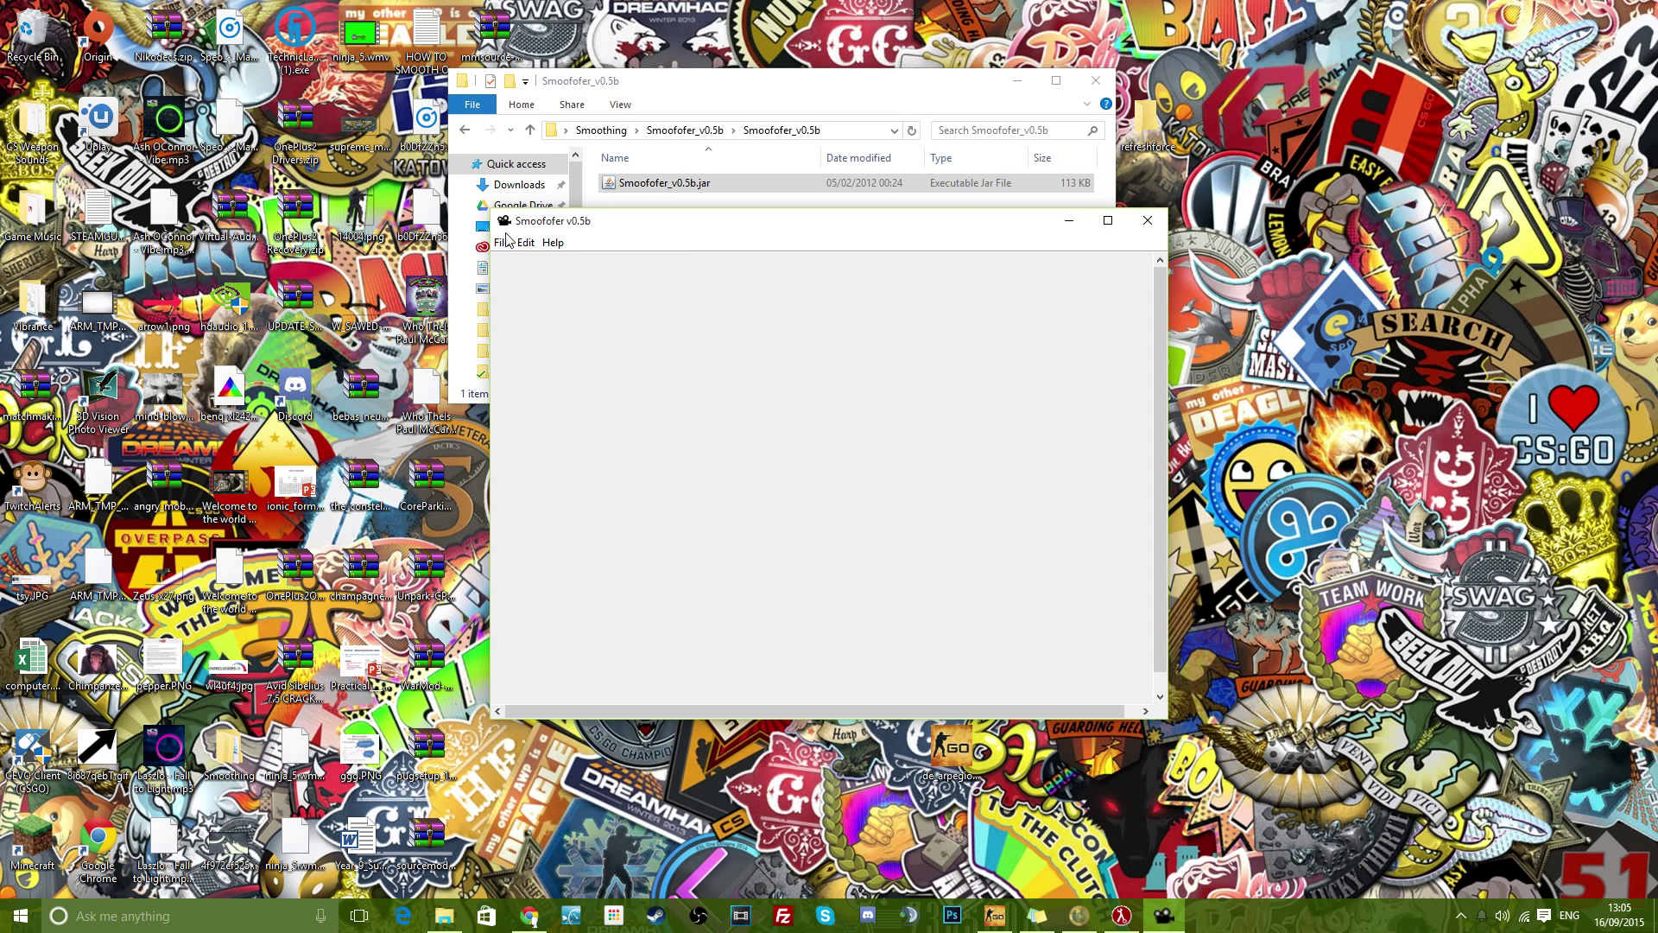
# Start a BVH import and browse to C:\Program Files (x86)\Steam\SteamApps\common\Counter-Strike Global Offensive
pyautogui.click(500, 247)
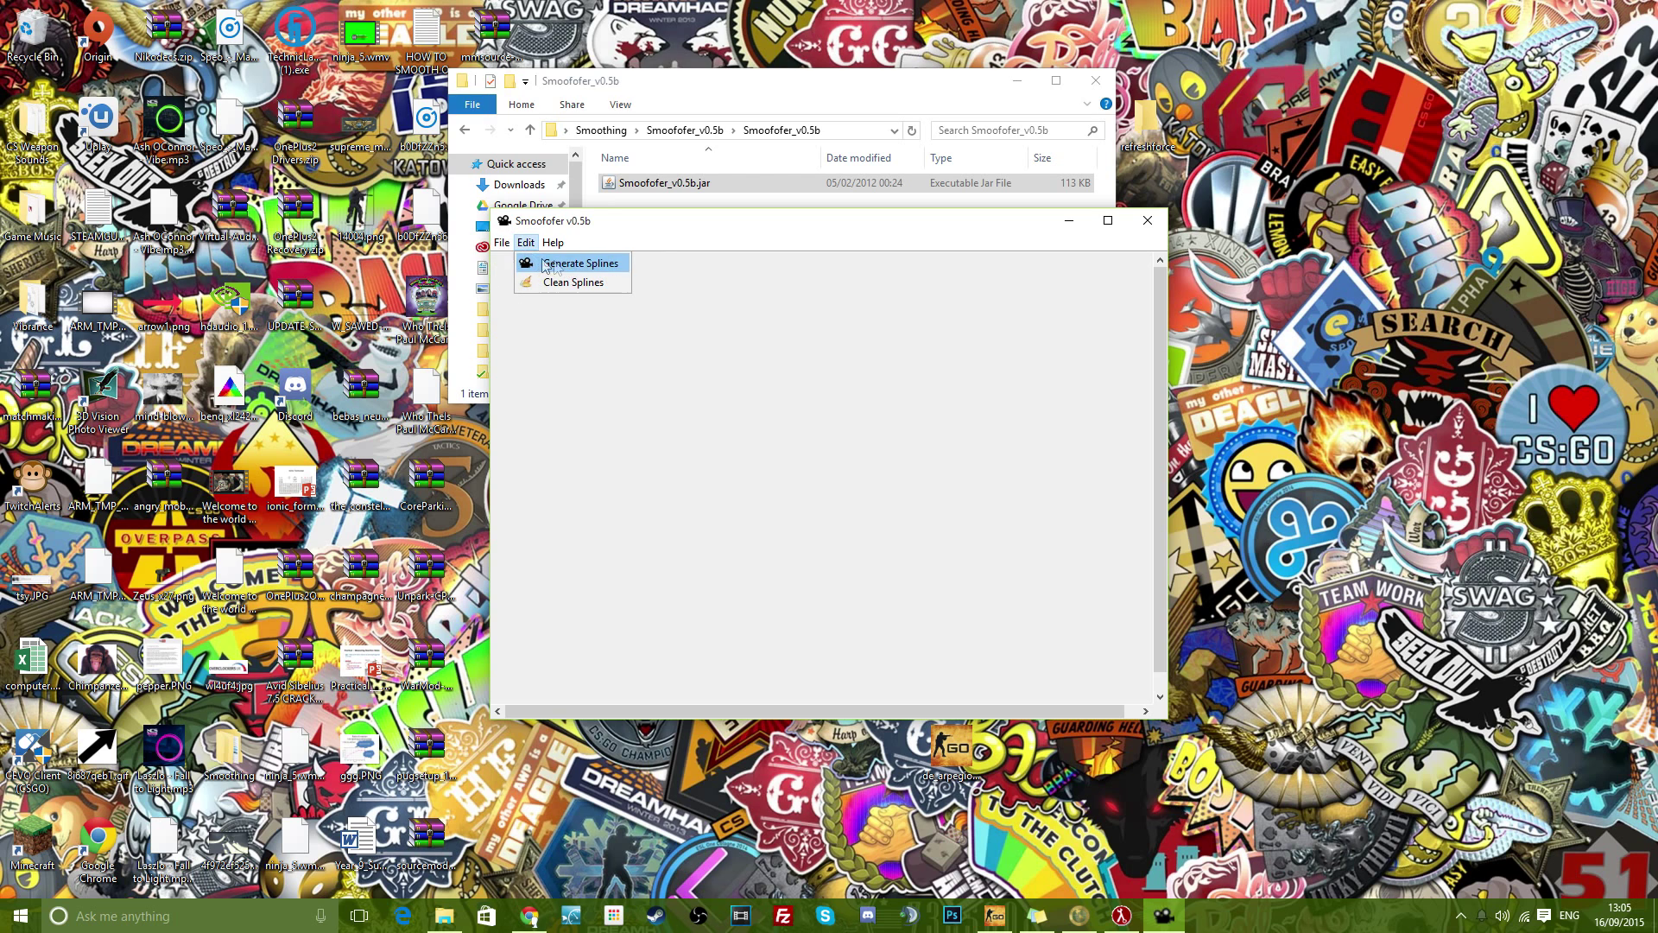
pyautogui.click(530, 264)
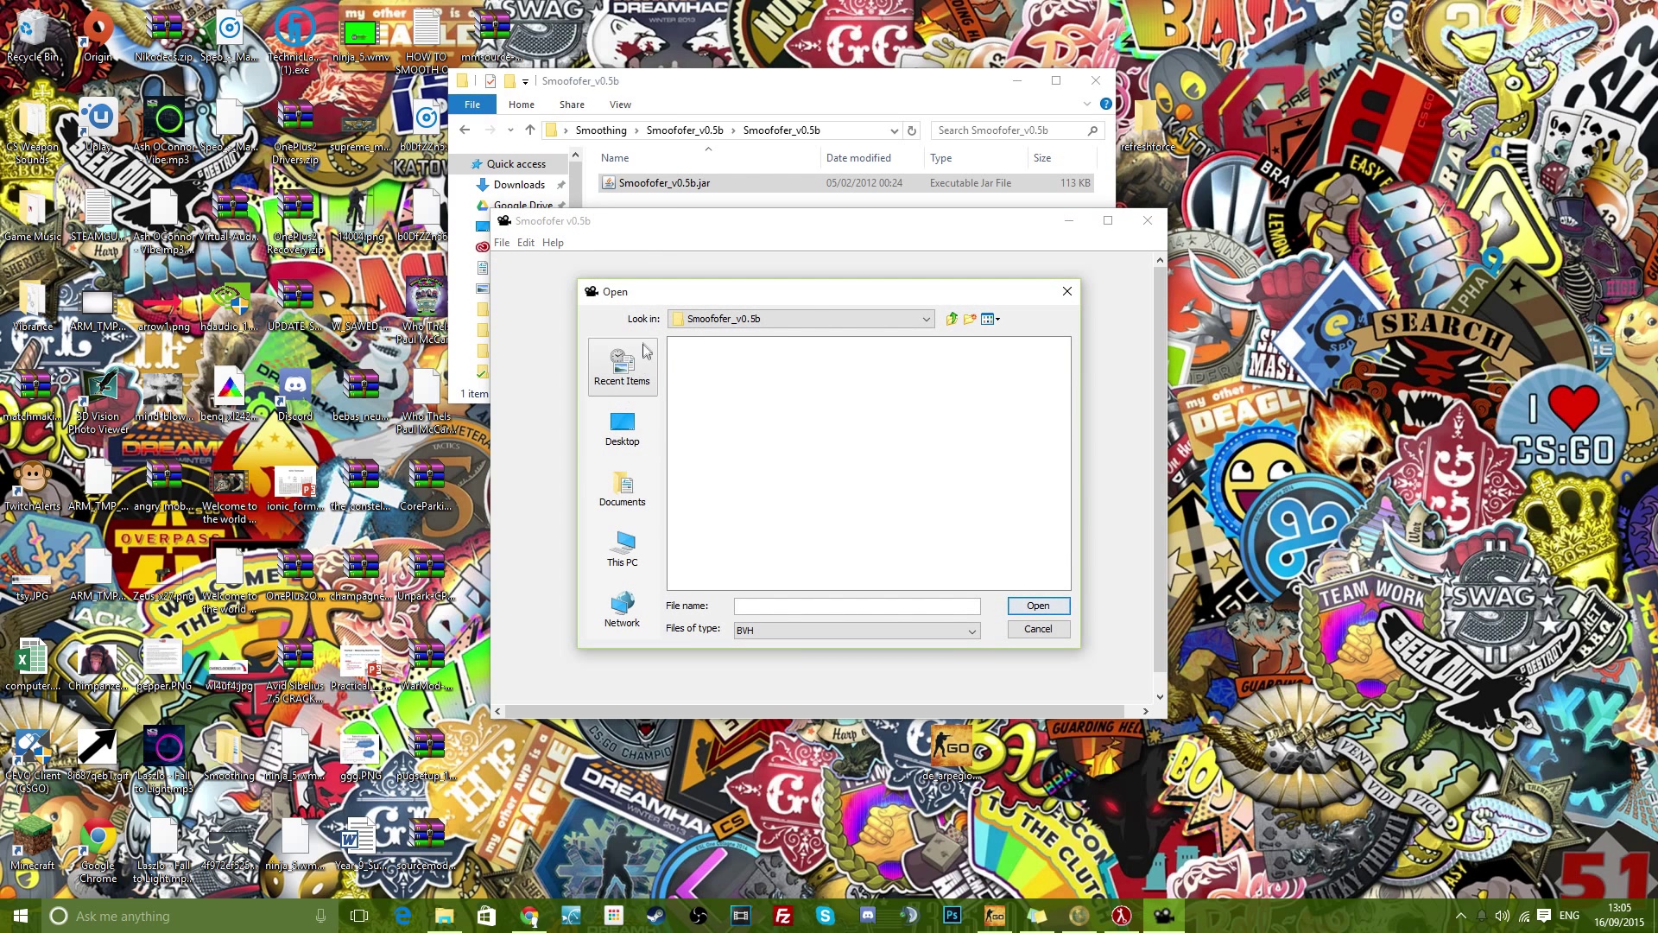
pyautogui.click(626, 529)
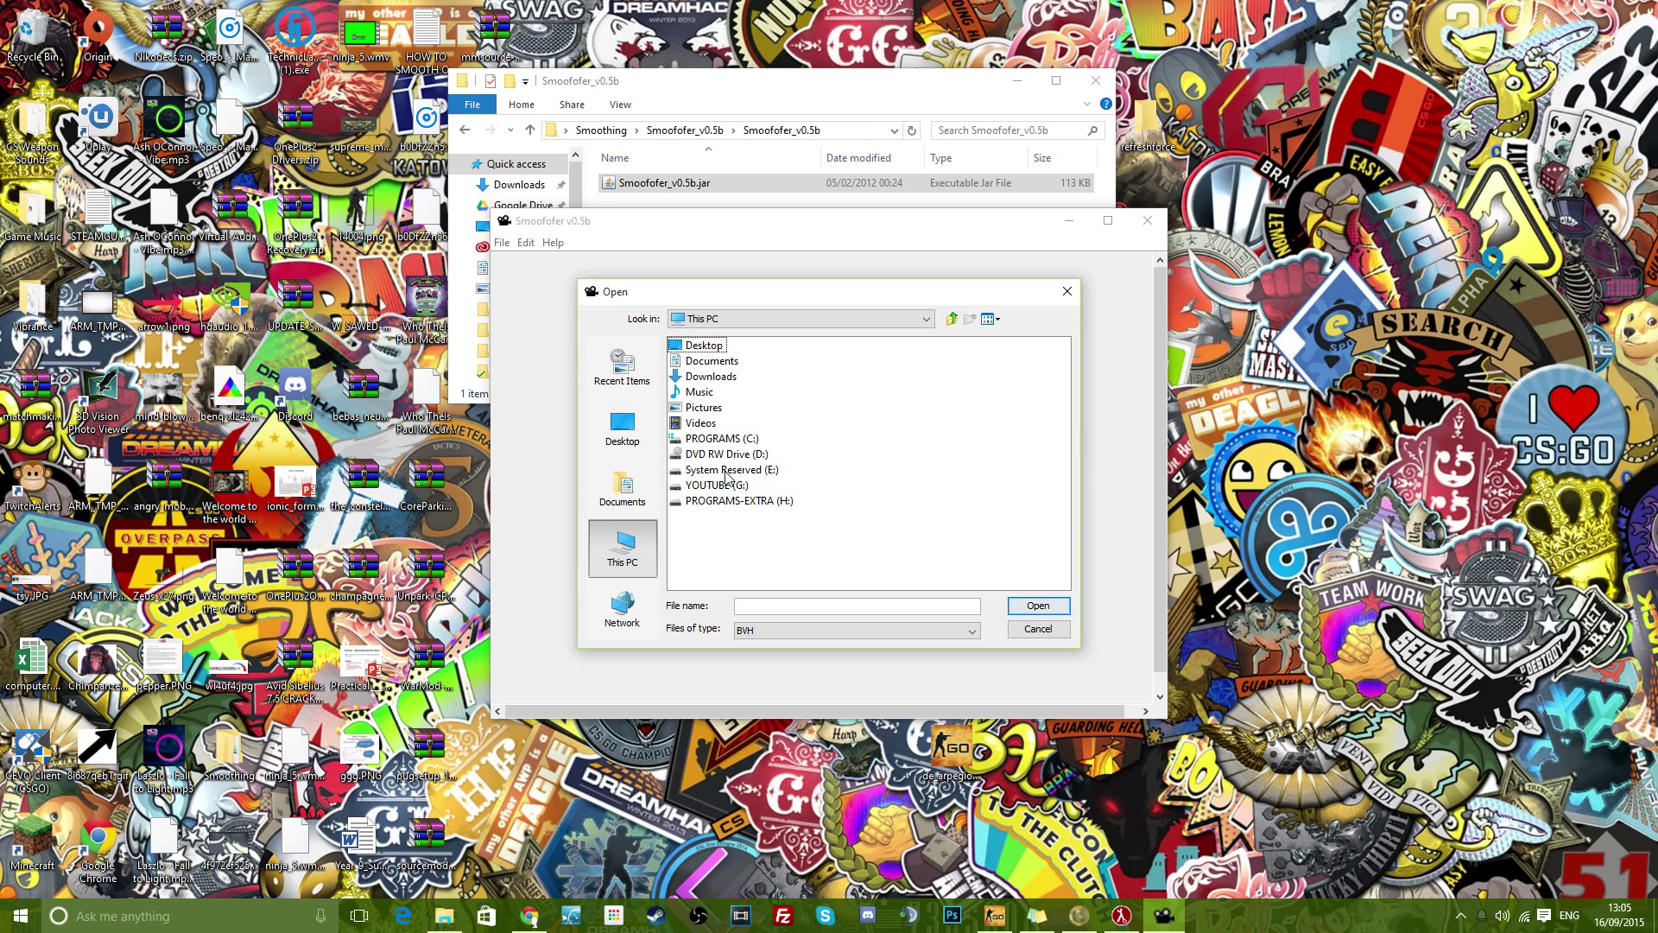
pyautogui.doubleClick(725, 440)
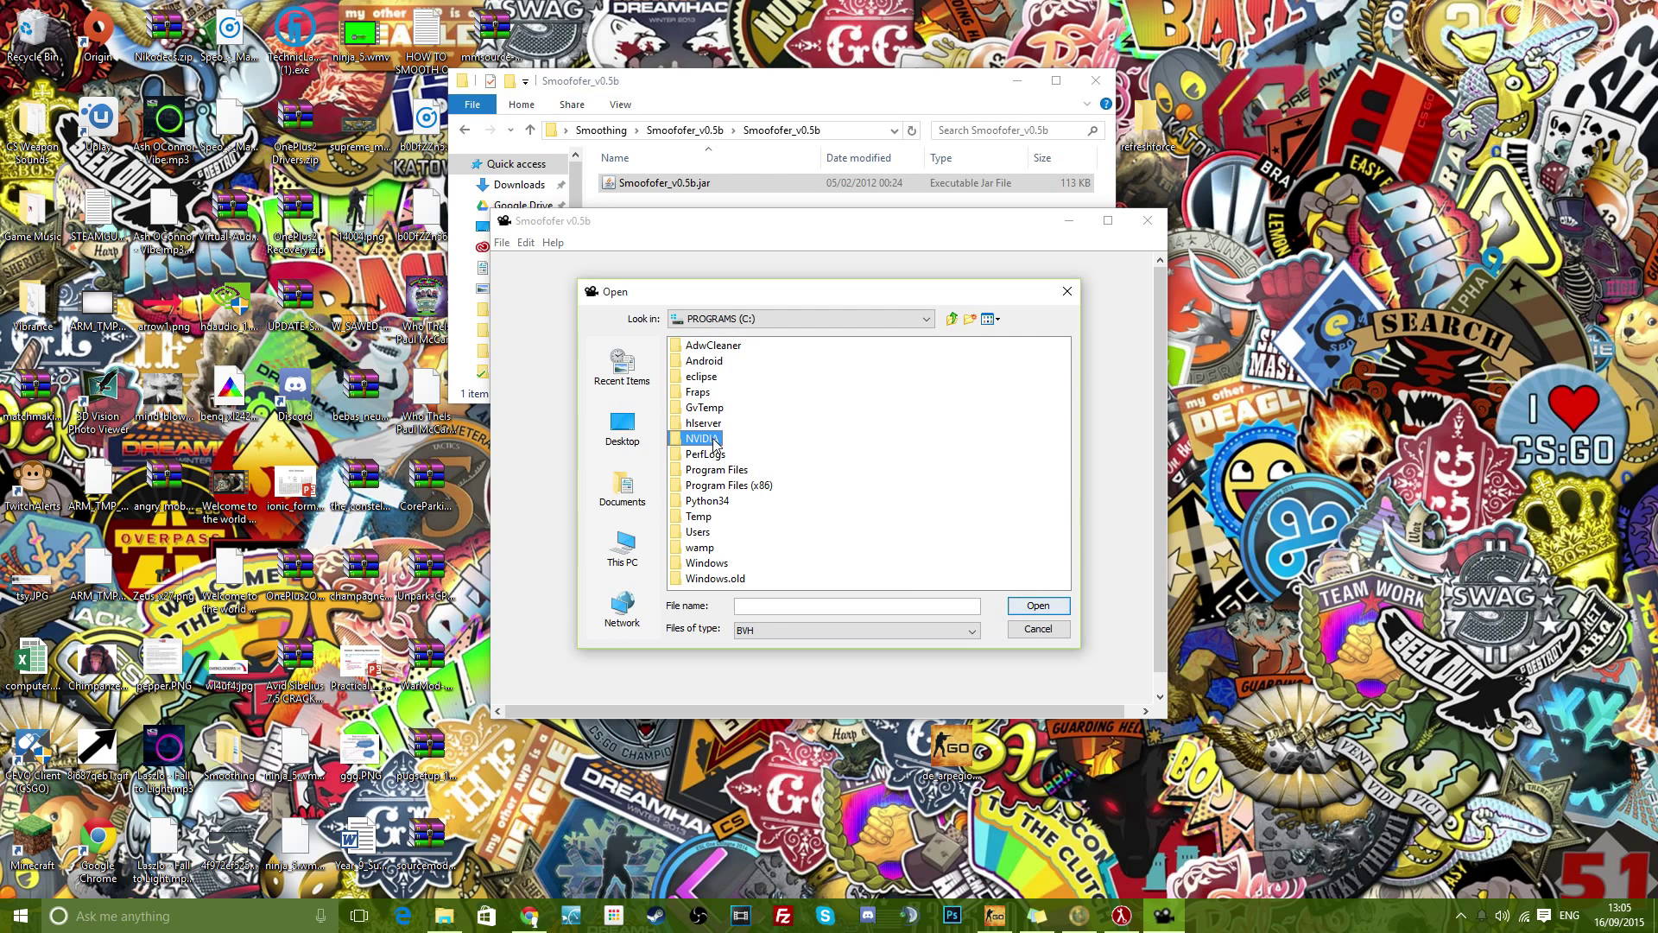
pyautogui.click(735, 486)
pyautogui.doubleClick(735, 486)
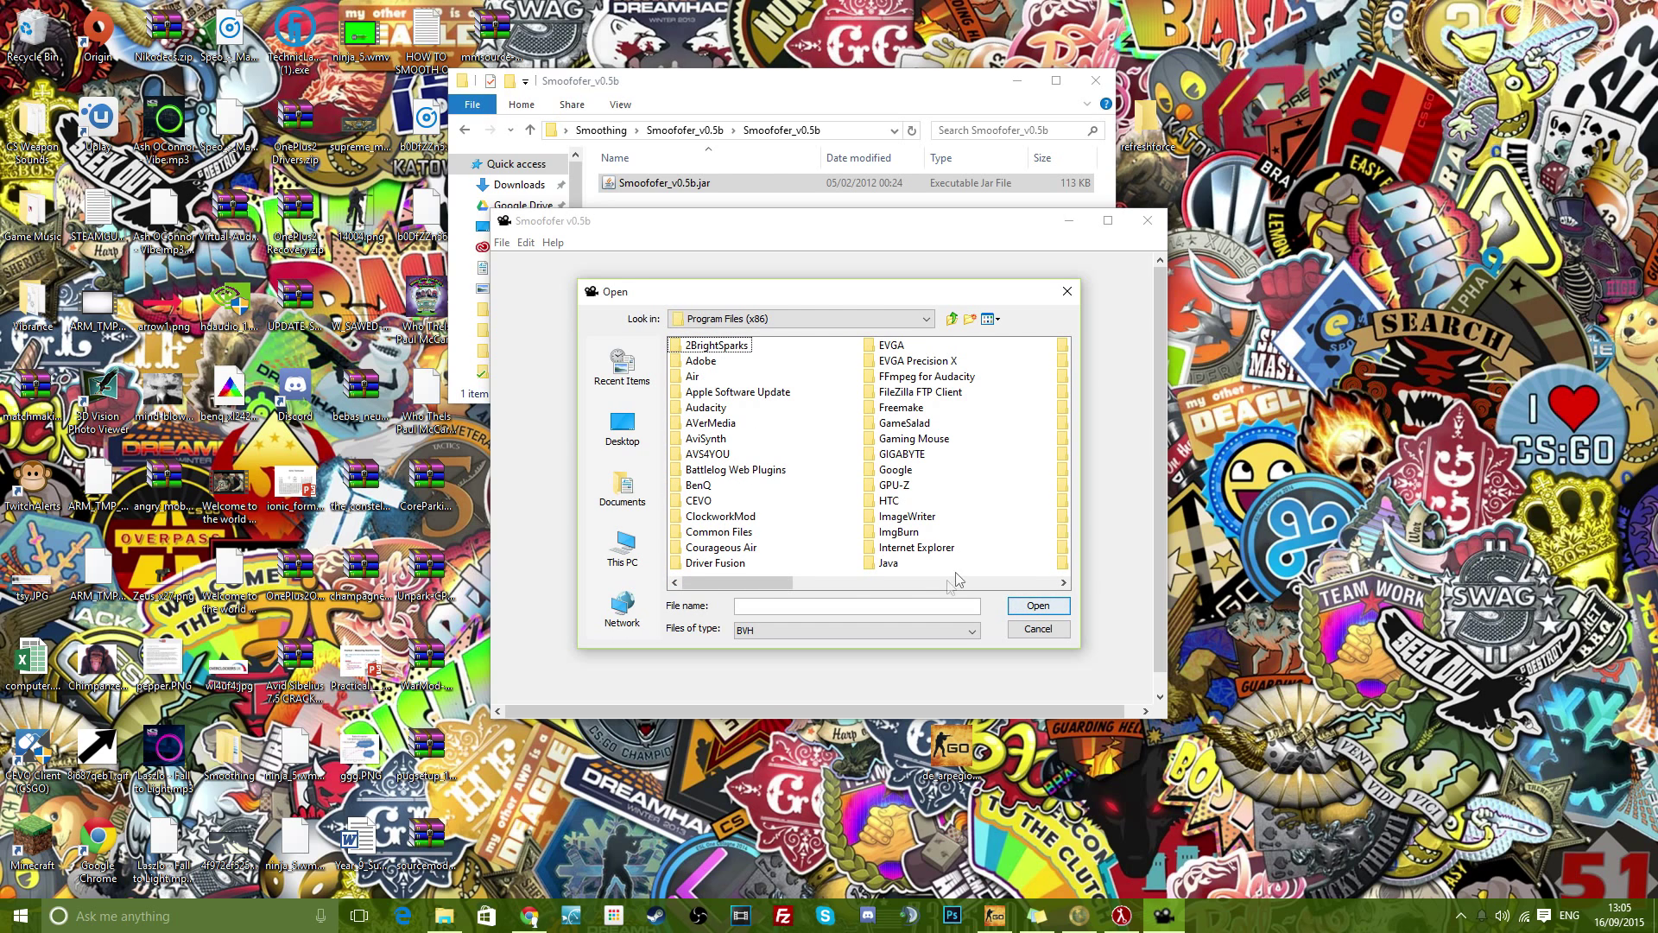
pyautogui.moveTo(713, 584); pyautogui.dragTo(934, 596)
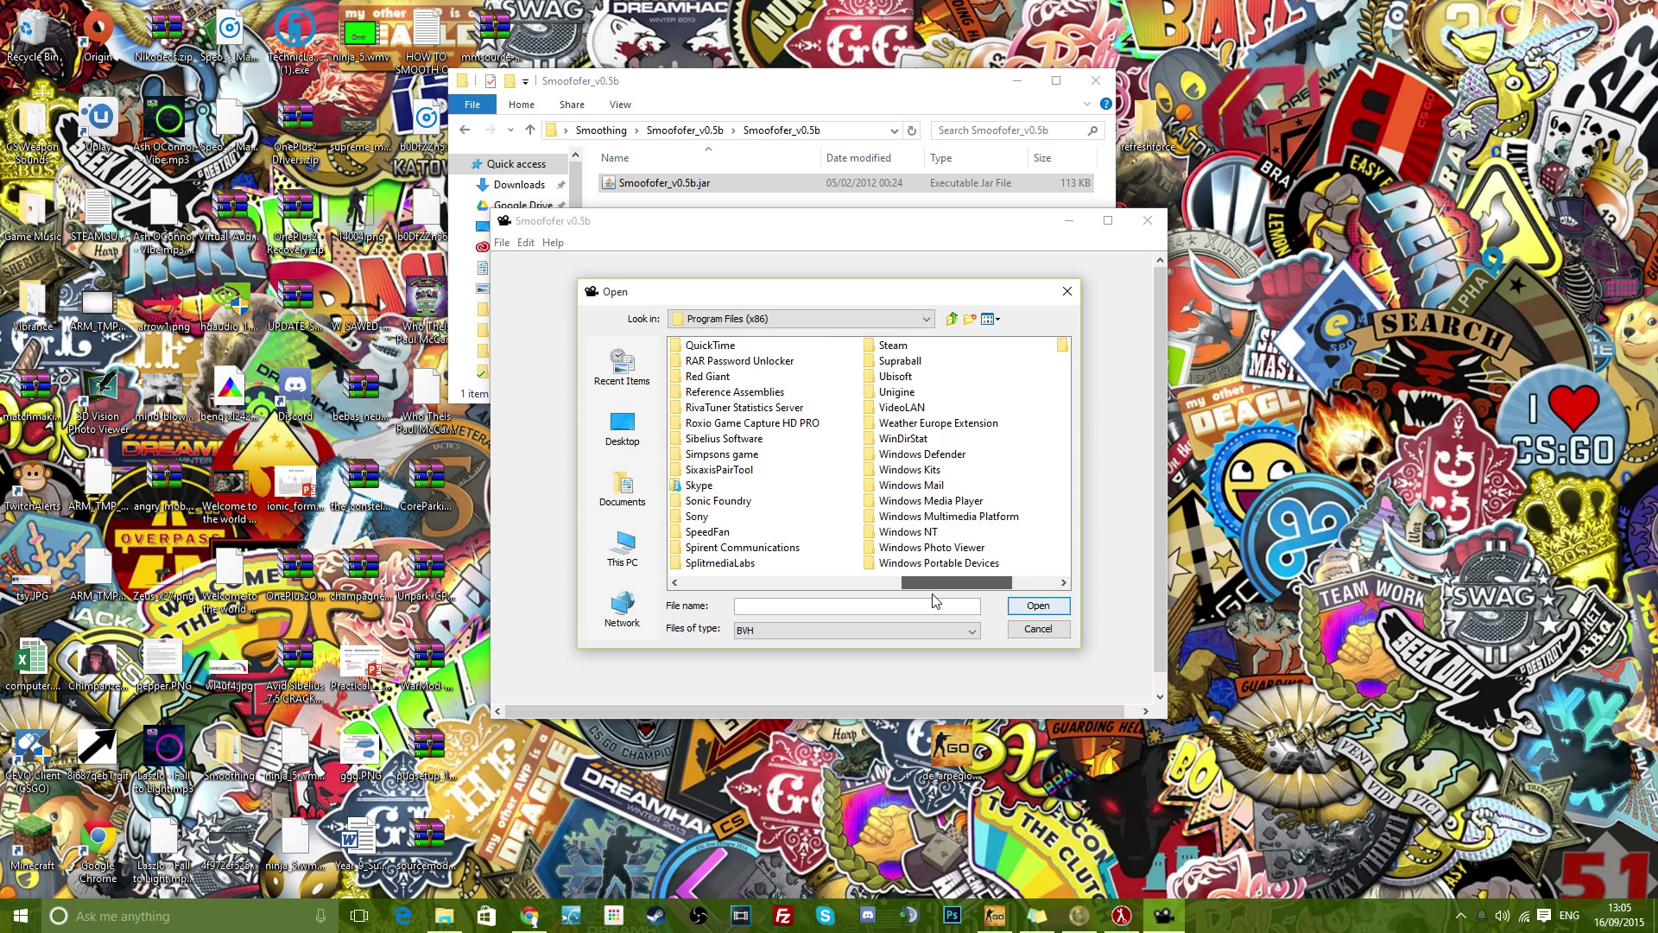
pyautogui.click(882, 348)
pyautogui.doubleClick(882, 352)
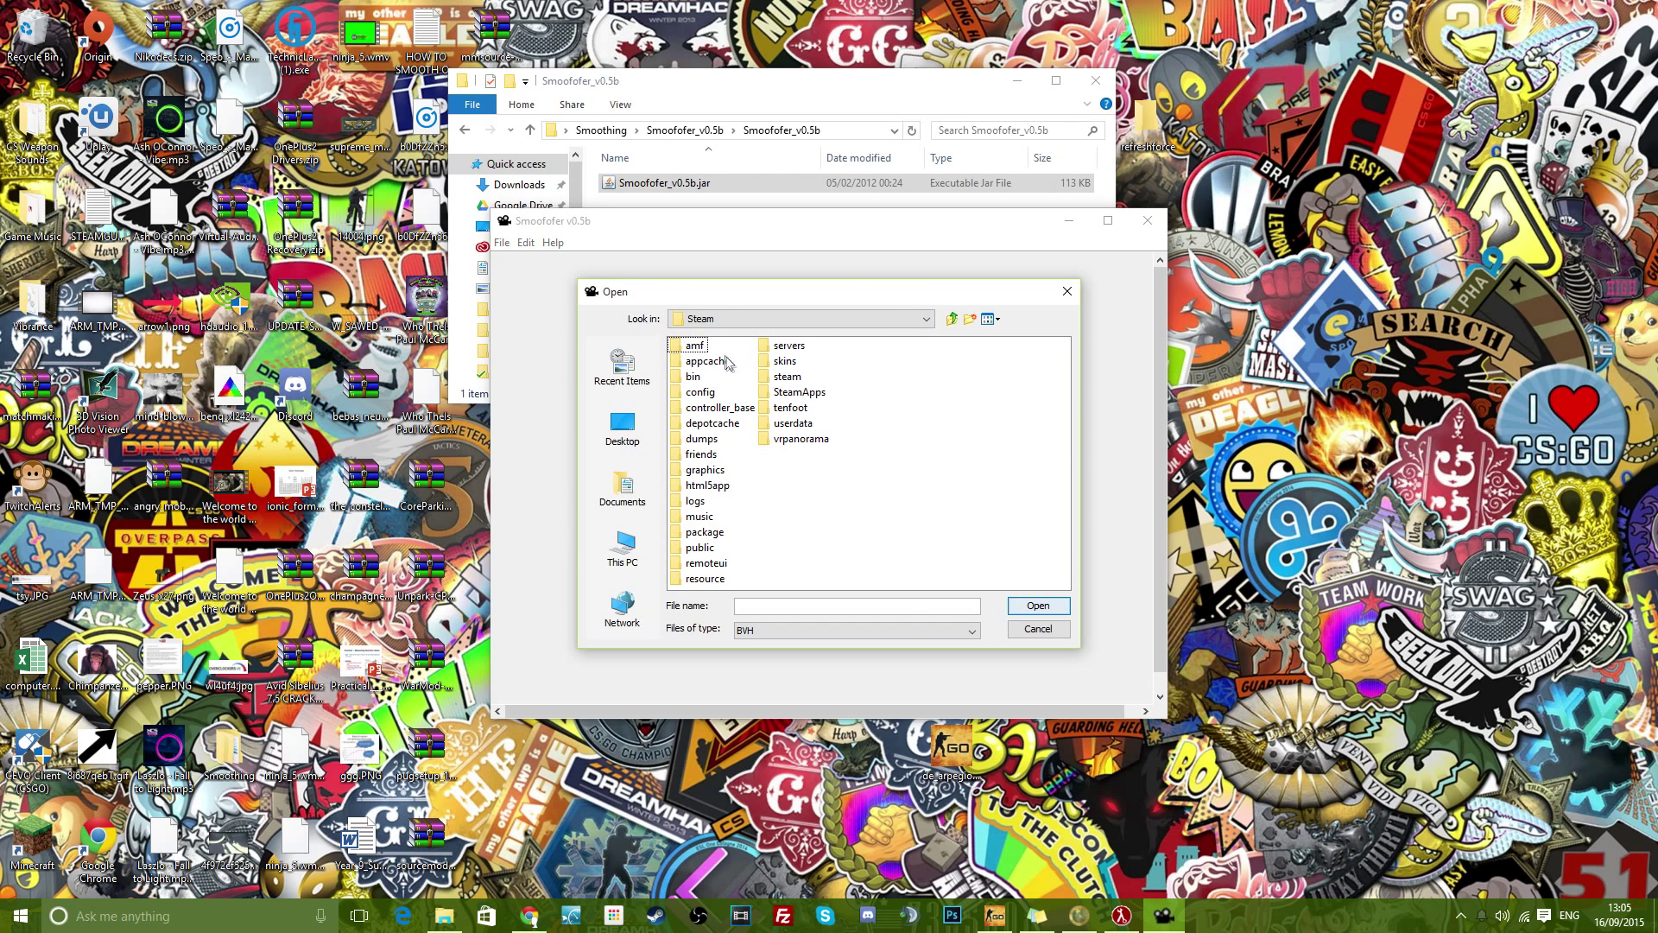
pyautogui.doubleClick(793, 396)
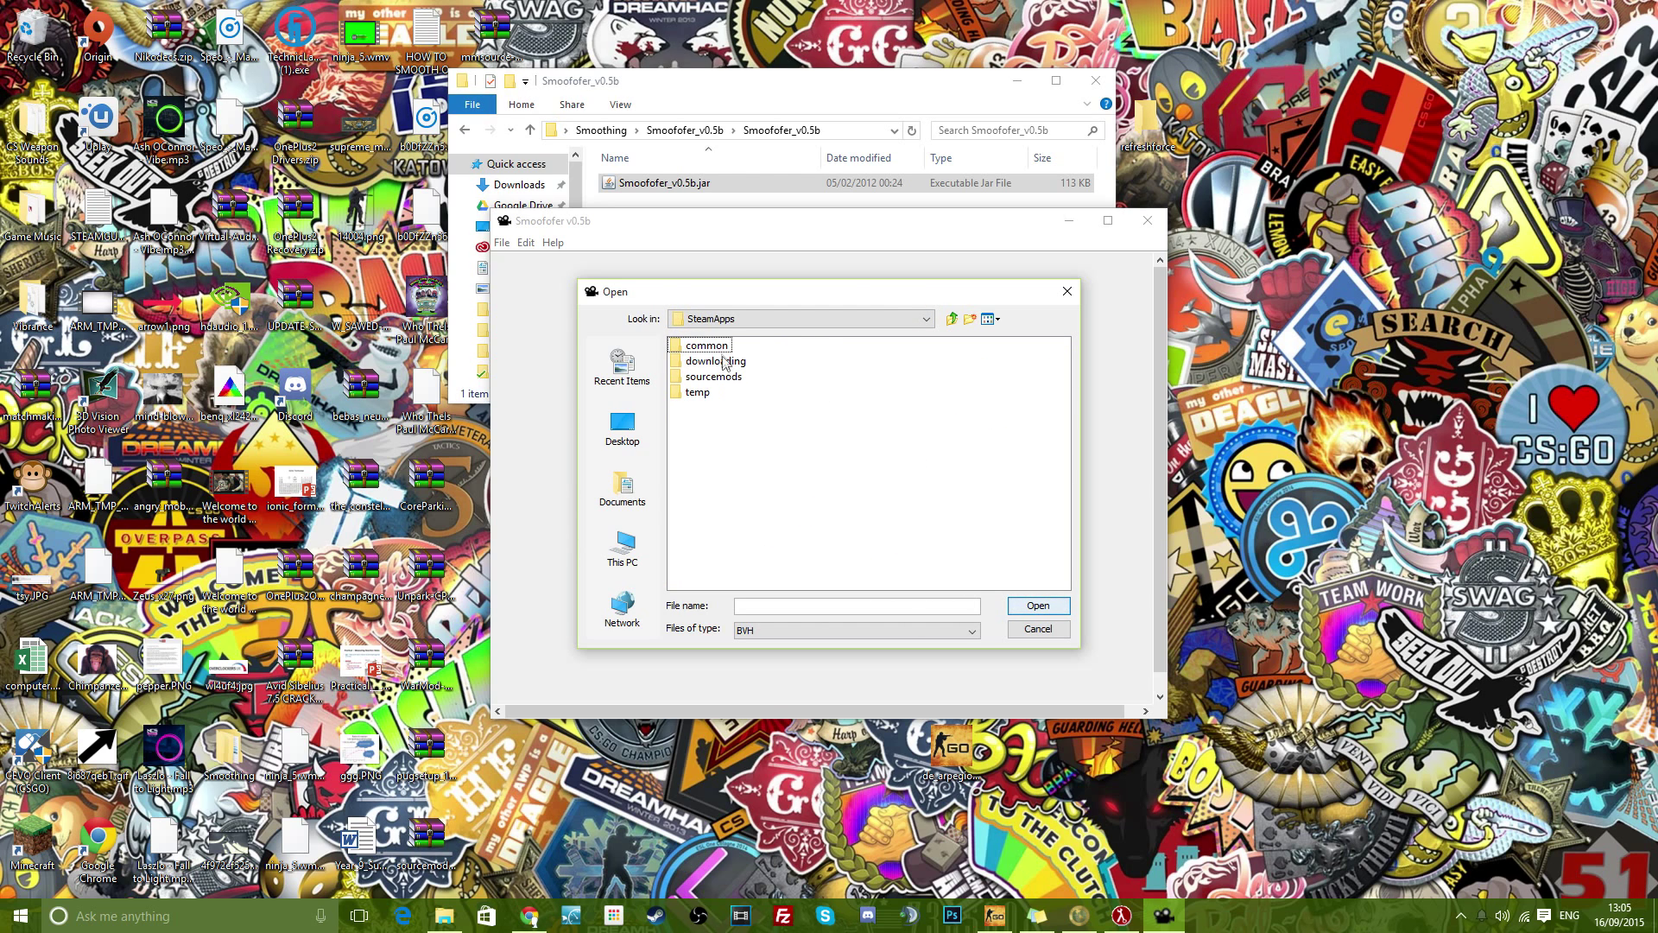
pyautogui.doubleClick(716, 349)
pyautogui.doubleClick(704, 347)
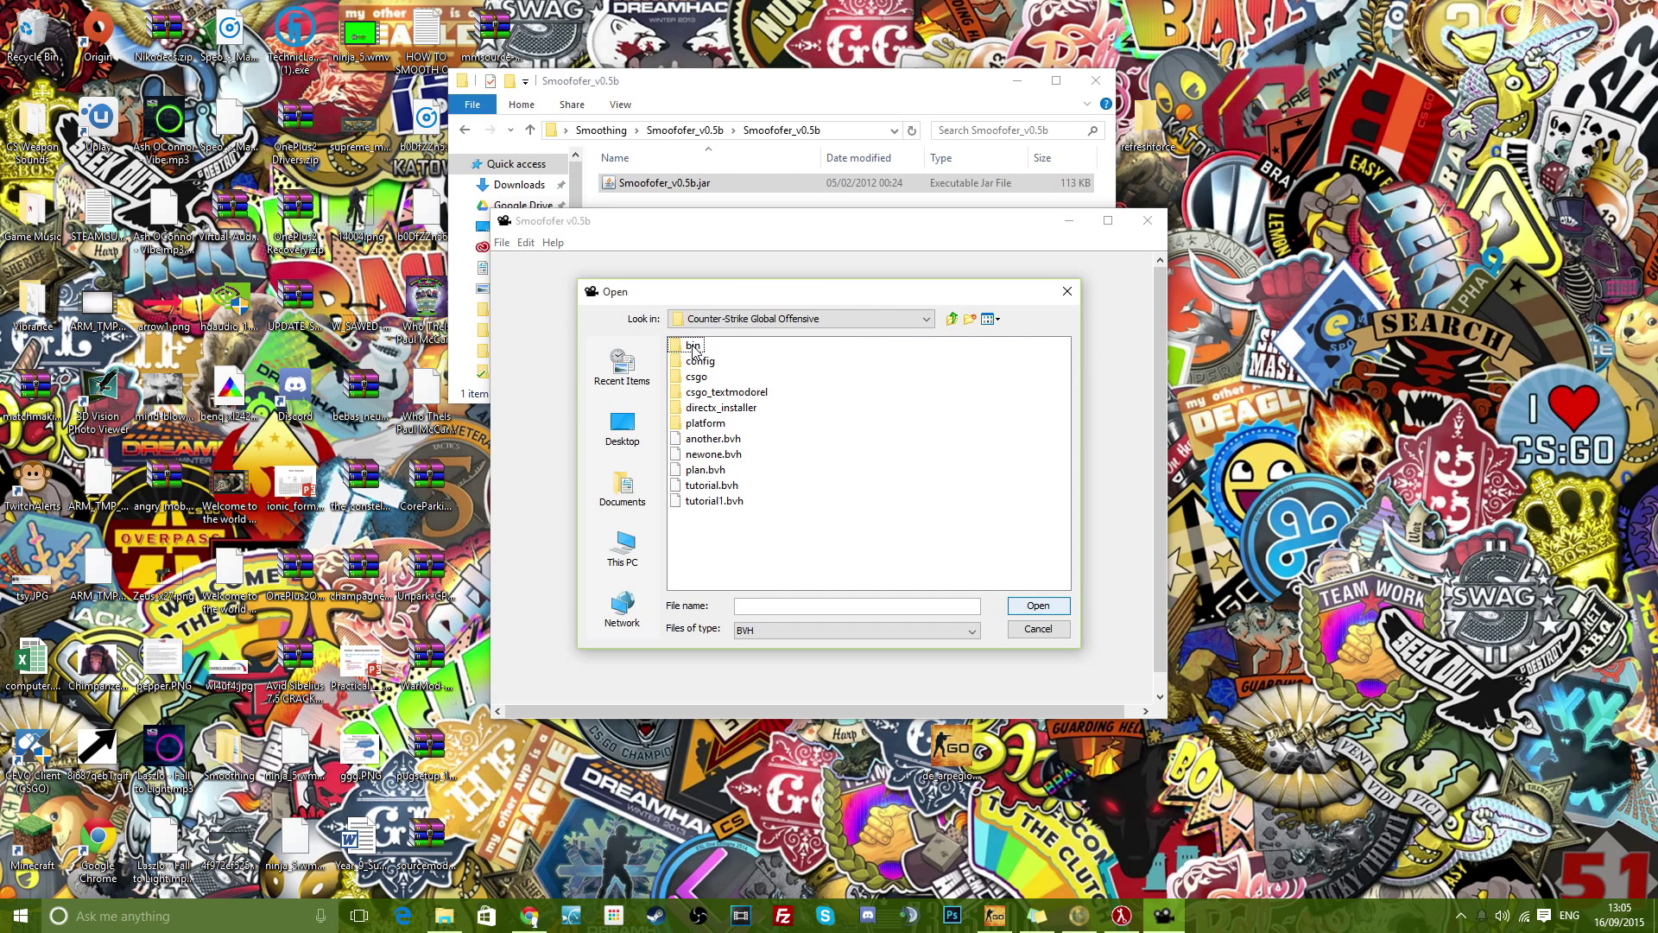
# Select tutorial1.bvh in the Counter-Strike Global Offensive folder and load it
pyautogui.click(715, 502)
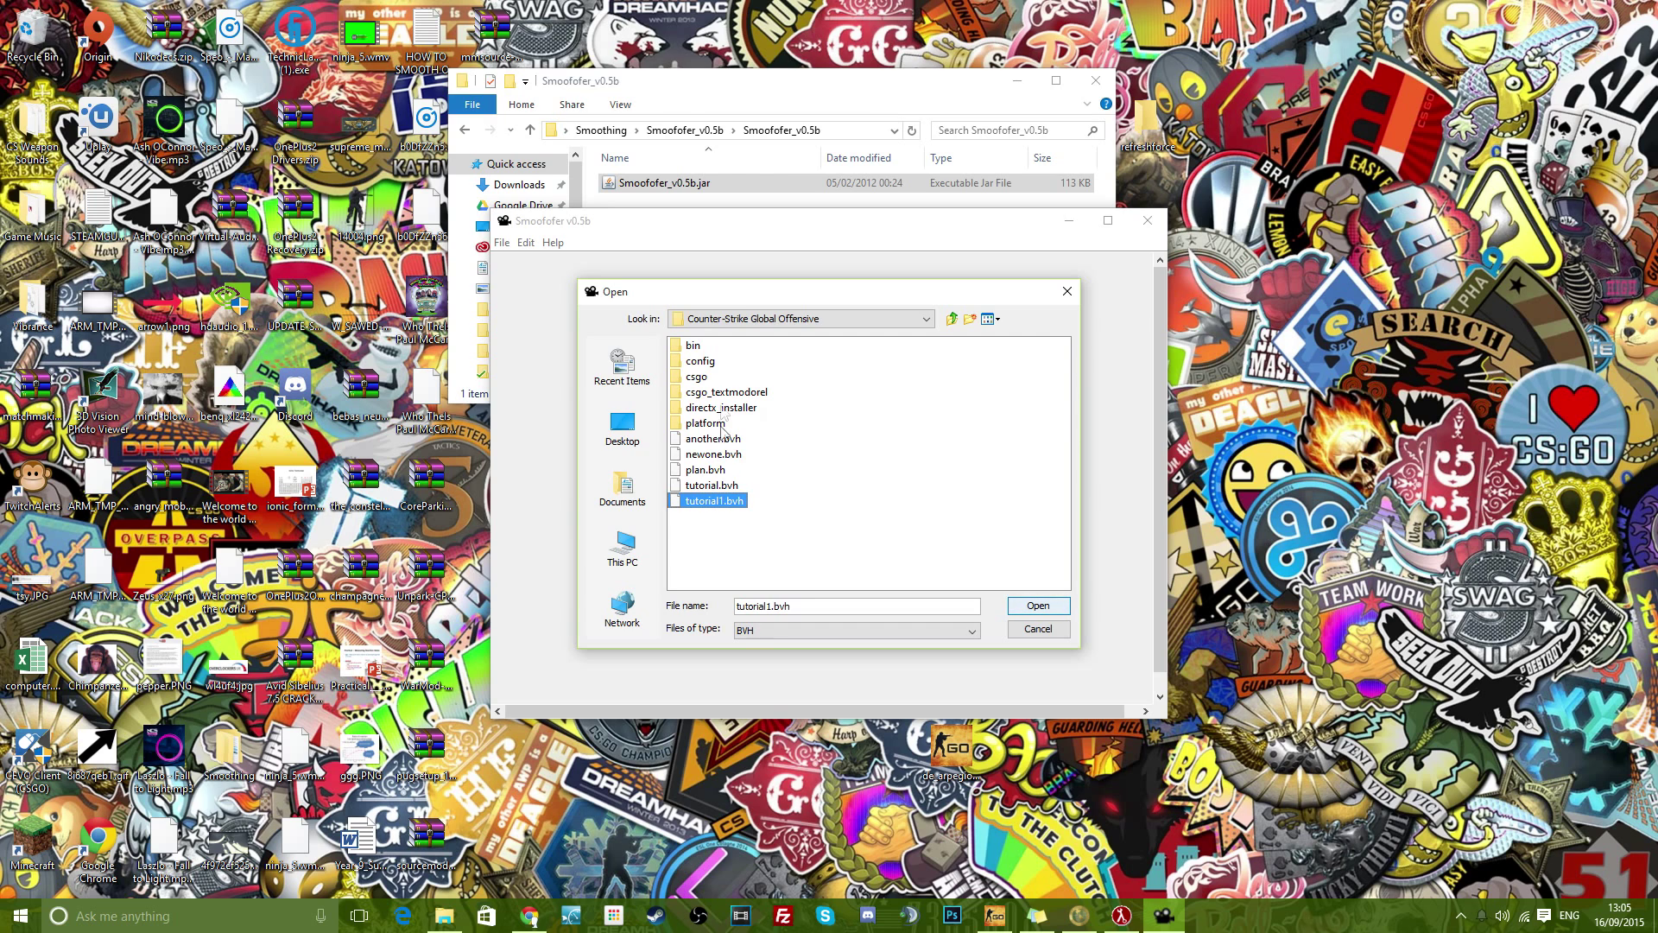
pyautogui.doubleClick(701, 379)
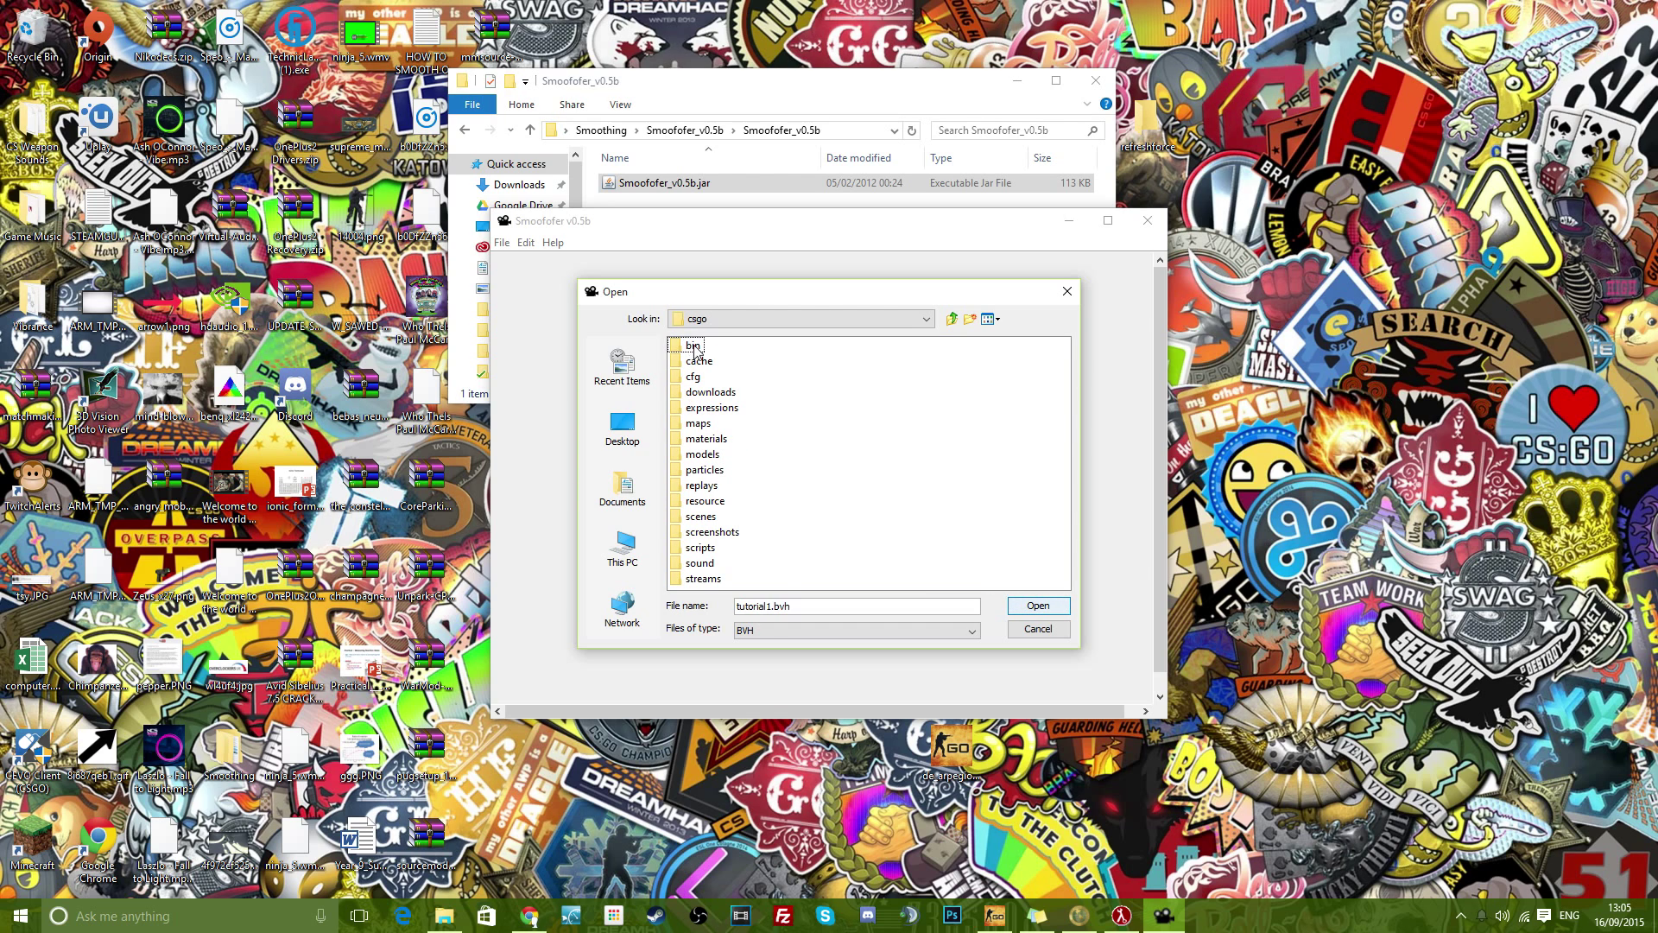
pyautogui.click(950, 324)
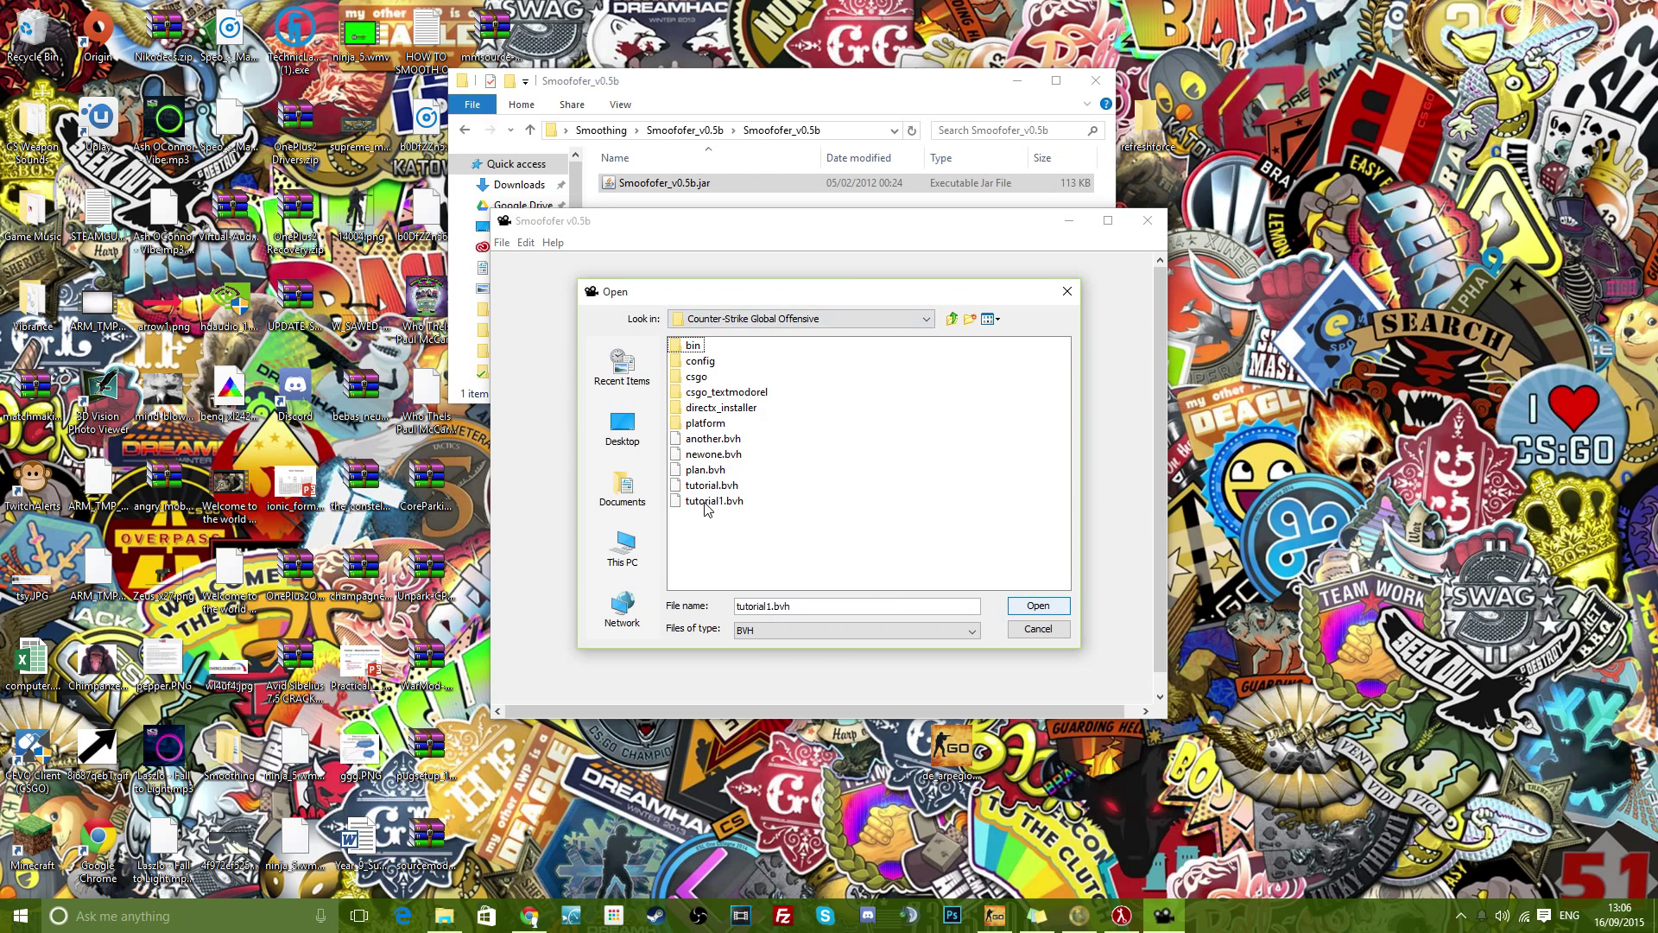
pyautogui.click(705, 501)
pyautogui.click(699, 501)
pyautogui.click(1049, 611)
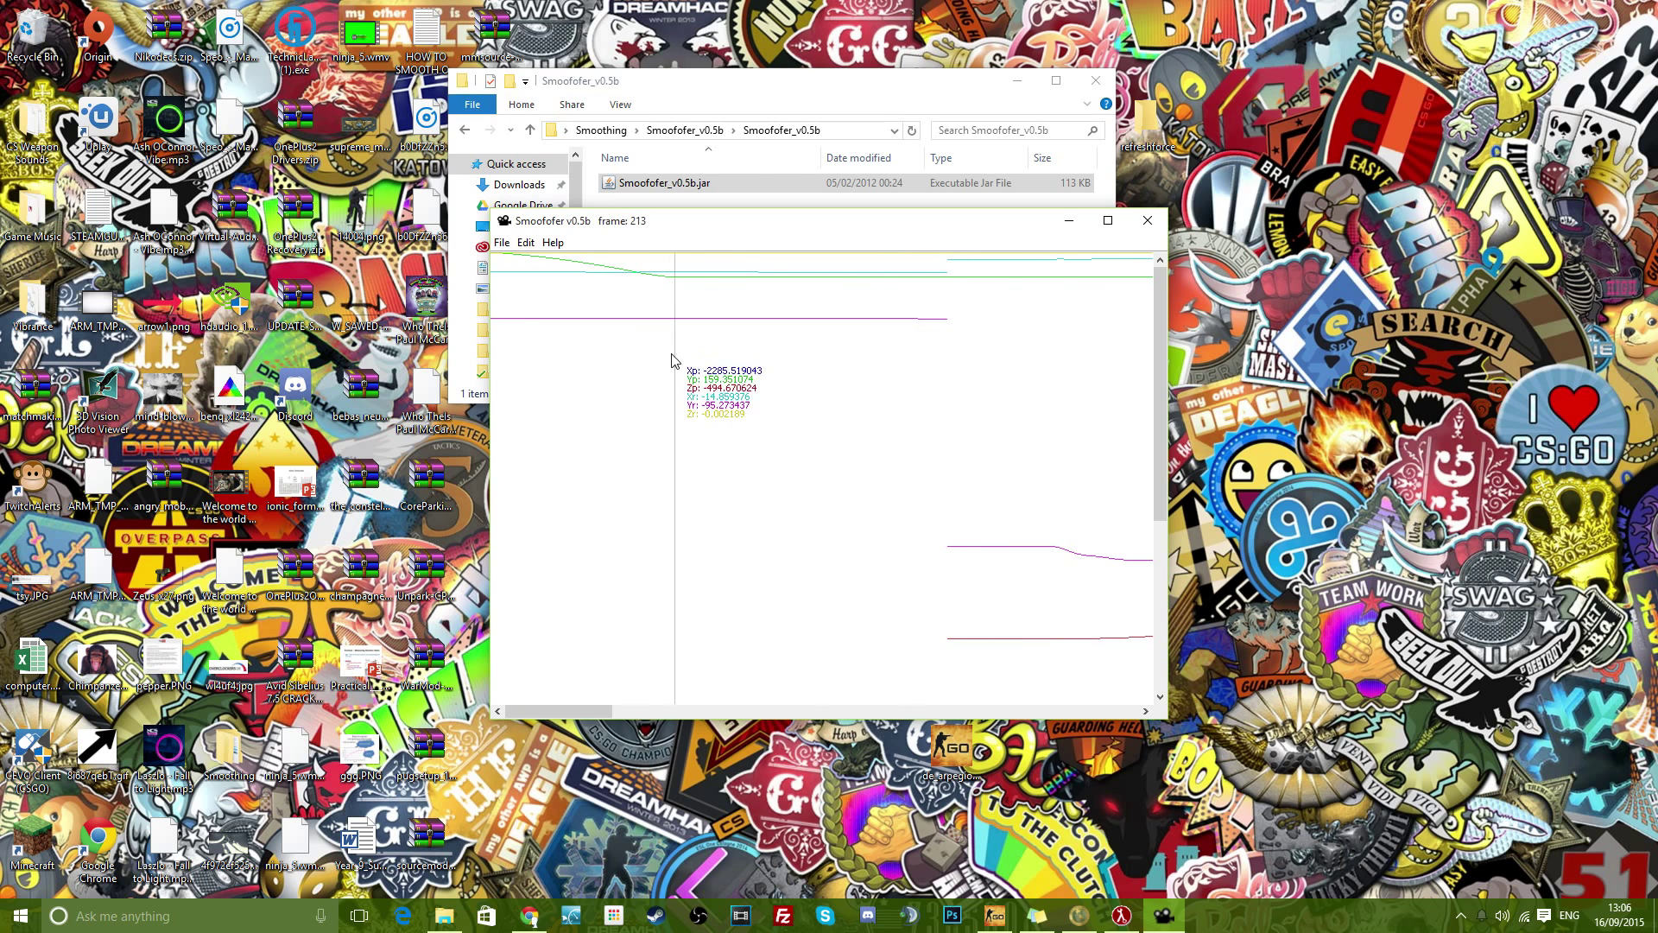
# Add key frames at several points along the curves, starting around frame 219
pyautogui.moveTo(552, 711)
pyautogui.mouseDown()
pyautogui.moveTo(581, 725)
pyautogui.moveTo(538, 724)
pyautogui.mouseUp()
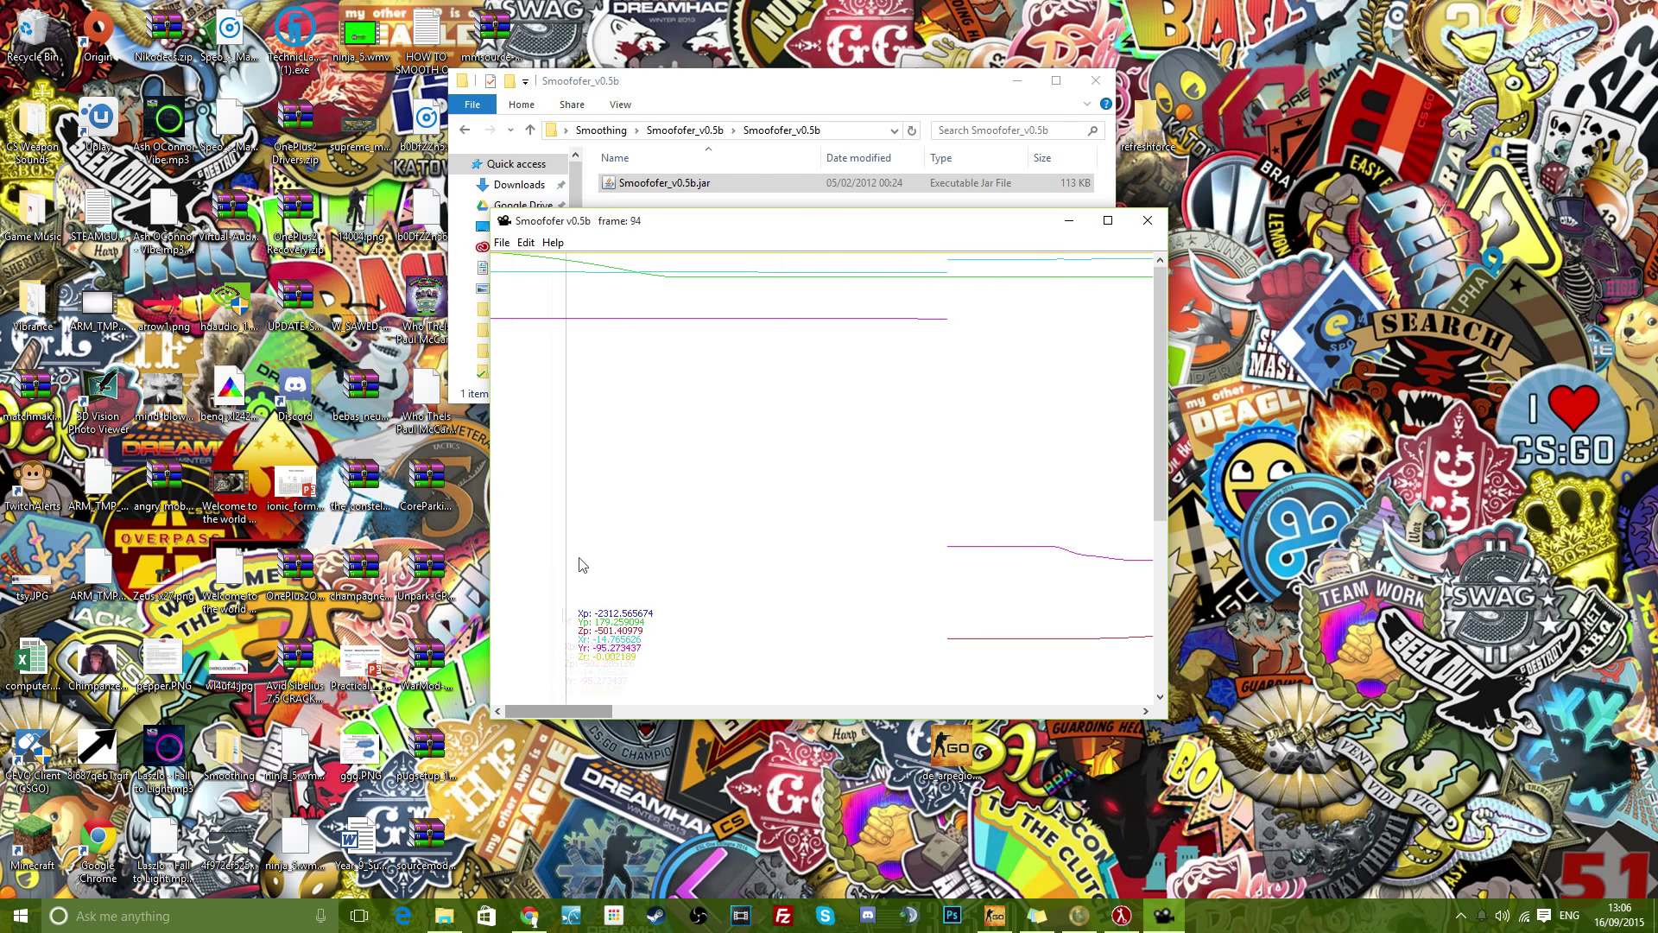
pyautogui.rightClick(496, 308)
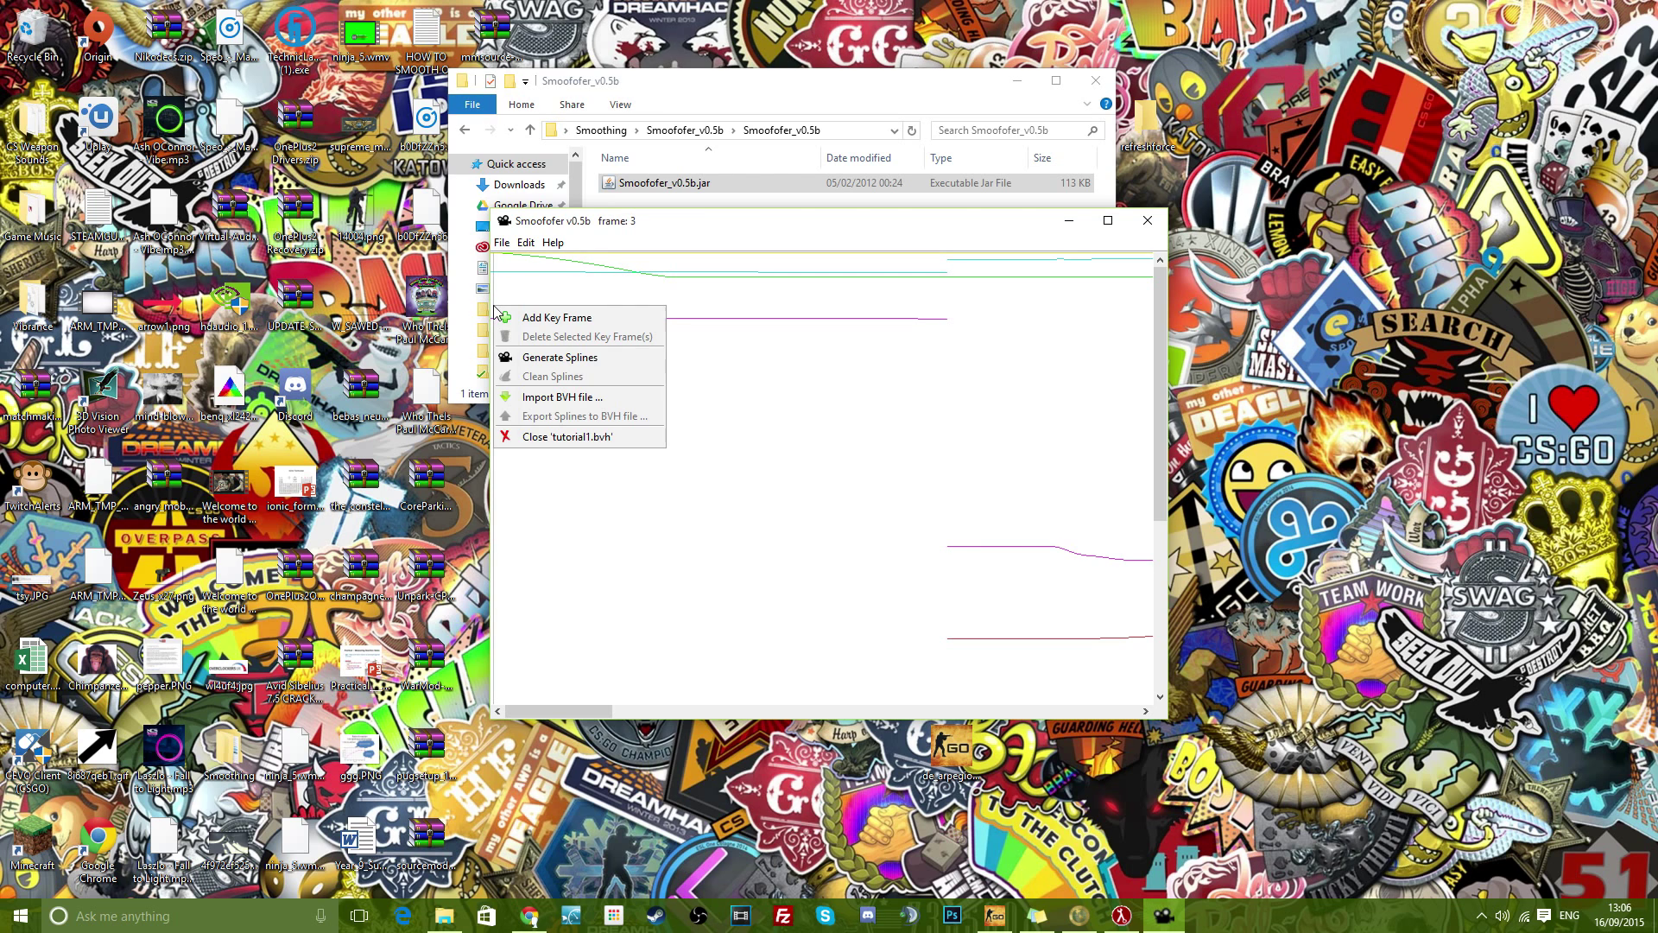
pyautogui.click(526, 318)
pyautogui.rightClick(680, 322)
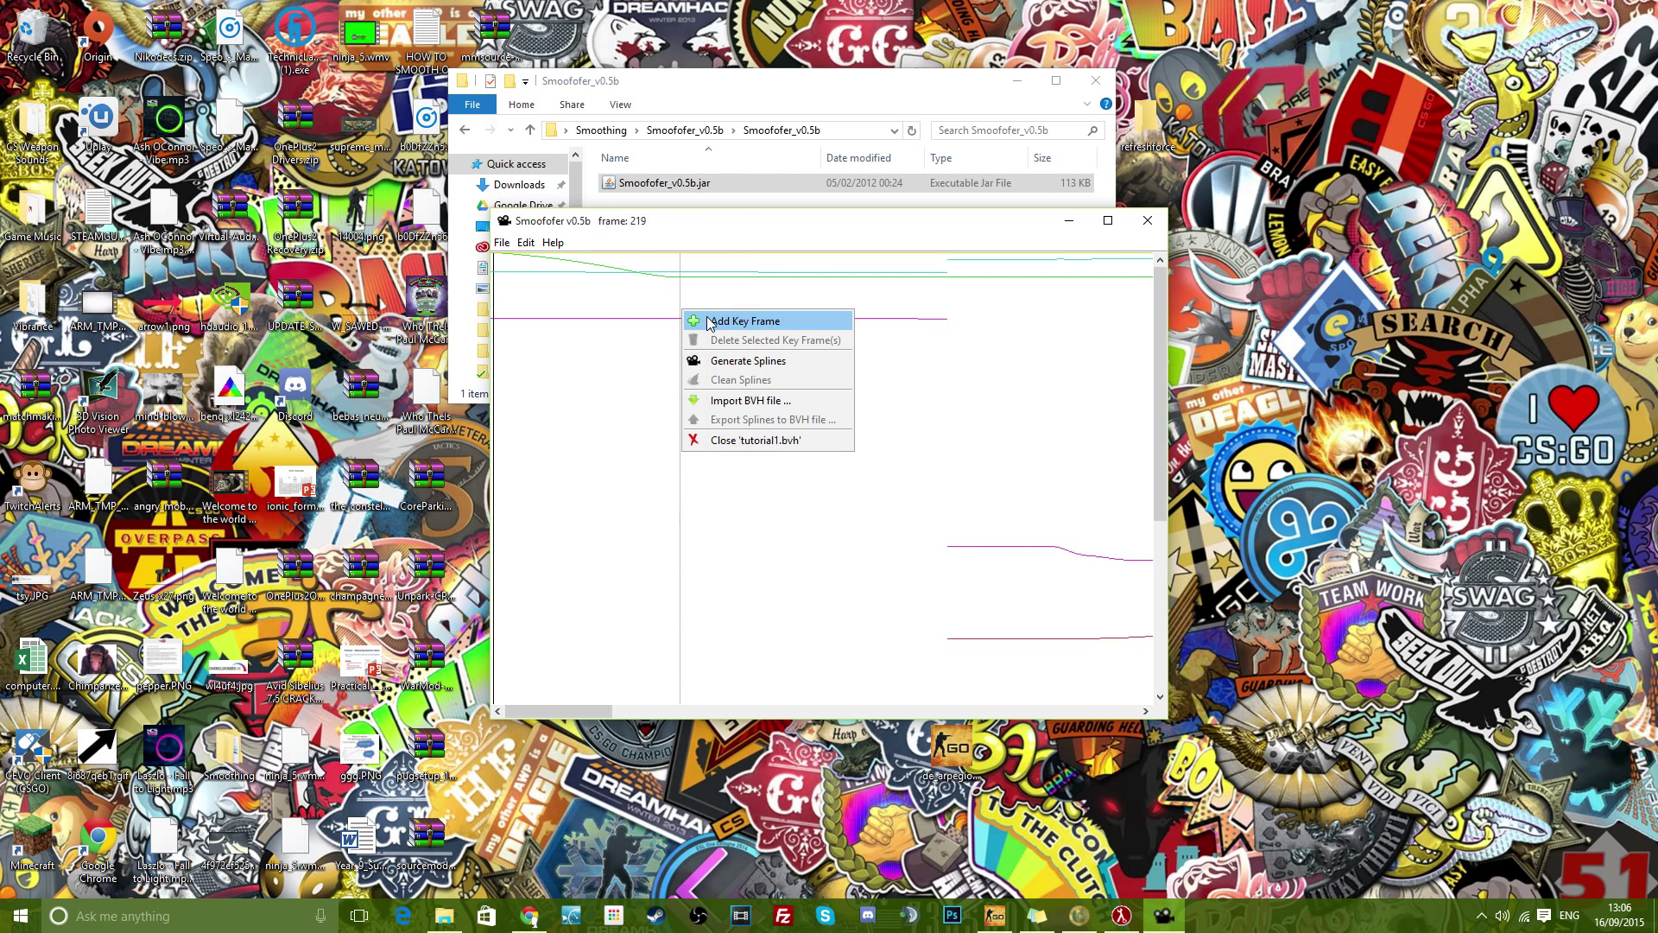
pyautogui.click(695, 326)
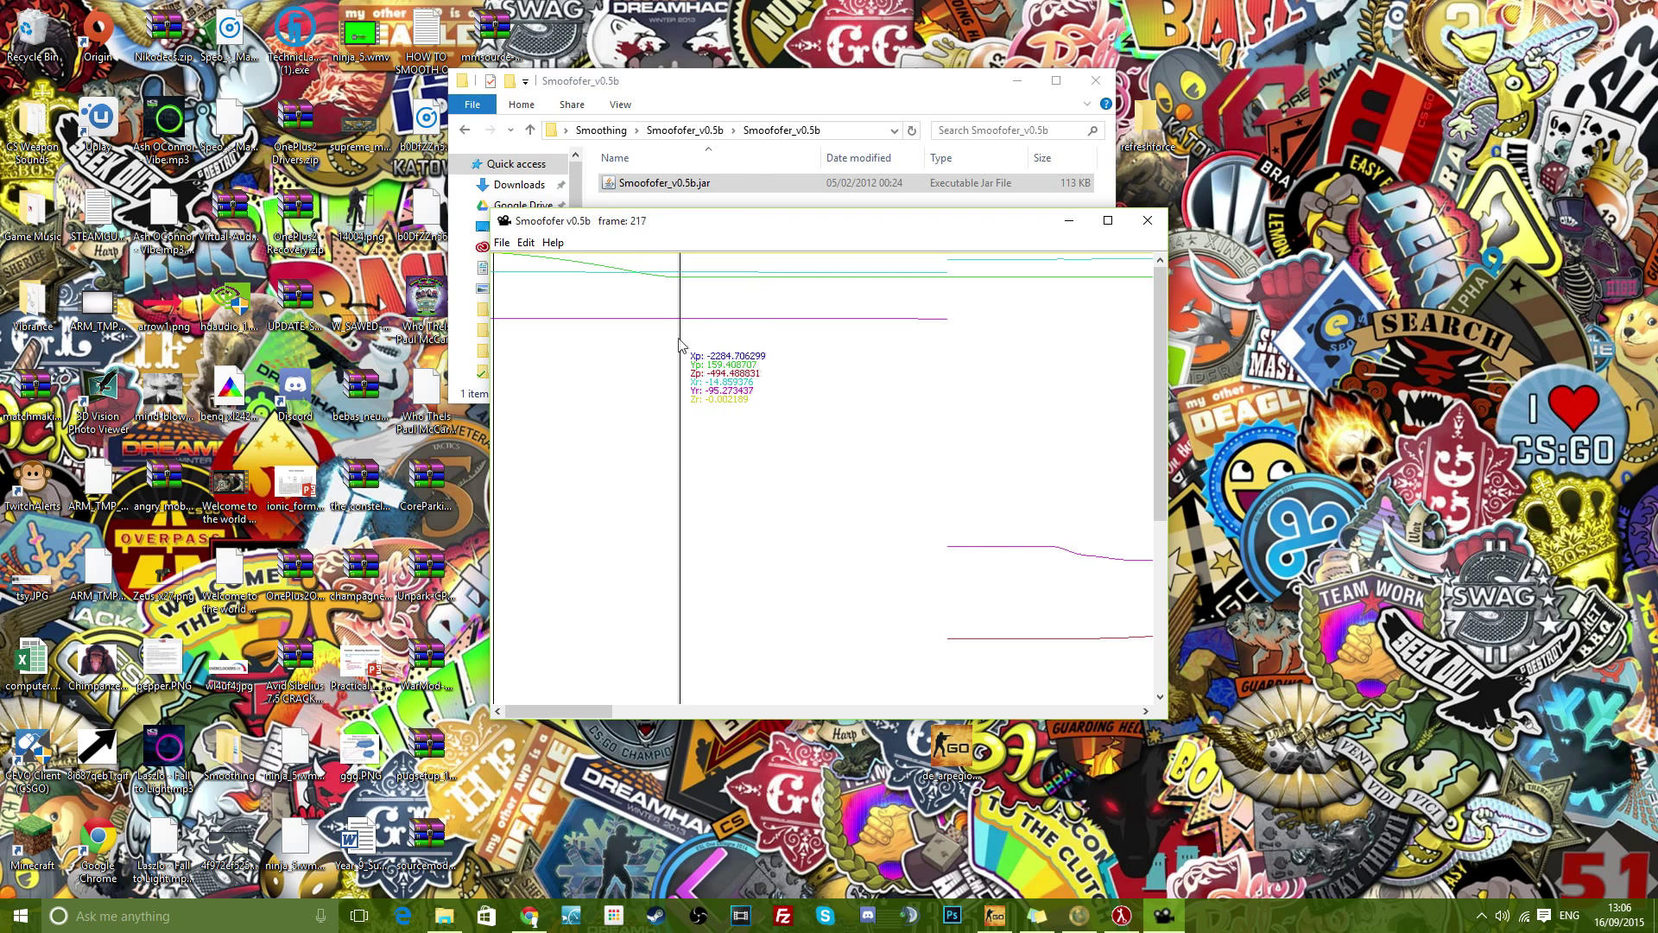
pyautogui.rightClick(943, 323)
pyautogui.click(959, 330)
pyautogui.rightClick(951, 309)
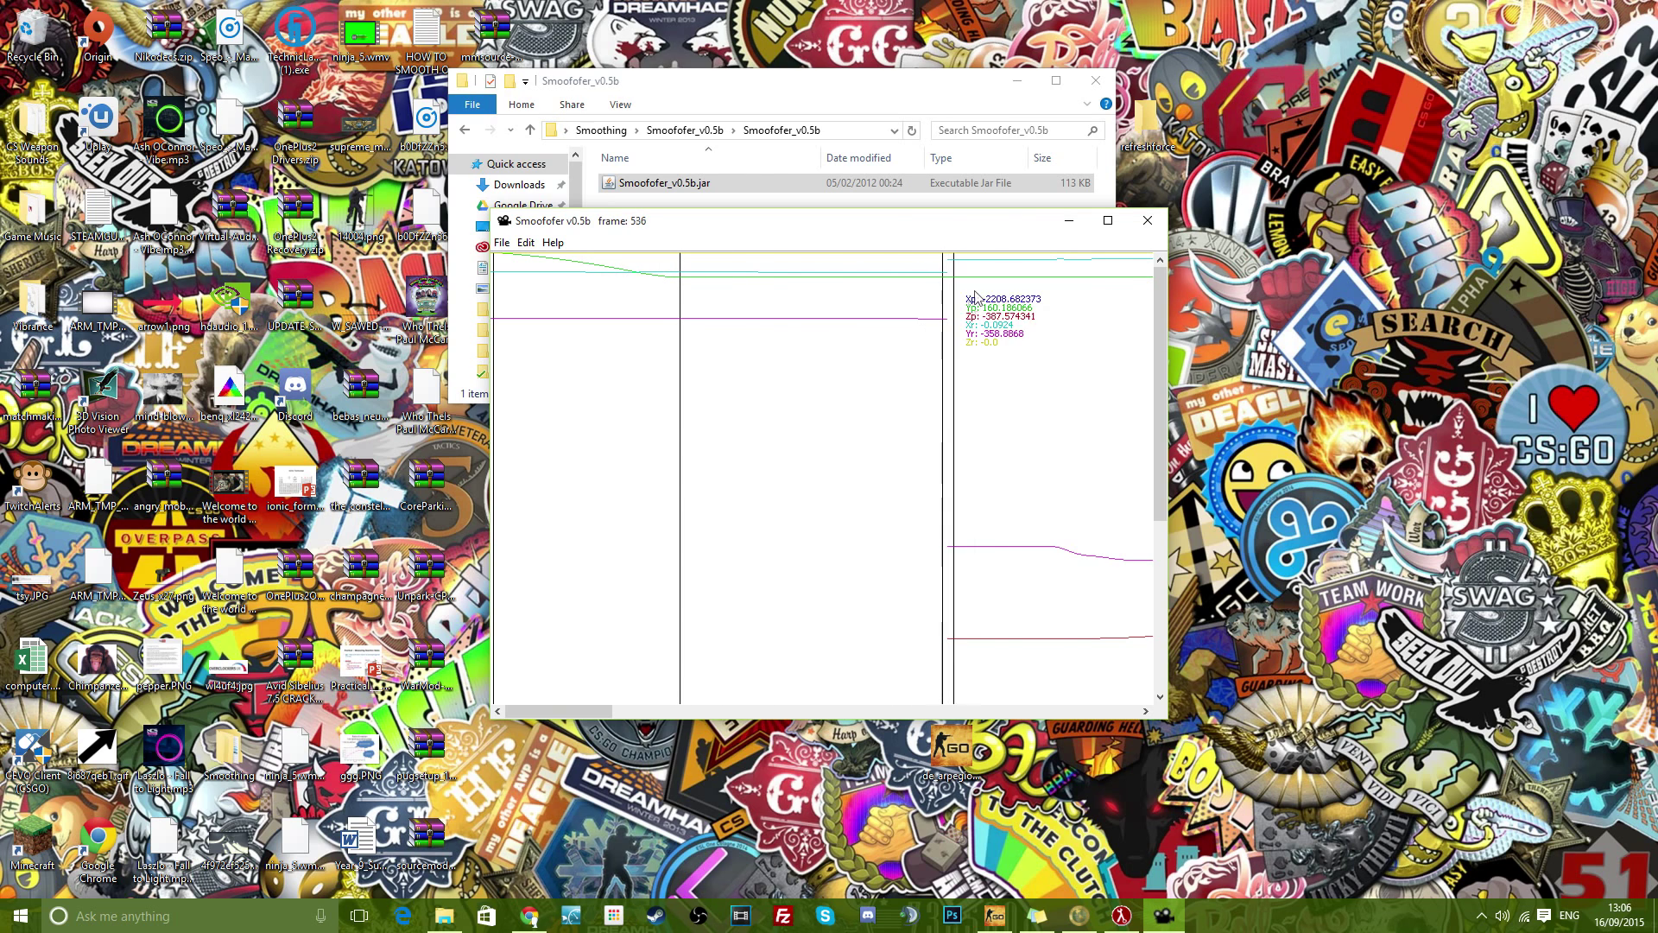
pyautogui.click(966, 316)
pyautogui.moveTo(584, 716); pyautogui.dragTo(677, 716)
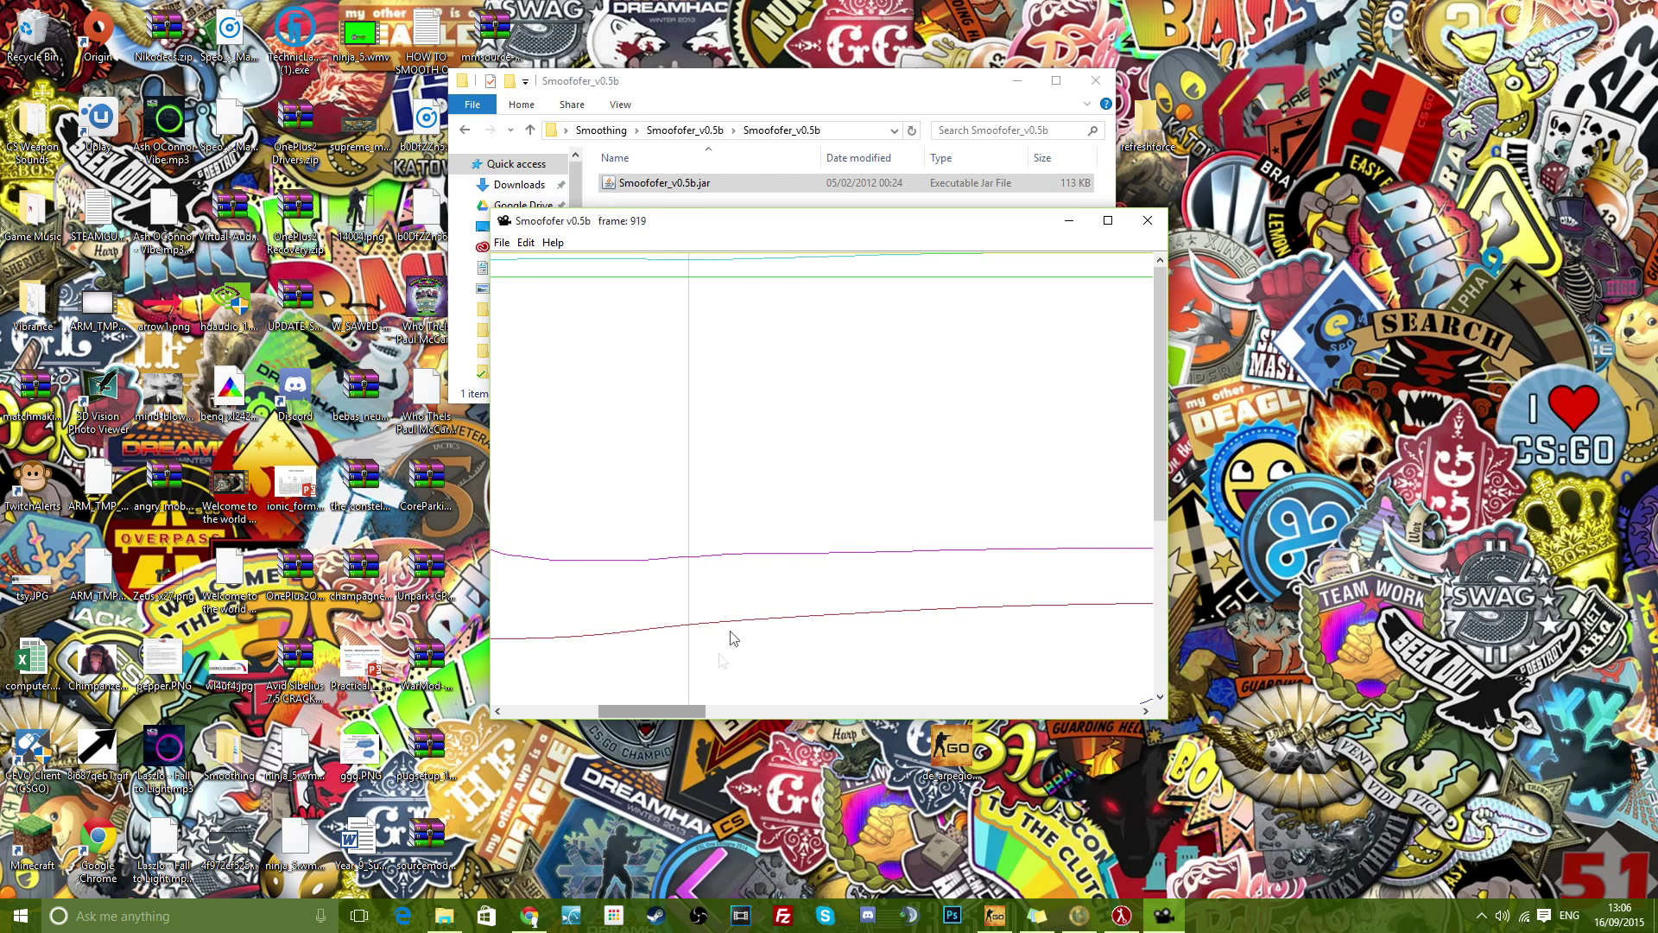
pyautogui.rightClick(874, 532)
pyautogui.click(921, 542)
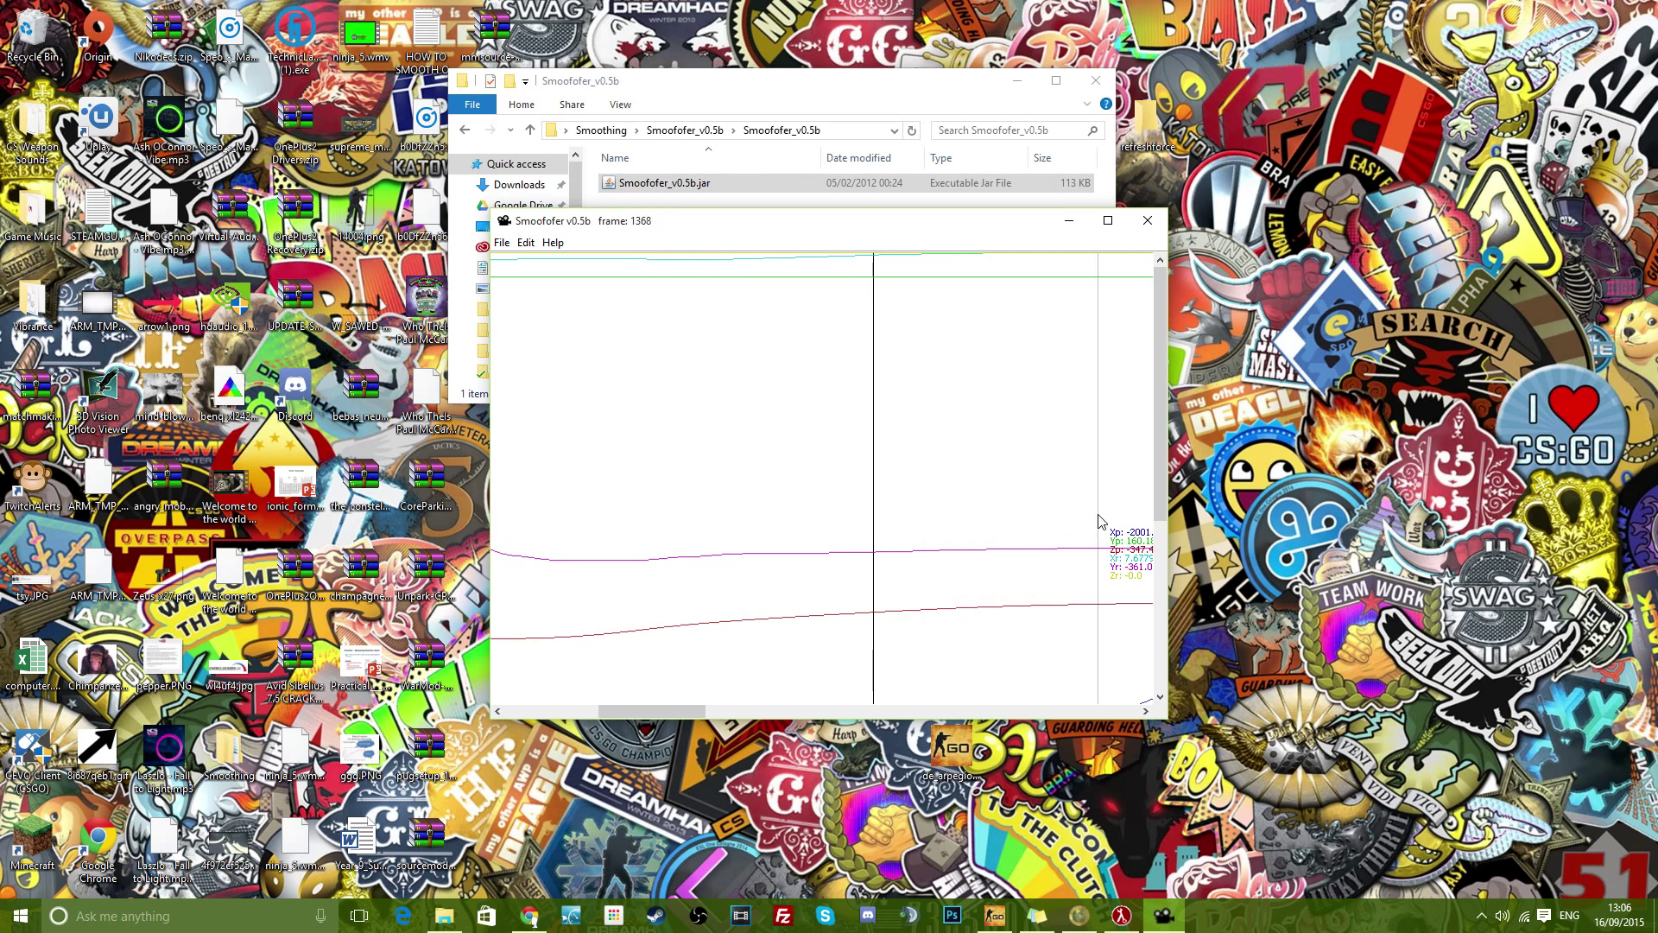
pyautogui.rightClick(1005, 493)
pyautogui.click(1036, 504)
pyautogui.moveTo(650, 711); pyautogui.dragTo(749, 711)
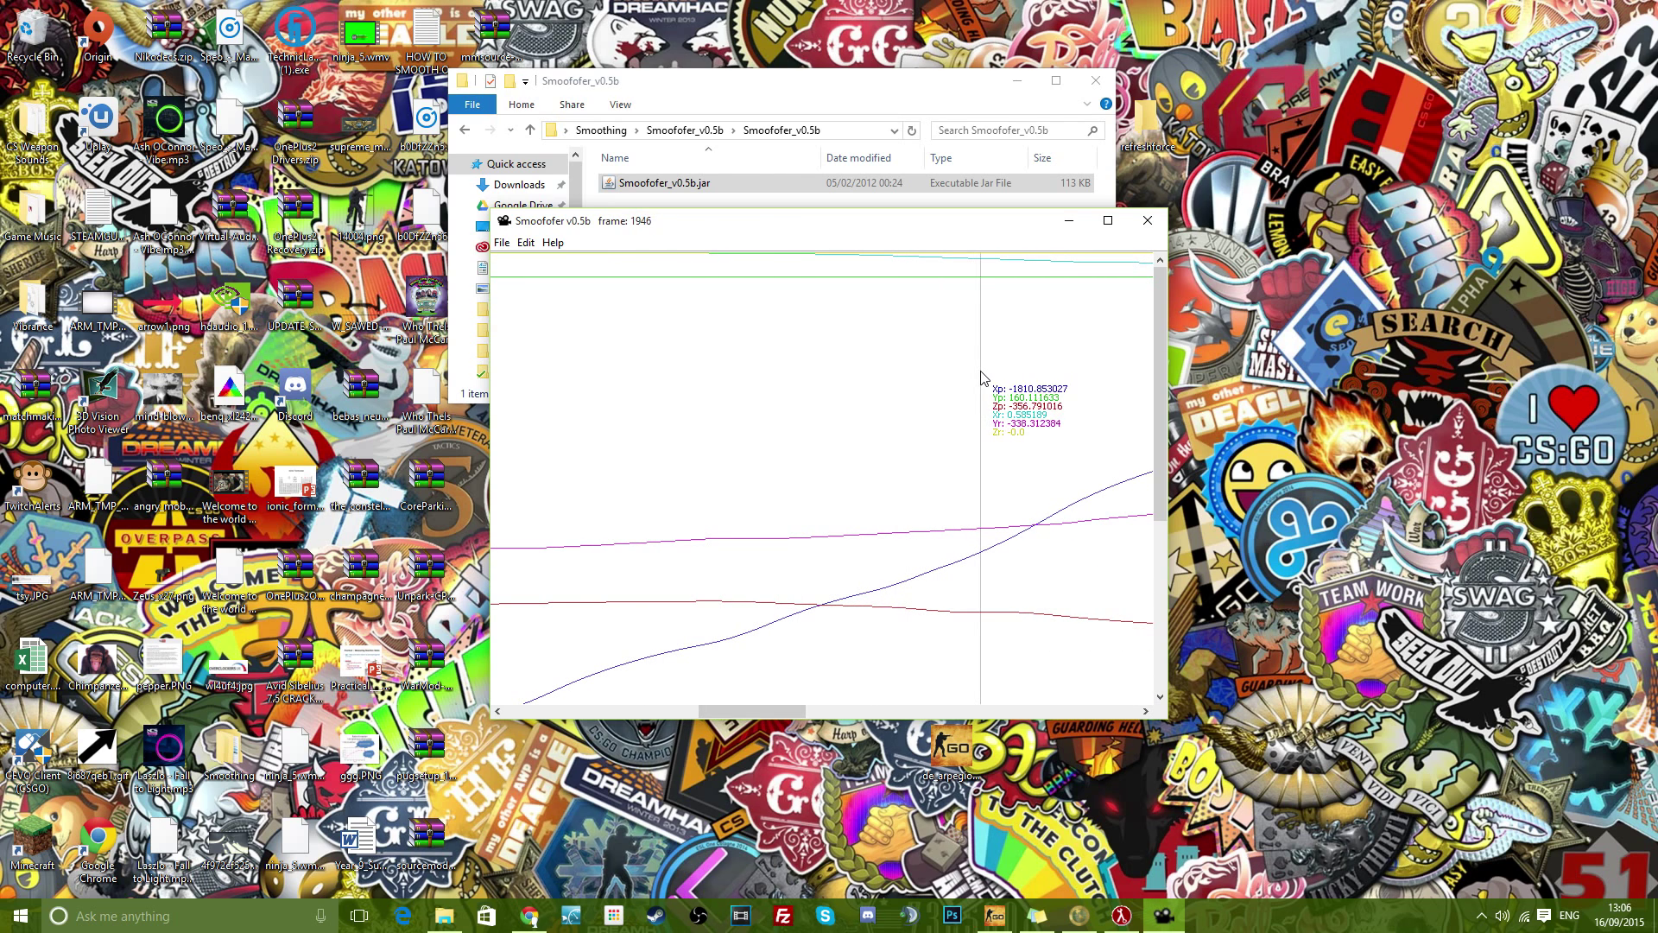
# Add more key frames further along the path, including near frame 3919 and the path's end
pyautogui.rightClick(1154, 354)
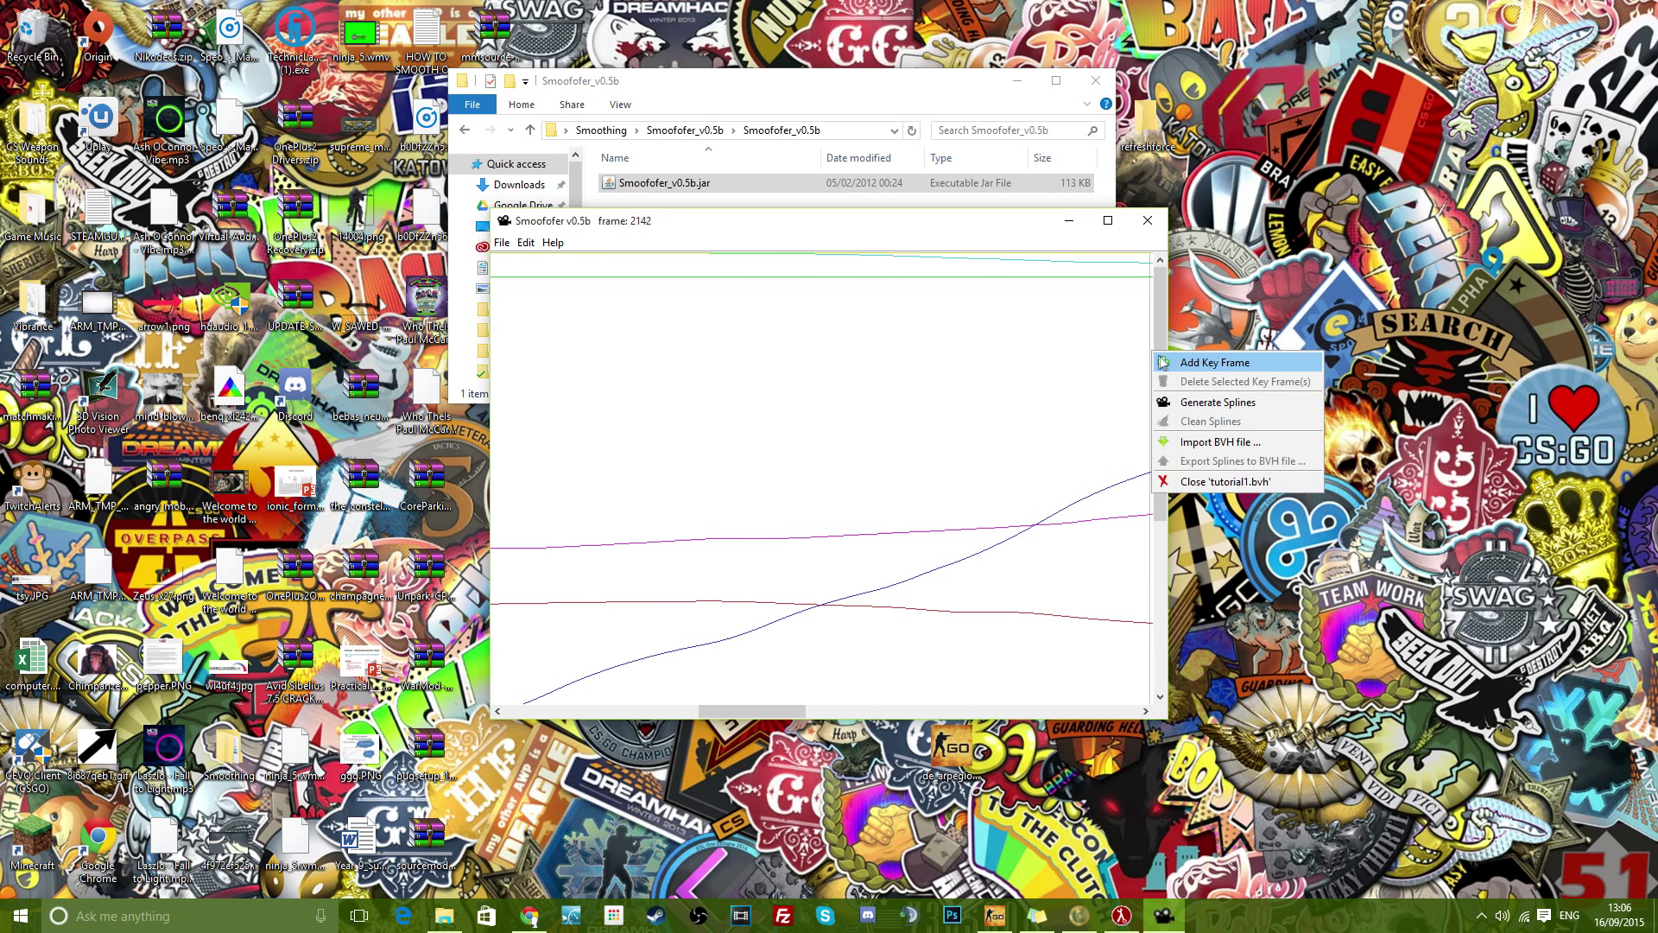
pyautogui.click(1196, 359)
pyautogui.moveTo(741, 711); pyautogui.dragTo(856, 711)
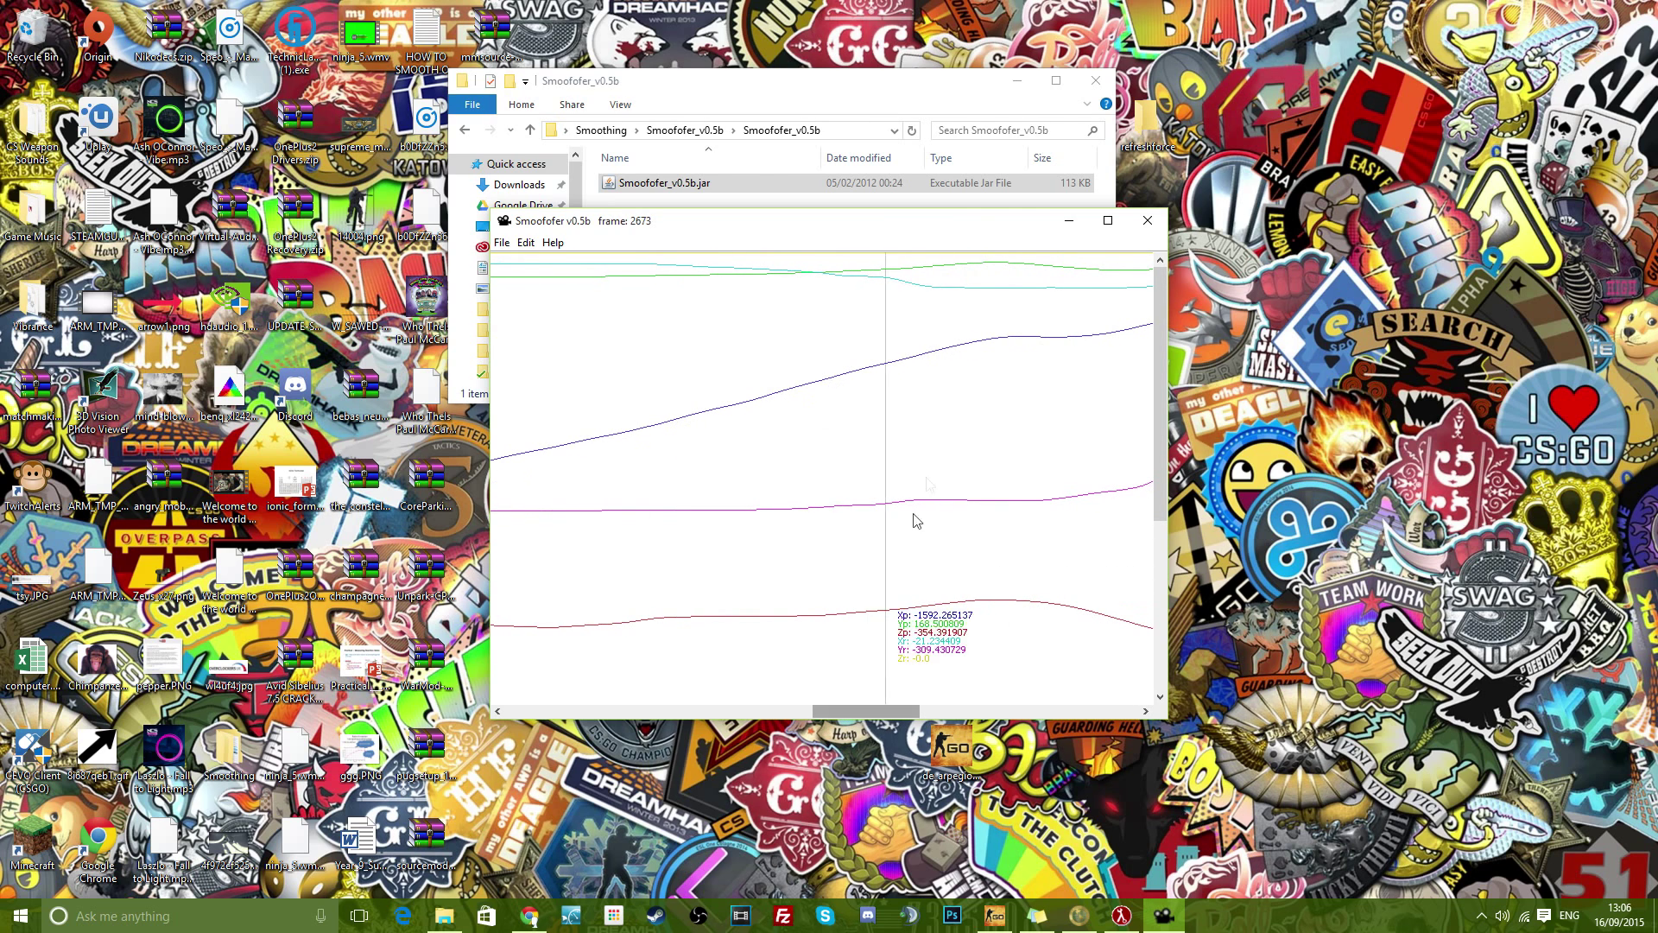
pyautogui.rightClick(815, 270)
pyautogui.click(855, 275)
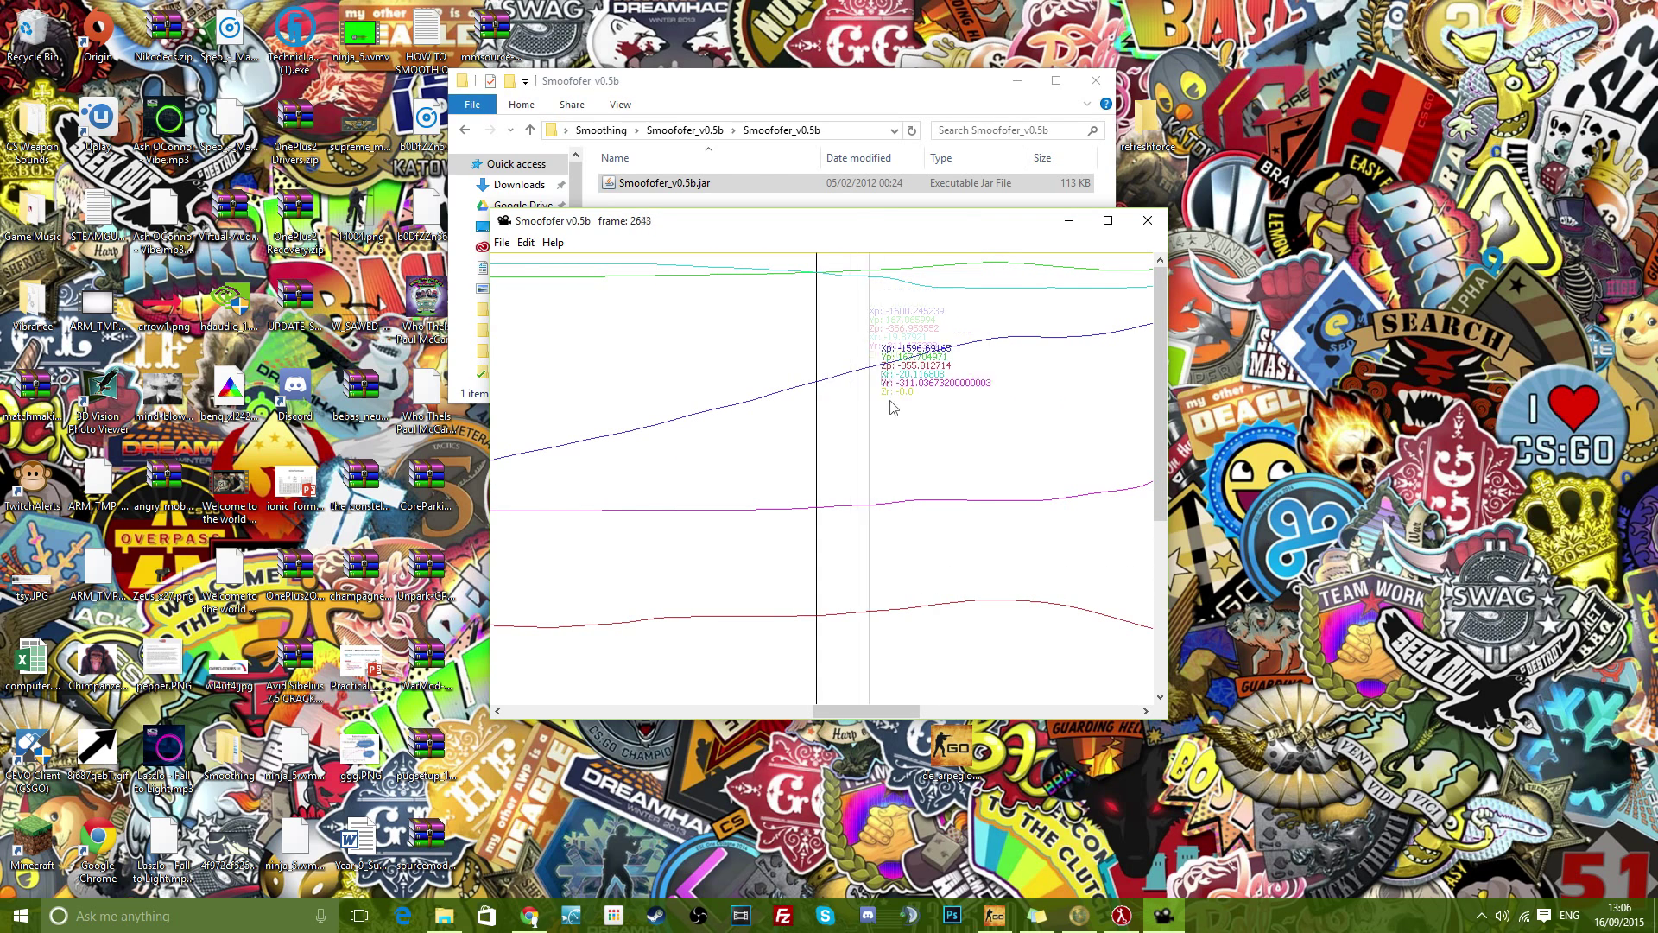
pyautogui.moveTo(838, 711); pyautogui.dragTo(899, 710)
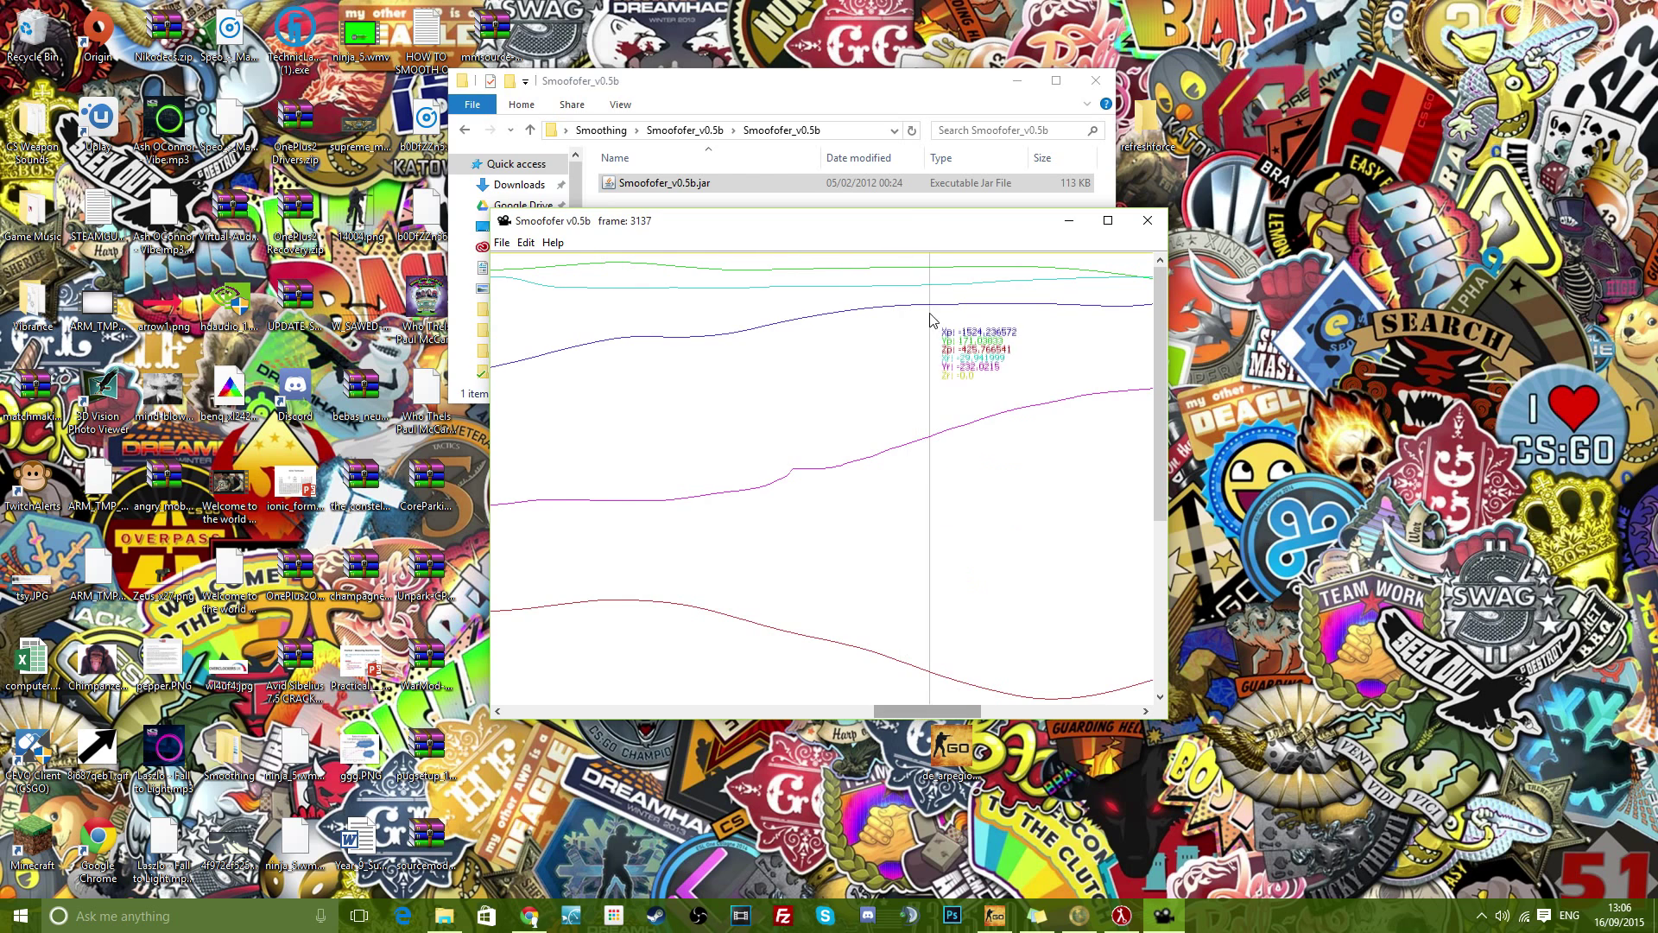
pyautogui.rightClick(924, 312)
pyautogui.click(964, 320)
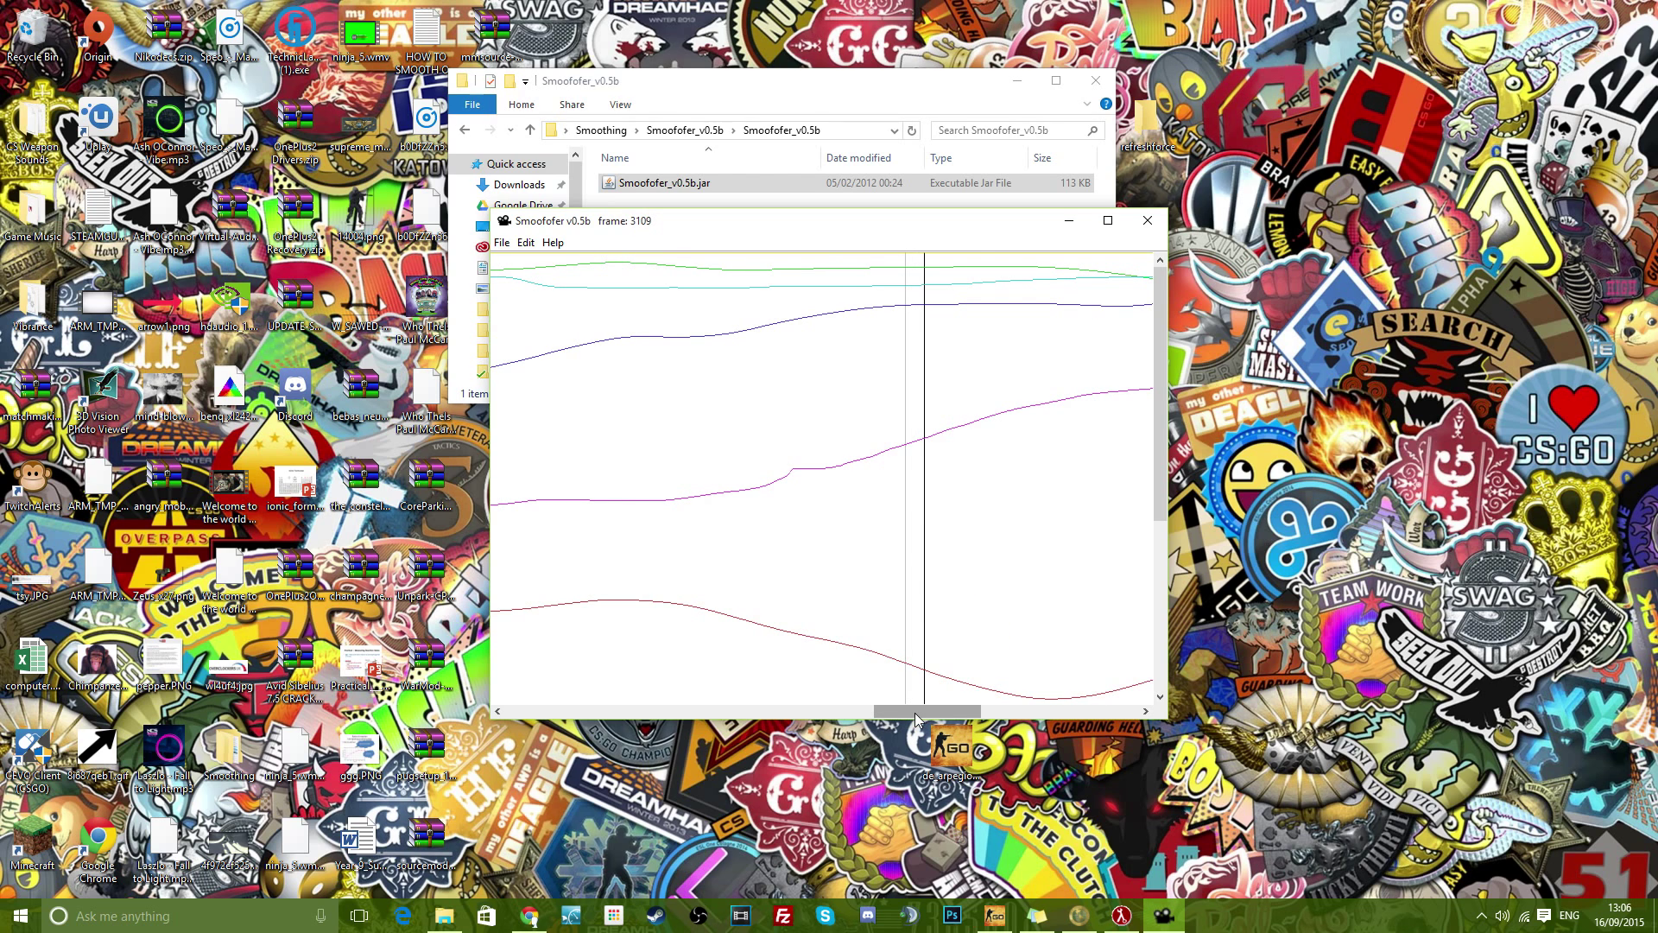
pyautogui.moveTo(917, 720); pyautogui.dragTo(1015, 719)
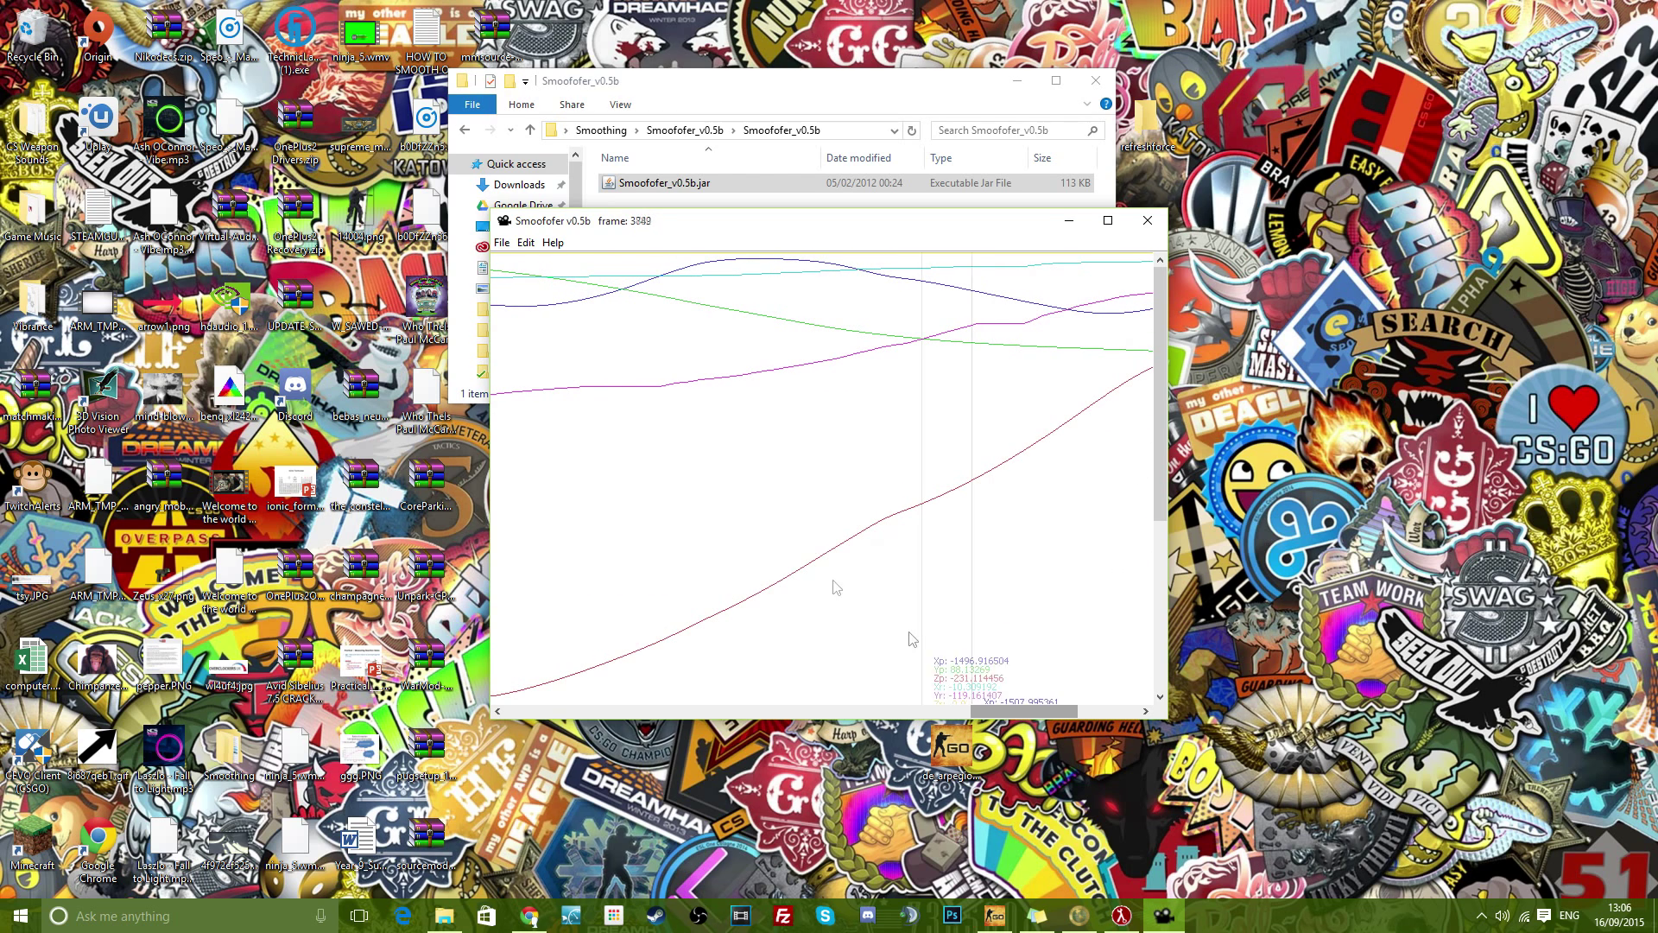
pyautogui.rightClick(624, 438)
pyautogui.click(665, 444)
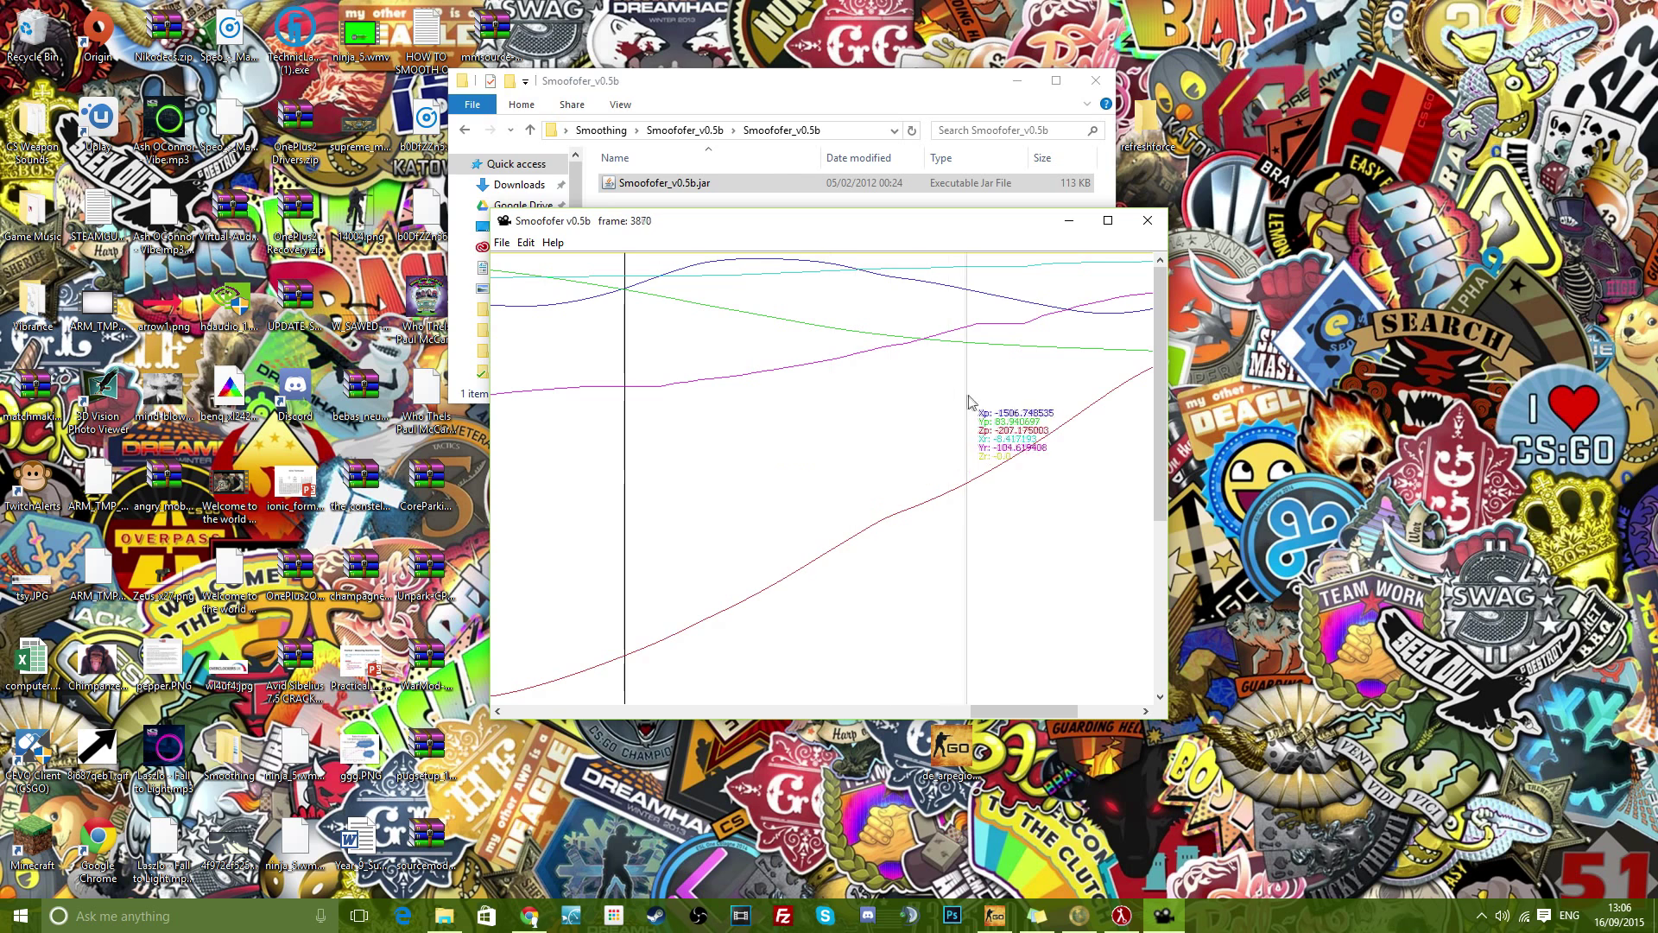
pyautogui.rightClick(1072, 412)
pyautogui.click(1109, 418)
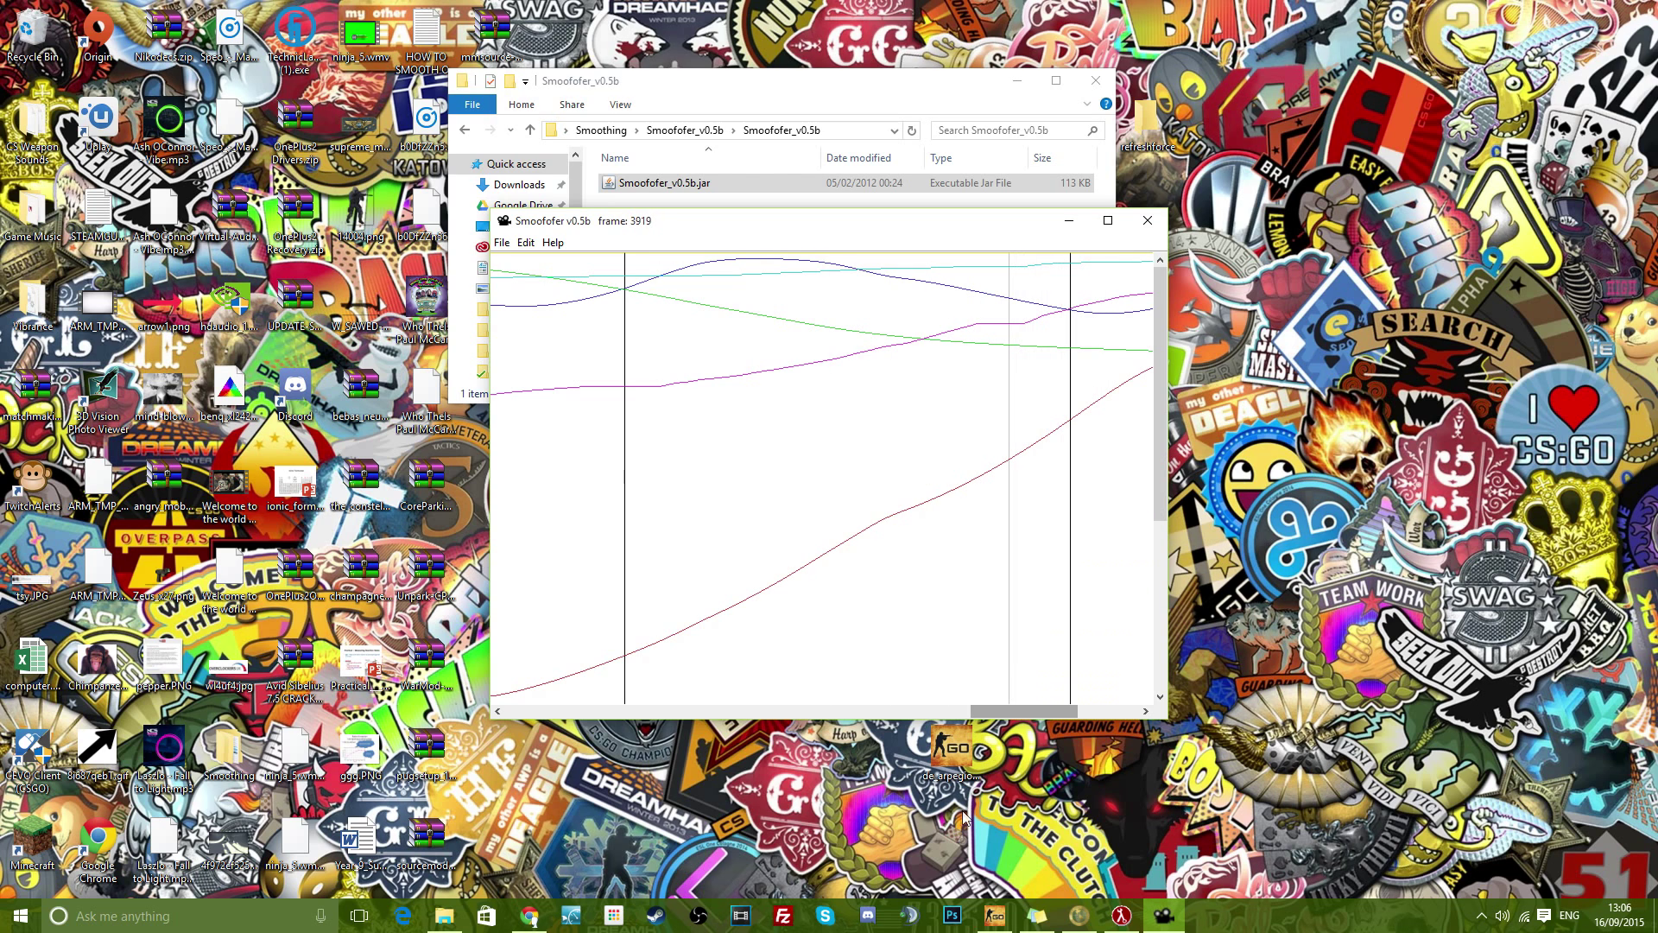
pyautogui.moveTo(1028, 710); pyautogui.dragTo(1088, 709)
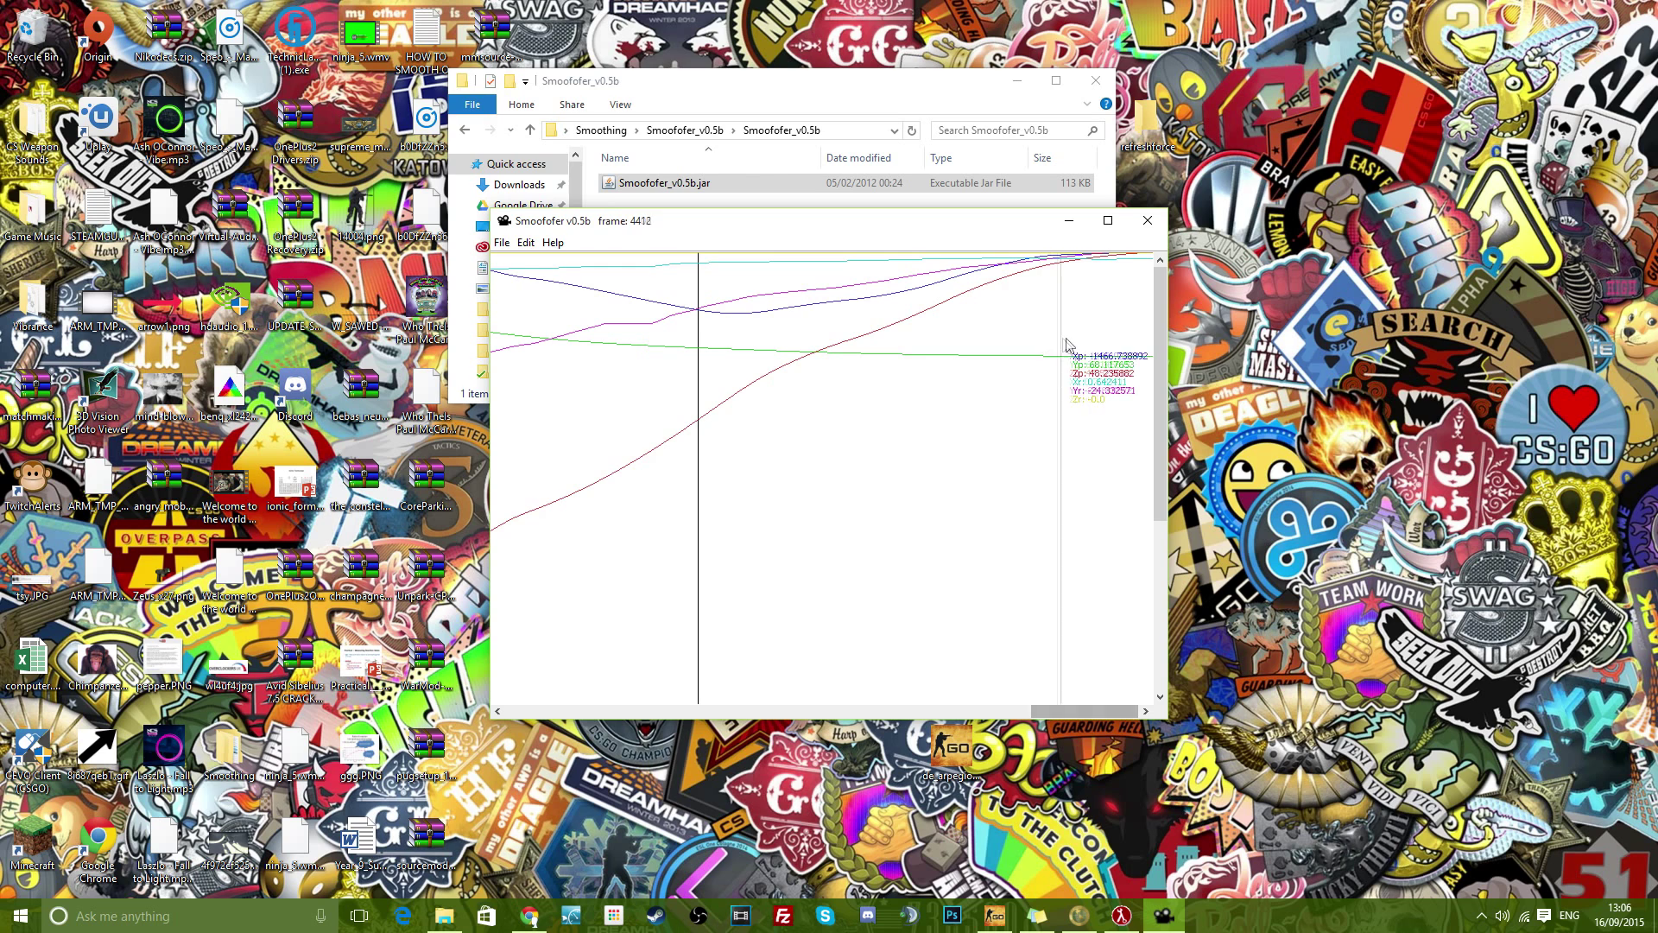
pyautogui.rightClick(1145, 331)
pyautogui.click(1179, 339)
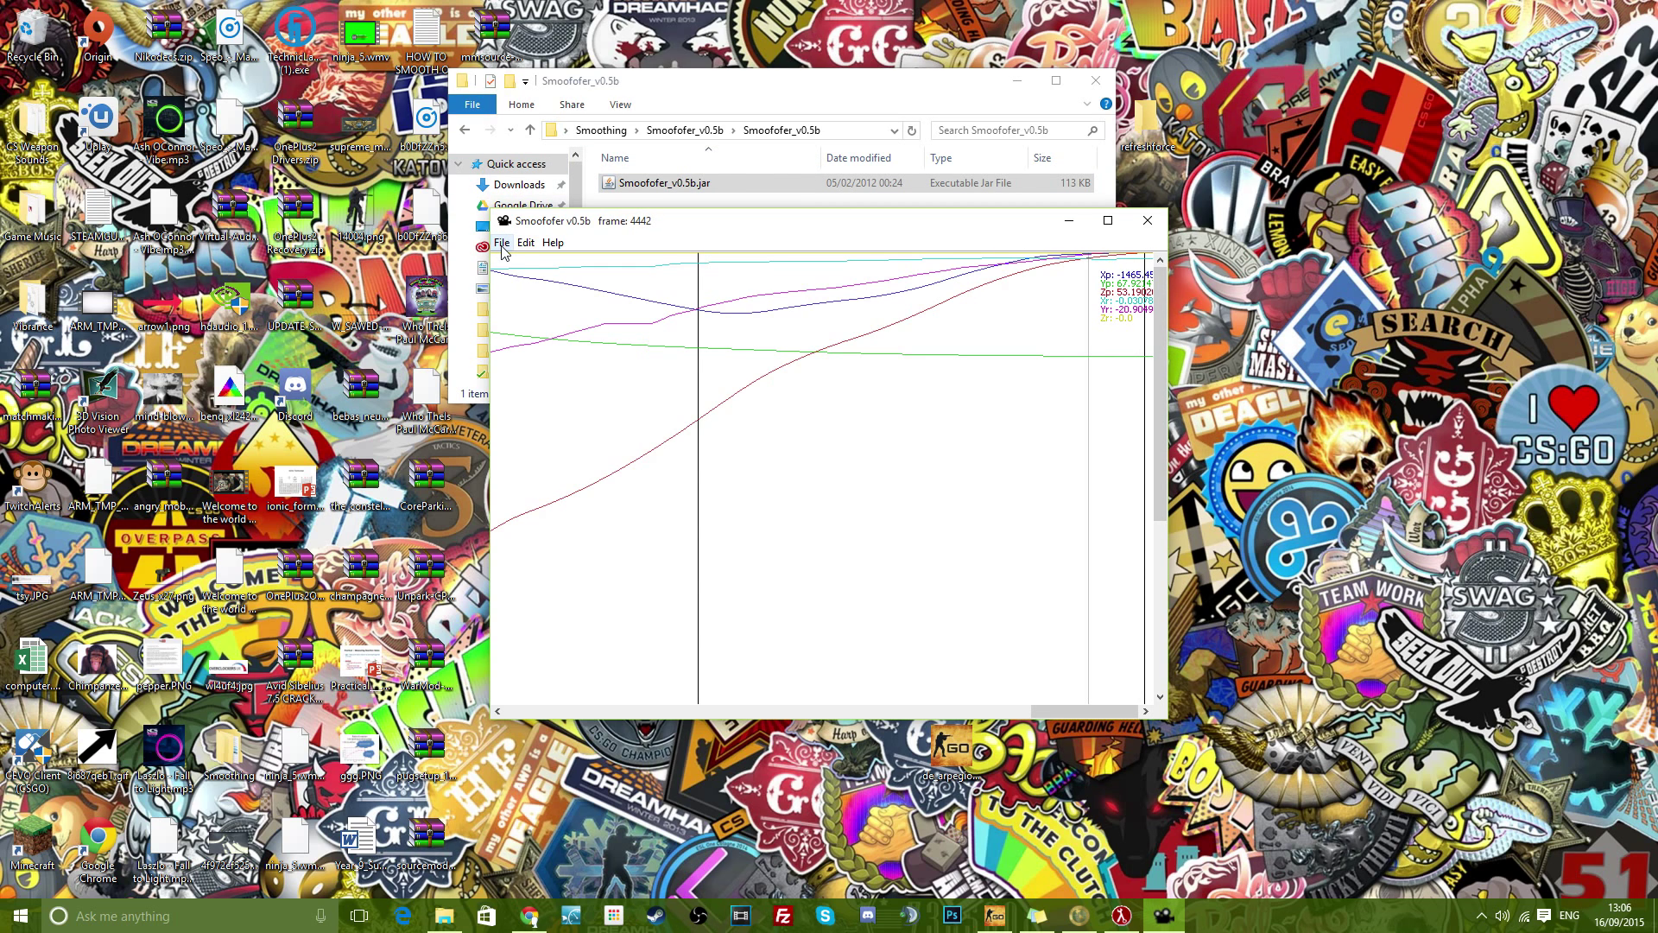
# Generate smooth splines through the key frames and maximize the Smoofofer window
pyautogui.click(502, 244)
pyautogui.click(534, 263)
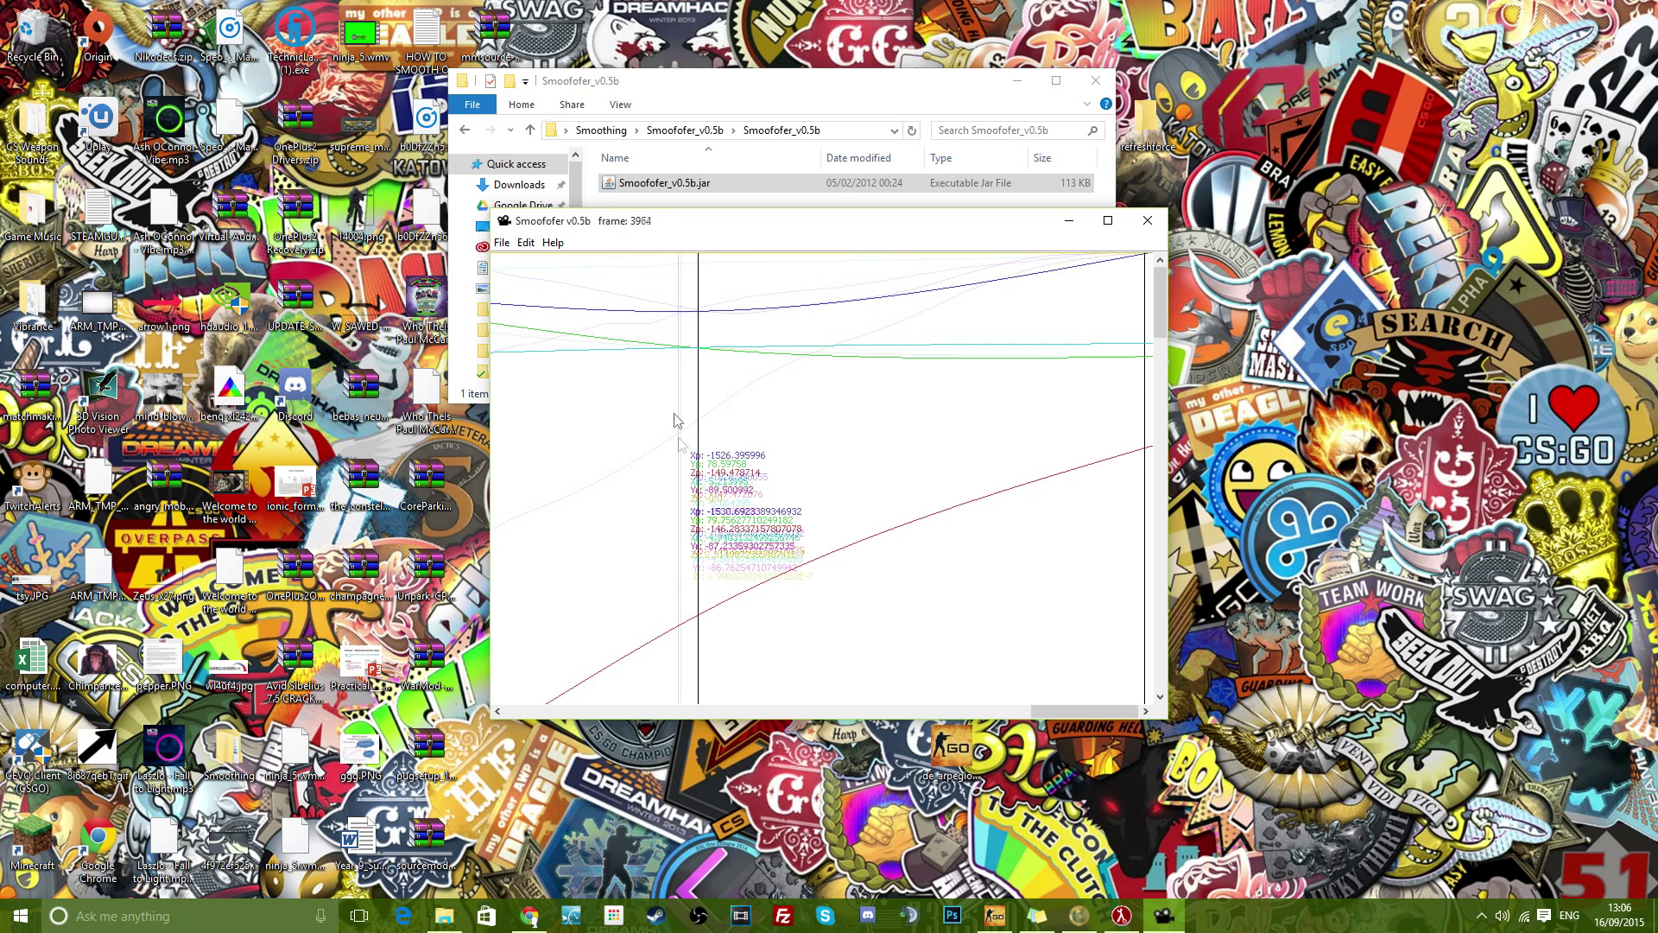
pyautogui.moveTo(1075, 709); pyautogui.dragTo(466, 719)
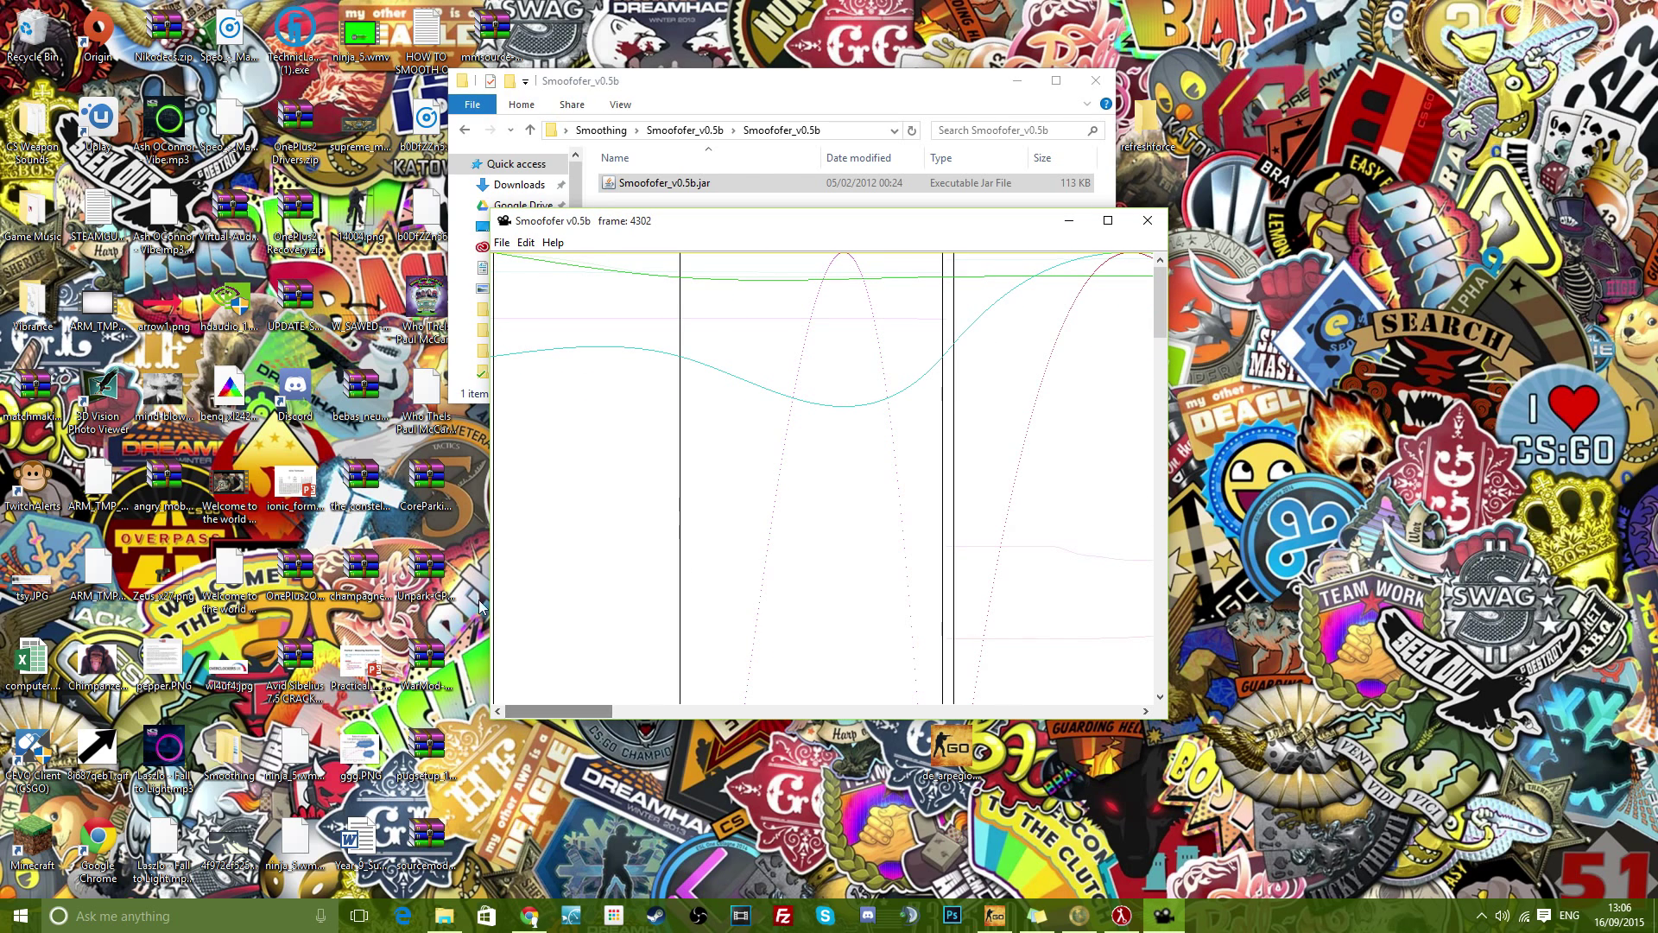
pyautogui.click(470, 251)
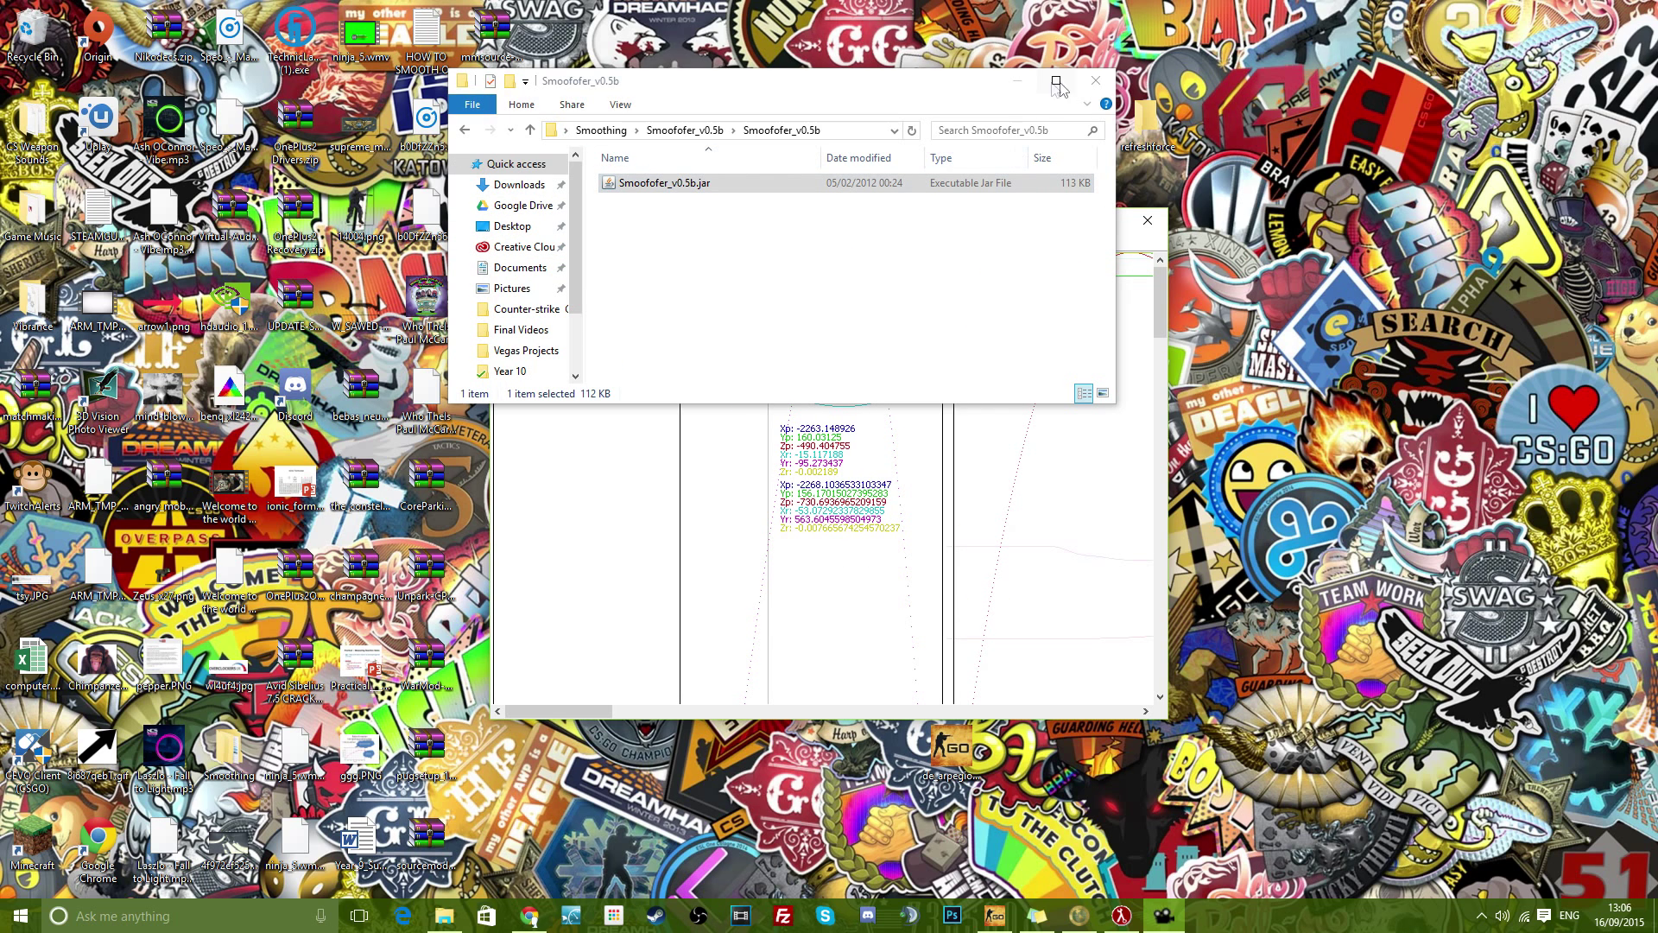
pyautogui.click(1126, 225)
# Export the splines to BVH, overwriting tutorial1.bvh, then close Smoofofer
pyautogui.click(11, 28)
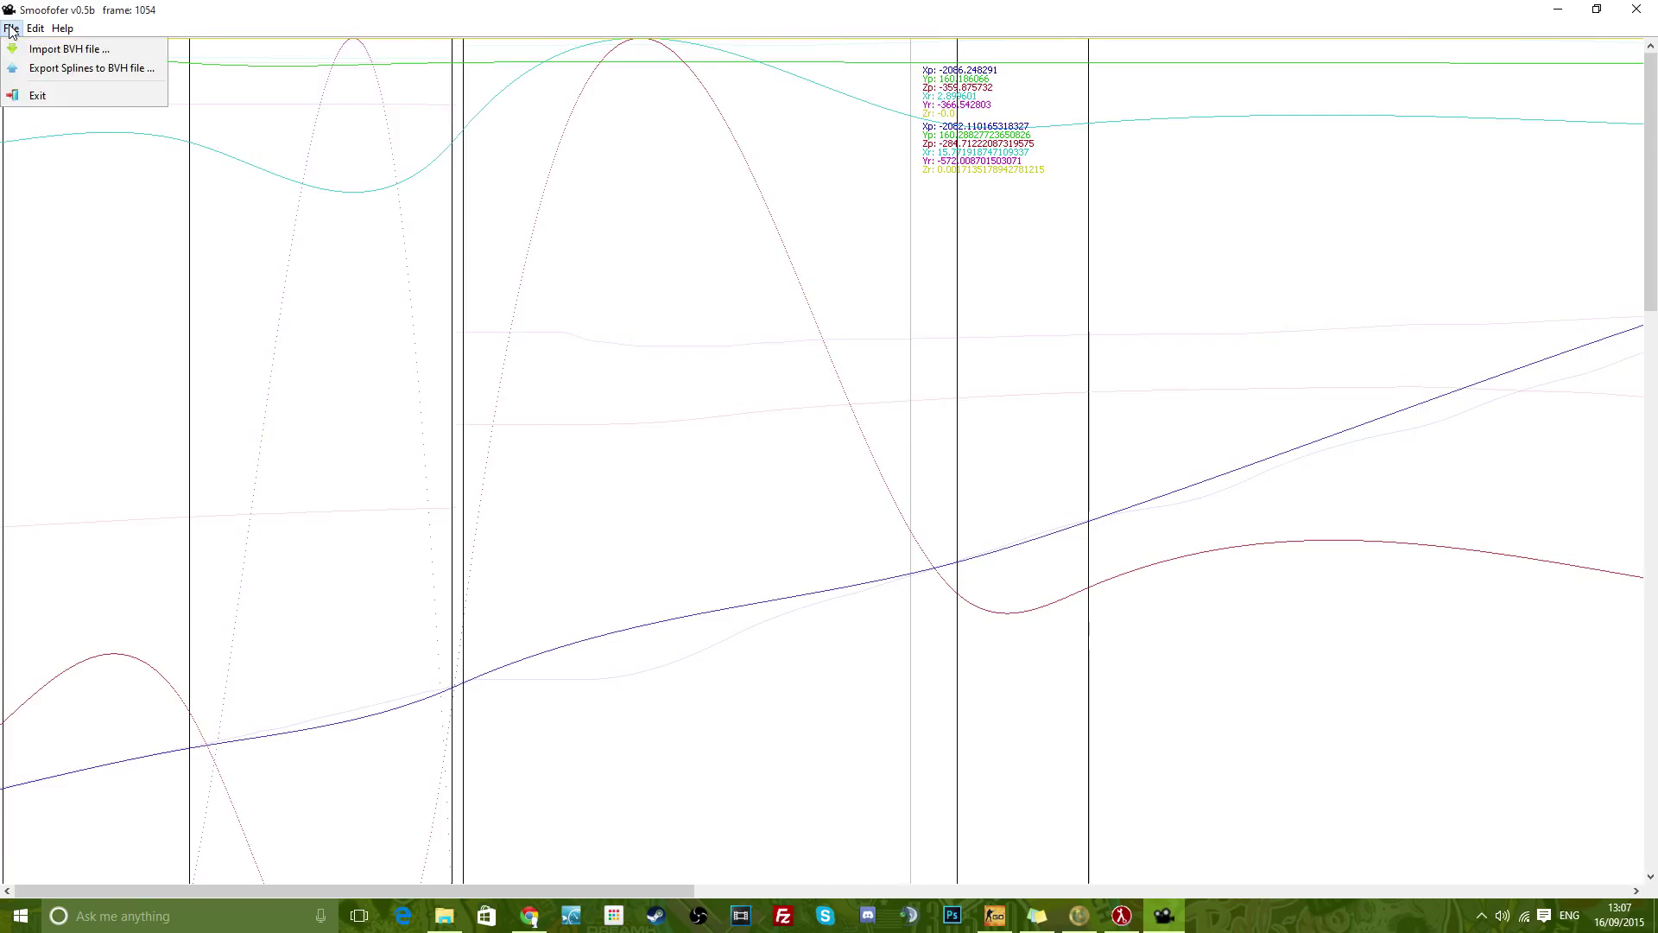
pyautogui.click(59, 69)
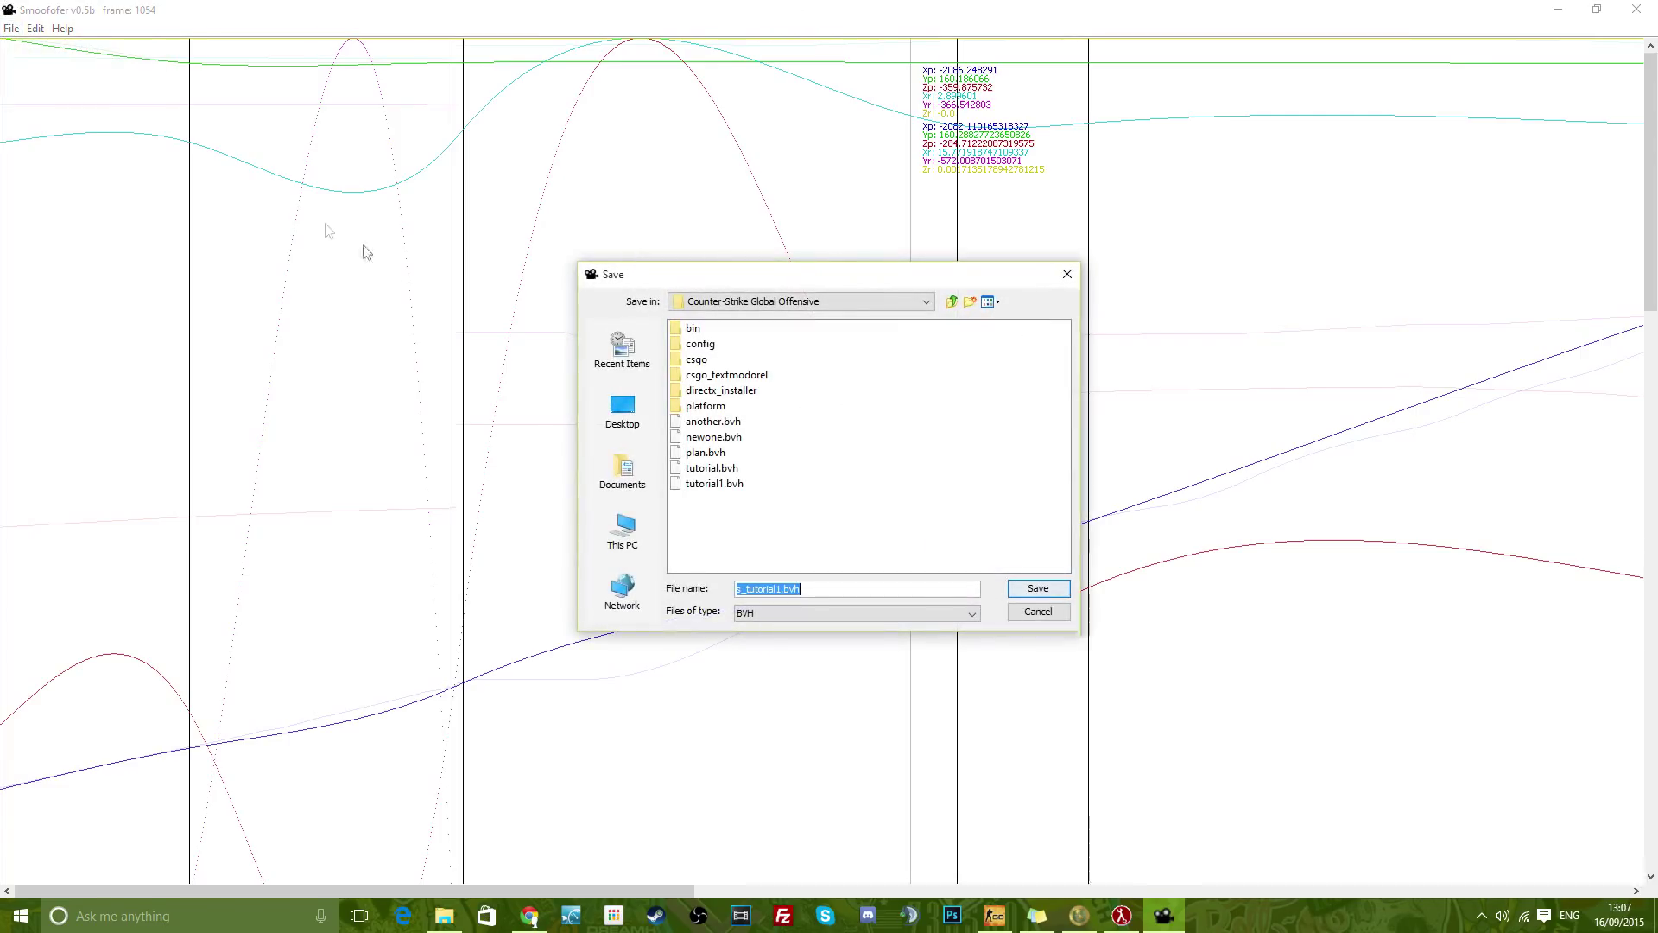
pyautogui.click(719, 482)
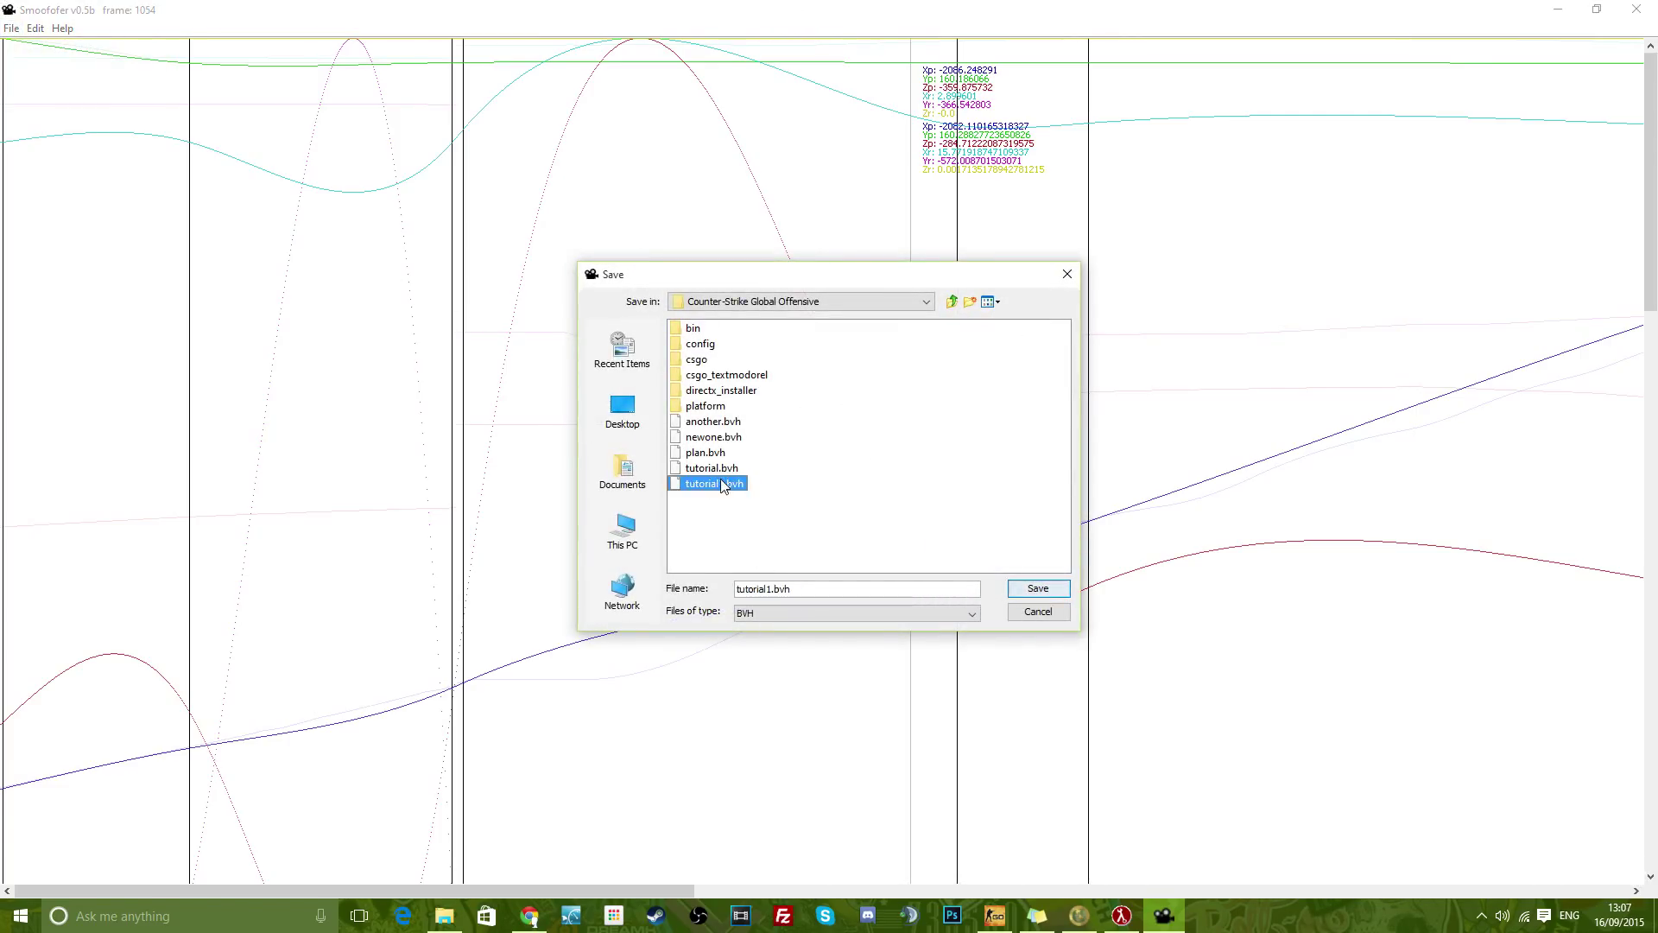
pyautogui.click(1017, 587)
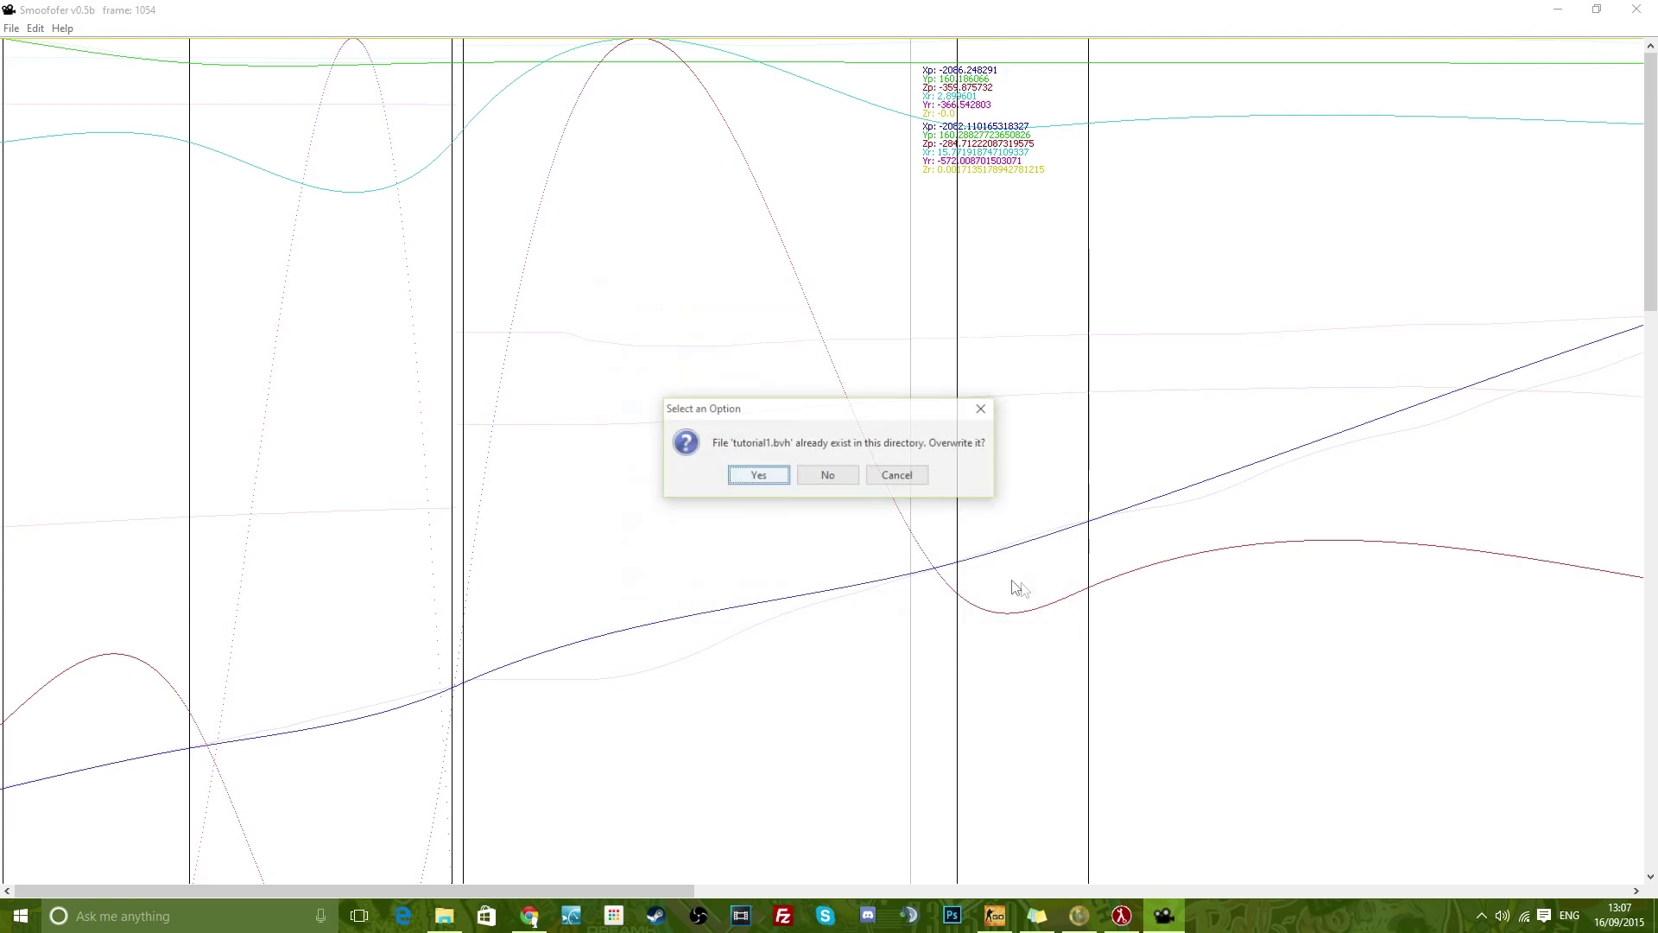
pyautogui.click(759, 474)
pyautogui.hotkey('alt', 'F4')
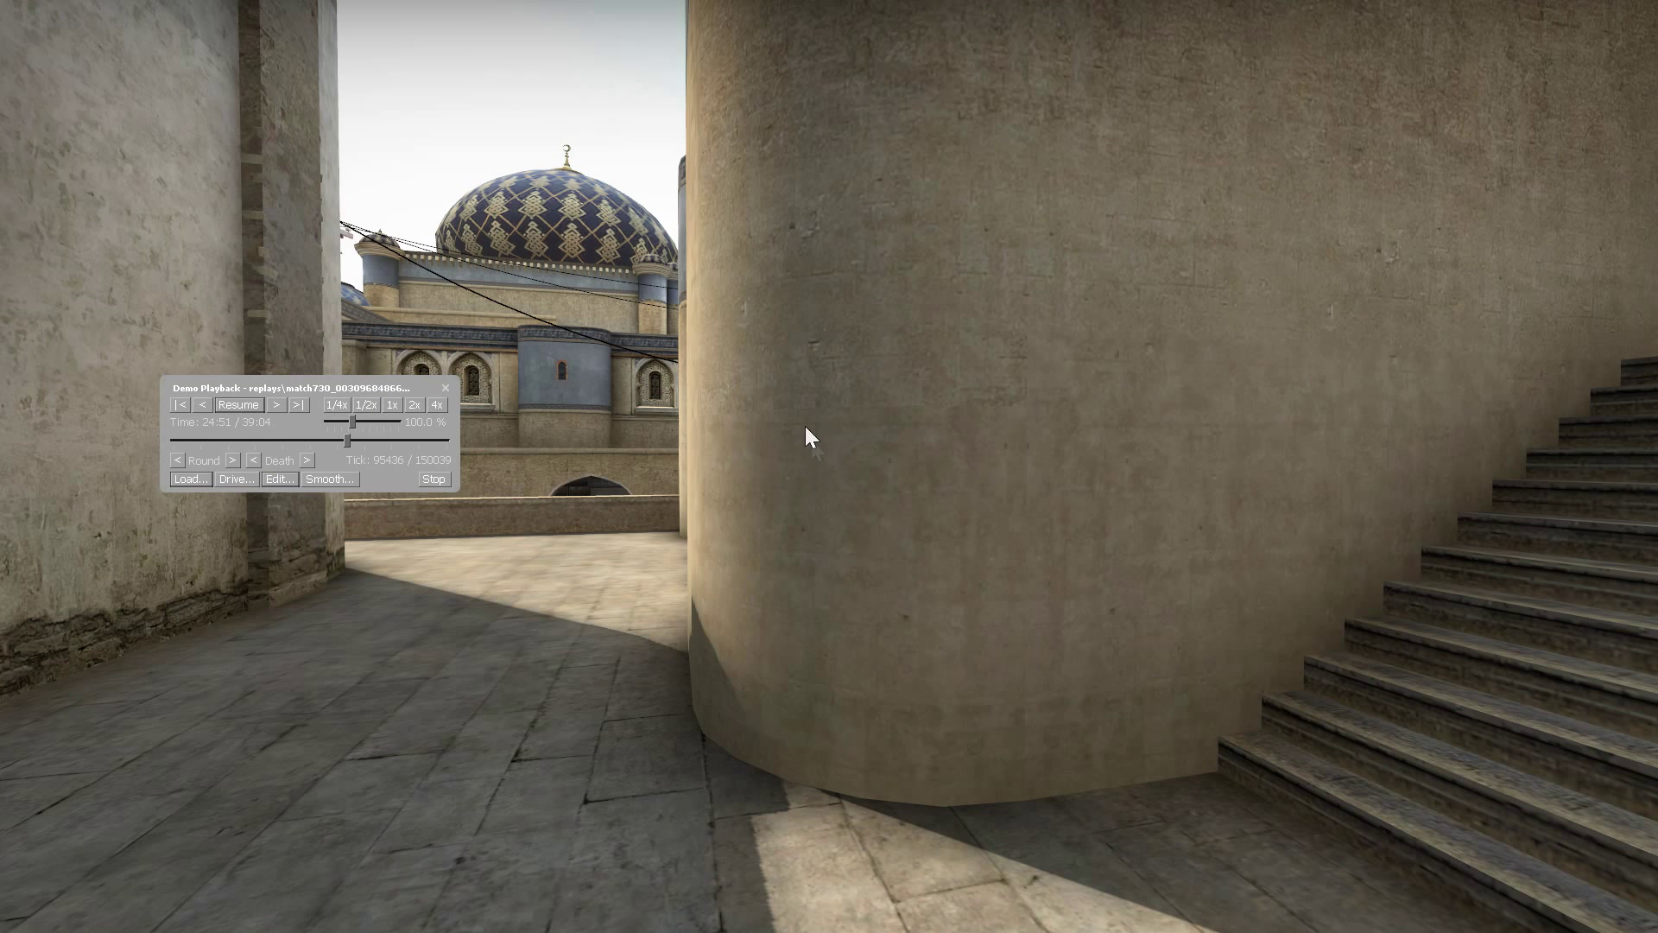
# Open the Demo Editor and delete the old Unnamed1 and Unnamed2 actions
pyautogui.click(279, 479)
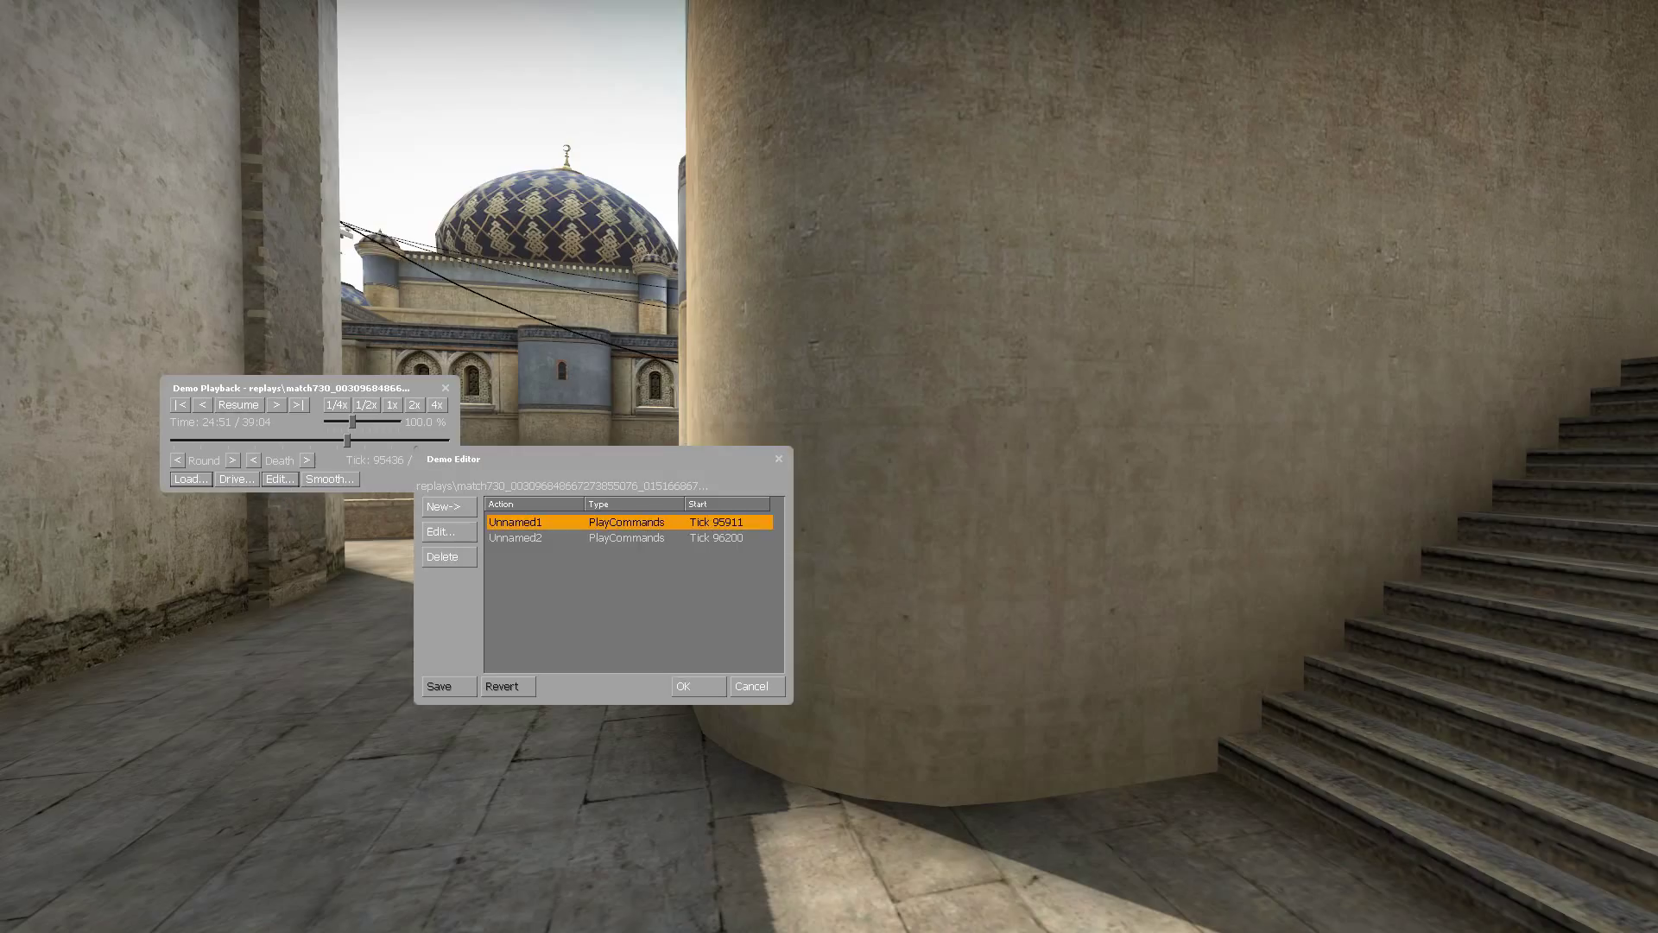
pyautogui.click(442, 556)
pyautogui.click(442, 556)
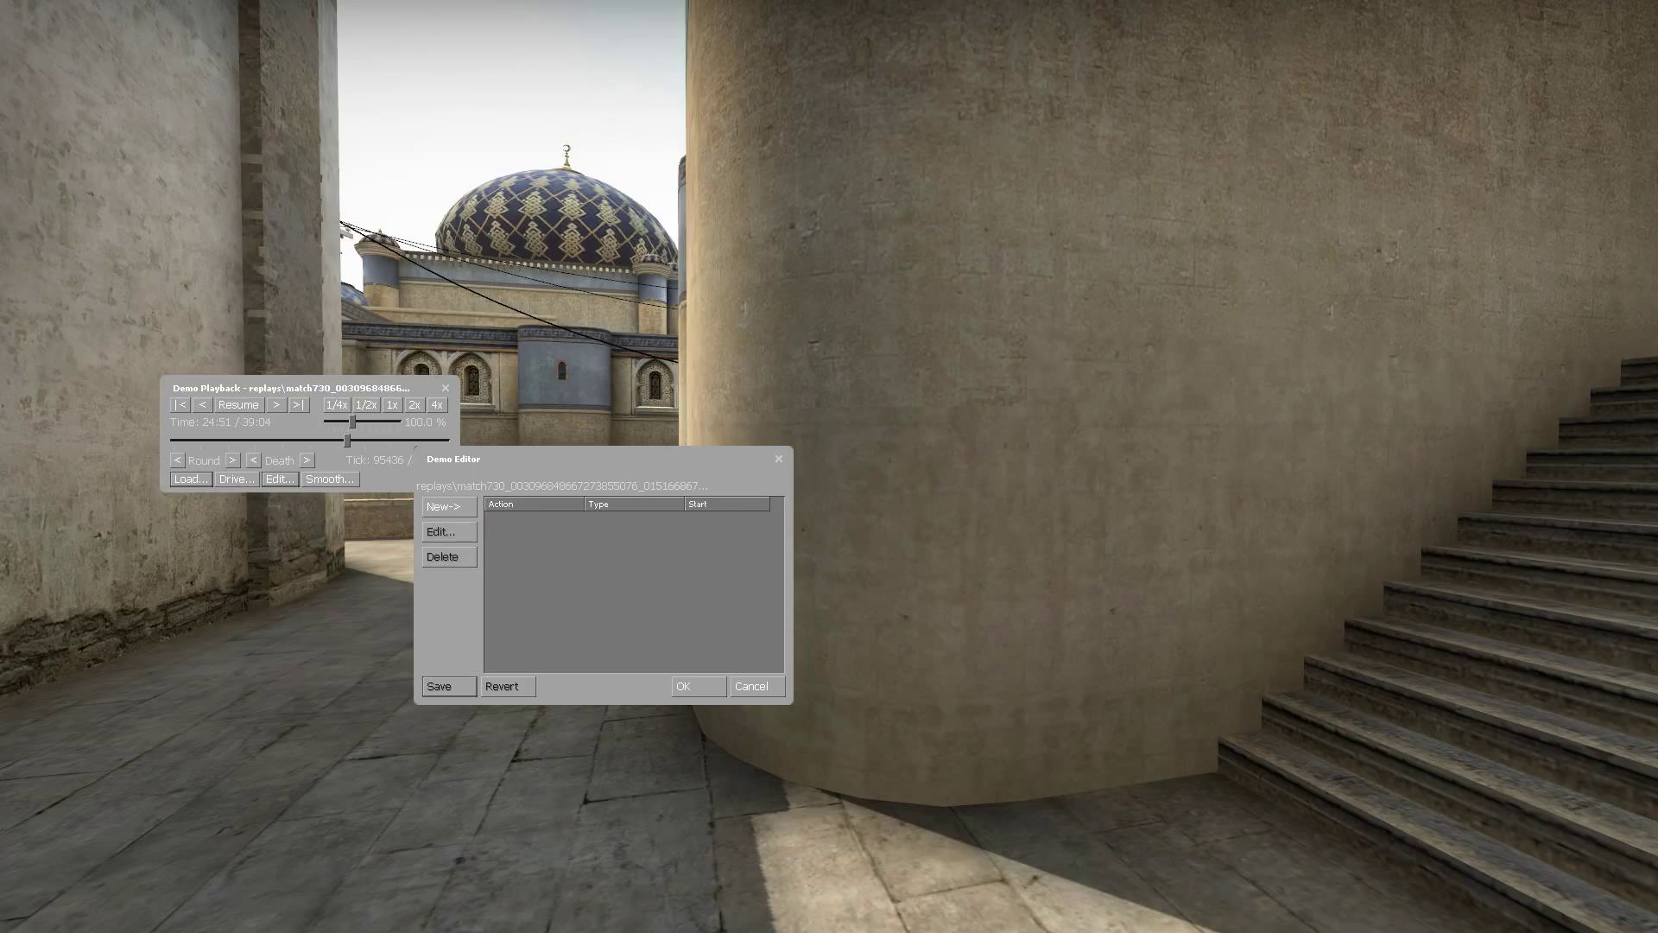
# Add a PlayCommands action at tick 95911 running 'host_framerate 1000; mirv_camimport start tutorial1.bvh'
pyautogui.click(449, 506)
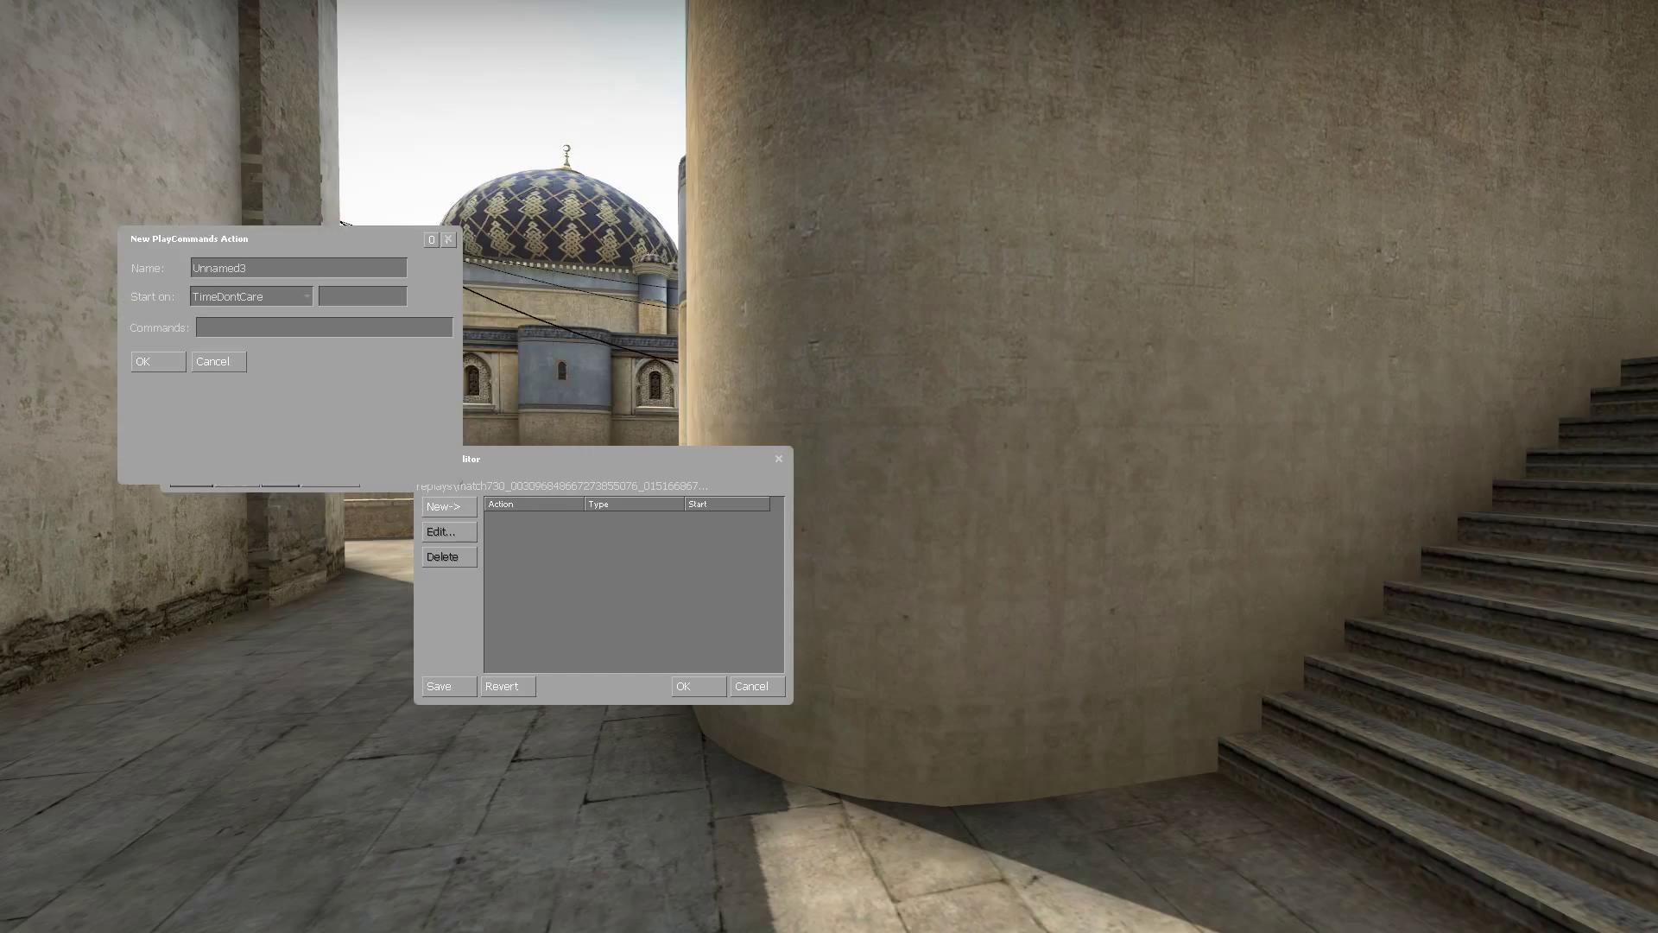
pyautogui.click(250, 296)
pyautogui.click(228, 329)
pyautogui.press('Tab')
pyautogui.write('959')
pyautogui.write('11')
pyautogui.write('host_framer')
pyautogui.write('ate 1000')
pyautogui.write('; mirv')
pyautogui.write('_cam')
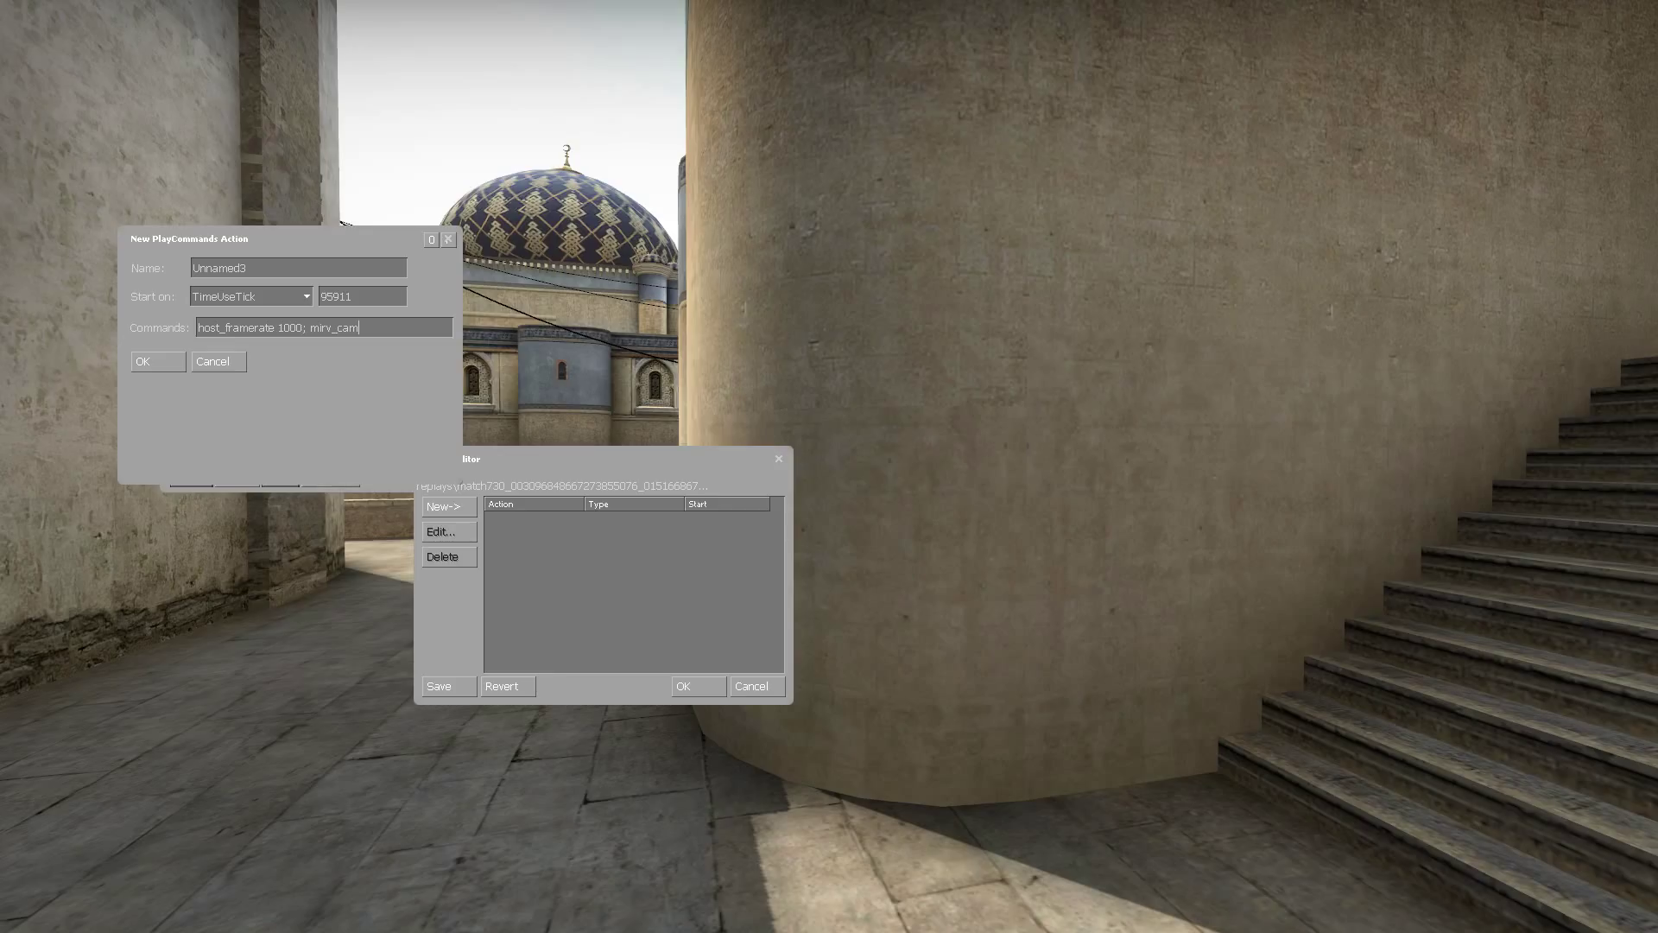
pyautogui.write('import tut')
pyautogui.press('BackSpace')
pyautogui.press('BackSpace')
pyautogui.press('BackSpace')
pyautogui.press('BackSpace')
pyautogui.write('start tur')
pyautogui.press('BackSpace')
pyautogui.write('torial1.bvh')
pyautogui.moveTo(306, 327); pyautogui.dragTo(451, 328)
pyautogui.click(442, 328)
pyautogui.press('Return')
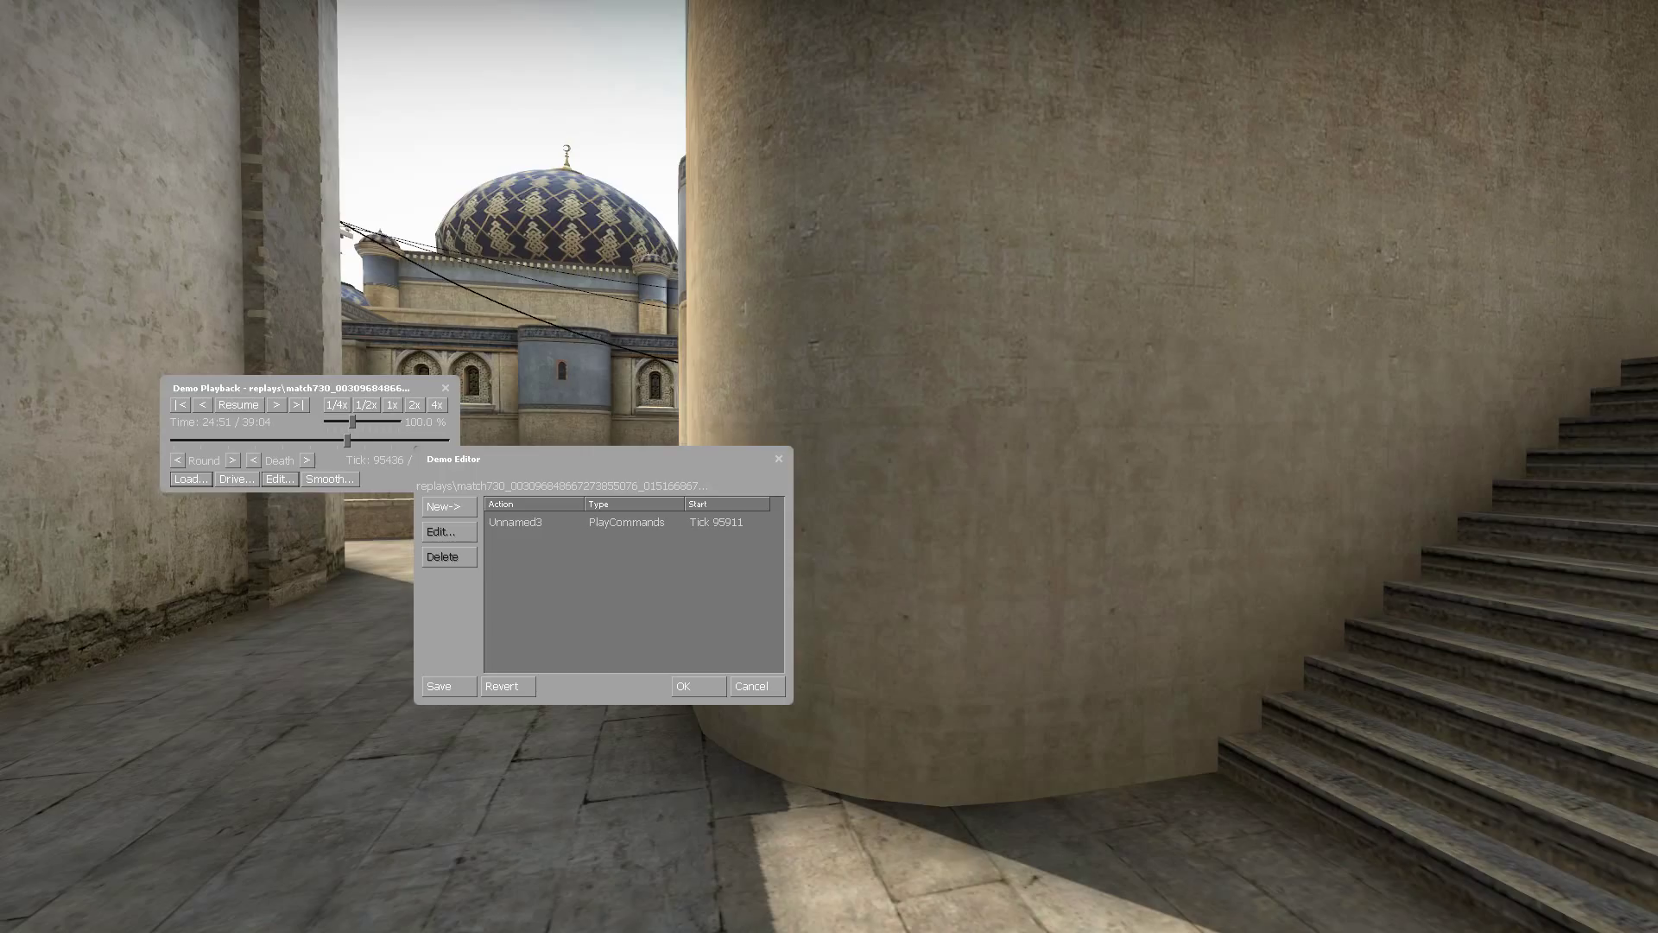
pyautogui.click(448, 506)
# Add a PlayCommands action at tick 96200 running 'host_framerate 0; mirv_camimport stop'
pyautogui.click(471, 164)
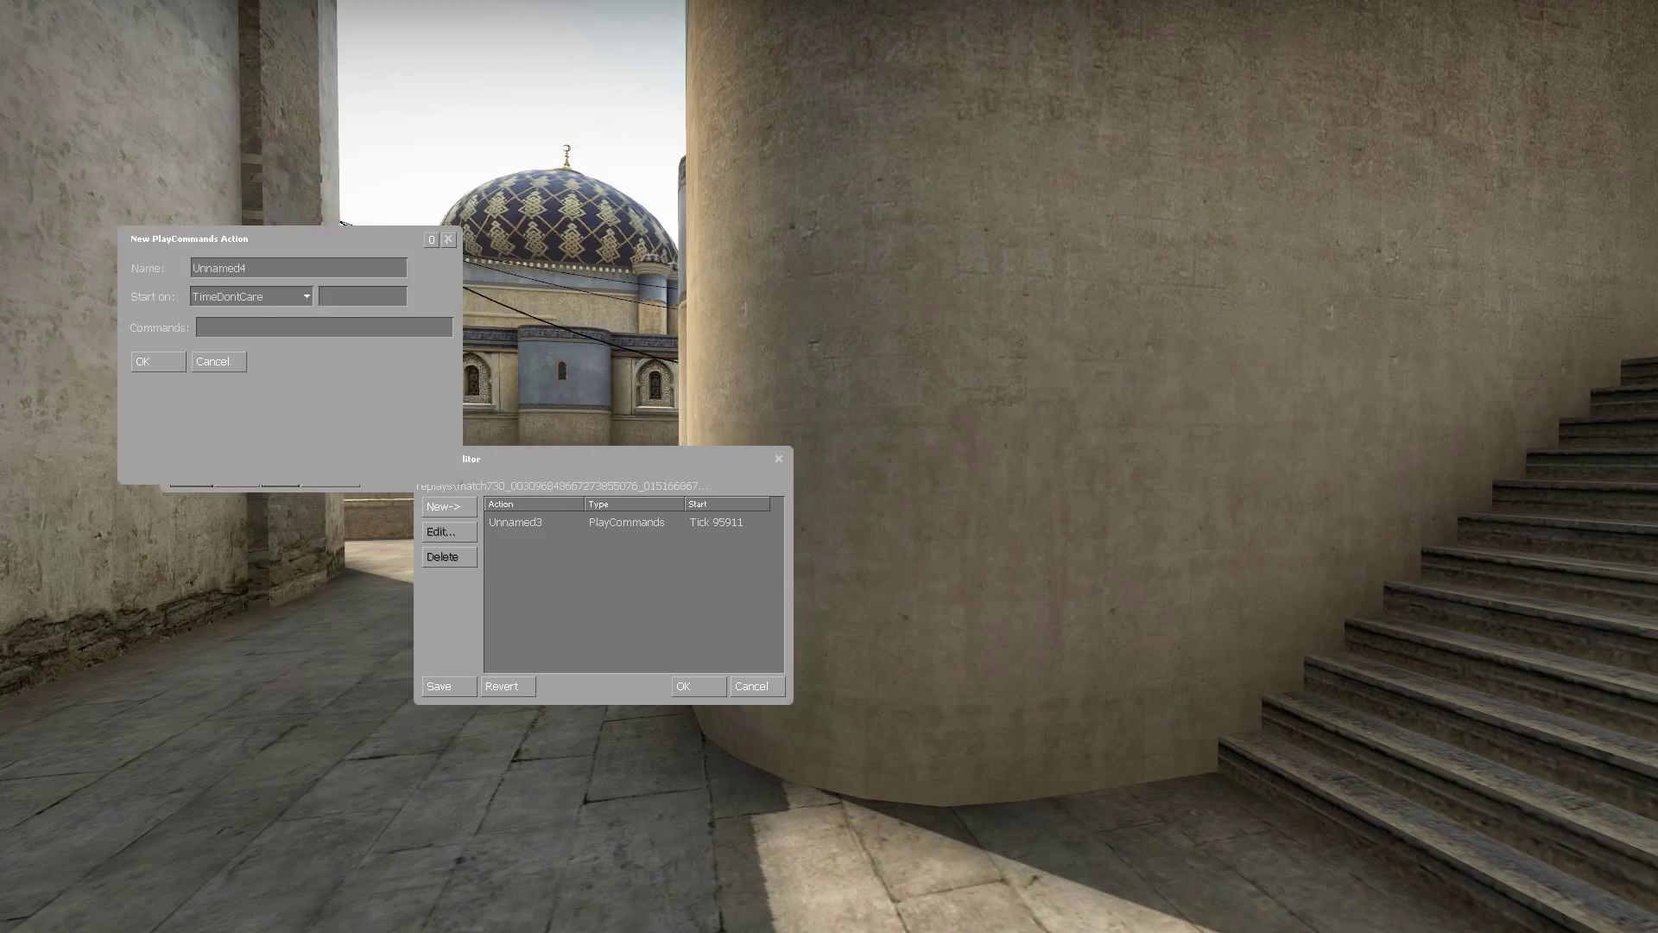
pyautogui.click(251, 297)
pyautogui.click(227, 332)
pyautogui.write('96200')
pyautogui.write('host_framerate')
pyautogui.write(' 0;')
pyautogui.write(' mirv_cami')
pyautogui.write('mport stop')
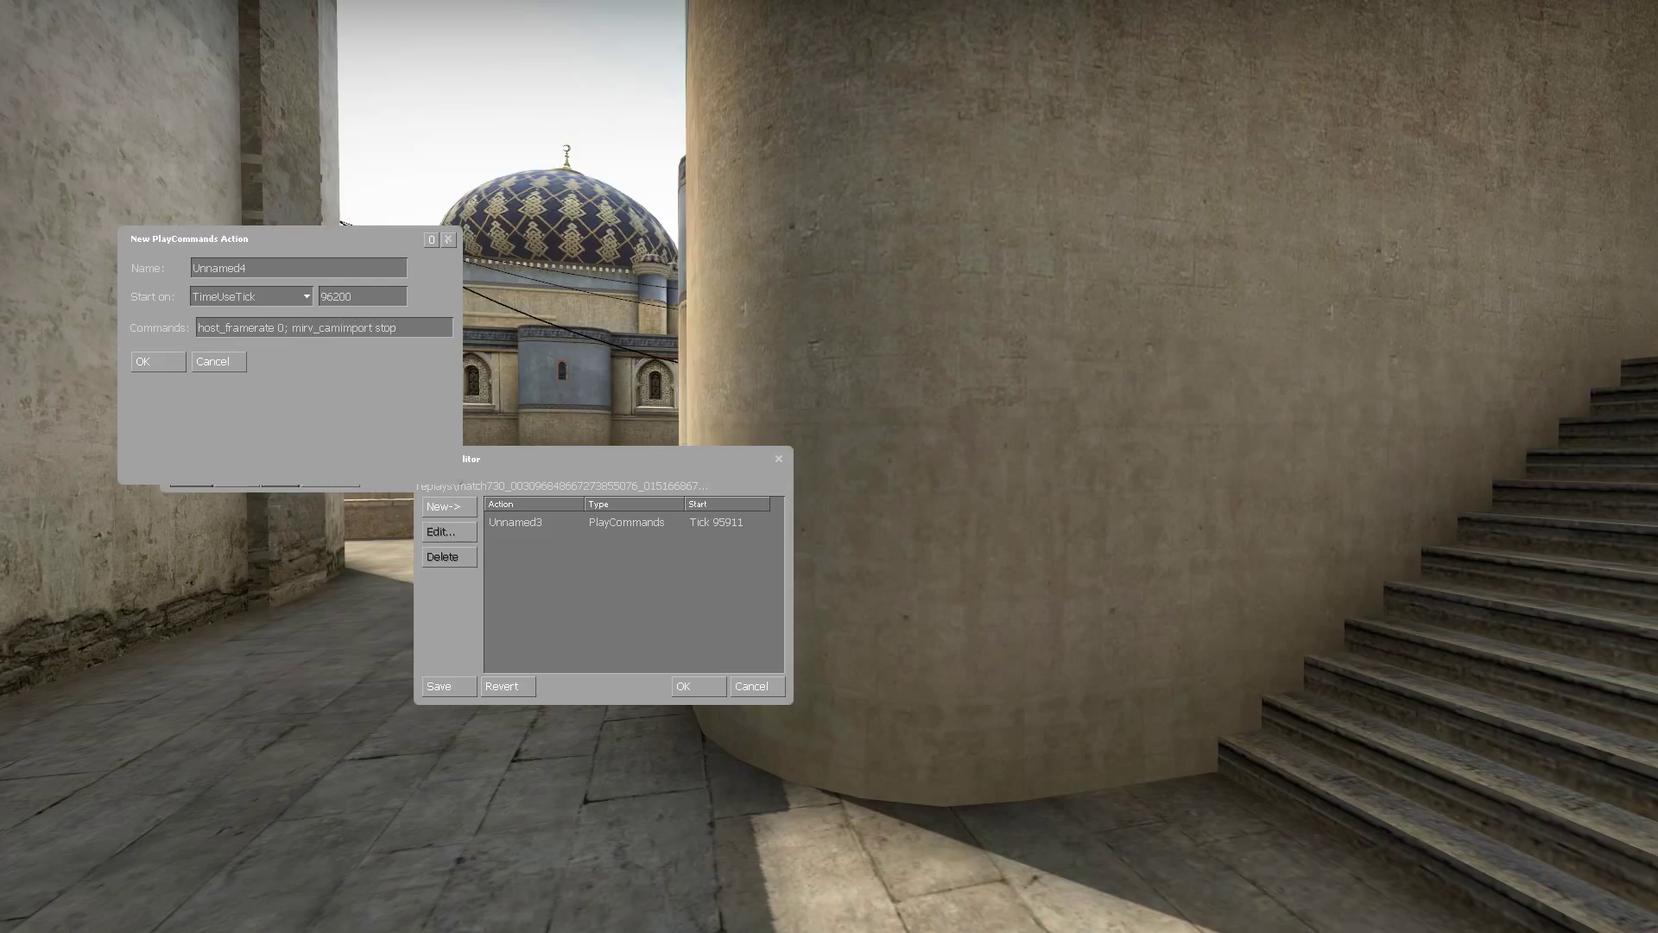
pyautogui.press('Return')
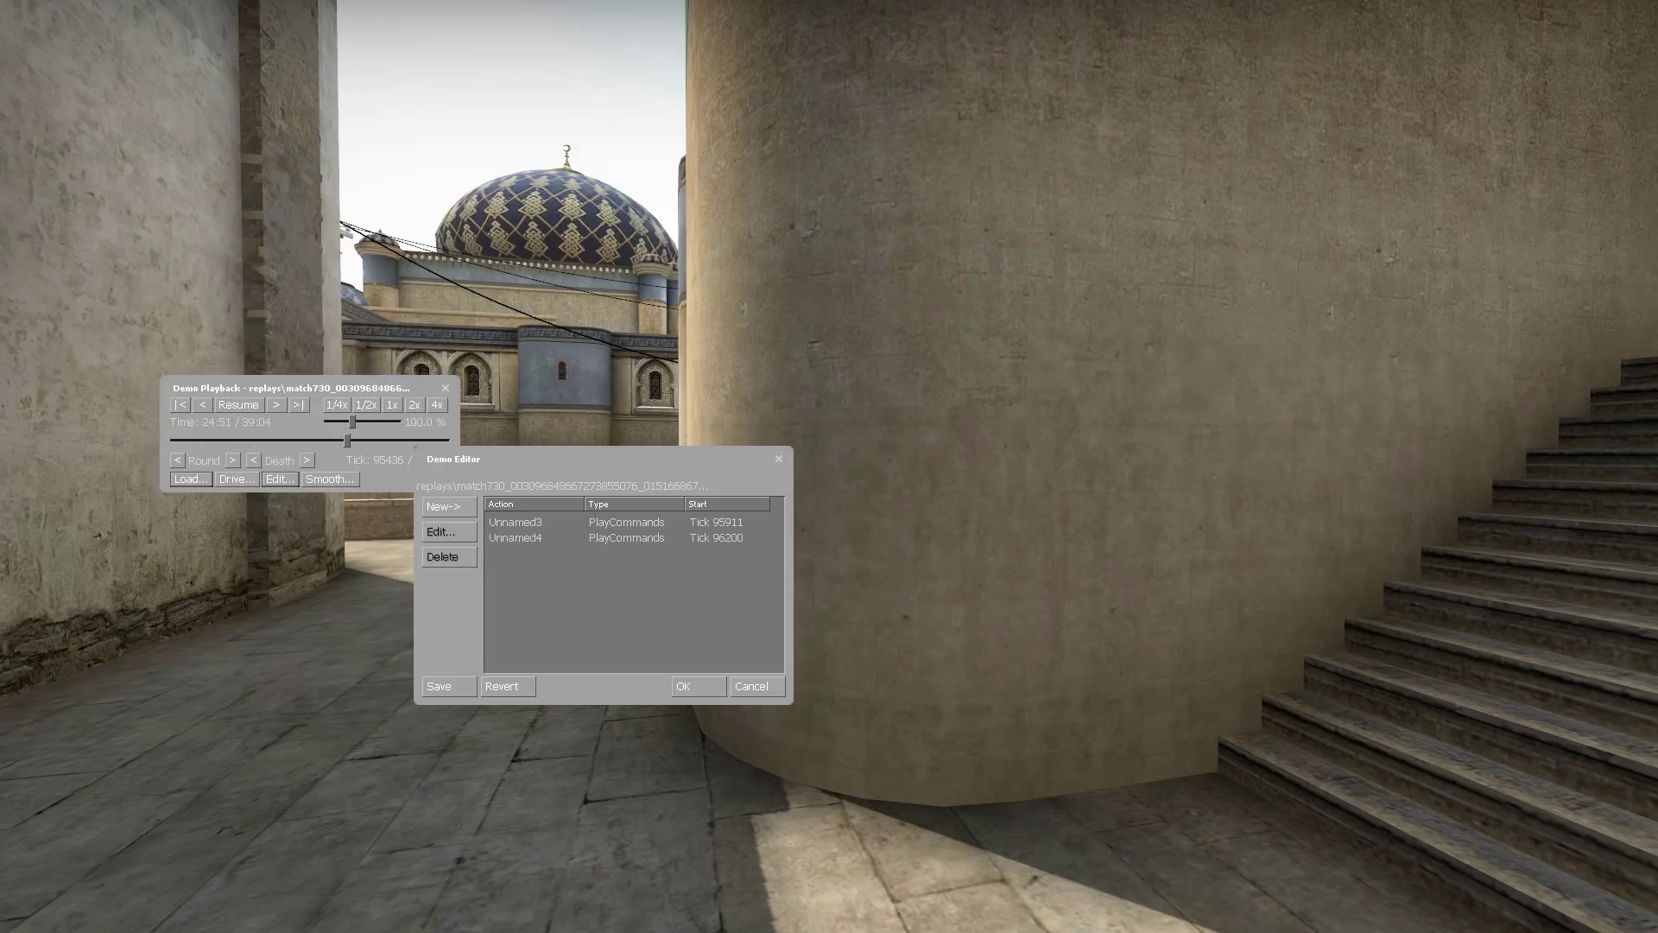
# Save the demo actions, close the editor and resume playback
pyautogui.click(449, 686)
pyautogui.press('Escape')
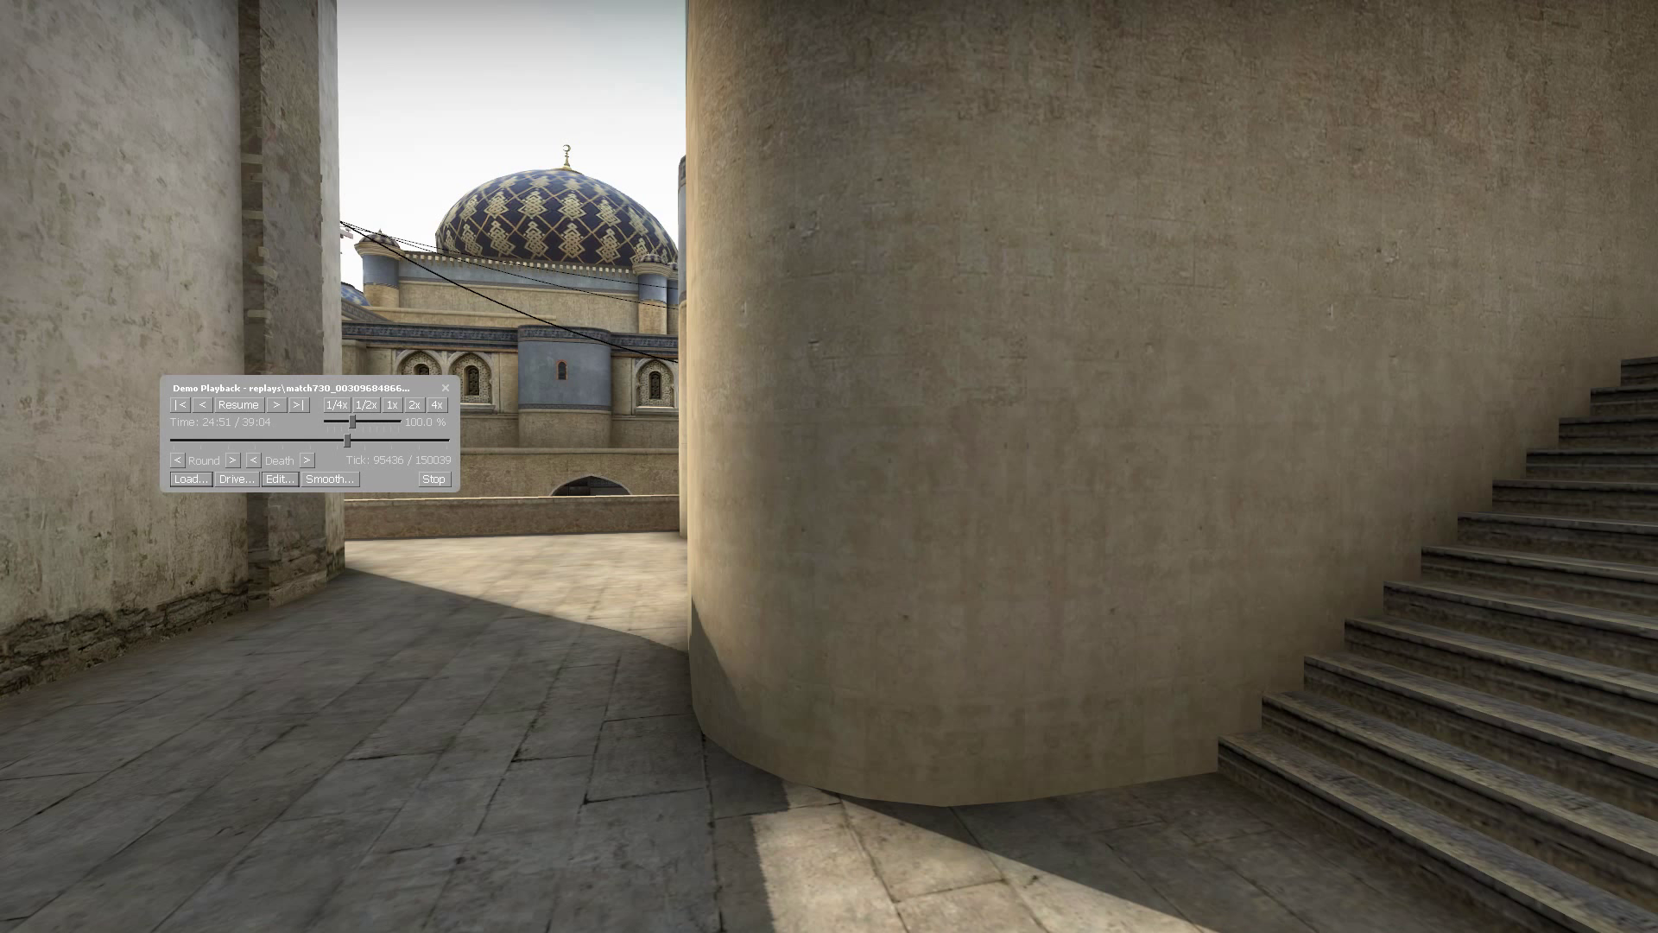
pyautogui.press('space')
# Hide the demo playback panel so the smoothed camera path plays full-screen
pyautogui.hotkey('shift', 'F2')
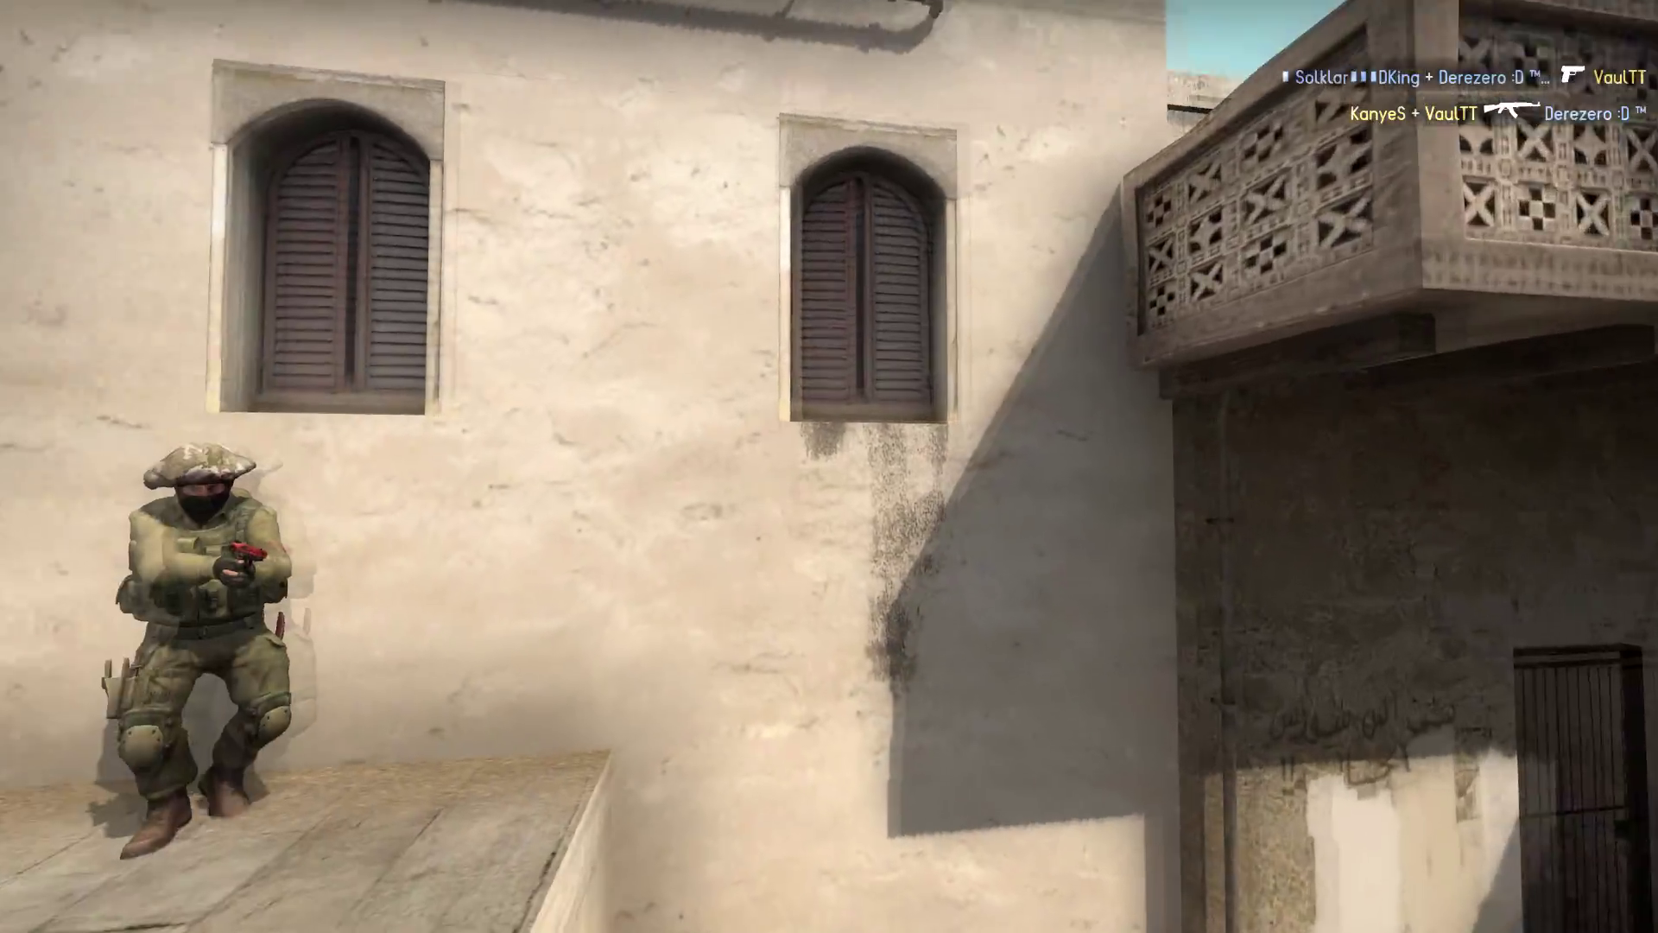